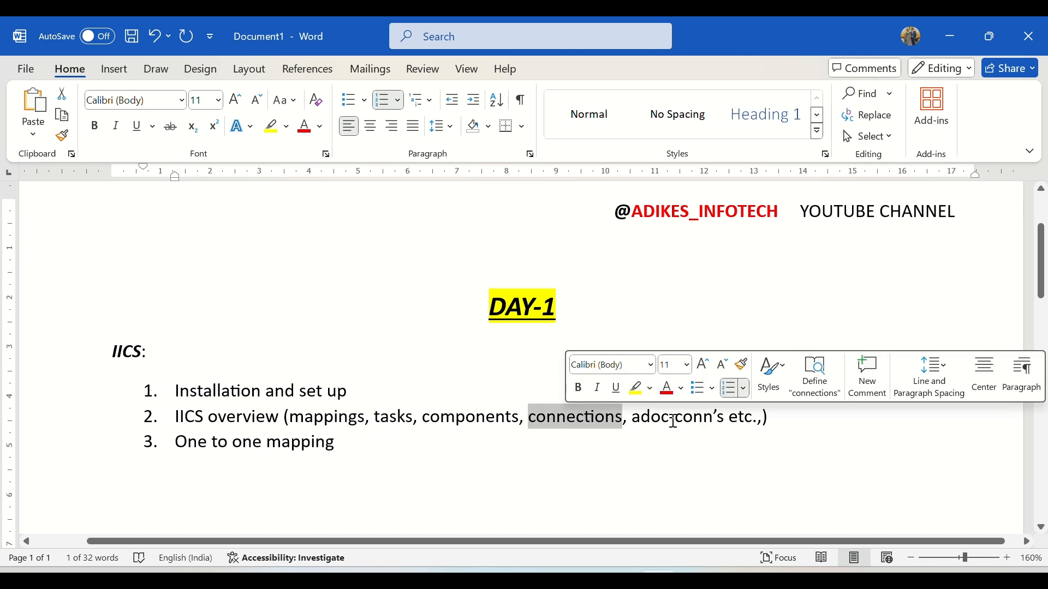
- Finish looking over the Day-1 agenda in Word, then switch to the Informatica trial page in Edge
double_click(693, 423)
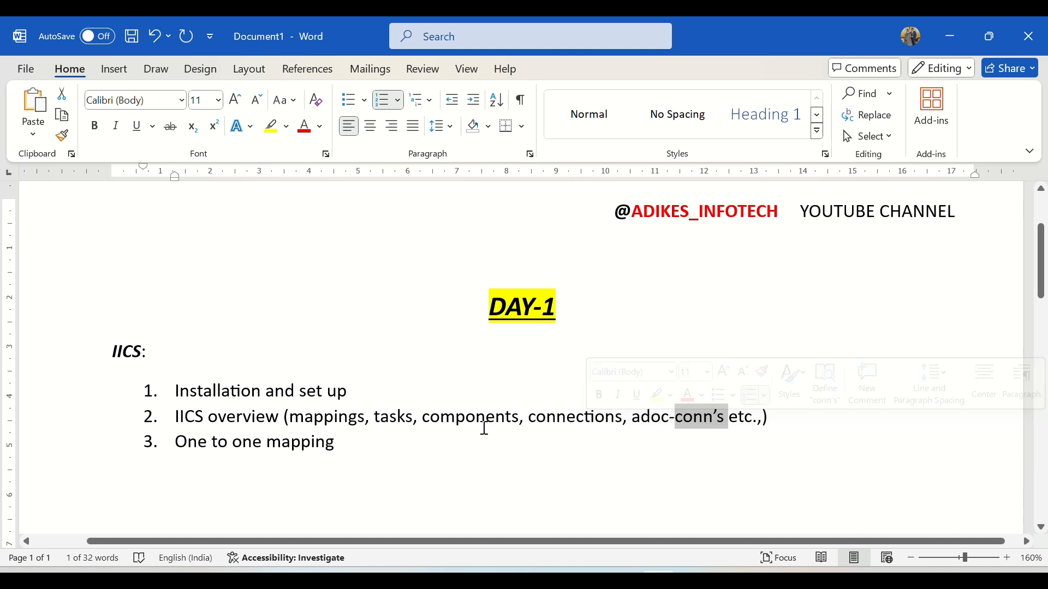
click(469, 418)
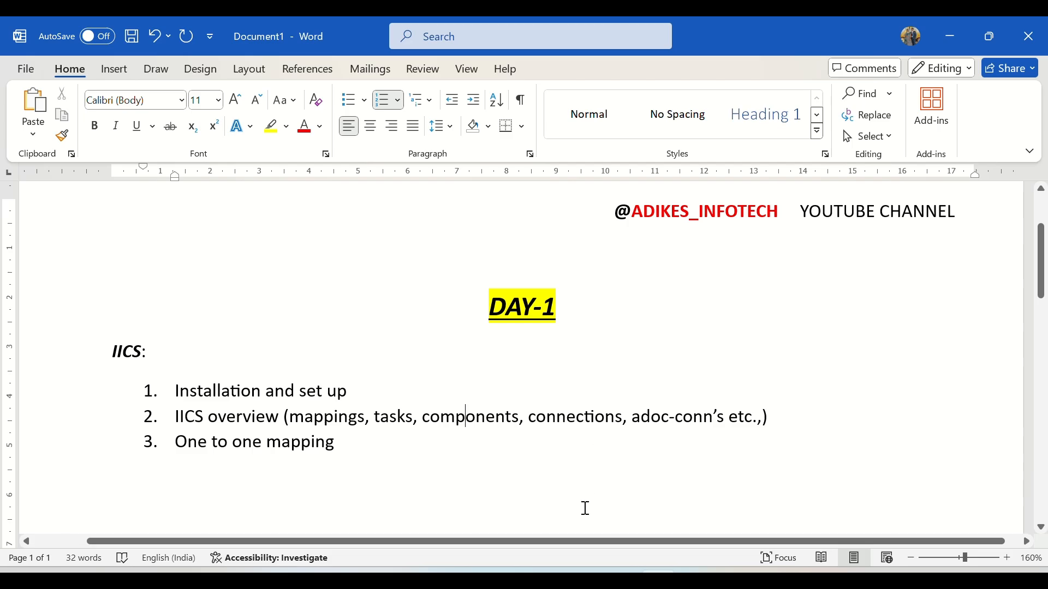
key(alt+Tab)
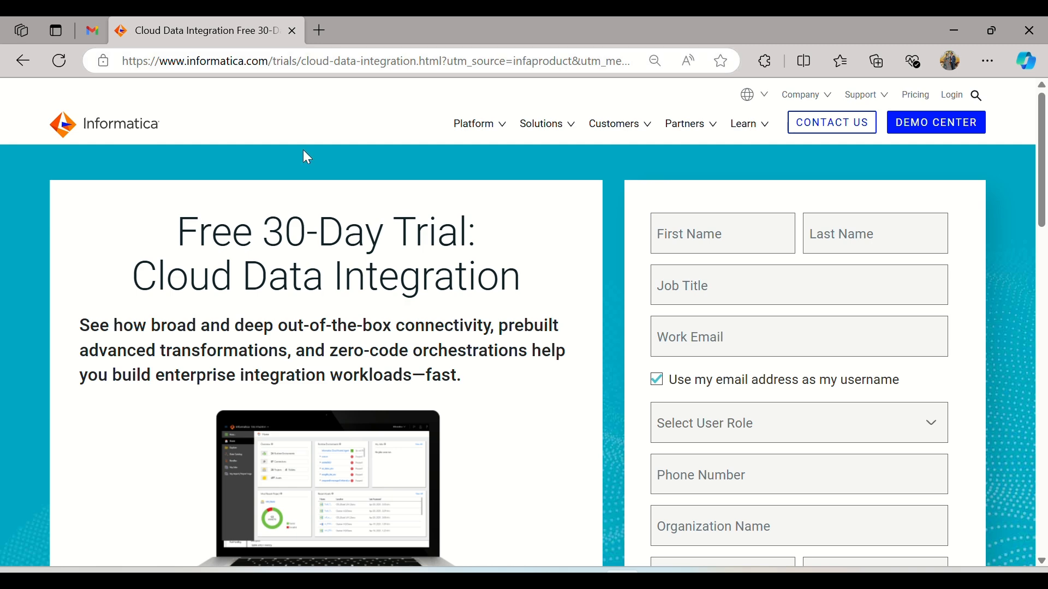
- Untick 'Use my email address as my username' so the trial form requires a separate Username
drag(179, 233, 519, 270)
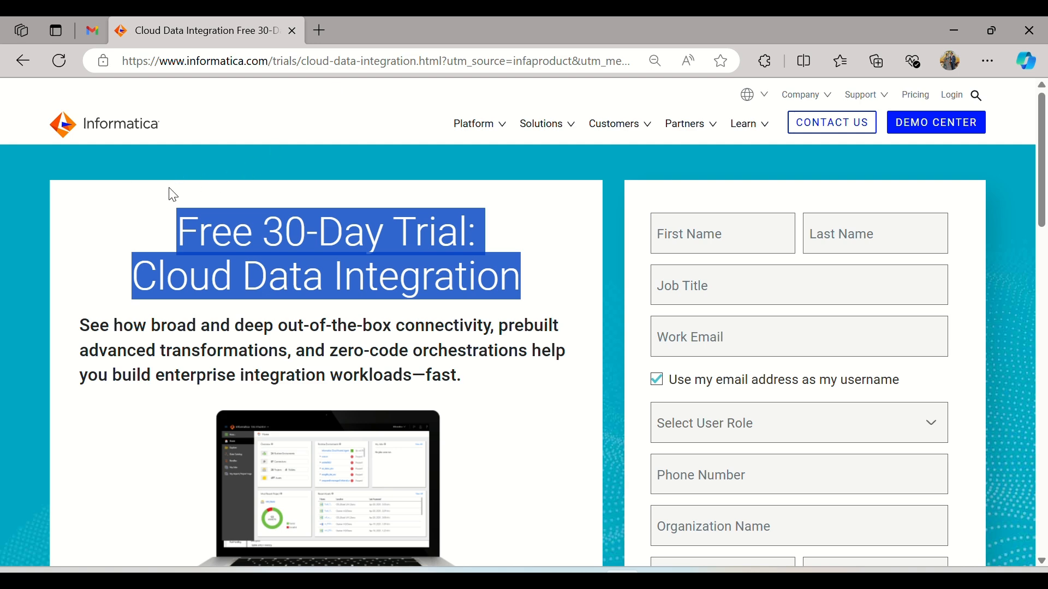
click(535, 479)
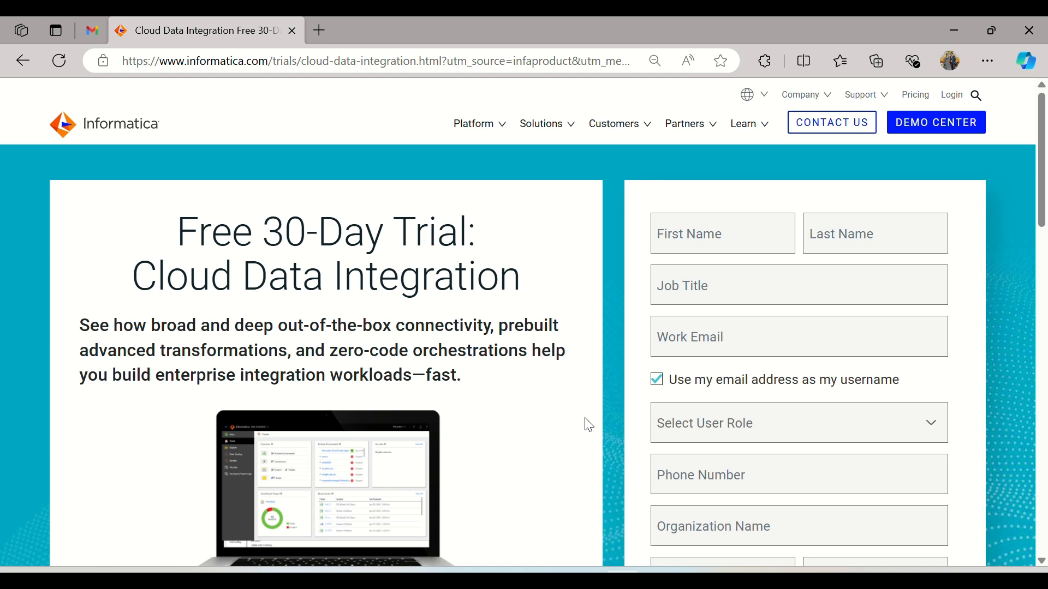
scroll(576, 218, down, 2)
scroll(592, 197, up, 2)
scroll(819, 336, down, 2)
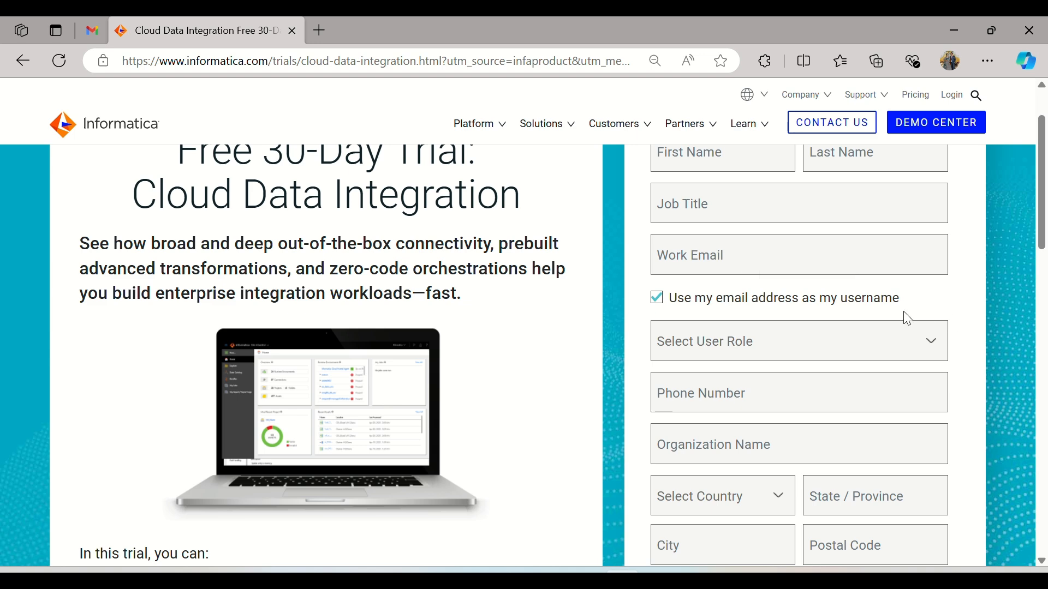
click(659, 302)
click(716, 335)
click(615, 328)
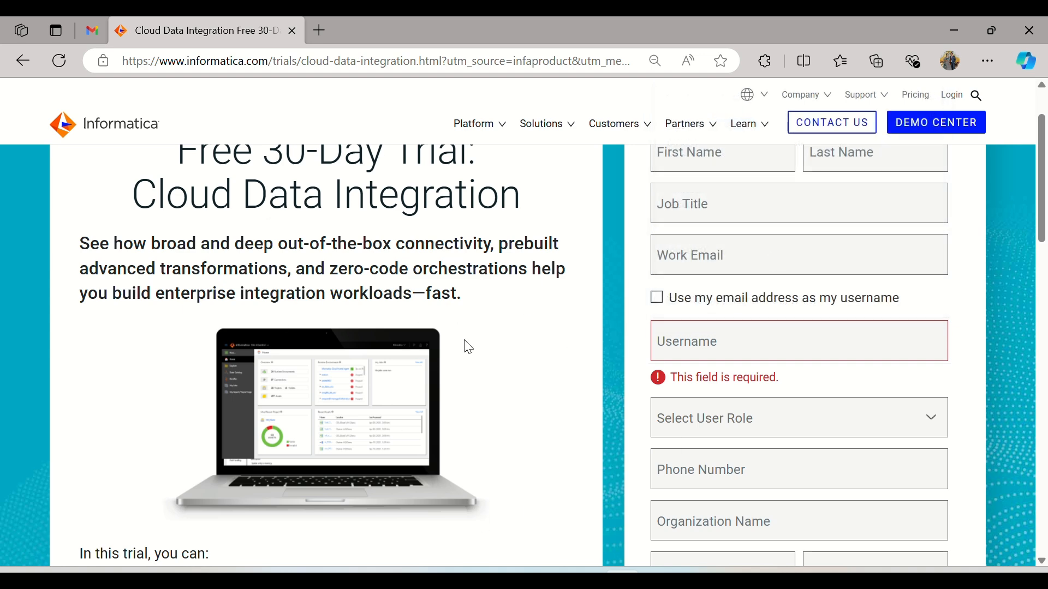
click(691, 343)
click(618, 315)
scroll(620, 315, up, 2)
- Fill in the first name, last name and Job Title 'Senior Developer' on the trial form
click(748, 239)
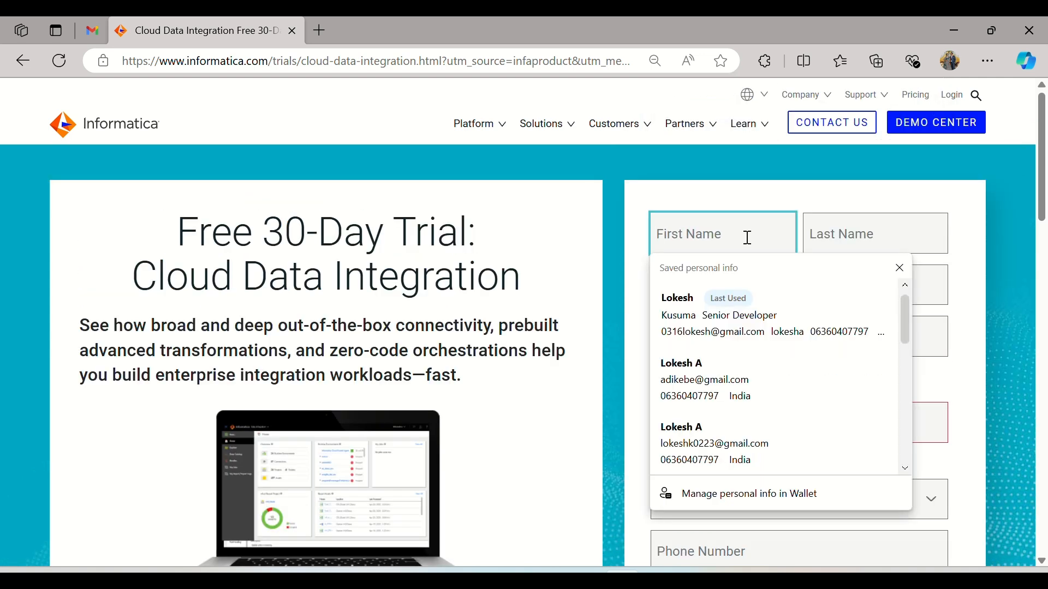
click(901, 267)
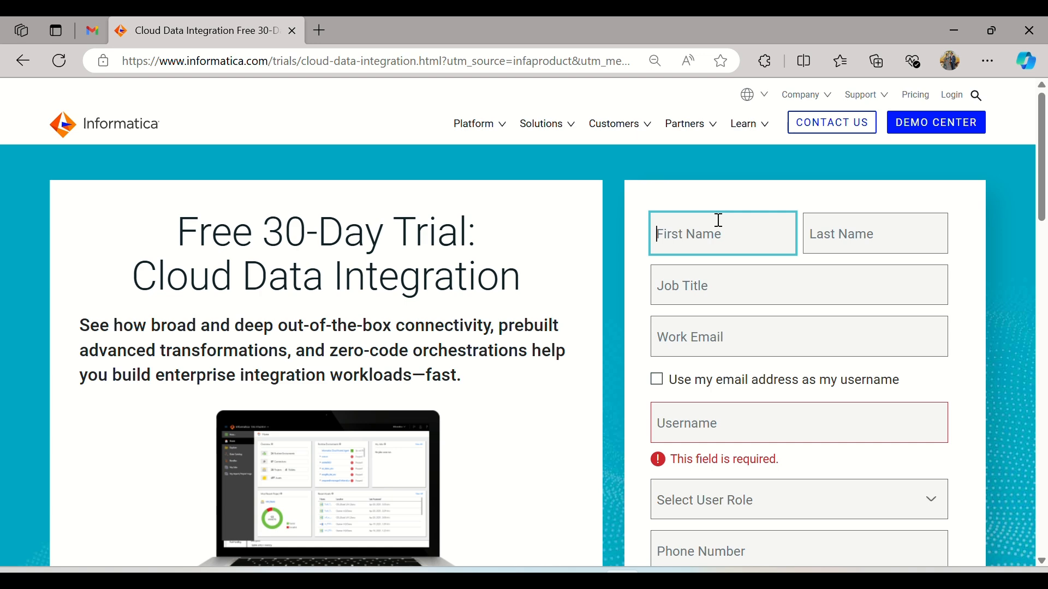
text(Raghunath)
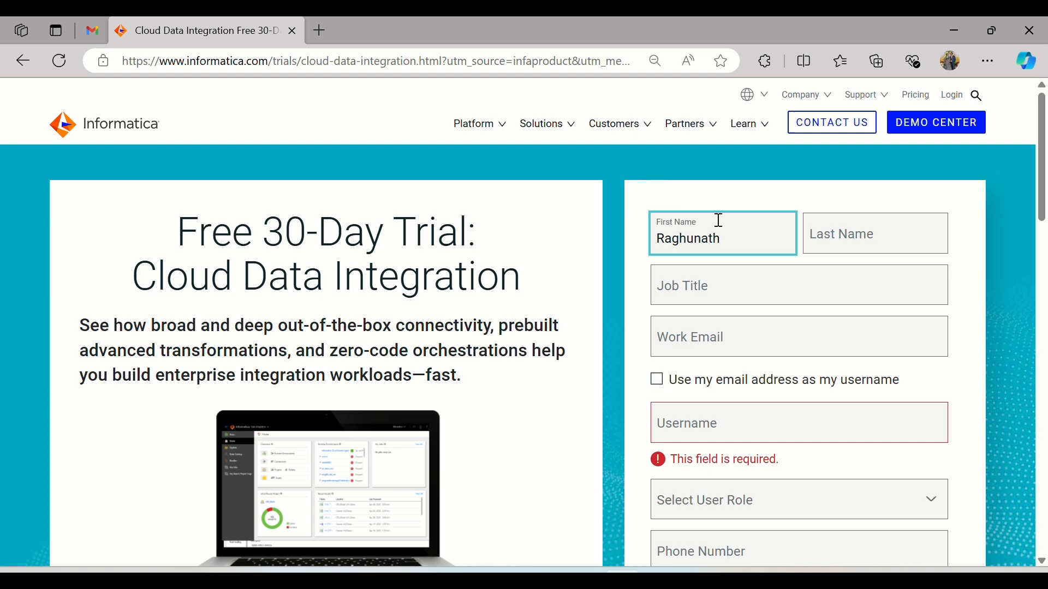
click(840, 232)
text(A)
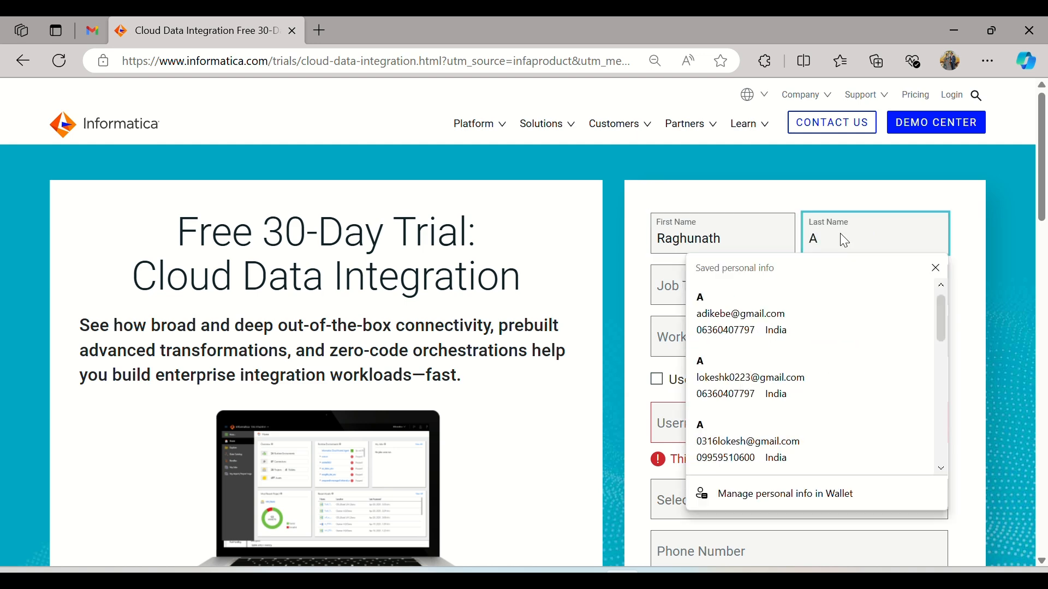
click(663, 282)
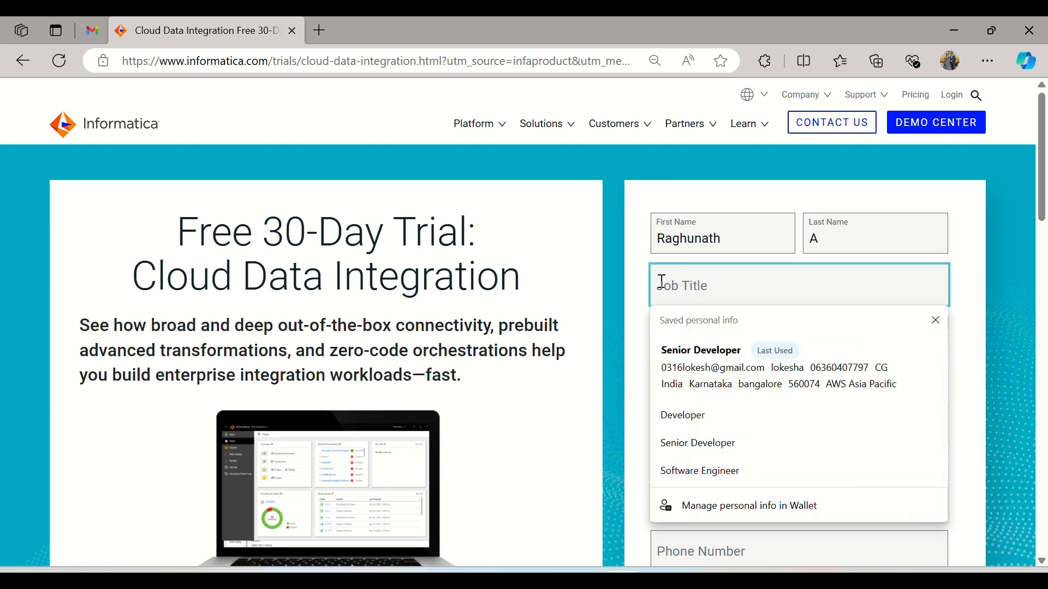
click(732, 444)
click(691, 334)
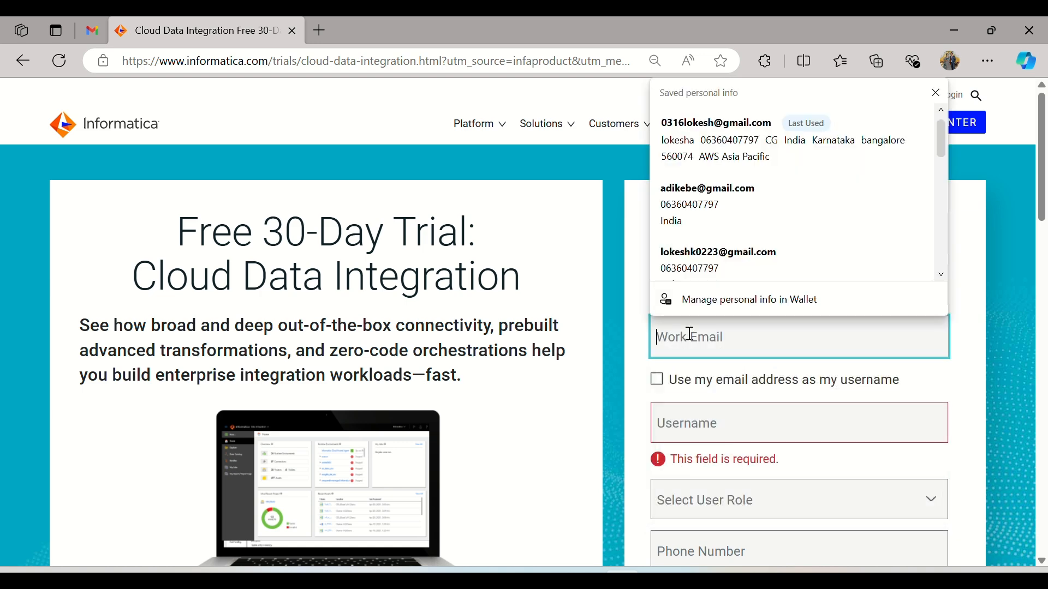
- Check which Google account is signed in to Gmail, then start typing the work email
click(92, 31)
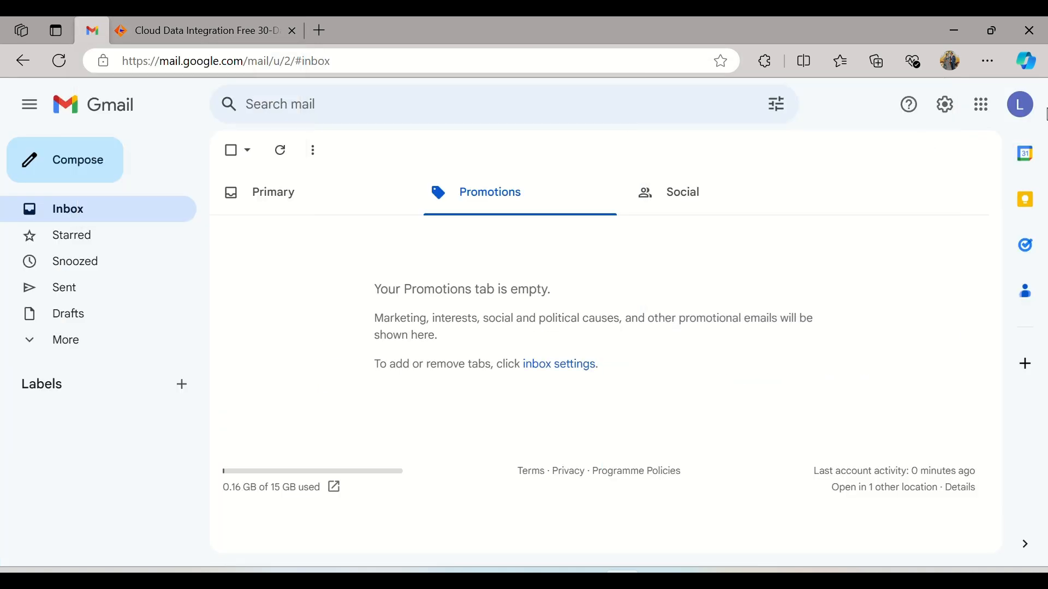
click(1019, 105)
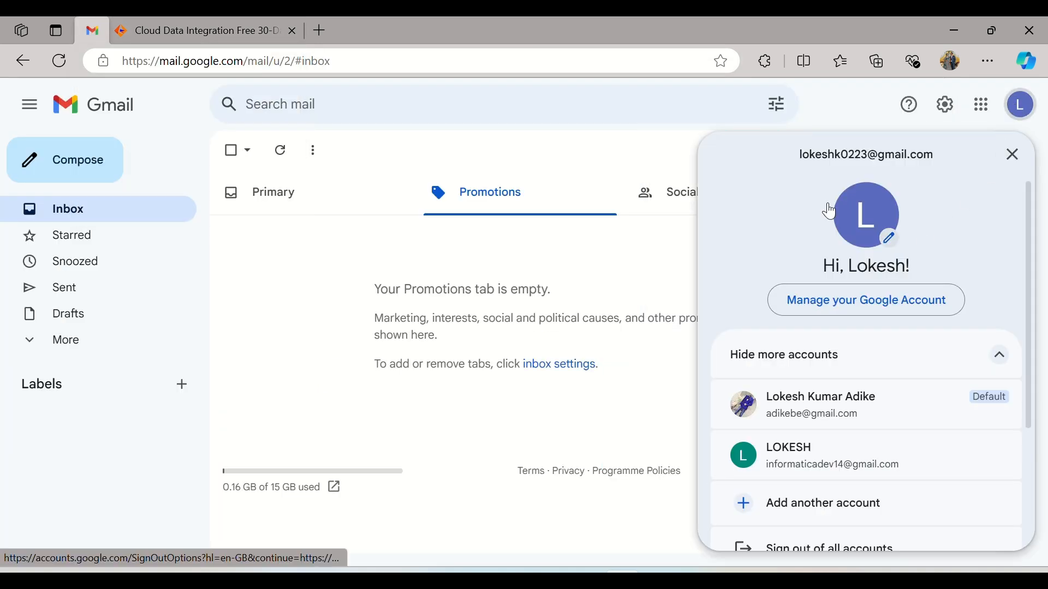
click(668, 264)
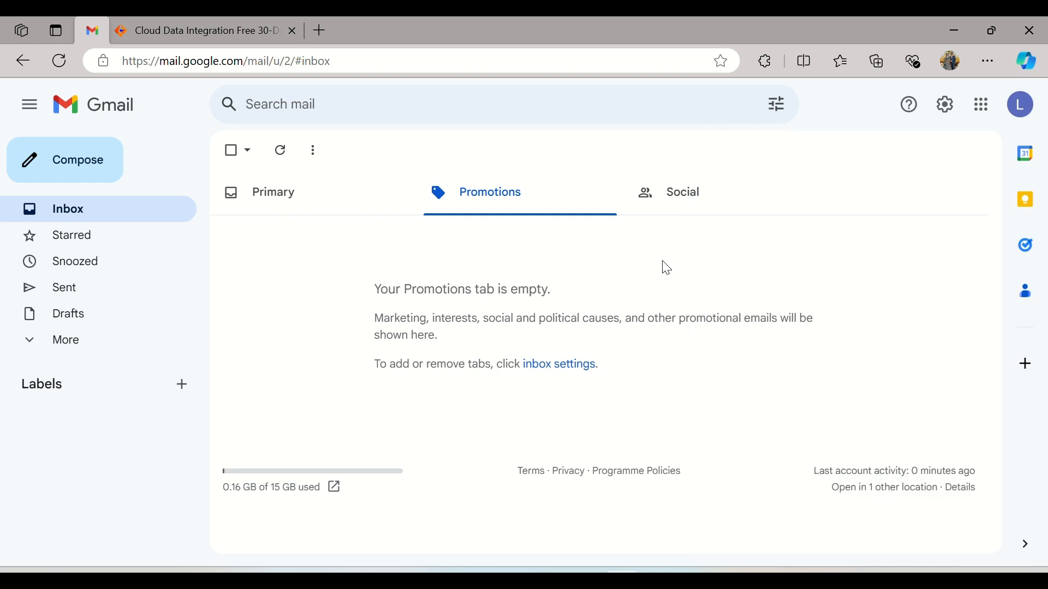
click(229, 40)
click(747, 336)
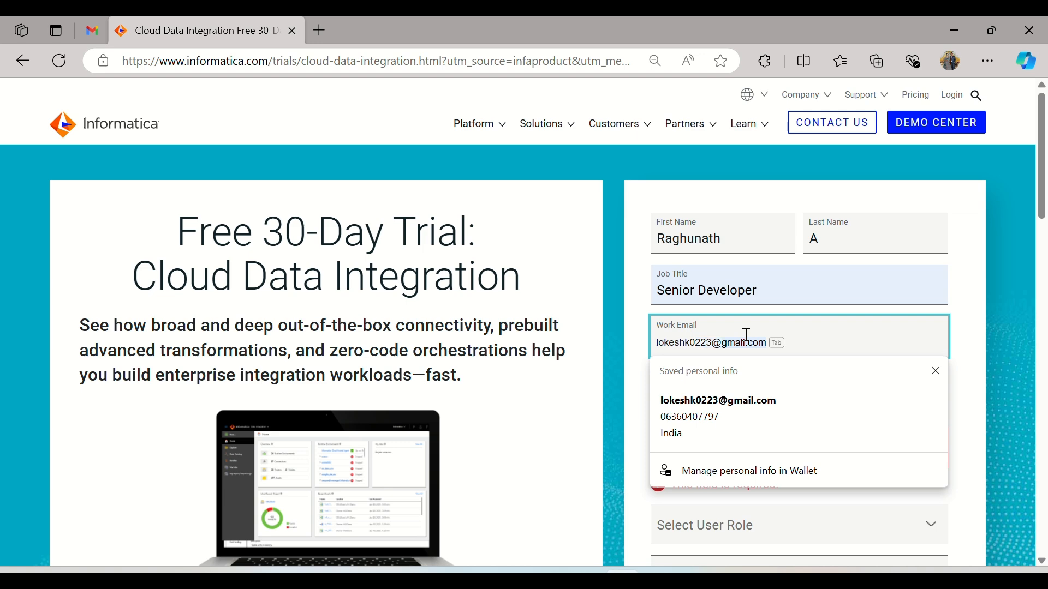
- Complete the work email, reuse it as the username, and choose Developer as the user role
key(Tab)
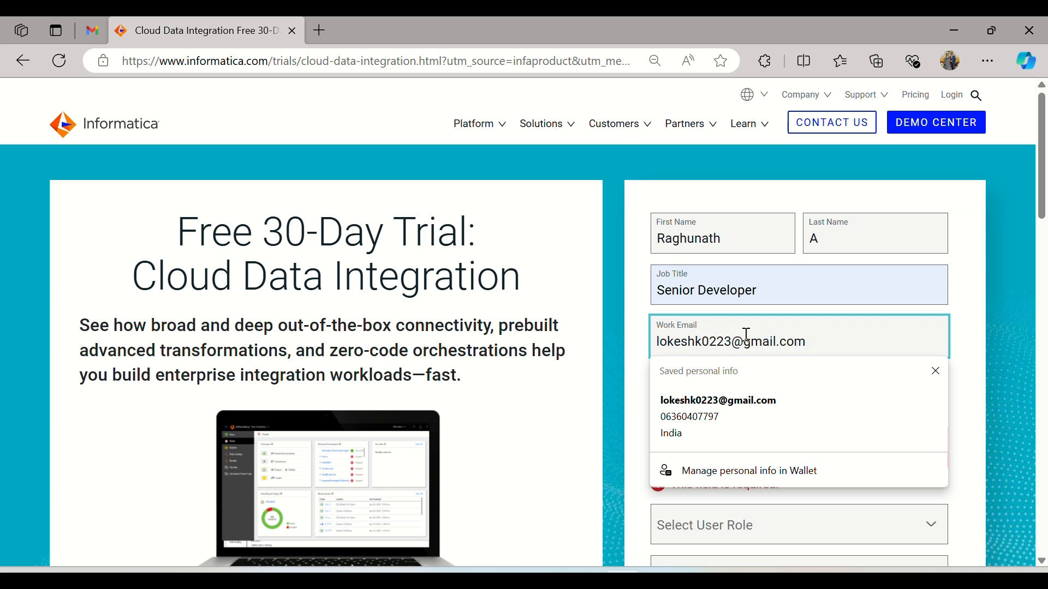
click(657, 380)
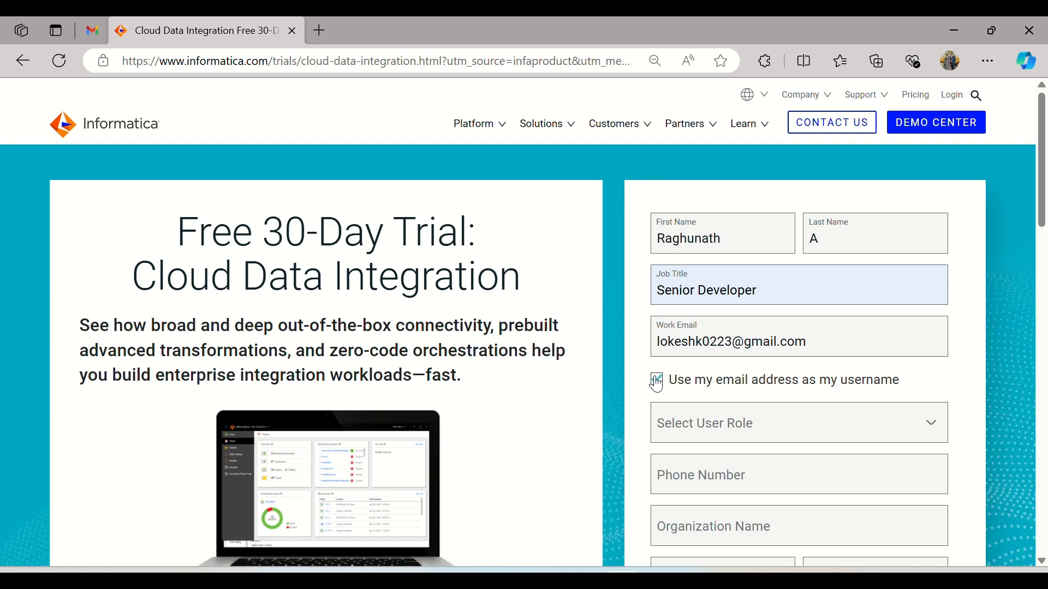
click(750, 423)
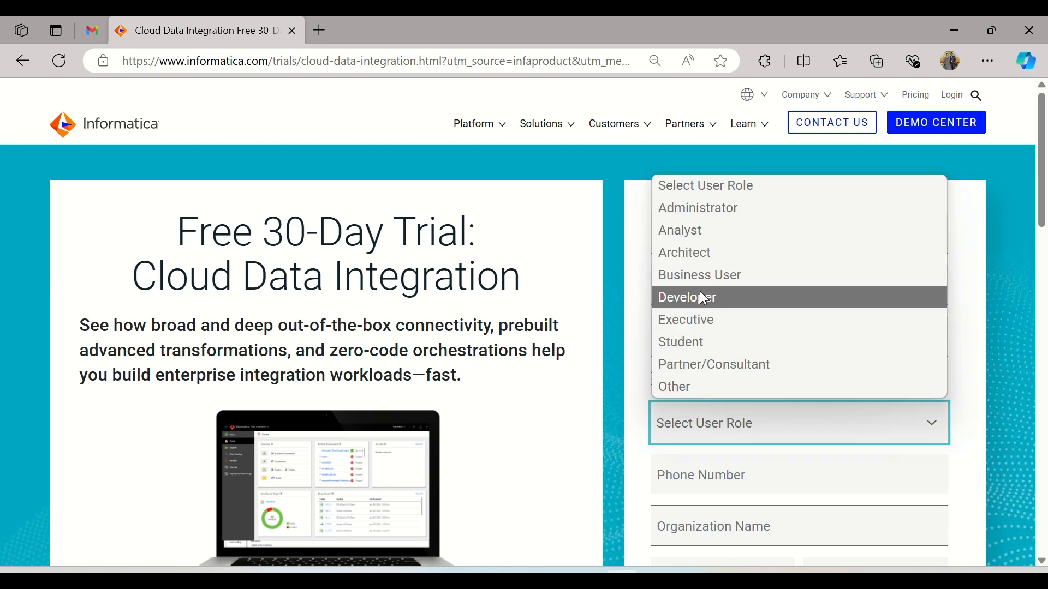
click(719, 301)
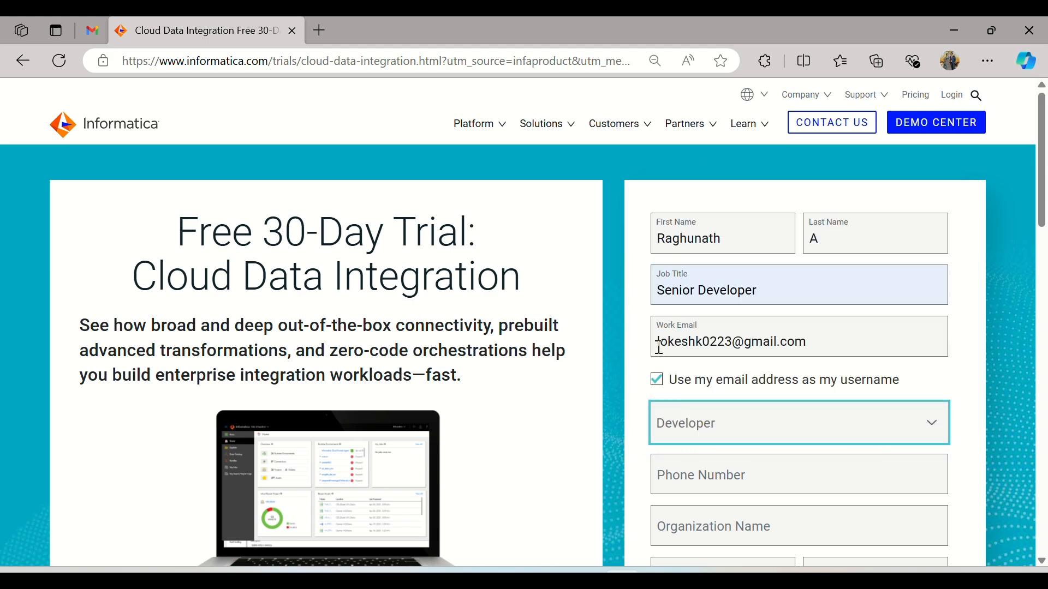
scroll(617, 338, down, 2)
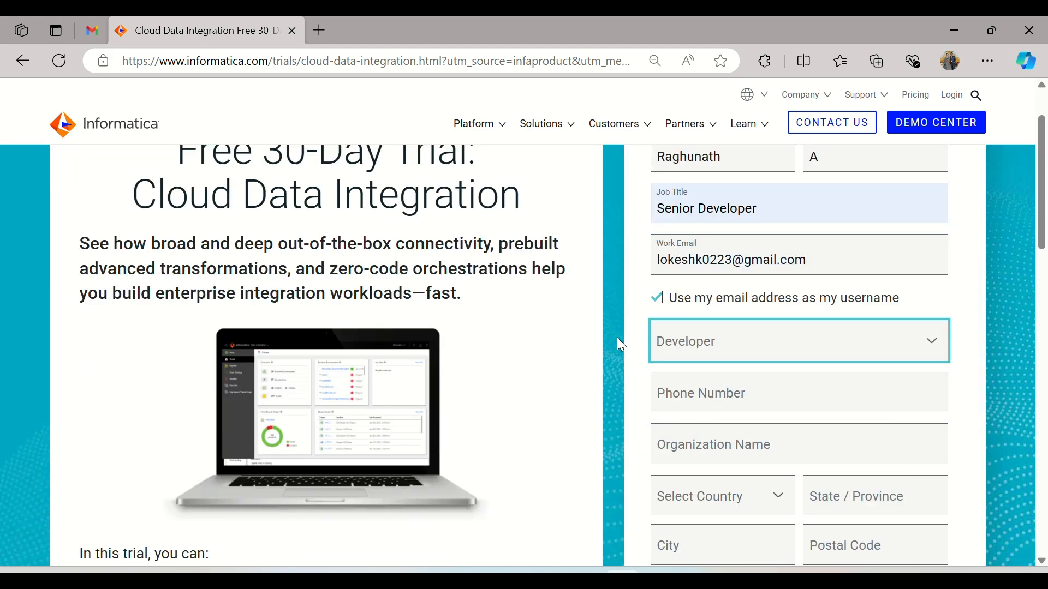
scroll(616, 337, down, 3)
scroll(613, 287, up, 2)
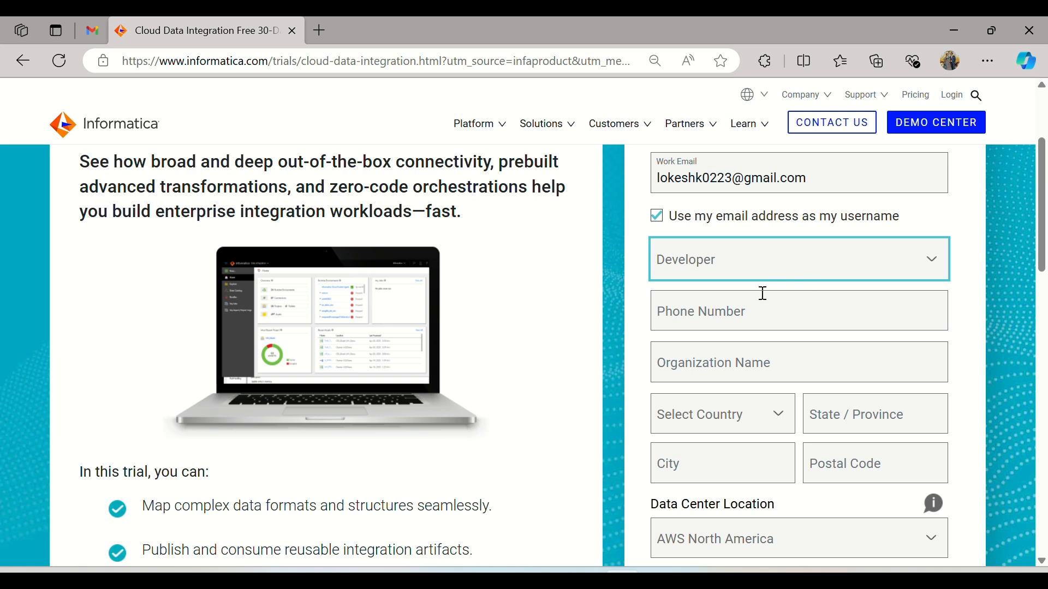
- Enter Organization Name 'Delloitte' and choose India as the country
click(636, 335)
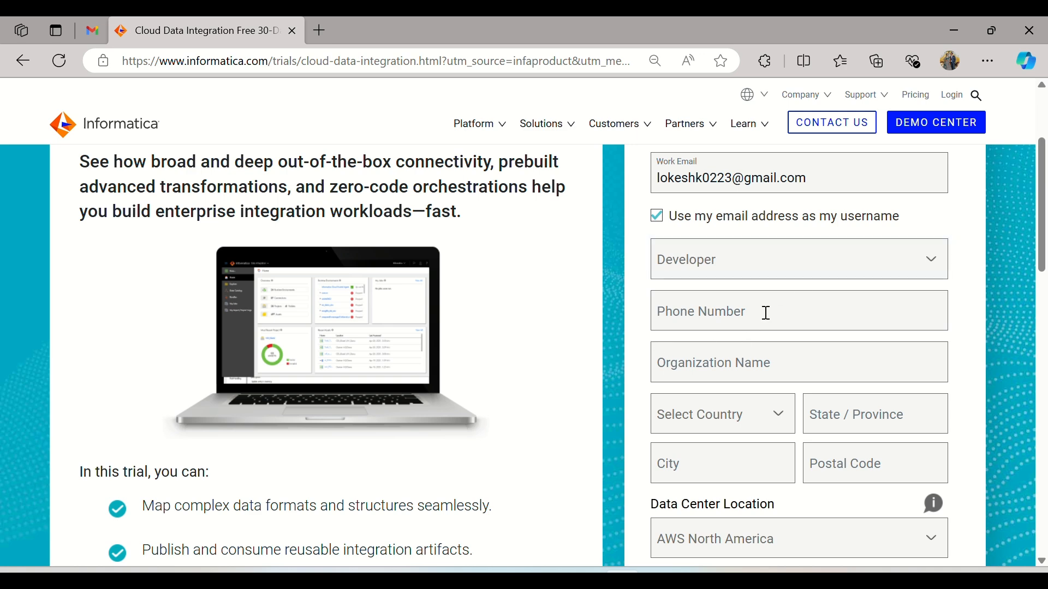
click(698, 371)
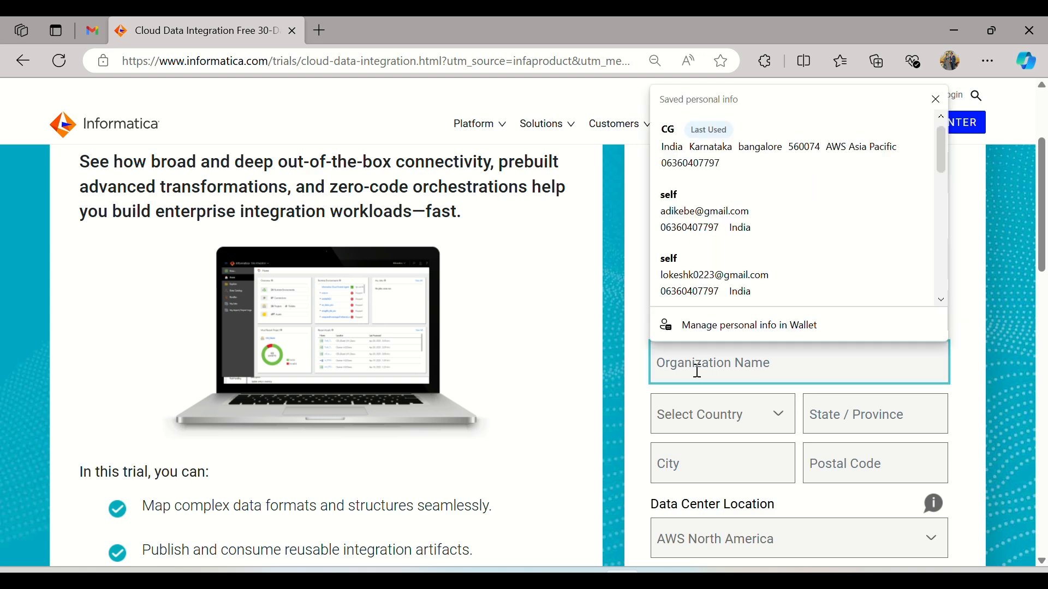
text(Self)
key(BackSpace)
key(BackSpace)
key(BackSpace)
key(BackSpace)
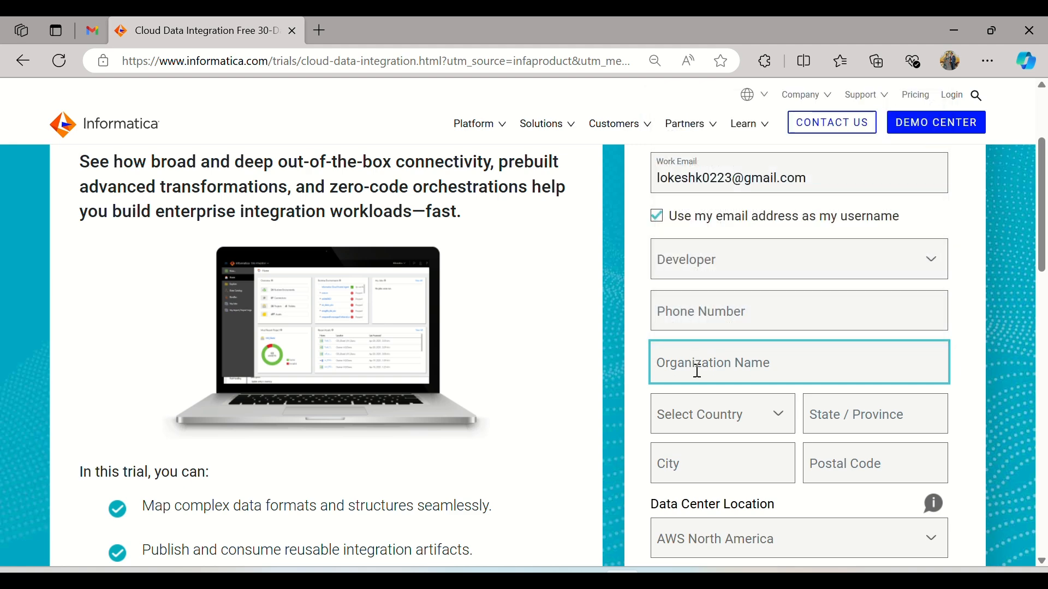
text(Delloitte)
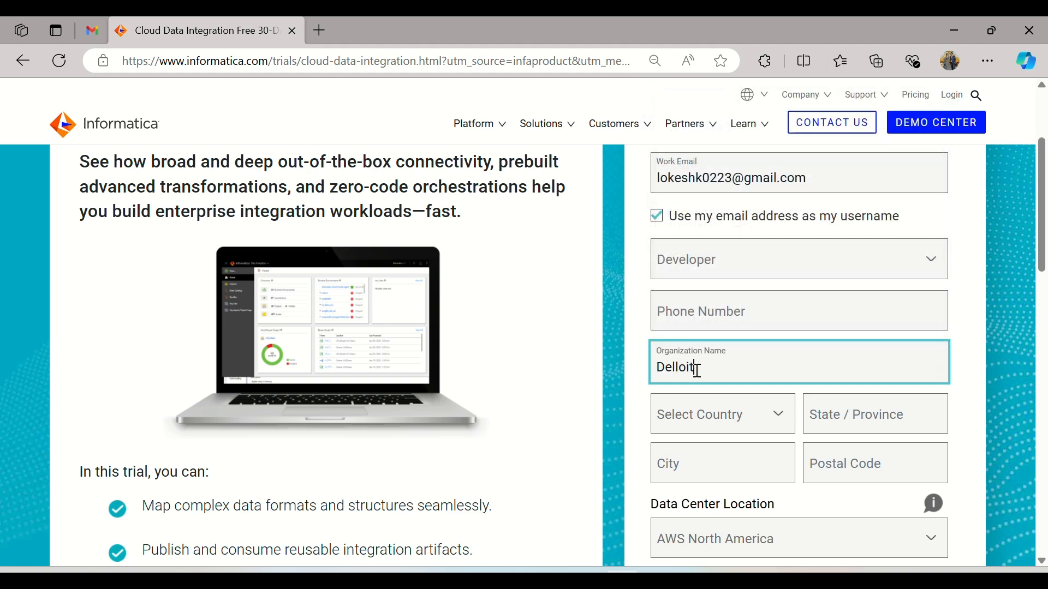
click(707, 420)
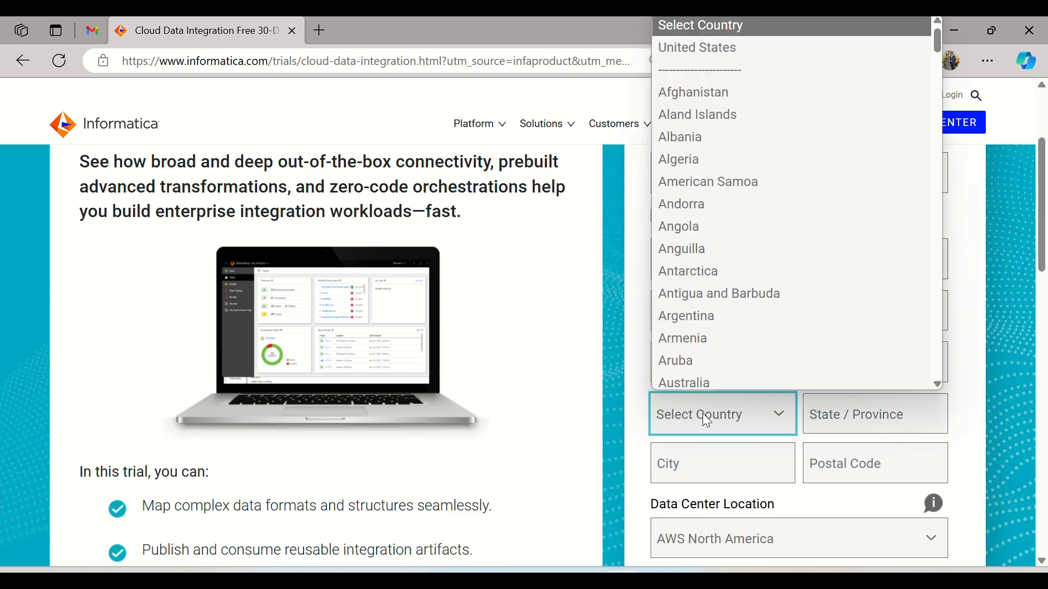
text(India)
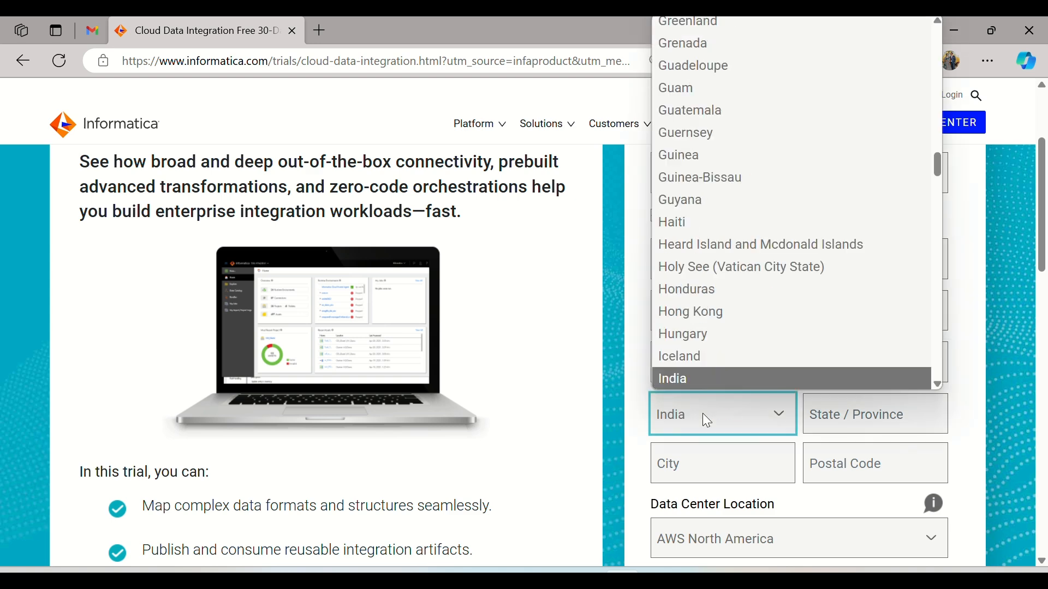
key(Return)
- Fill State 'Karnatka', City 'Bangalore' and the postal code, dismissing the autofill suggestions
click(866, 441)
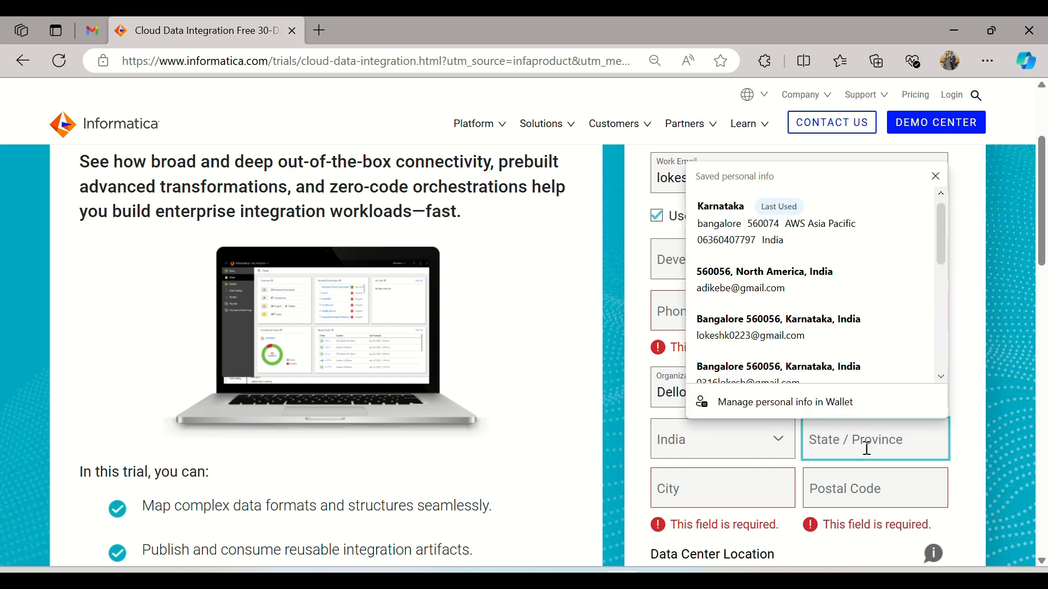
text(Karnatka)
key(Tab)
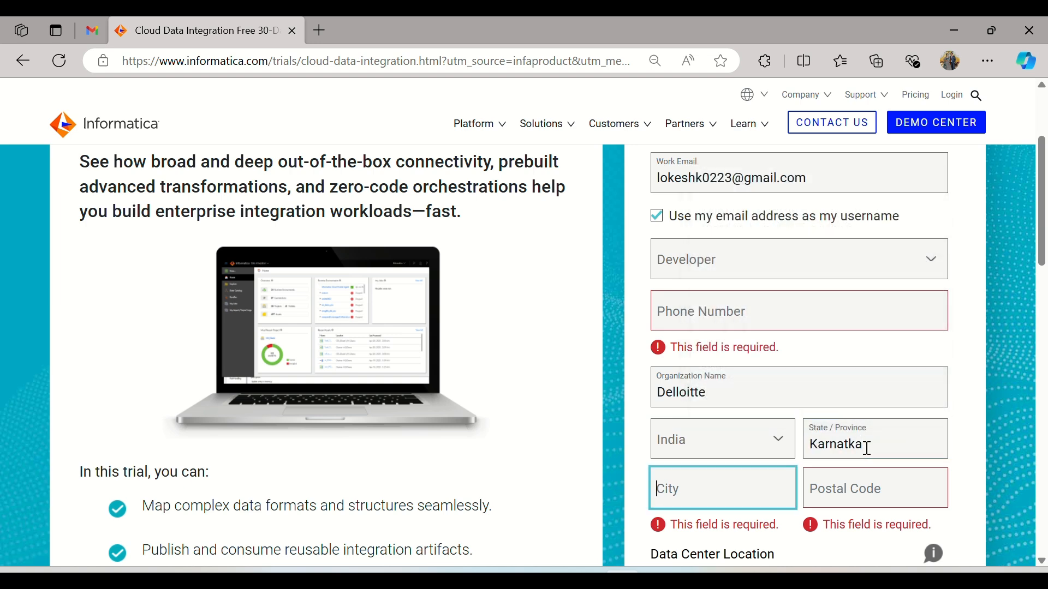
text(Bangalore)
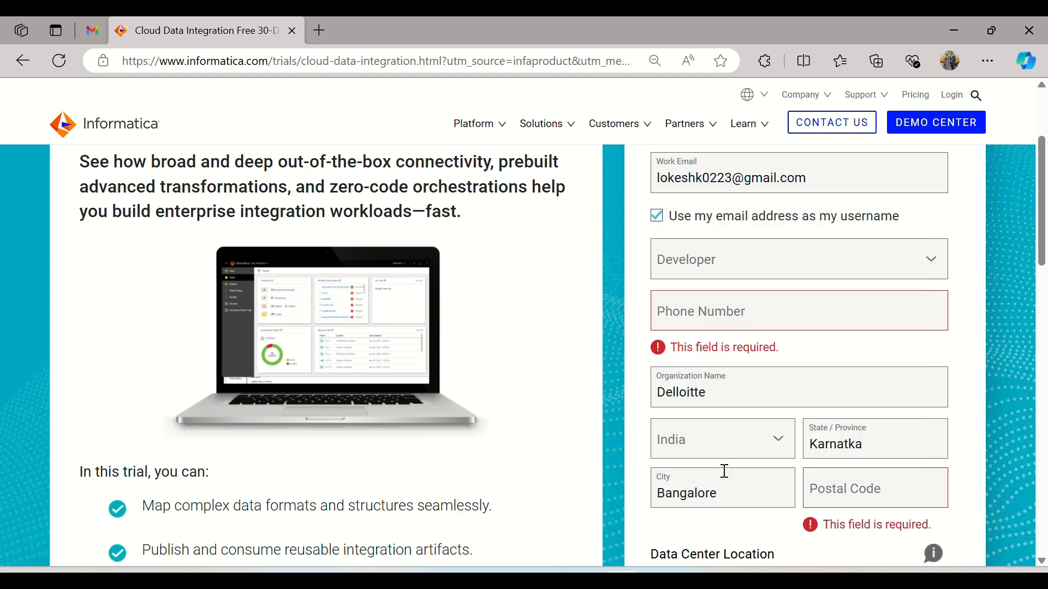
click(847, 486)
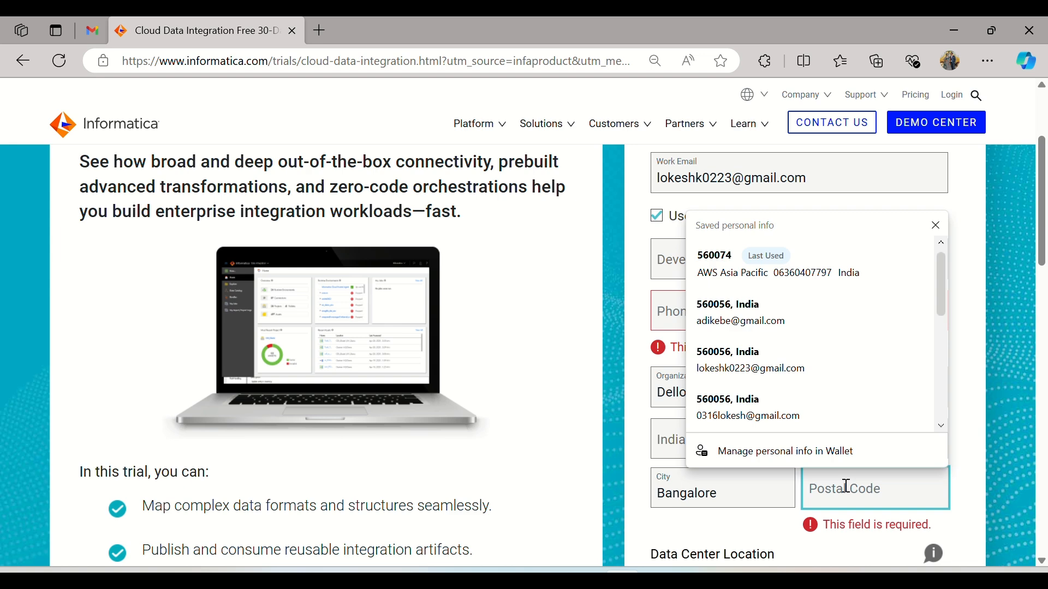
text(560074)
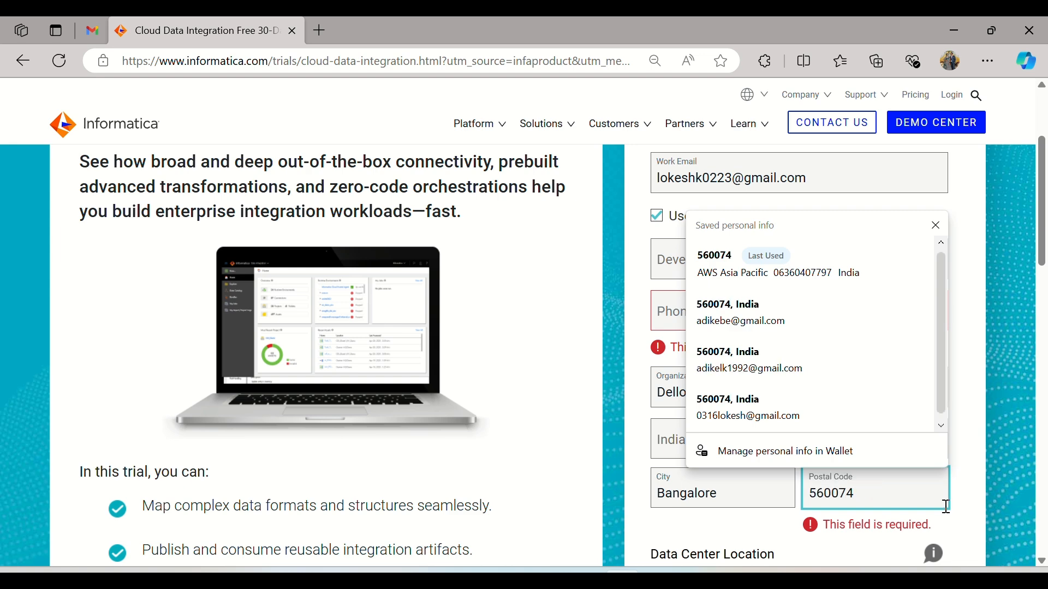
click(977, 498)
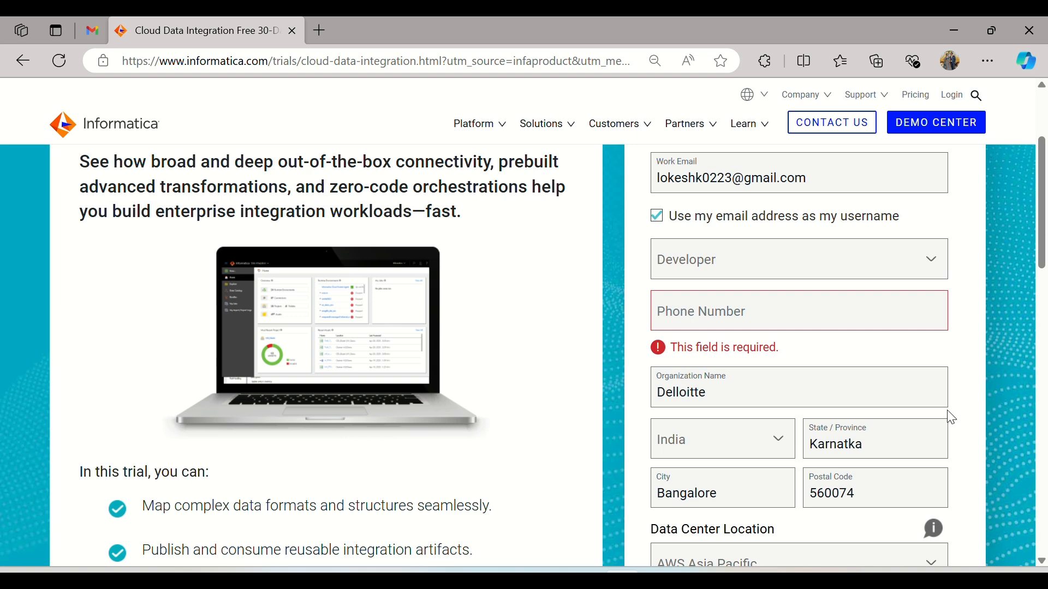
click(797, 303)
click(937, 346)
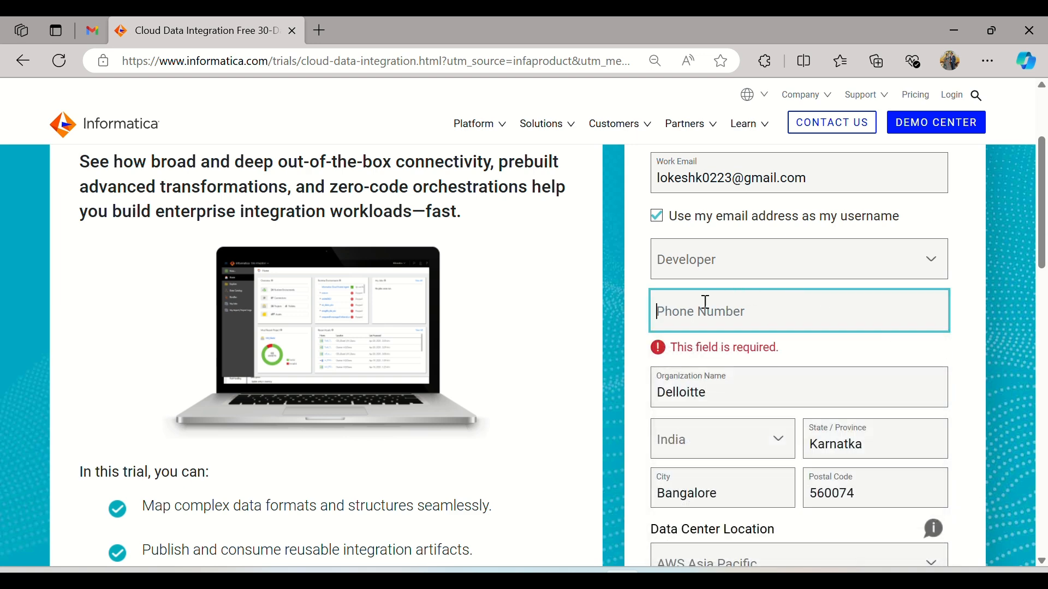
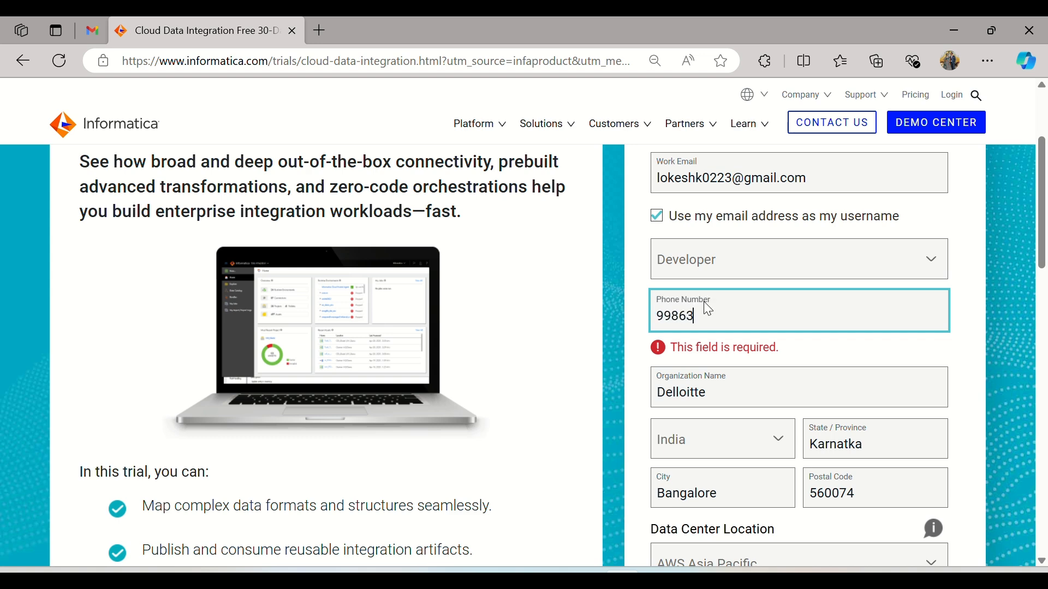
- Enter the phone number and keep AWS Asia Pacific as the Data Center Location
click(635, 323)
scroll(633, 322, down, 4)
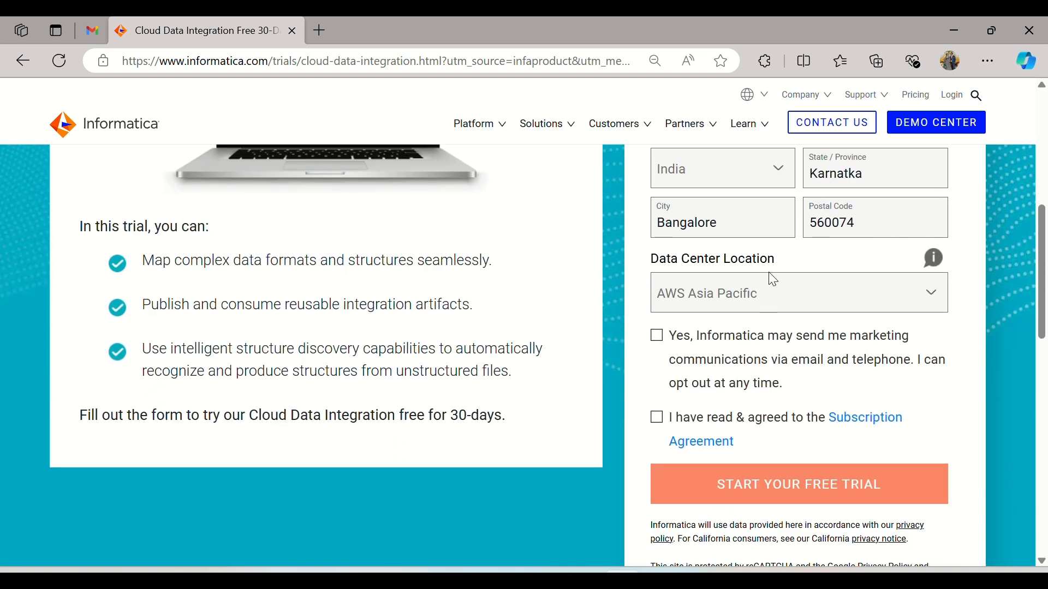
click(741, 295)
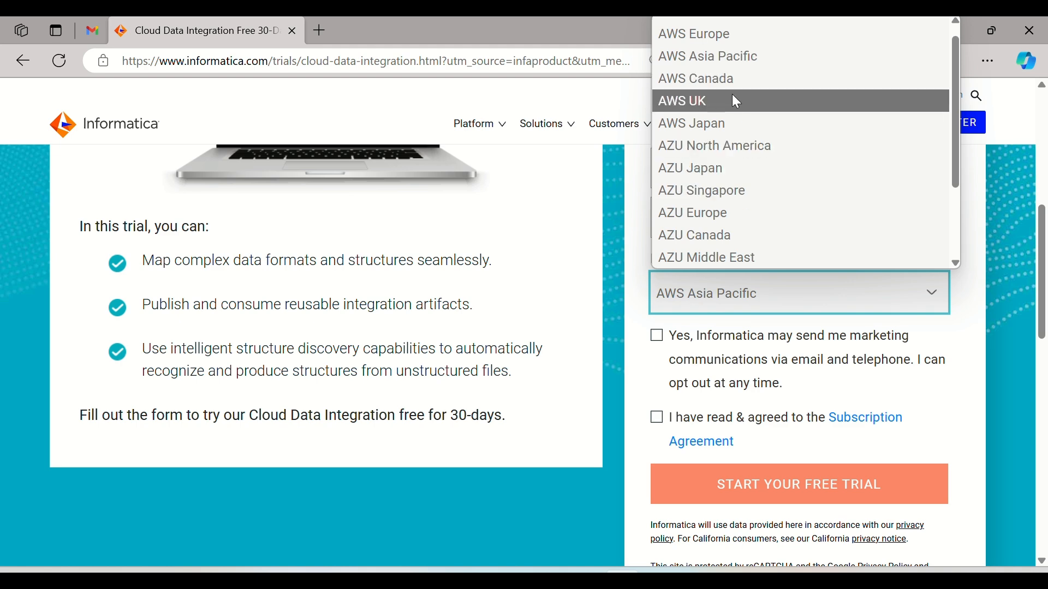
click(722, 61)
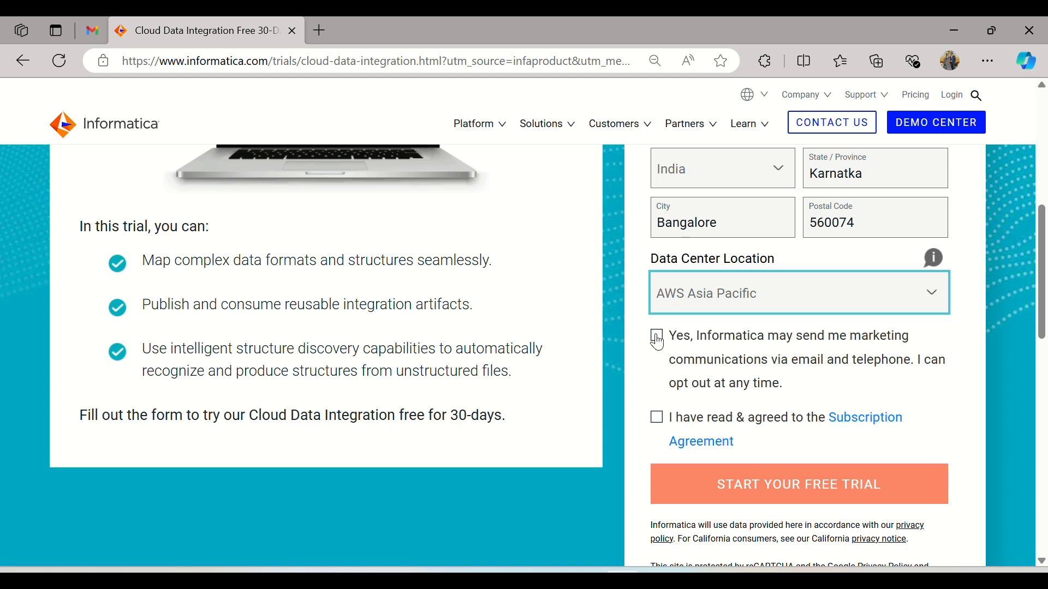
- Tick 'I have read & agreed' and submit the form with START YOUR FREE TRIAL
click(655, 370)
click(659, 420)
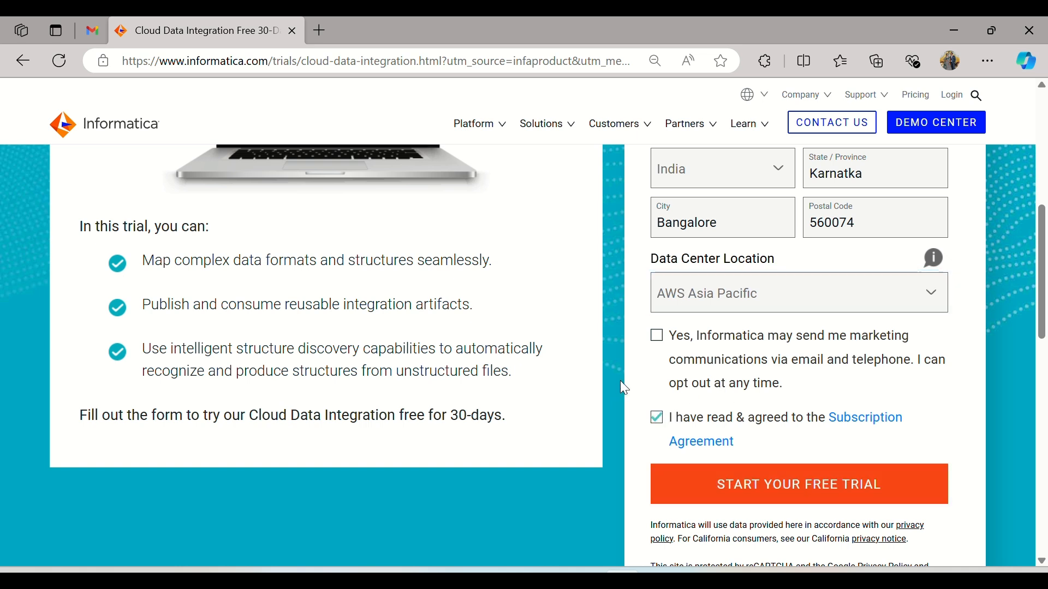
click(815, 494)
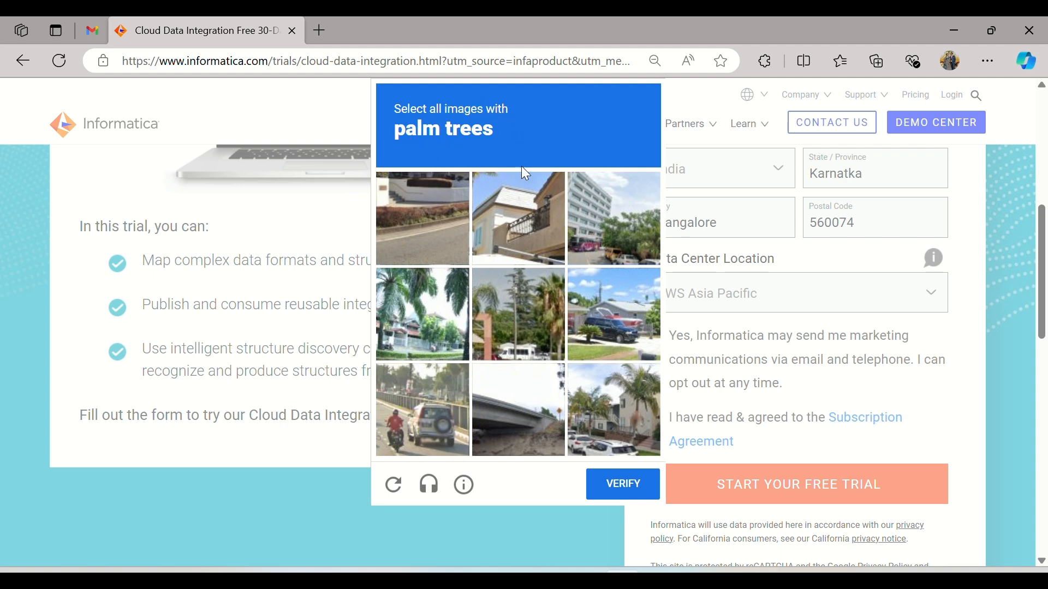
- Select the three palm-tree images in the reCAPTCHA challenge and verify
click(418, 320)
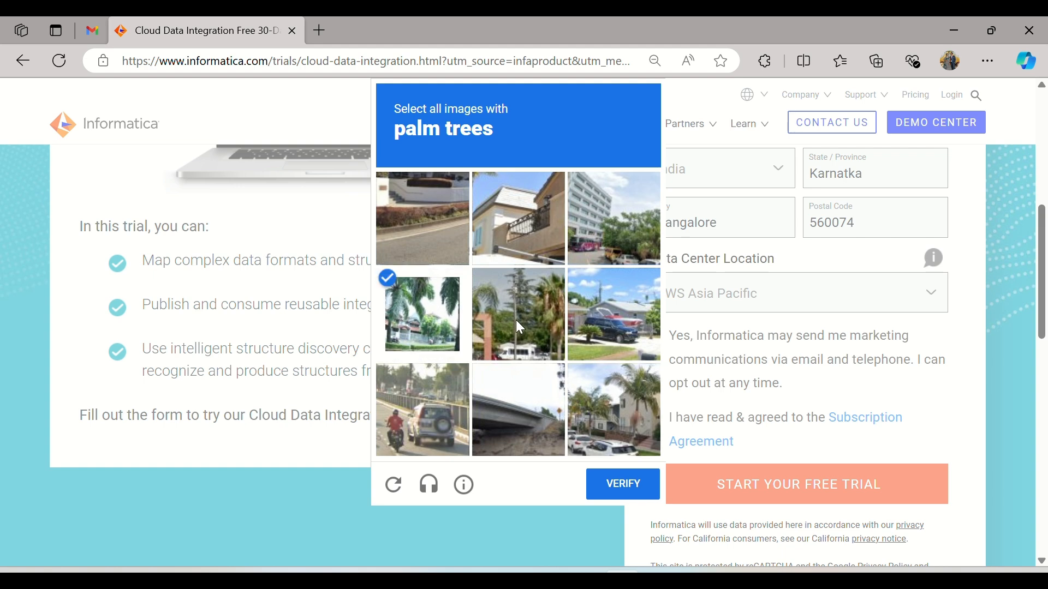
click(516, 319)
click(611, 392)
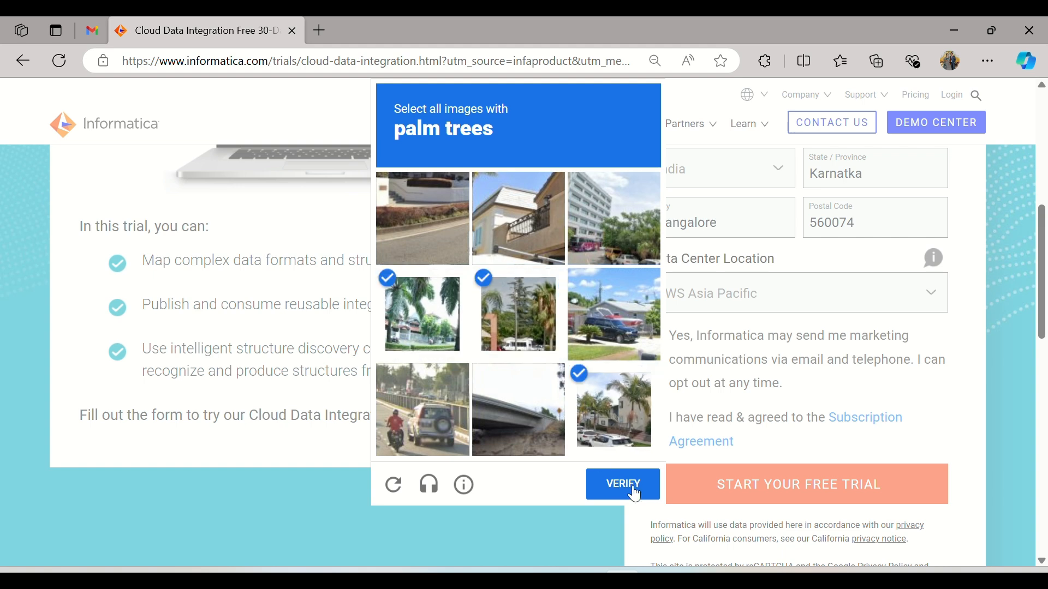
click(633, 487)
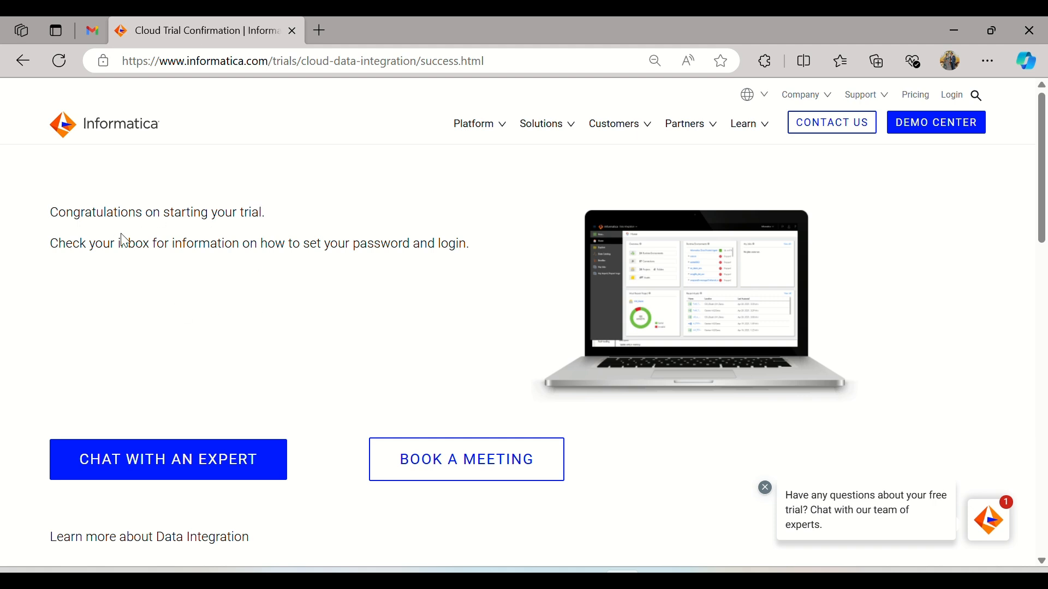
- Read the trial confirmation message, then switch to the Gmail inbox tab
drag(49, 211, 312, 225)
click(172, 267)
drag(53, 209, 470, 244)
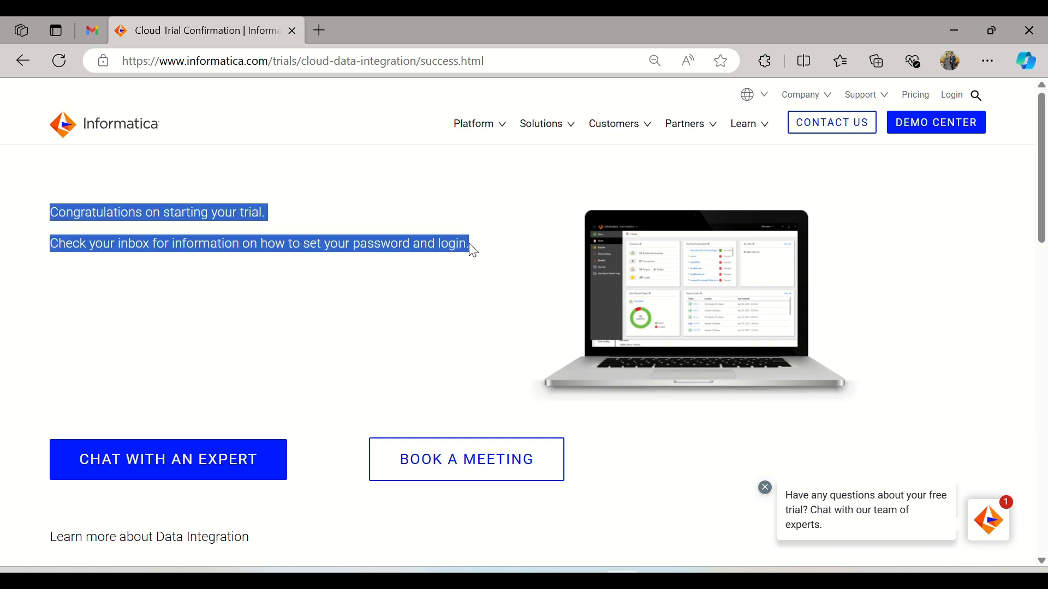
click(202, 336)
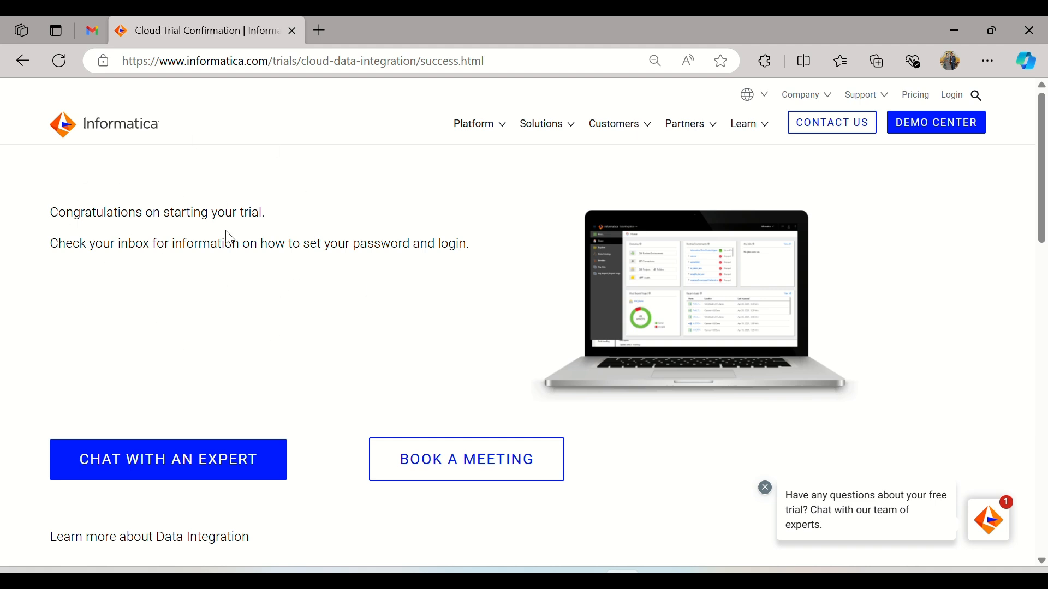
click(96, 30)
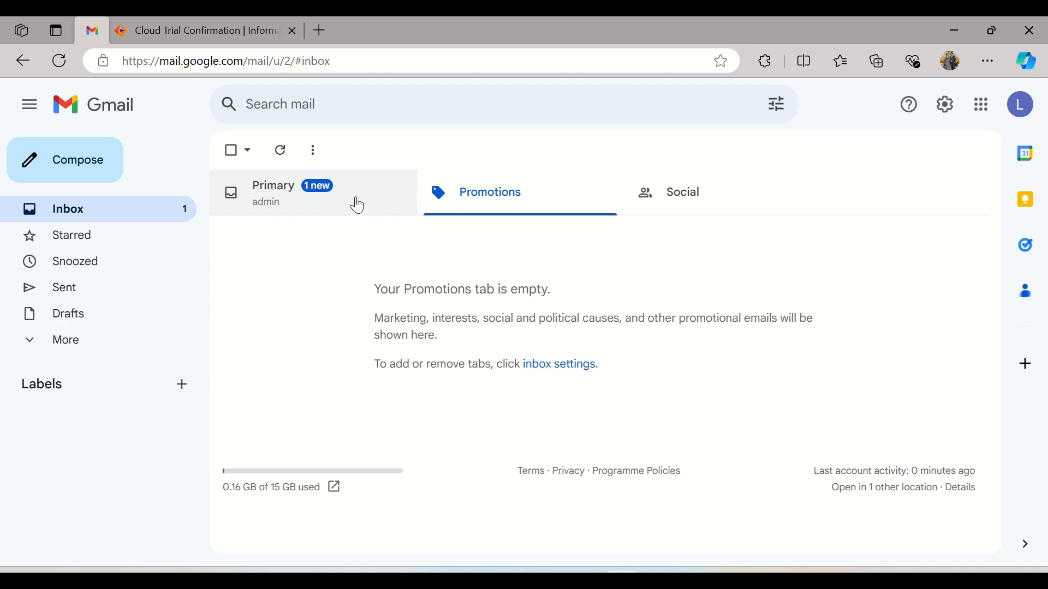
- Open the Informatica account email in Primary, note the username and login URL, then return to Informatica
click(357, 205)
click(405, 234)
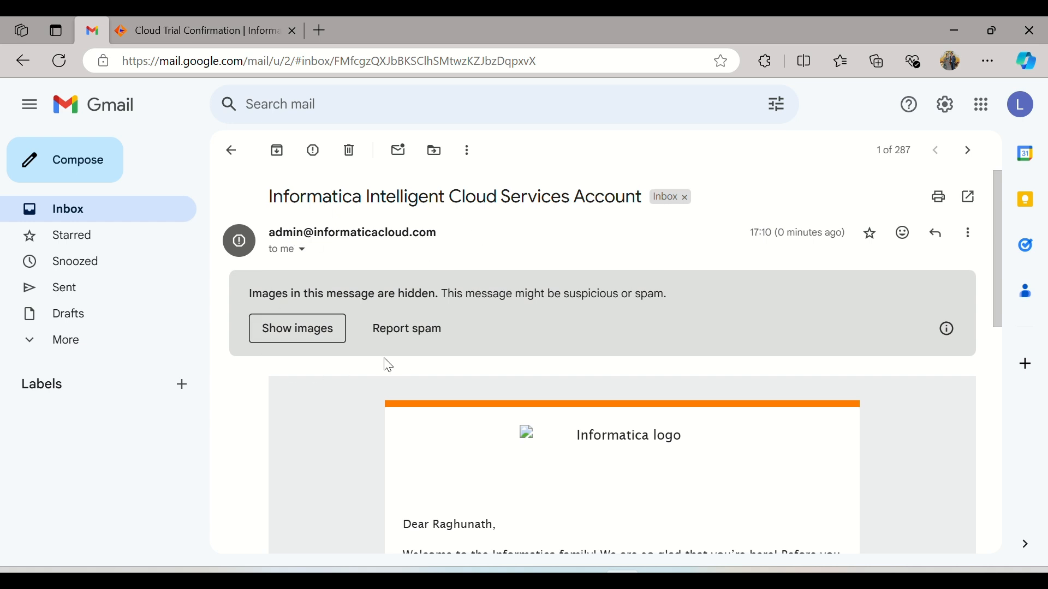
scroll(388, 363, down, 3)
scroll(388, 362, down, 2)
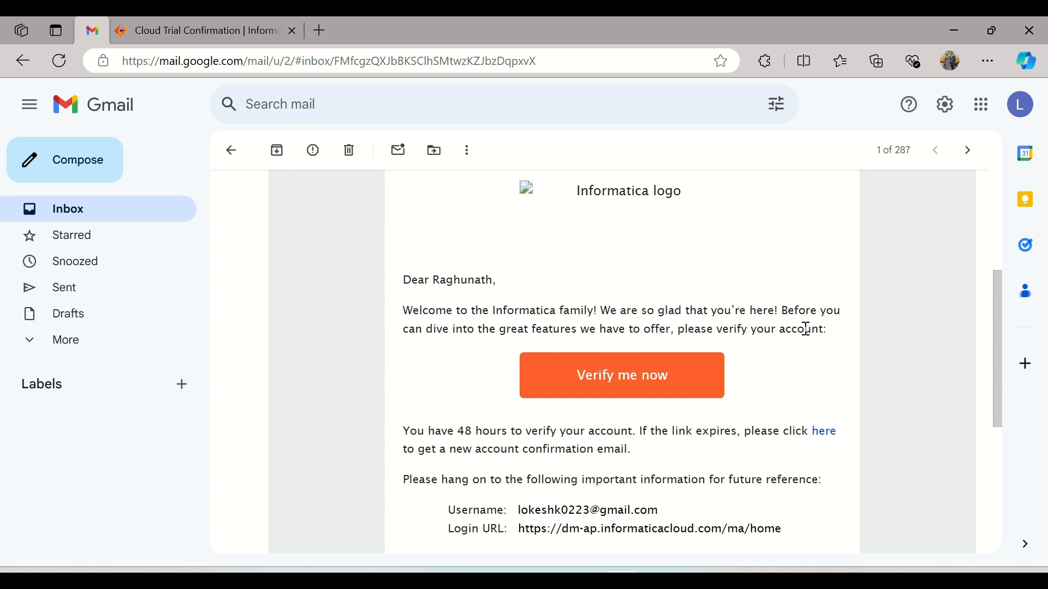
scroll(800, 339, down, 3)
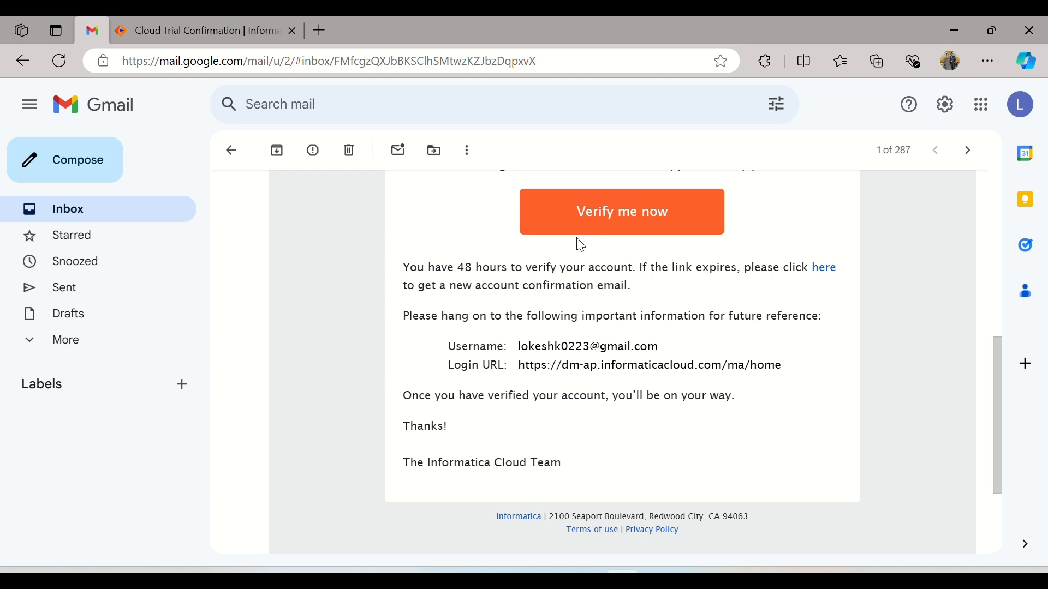
drag(515, 345, 664, 348)
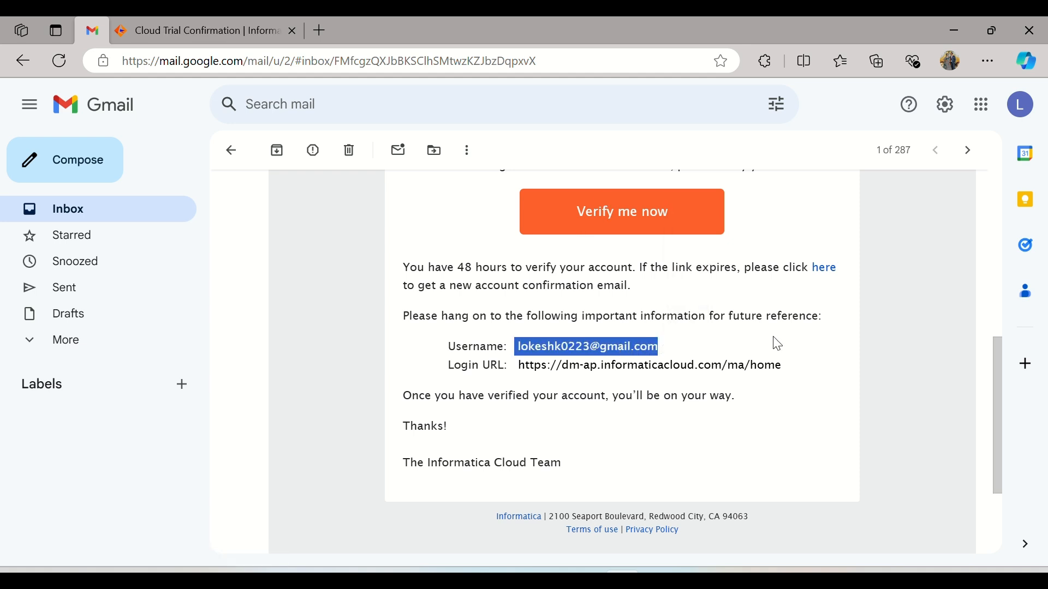
click(707, 349)
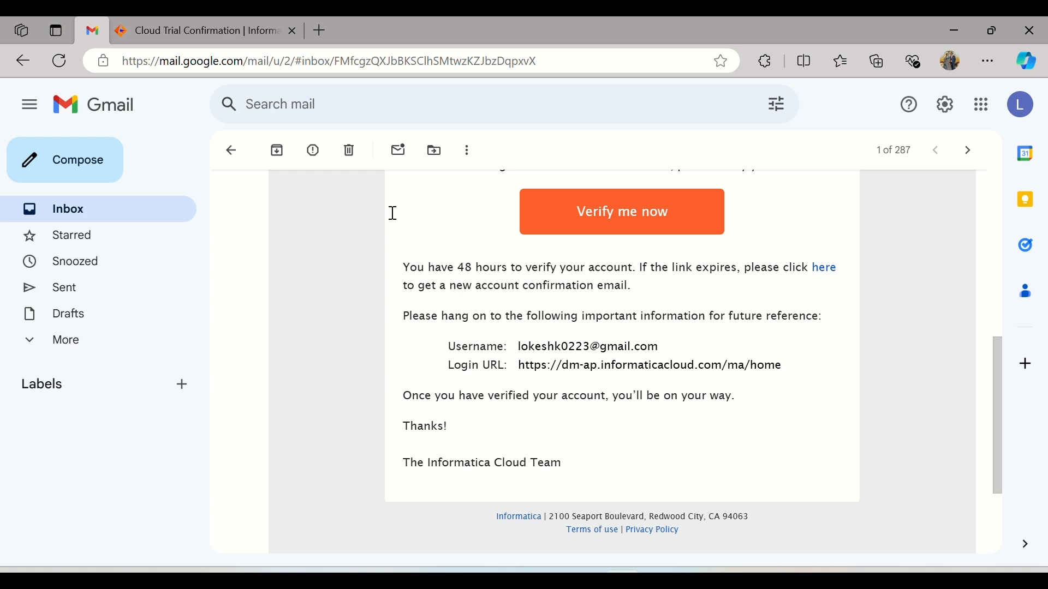
click(163, 38)
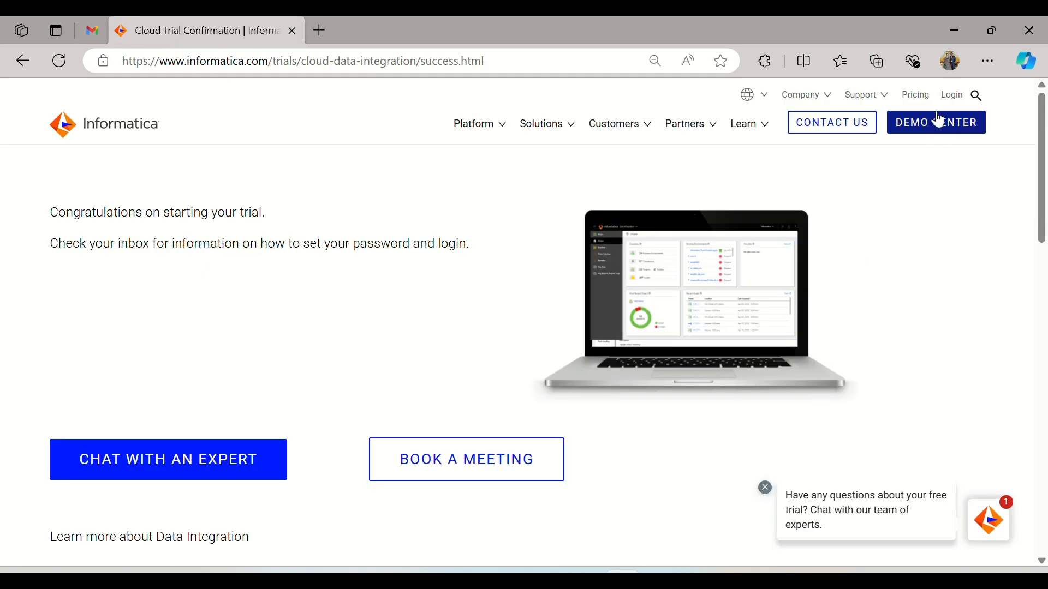
- Open the Informatica login page from the Informatica site
click(951, 96)
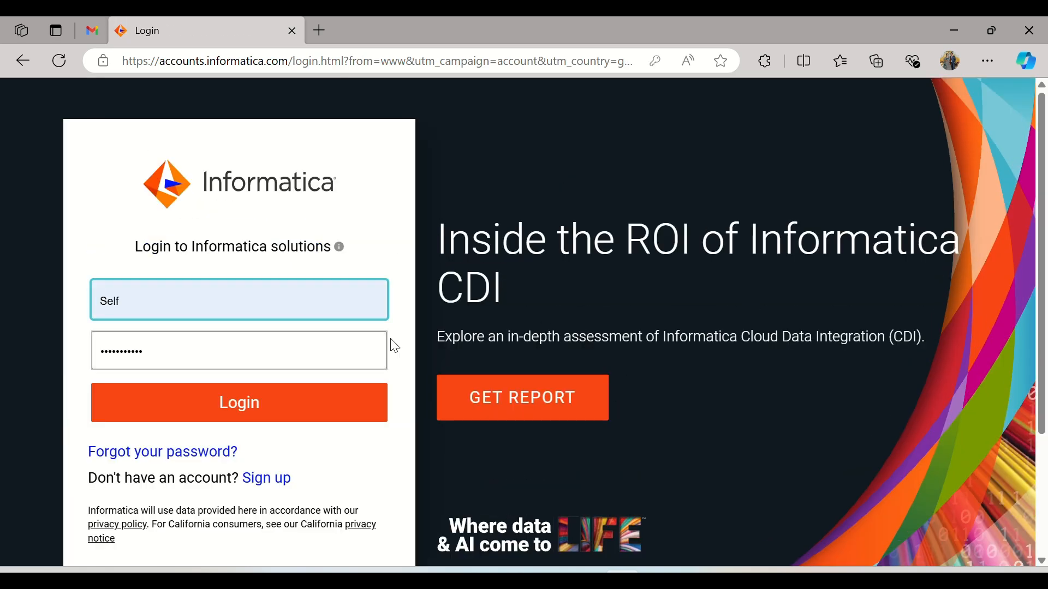
scroll(431, 322, down, 3)
scroll(431, 338, up, 3)
- Copy the Login URL from the Informatica verification email in Gmail
click(94, 32)
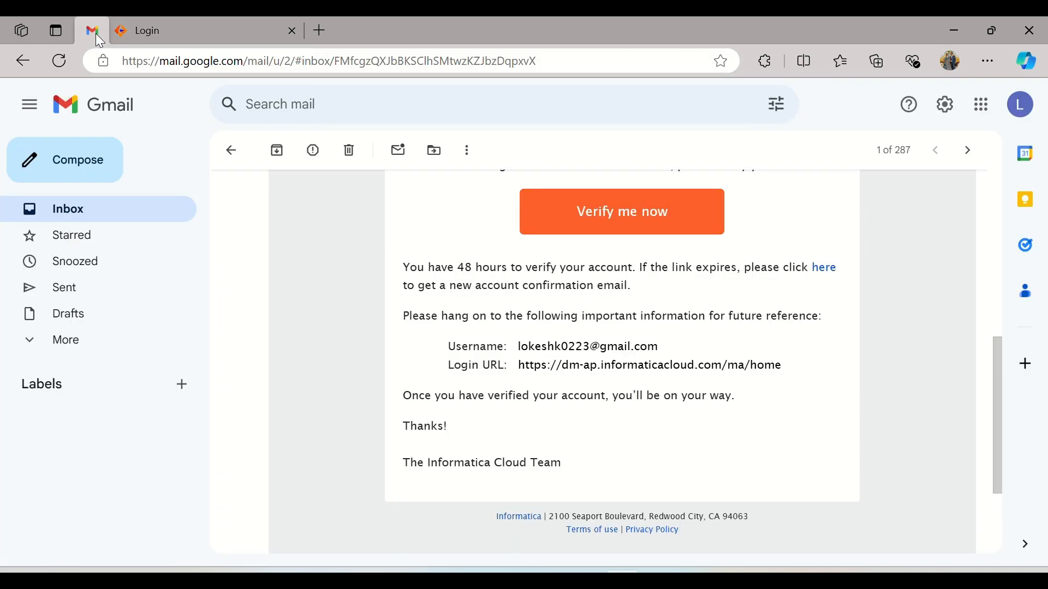
scroll(677, 335, up, 2)
scroll(676, 411, down, 2)
drag(518, 366, 786, 381)
key(ctrl+c)
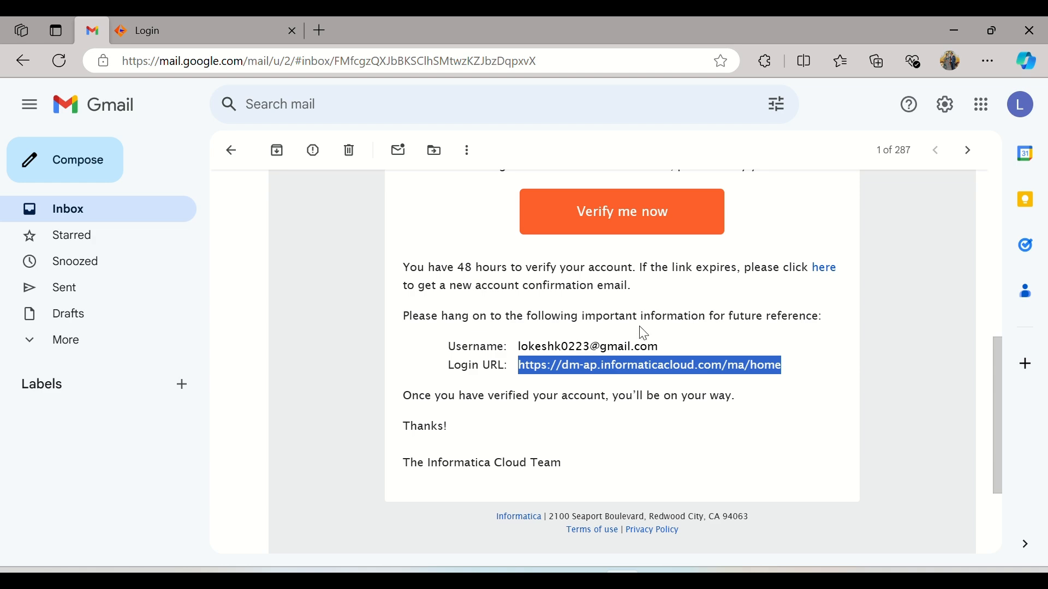
click(319, 30)
- Load the copied Informatica Cloud login URL and clear the prefilled username
click(293, 31)
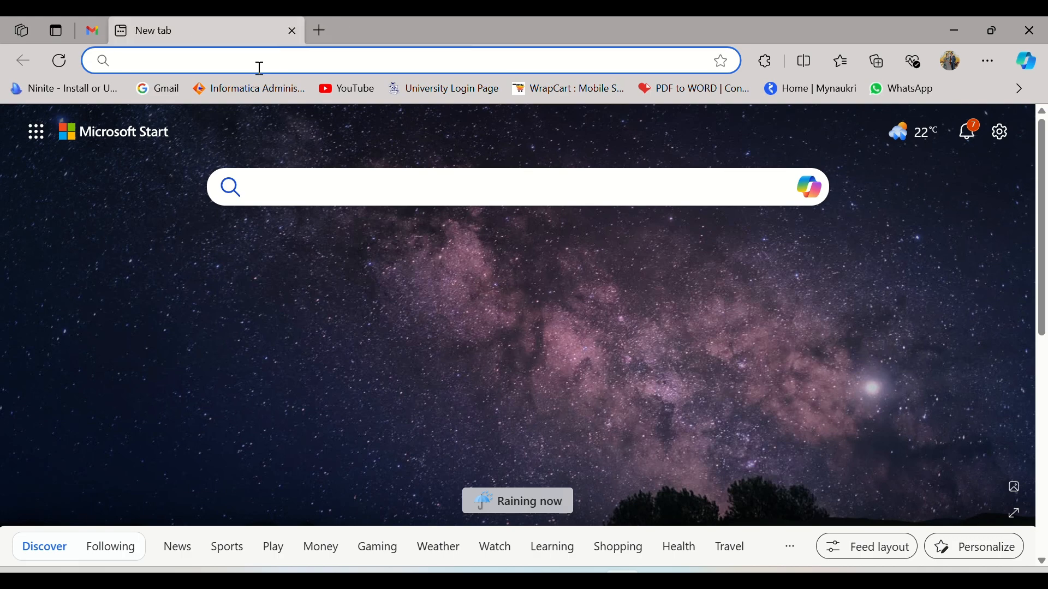
key(ctrl+v)
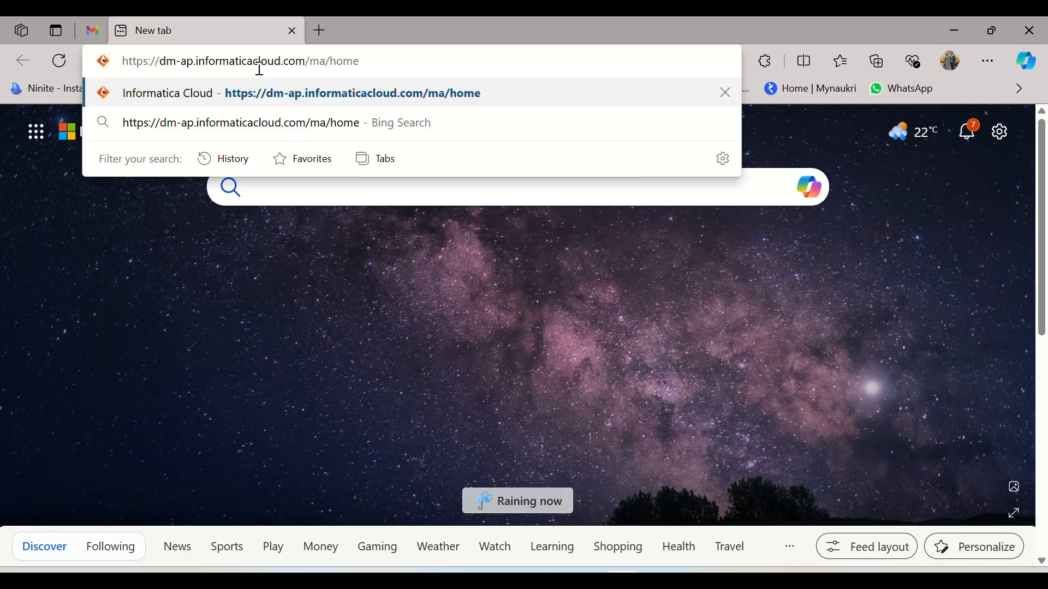
key(Return)
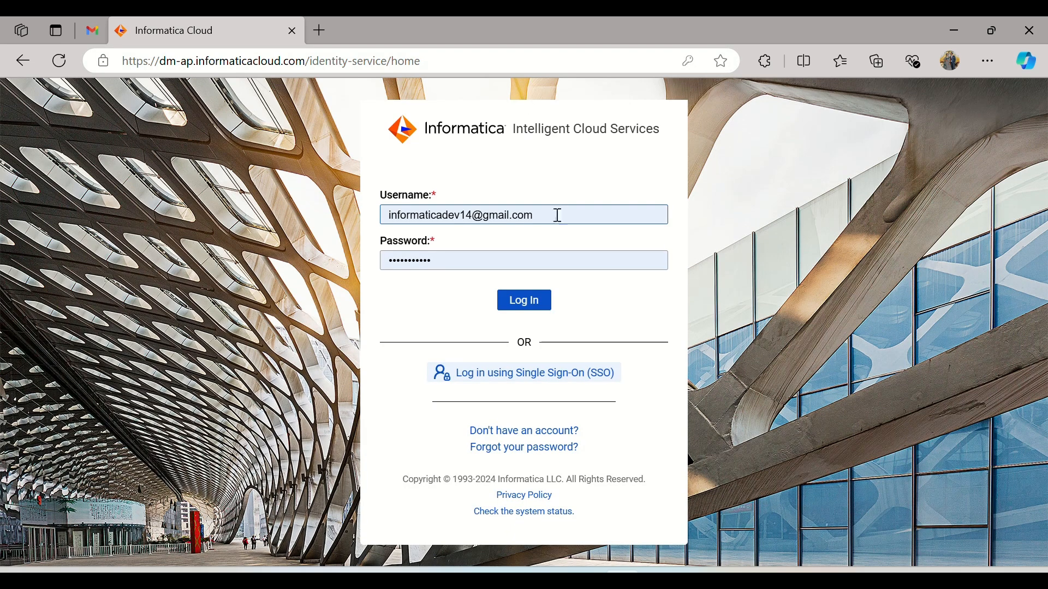
drag(555, 218, 355, 221)
text(m)
key(BackSpace)
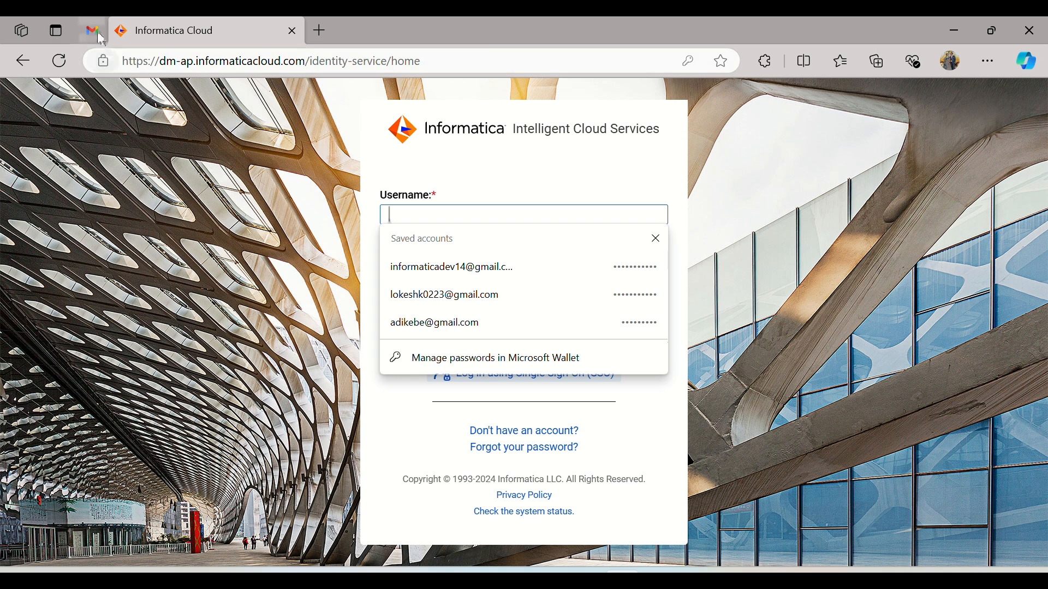
- Copy the username from the verification email into the IICS login form's Username field
click(100, 37)
click(513, 347)
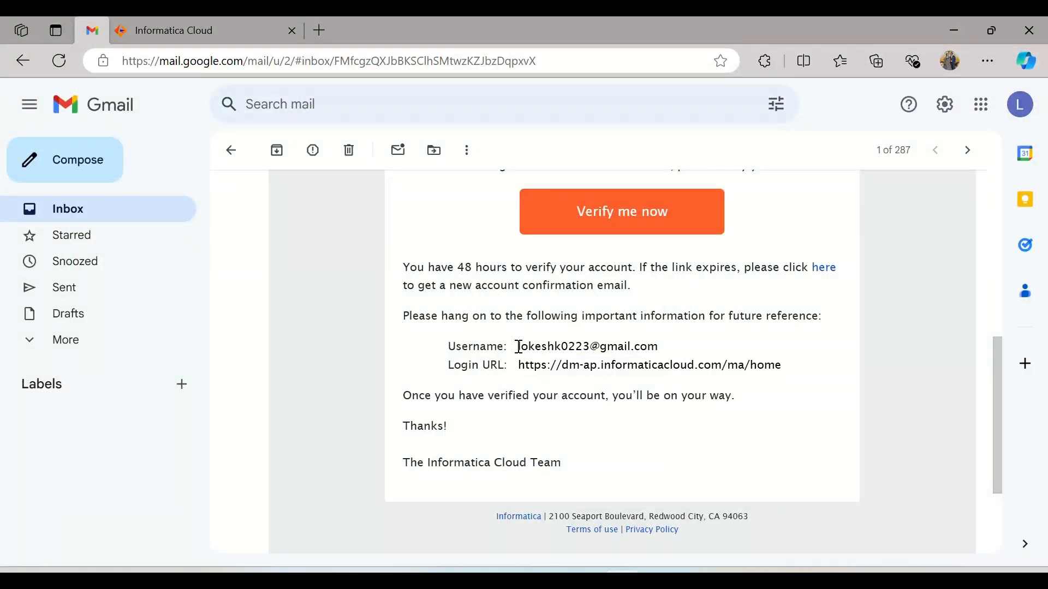
drag(516, 346, 658, 347)
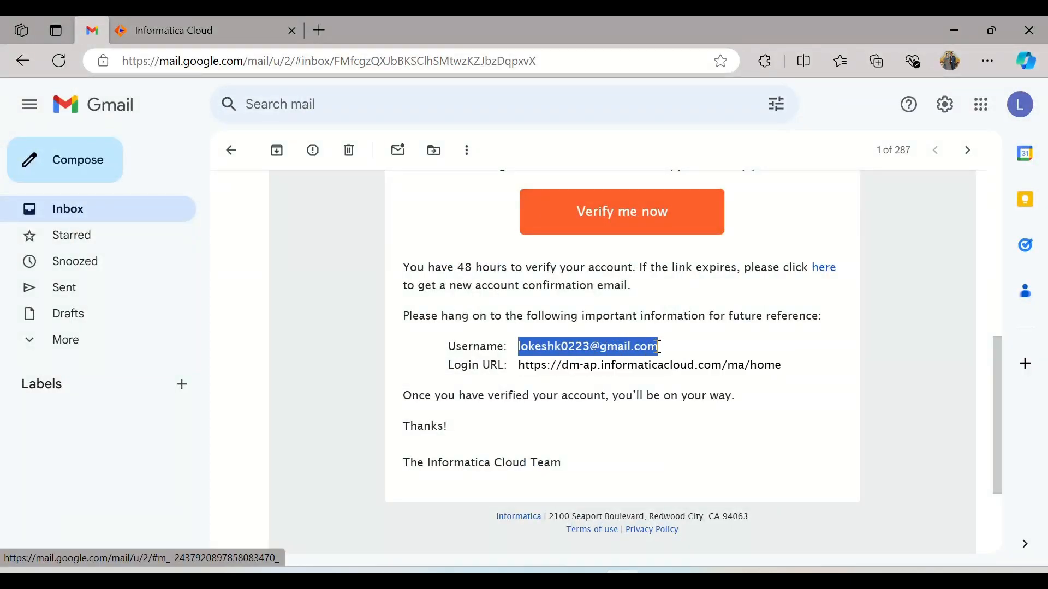
key(ctrl+c)
click(169, 31)
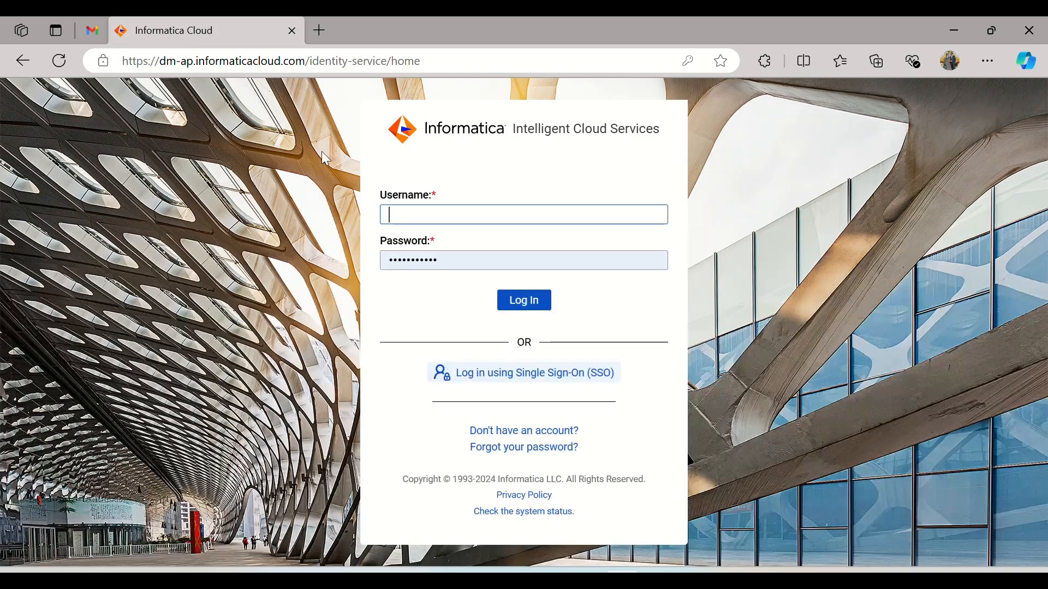
key(ctrl+v)
click(589, 217)
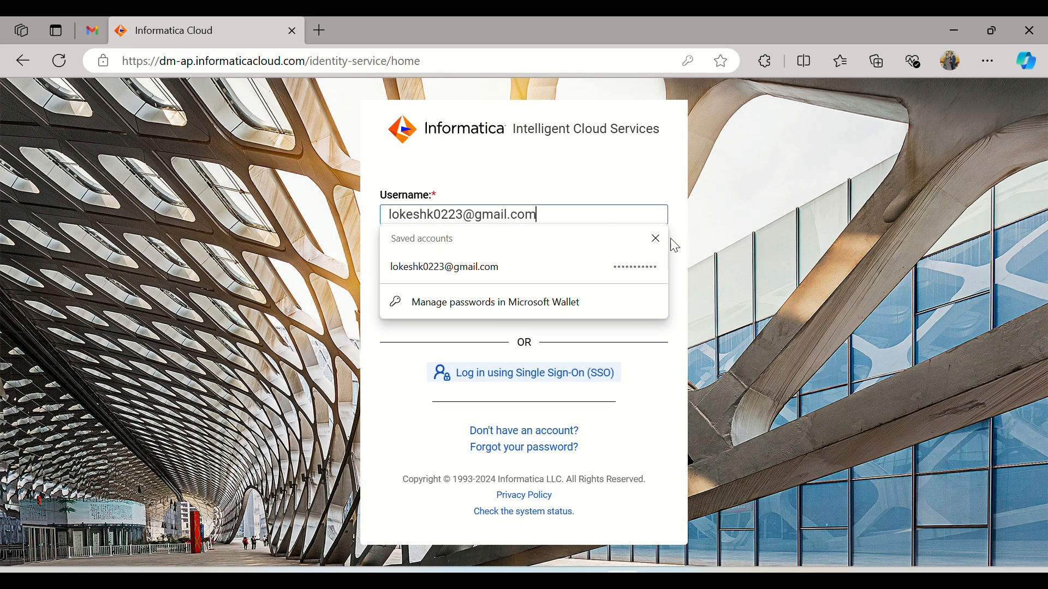
- Delete the autofilled password and return to the verification email in Gmail
click(656, 238)
drag(485, 263, 355, 266)
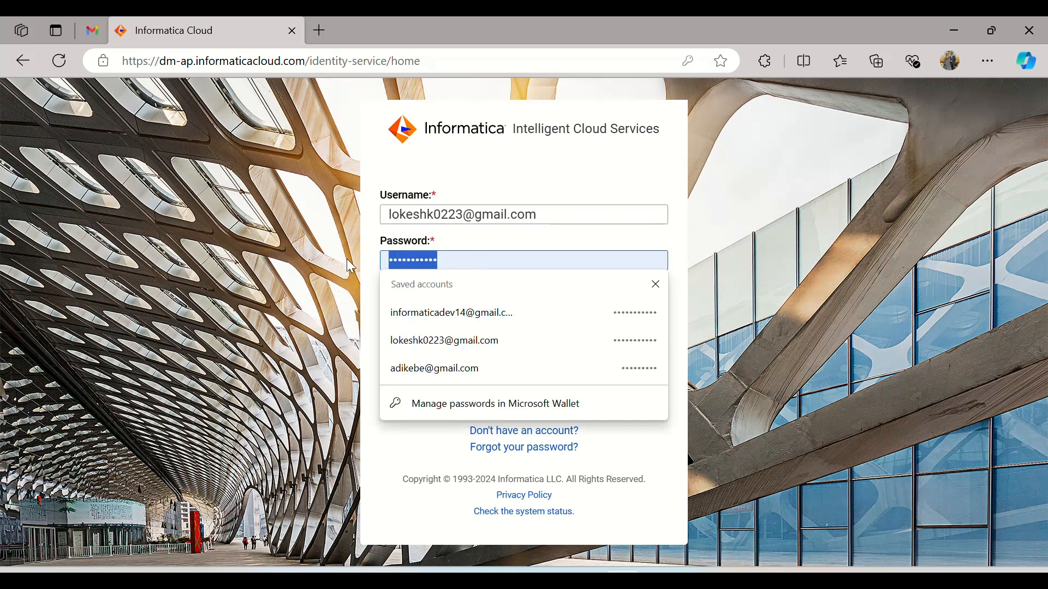
key(BackSpace)
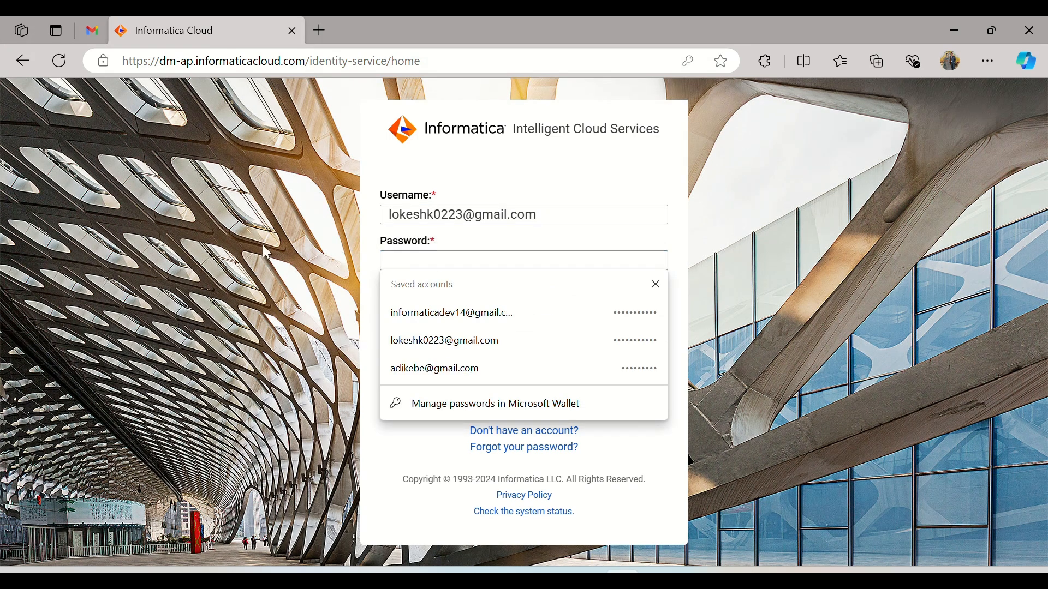
click(268, 252)
click(93, 31)
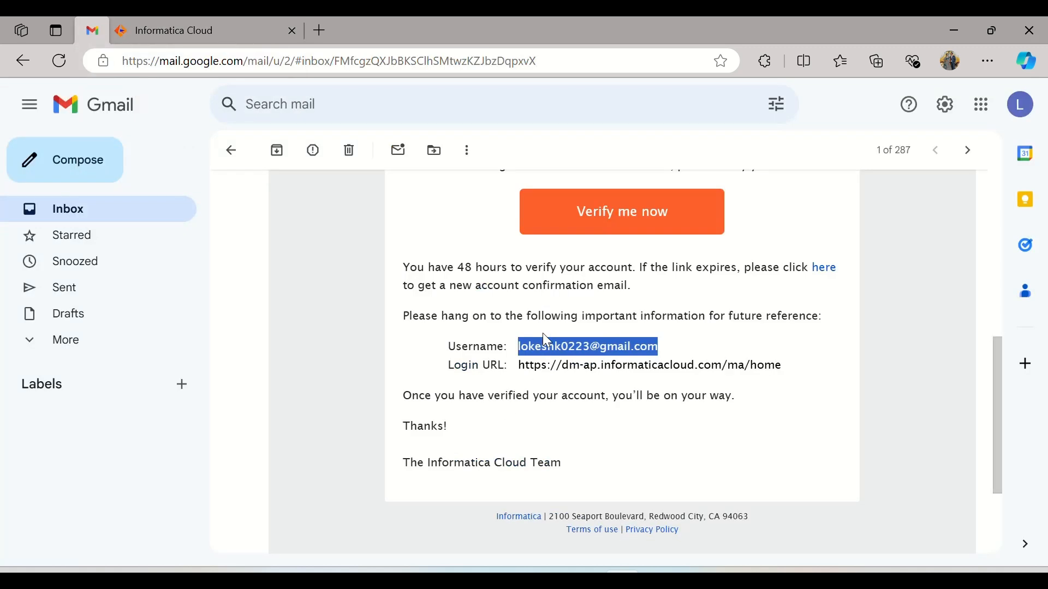
click(626, 266)
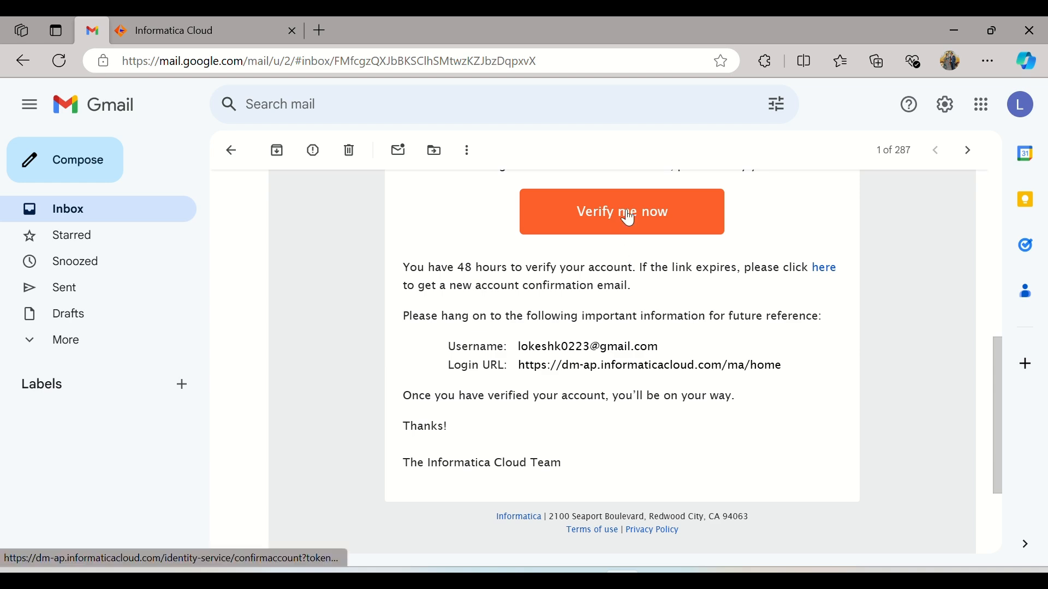
- Open the 'Verify me now' page and enter a new password and its confirmation
click(616, 225)
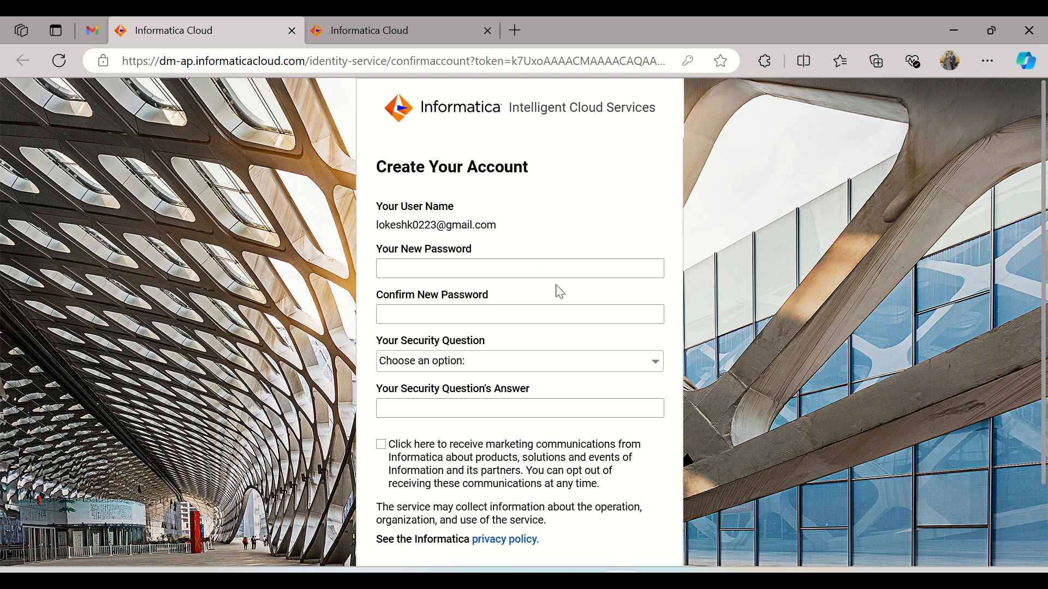
click(502, 266)
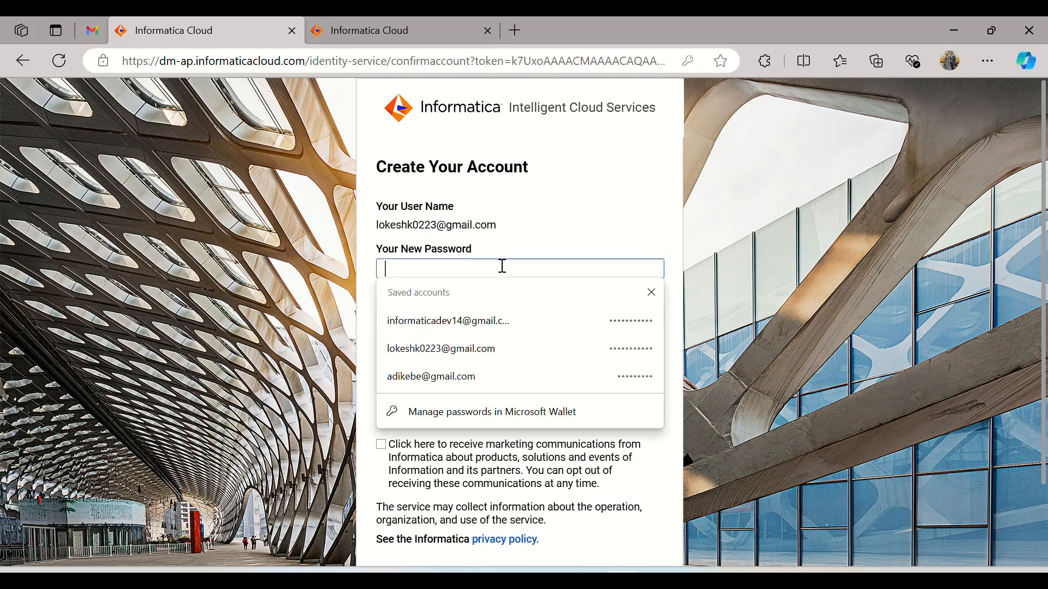
click(653, 304)
text(•)
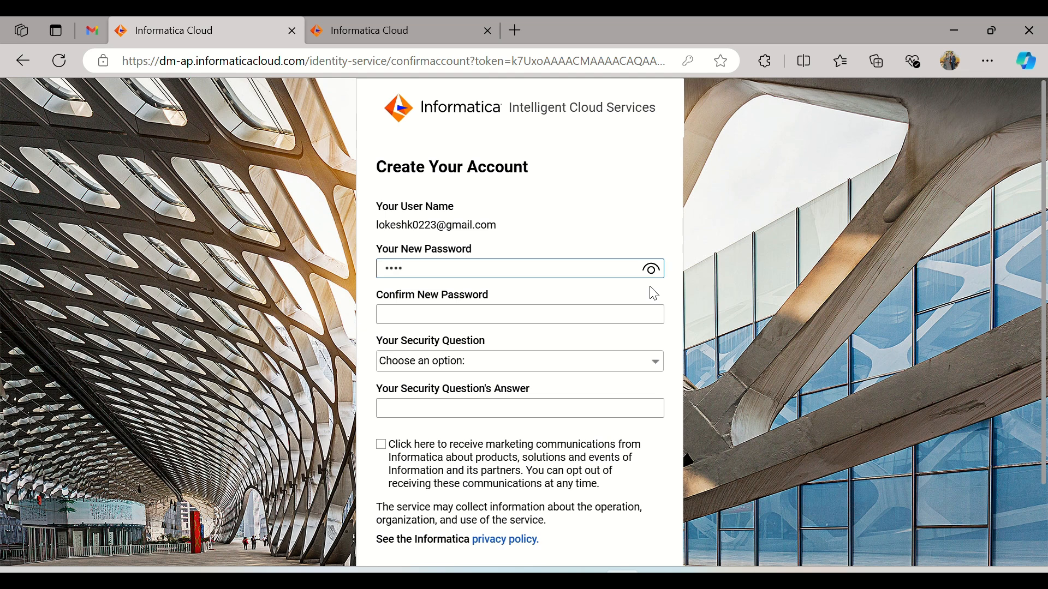
text(••••••)
click(650, 271)
click(472, 314)
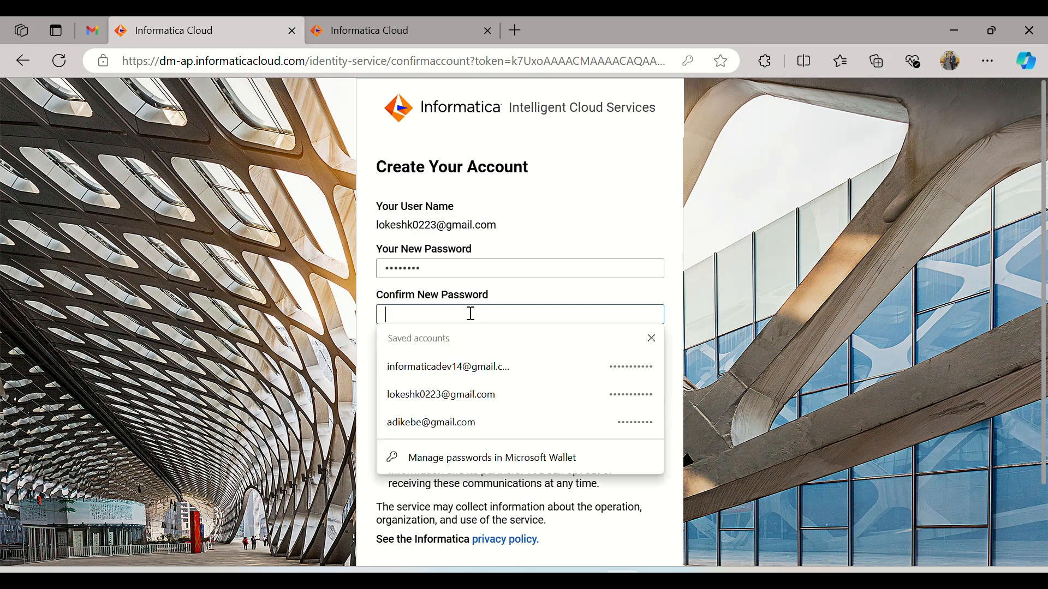
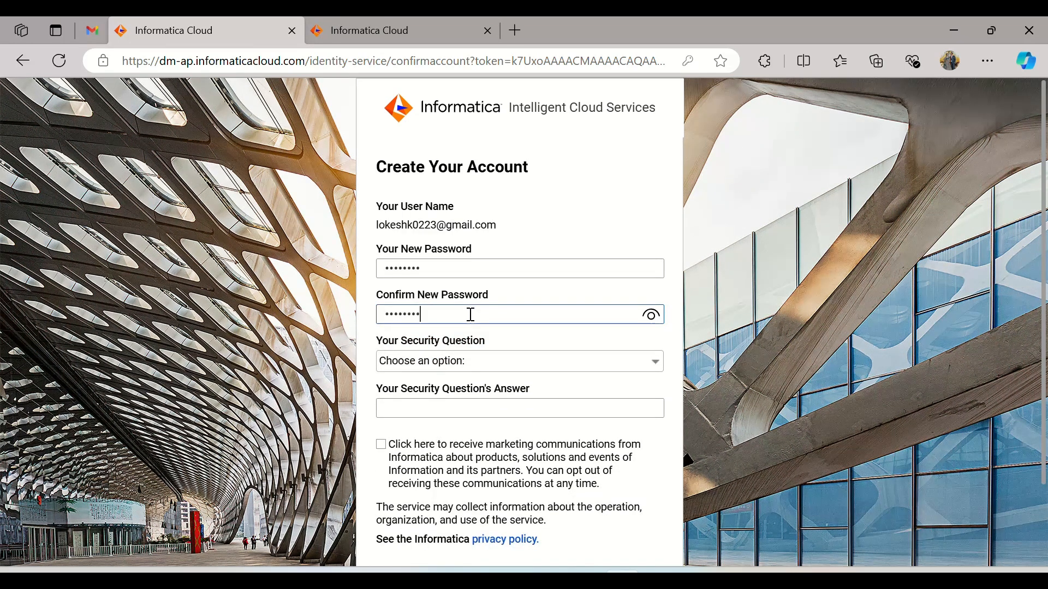
- Choose 'In which city were you born?' as the security question and type the answer
click(487, 375)
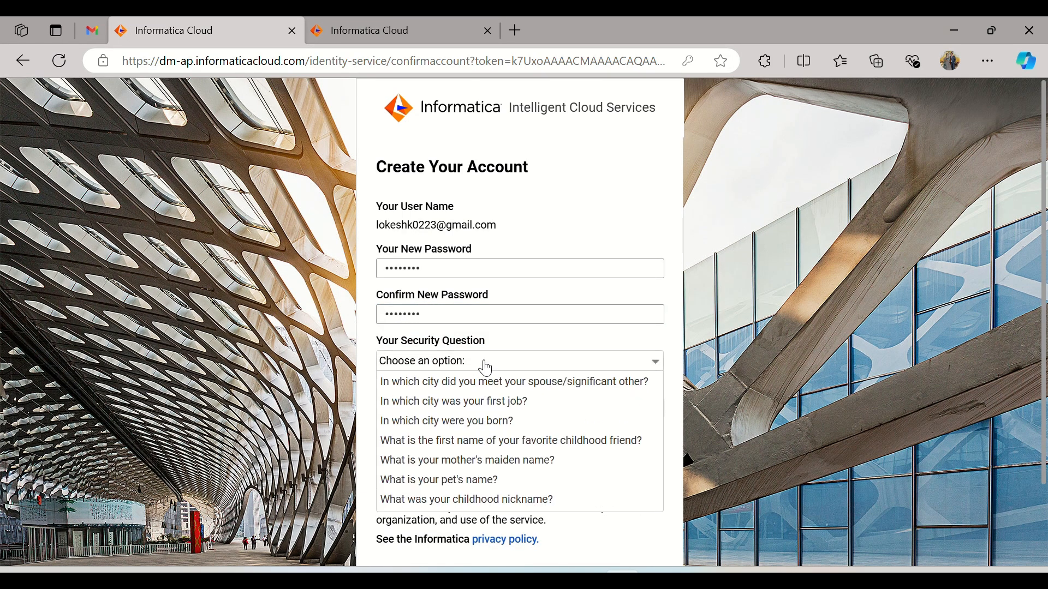
click(460, 421)
click(440, 403)
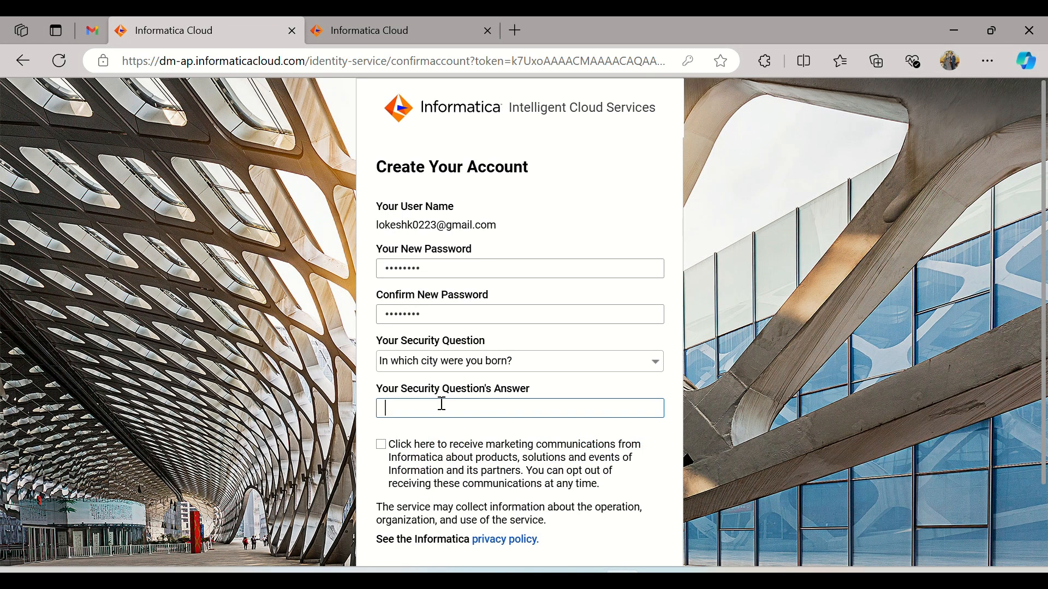
text(•••••••••)
click(652, 410)
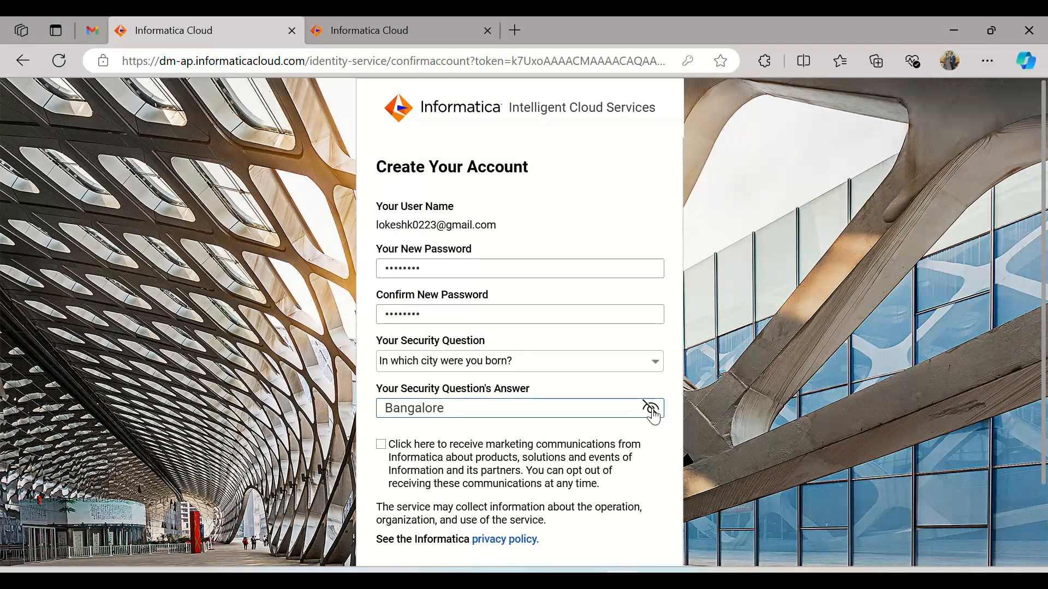
click(651, 409)
scroll(401, 439, down, 2)
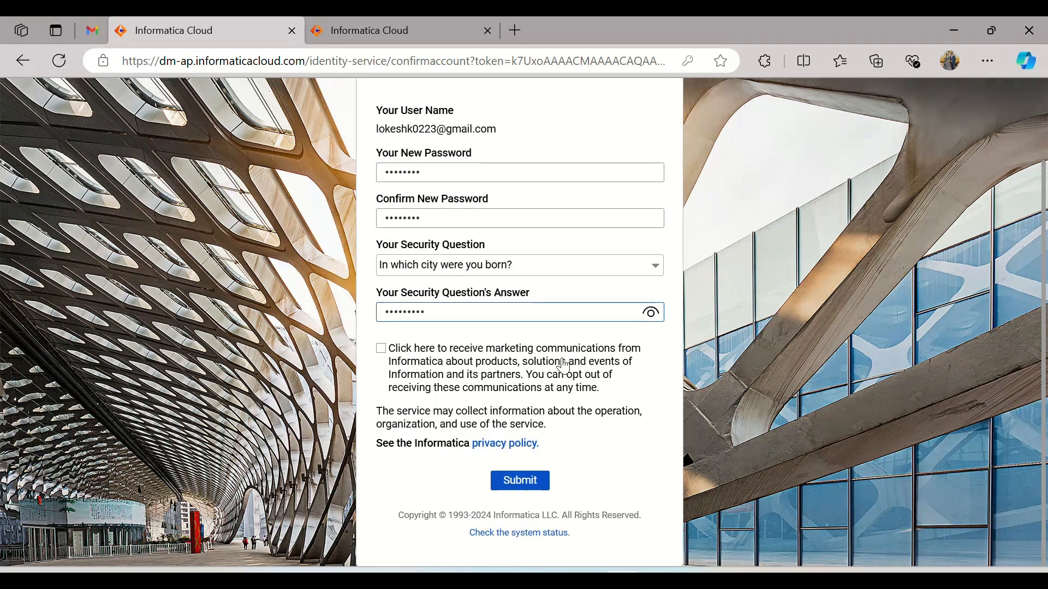
click(381, 350)
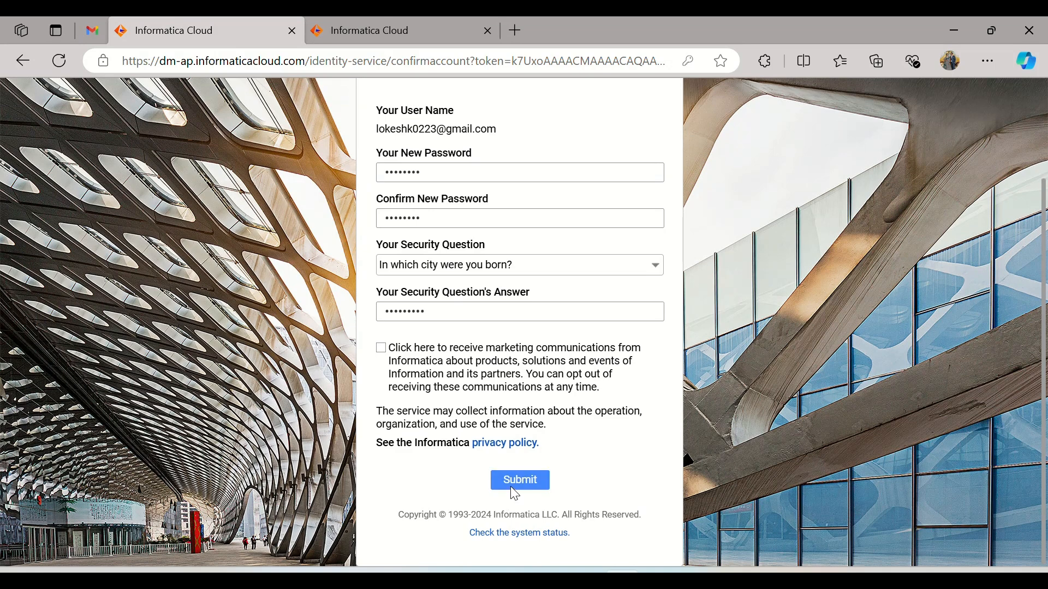
- After a rejected submit, replace the too-short new password with a longer one
click(513, 480)
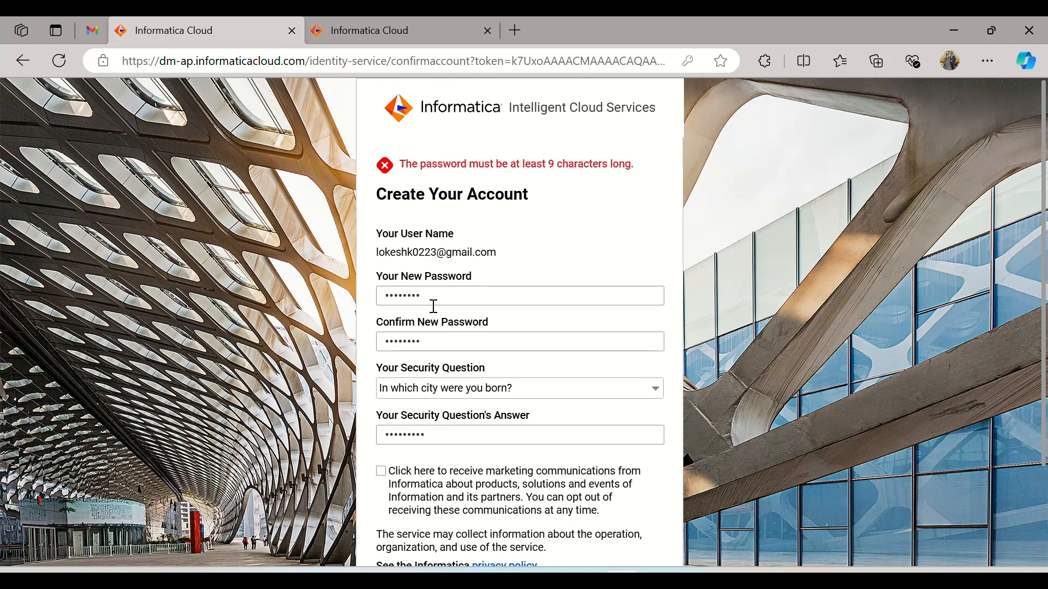
drag(432, 295, 286, 302)
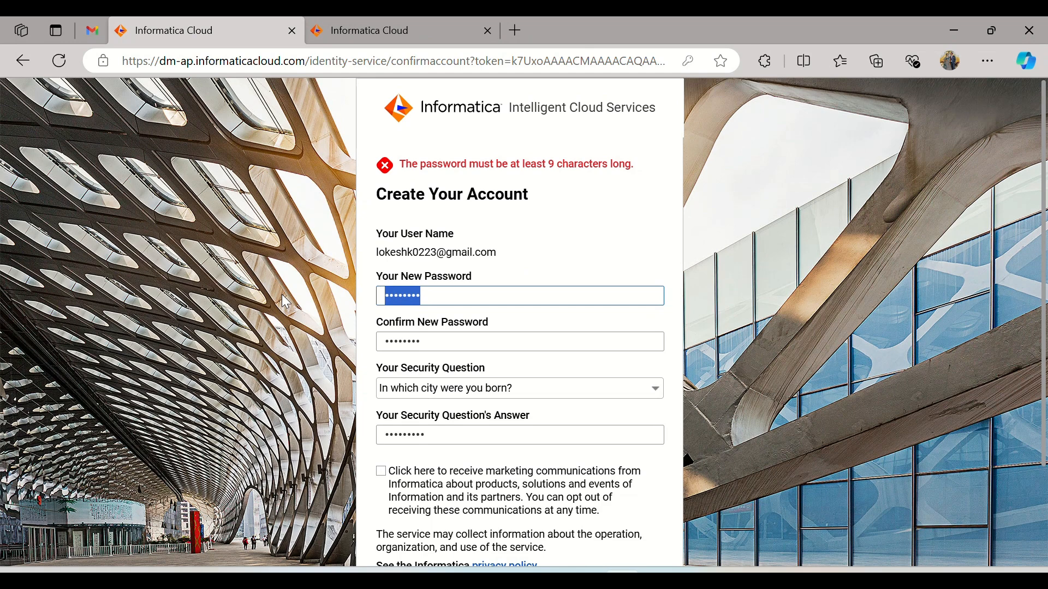
text(••••••••)
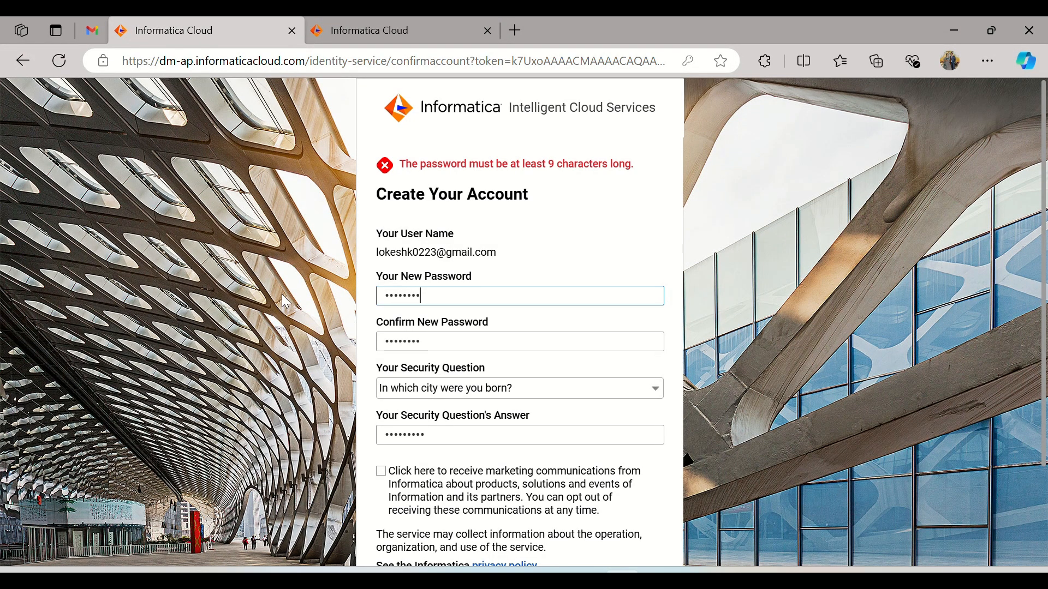
key(BackSpace)
key(BackSpace)
key(BackSpace)
key(BackSpace)
key(BackSpace)
key(BackSpace)
key(BackSpace)
key(BackSpace)
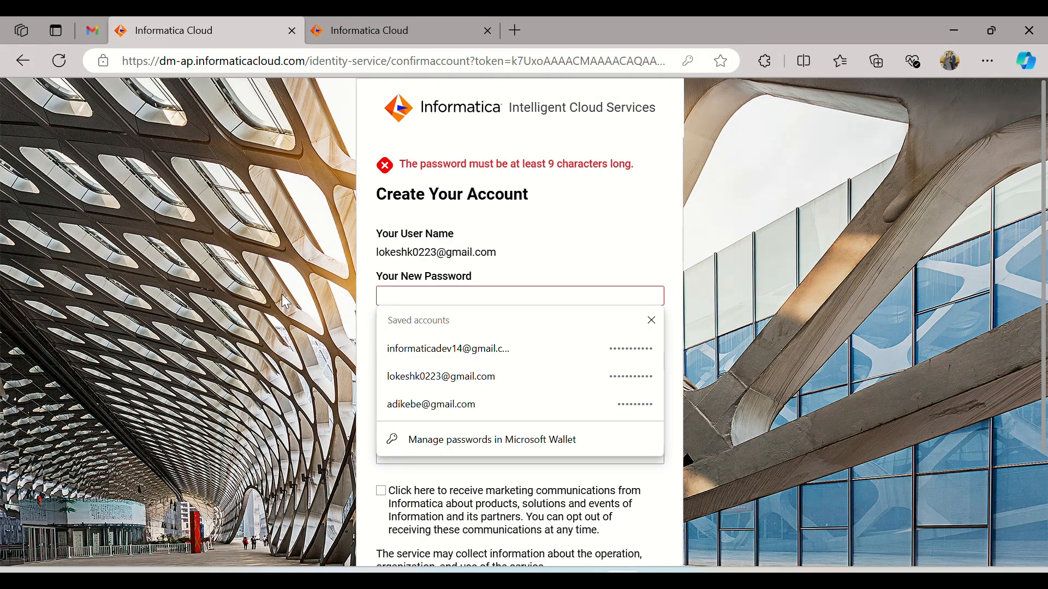
text(•••••••••••)
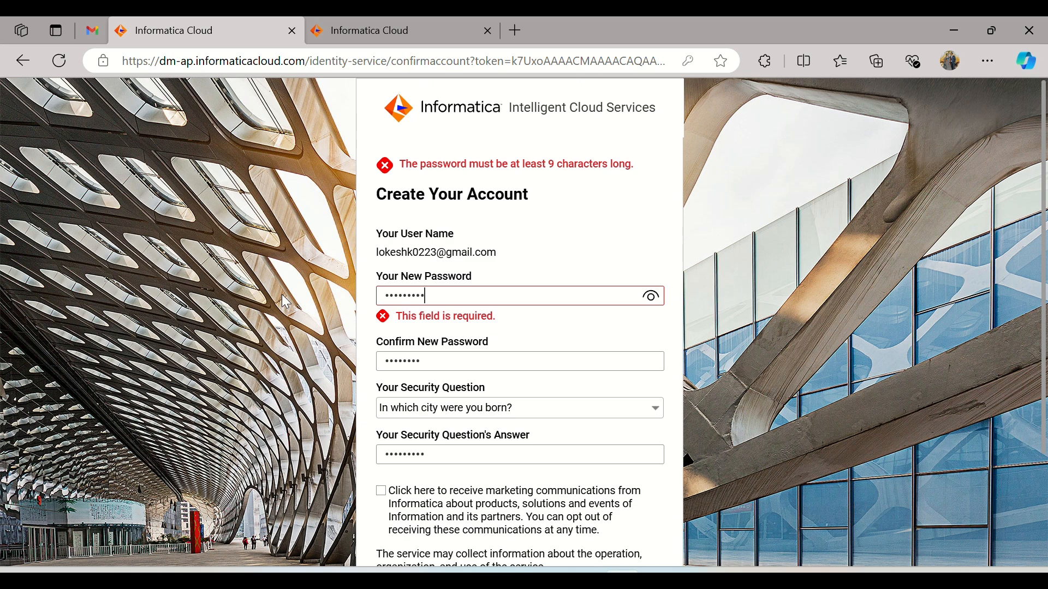
text(••)
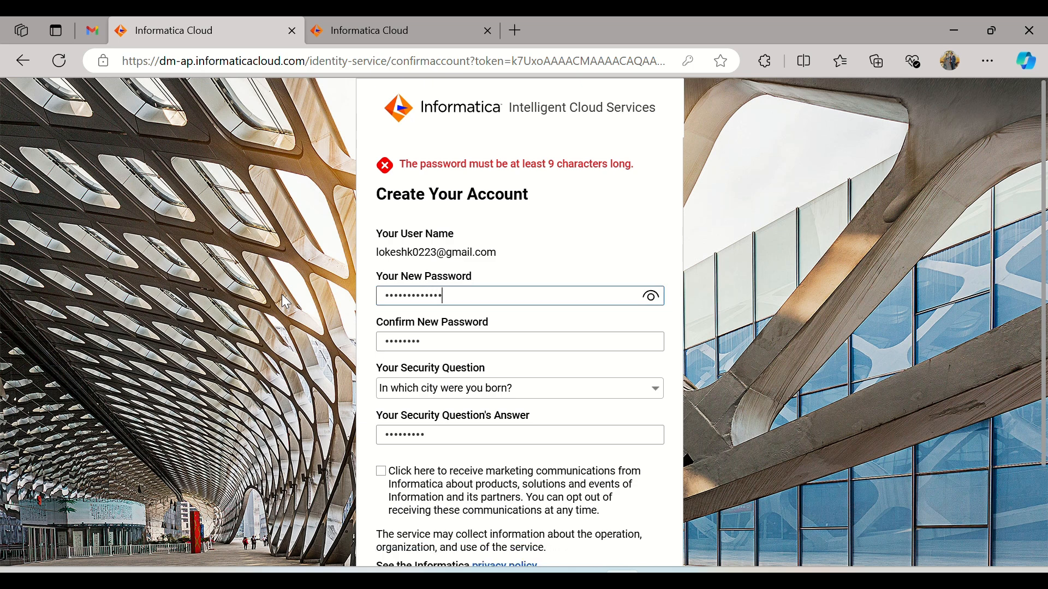
click(651, 297)
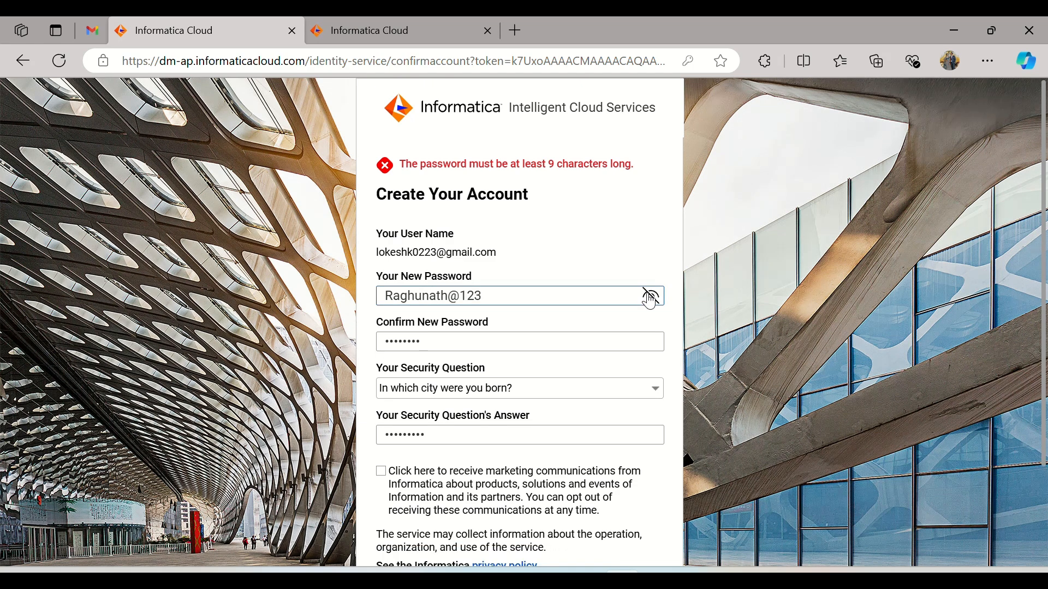
- Retype the matching confirmation password and submit the account setup form
drag(469, 343, 335, 349)
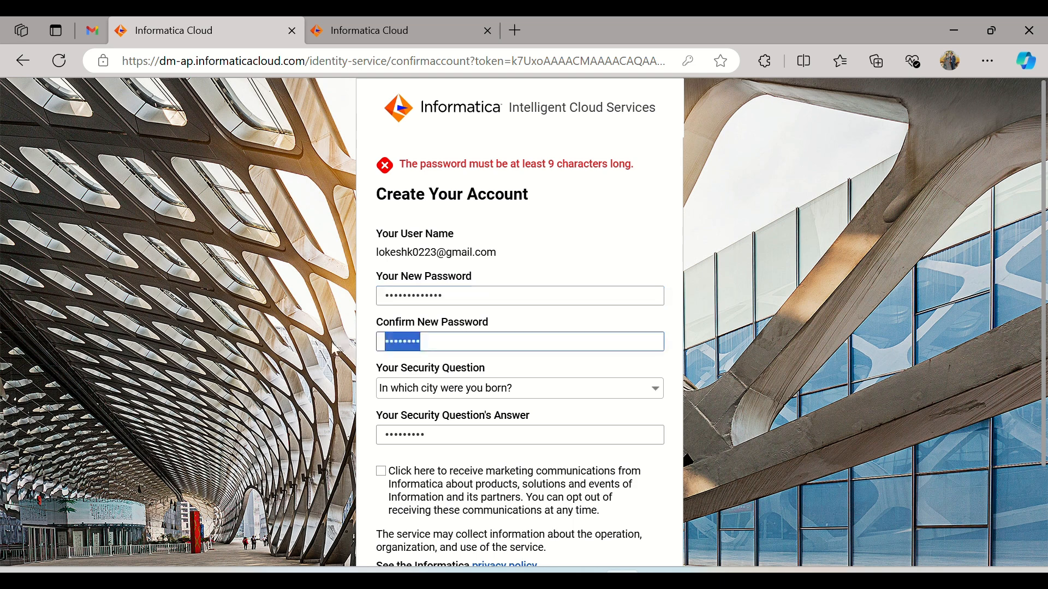
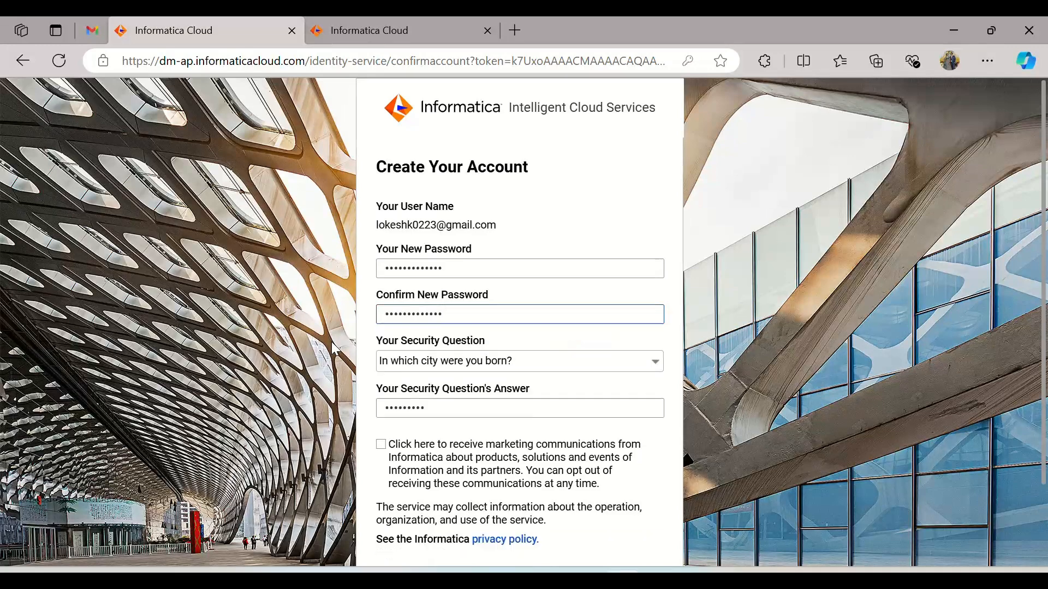
click(311, 427)
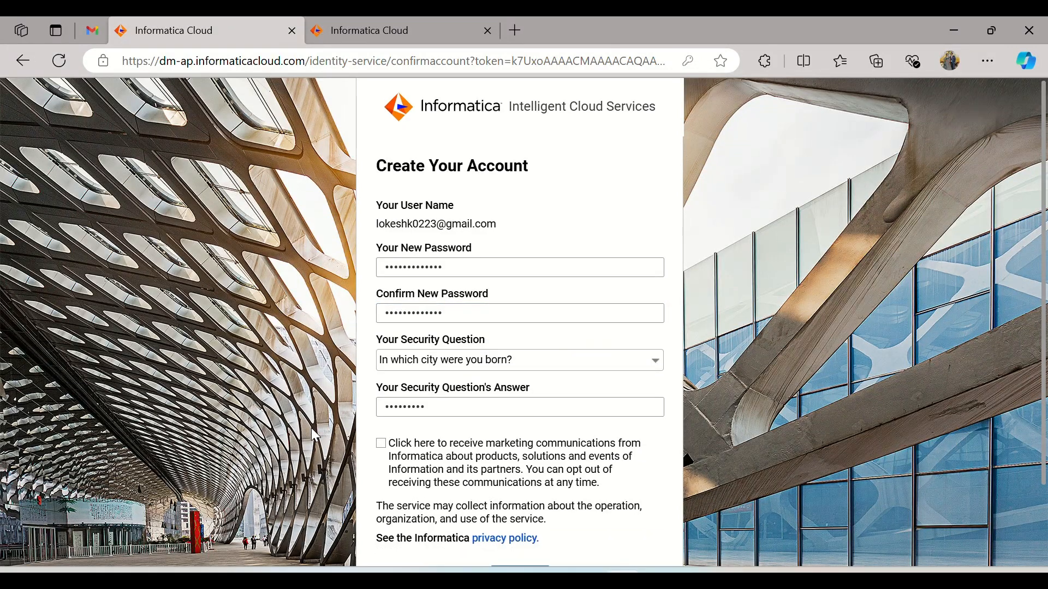
scroll(312, 427, down, 2)
click(512, 480)
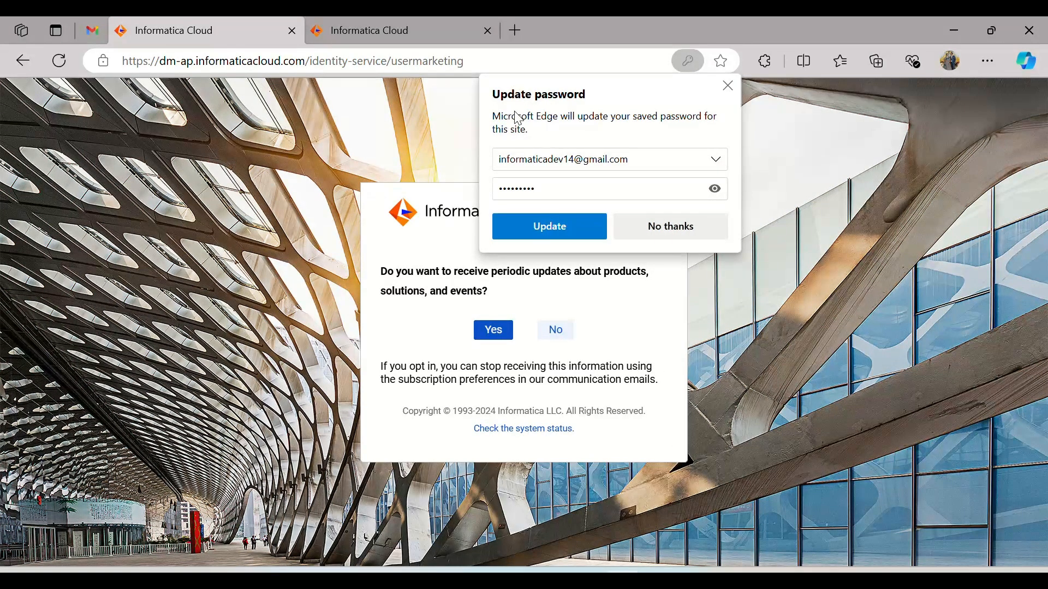
- Decline Edge's password update and the periodic product-update emails
click(667, 230)
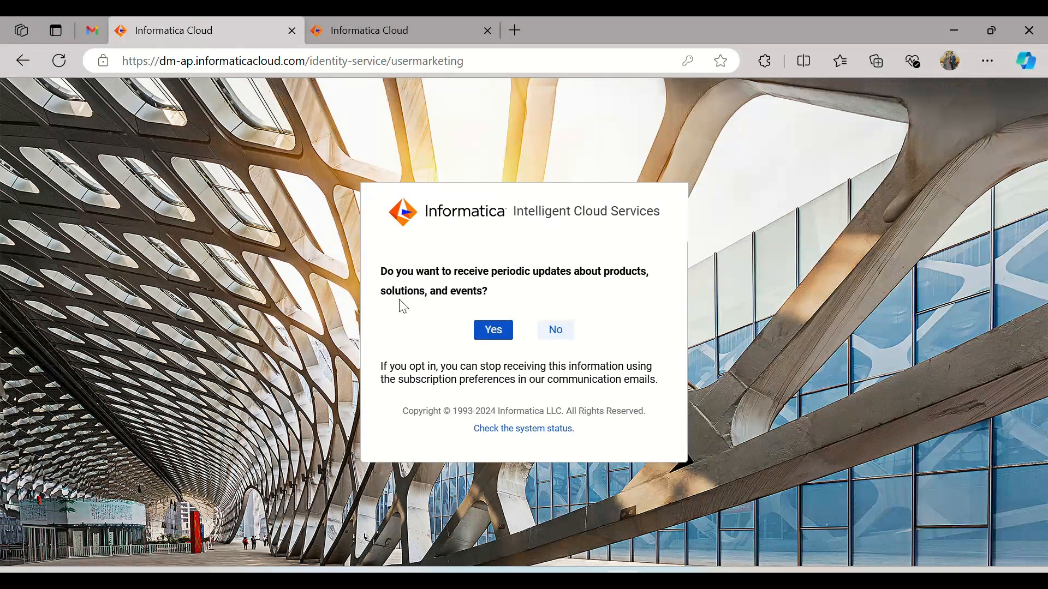
click(551, 335)
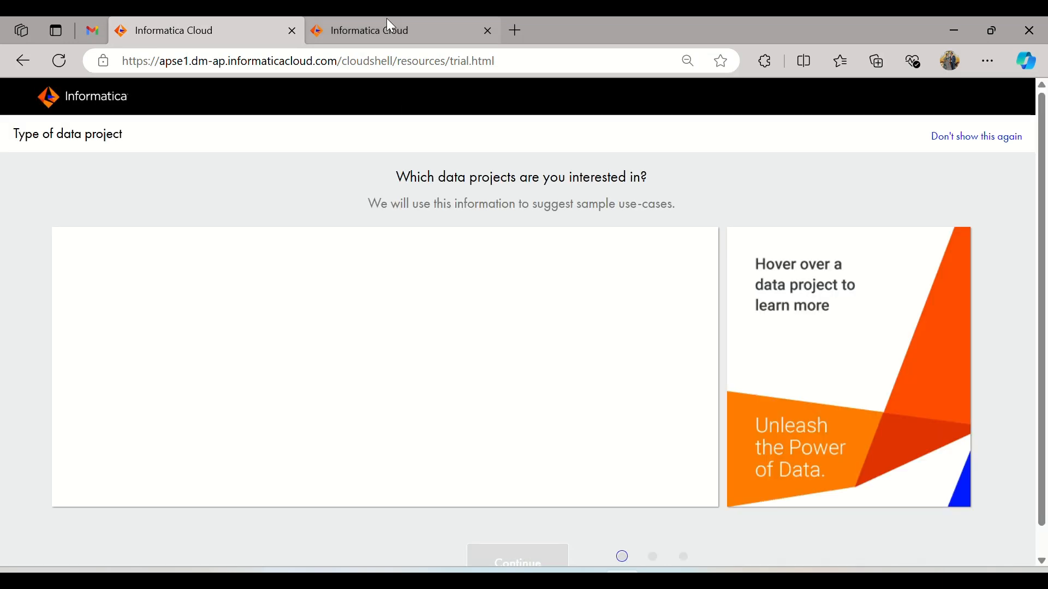
- Close the duplicate Informatica Cloud tab and work through the trial onboarding pages
right_click(385, 30)
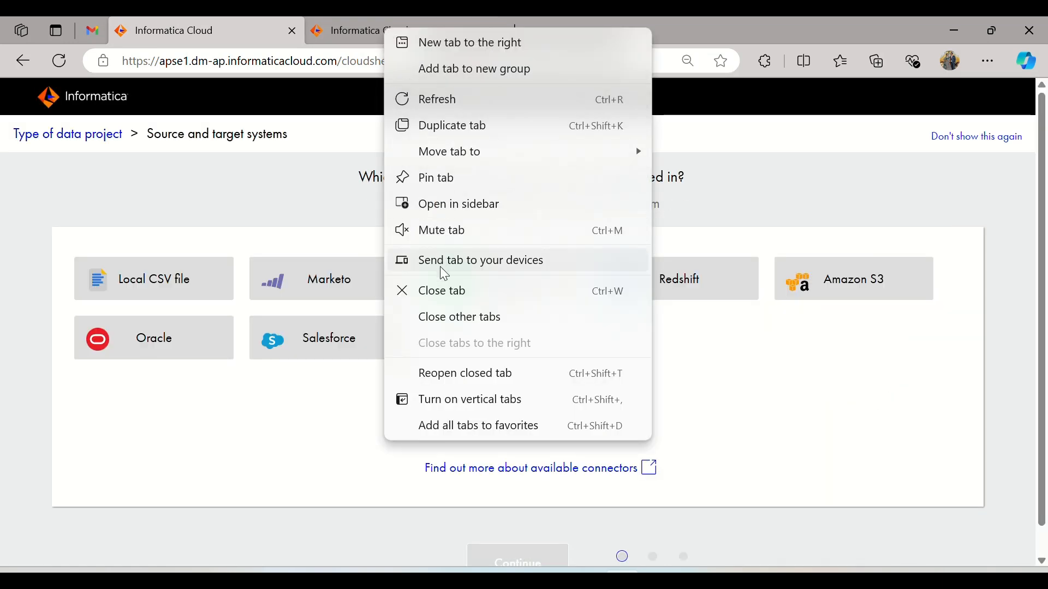
click(449, 292)
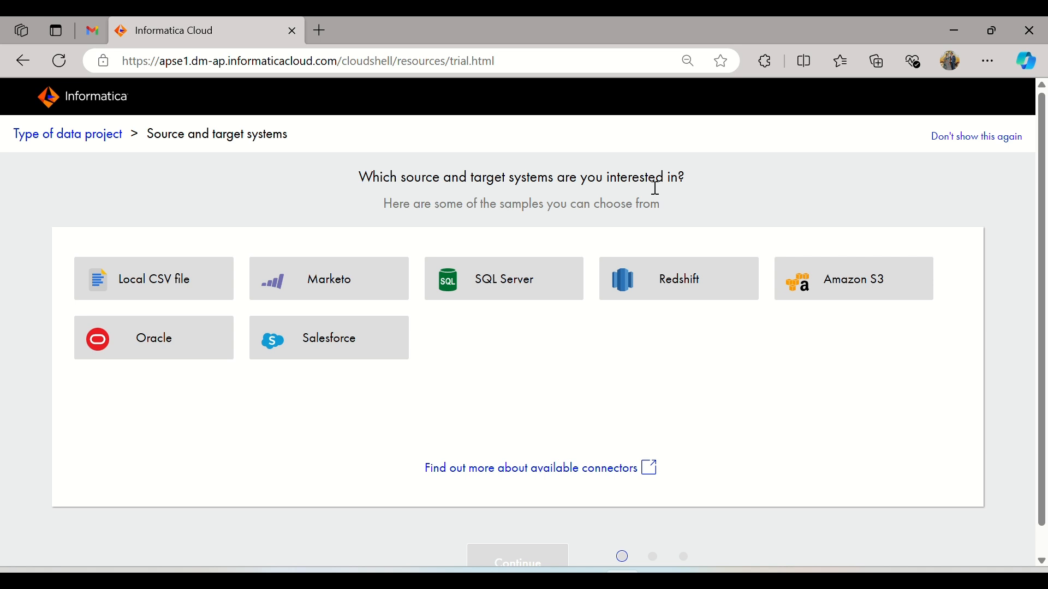
scroll(790, 385, down, 1)
scroll(795, 387, up, 1)
scroll(806, 404, down, 1)
scroll(806, 404, up, 1)
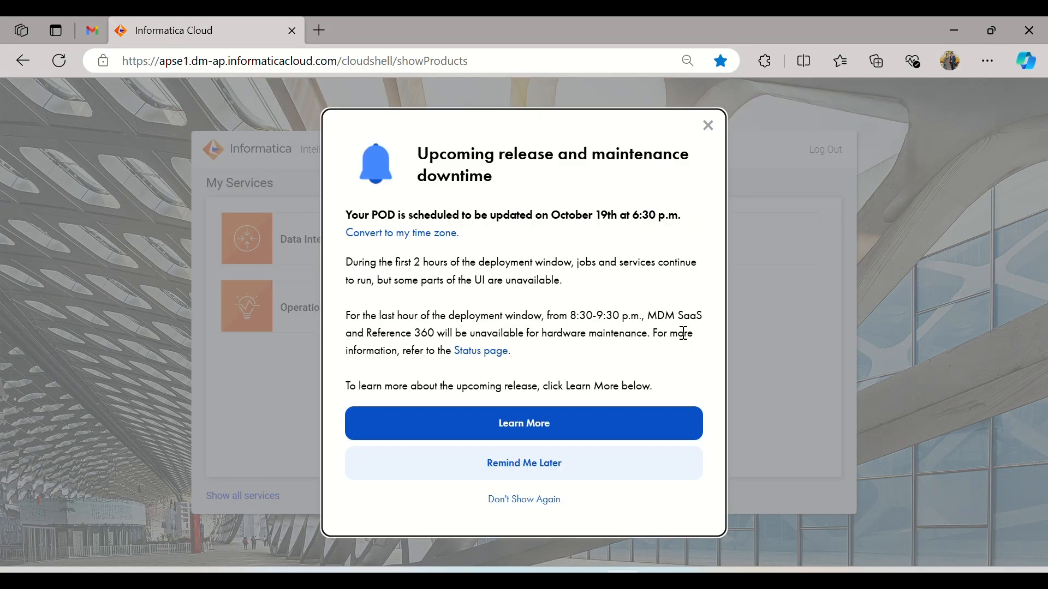
- Dismiss the upcoming maintenance notice and show the full All Services list
click(545, 468)
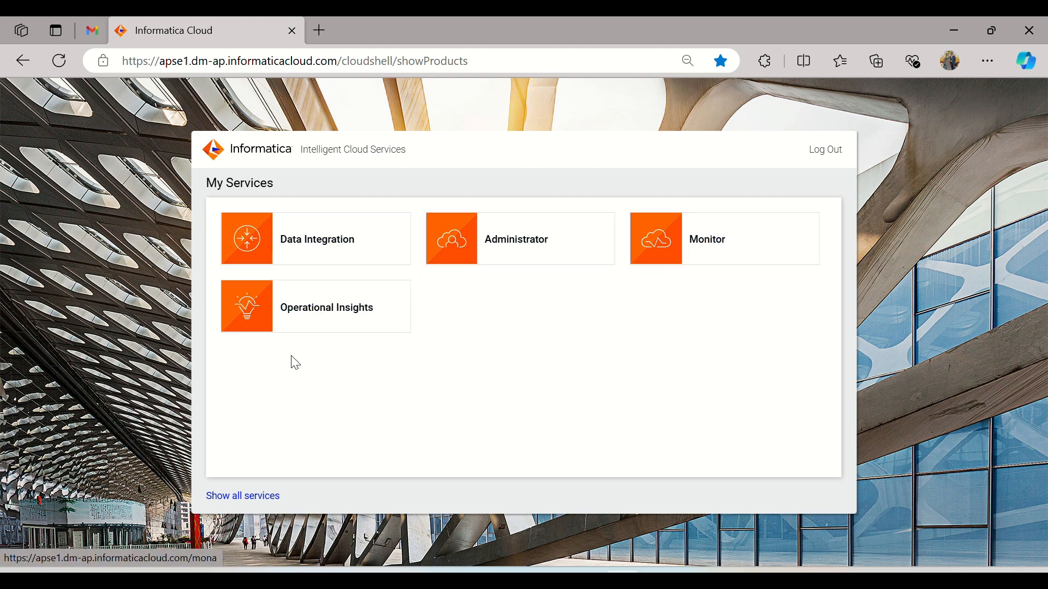
click(226, 497)
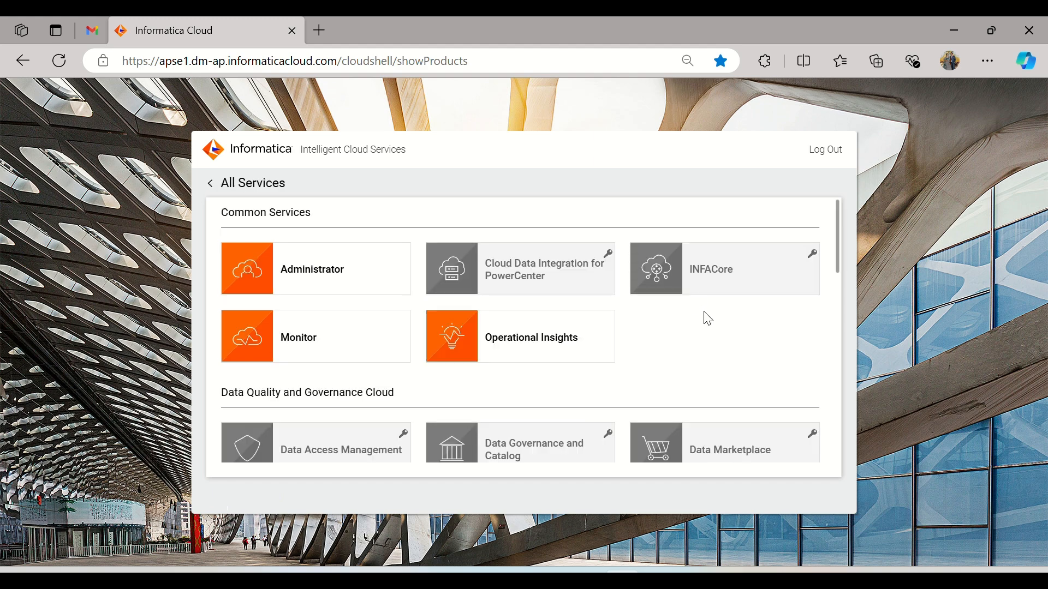
scroll(707, 316, down, 8)
scroll(708, 320, down, 5)
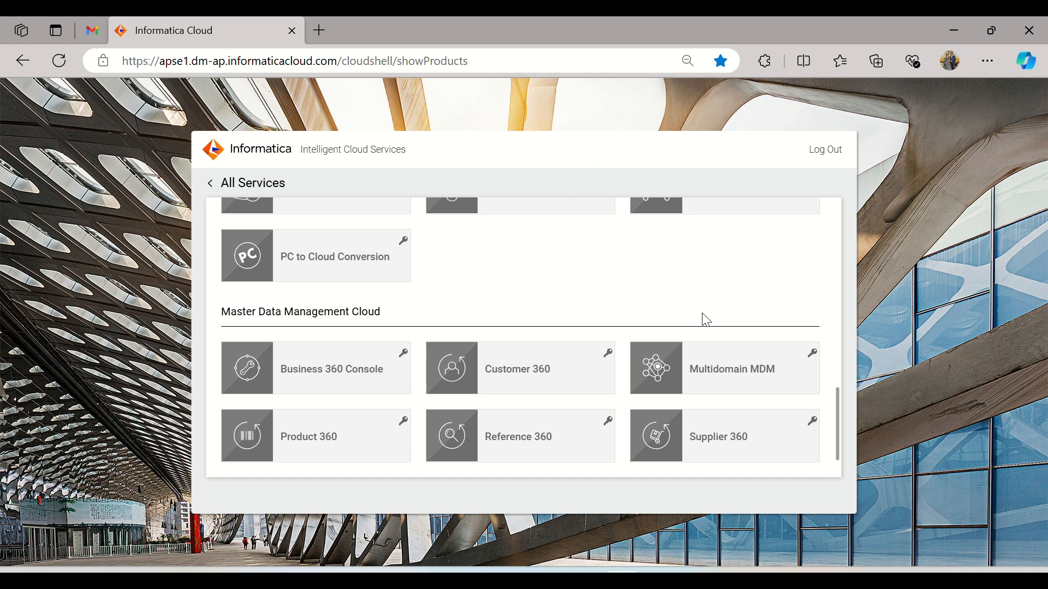
scroll(706, 320, up, 13)
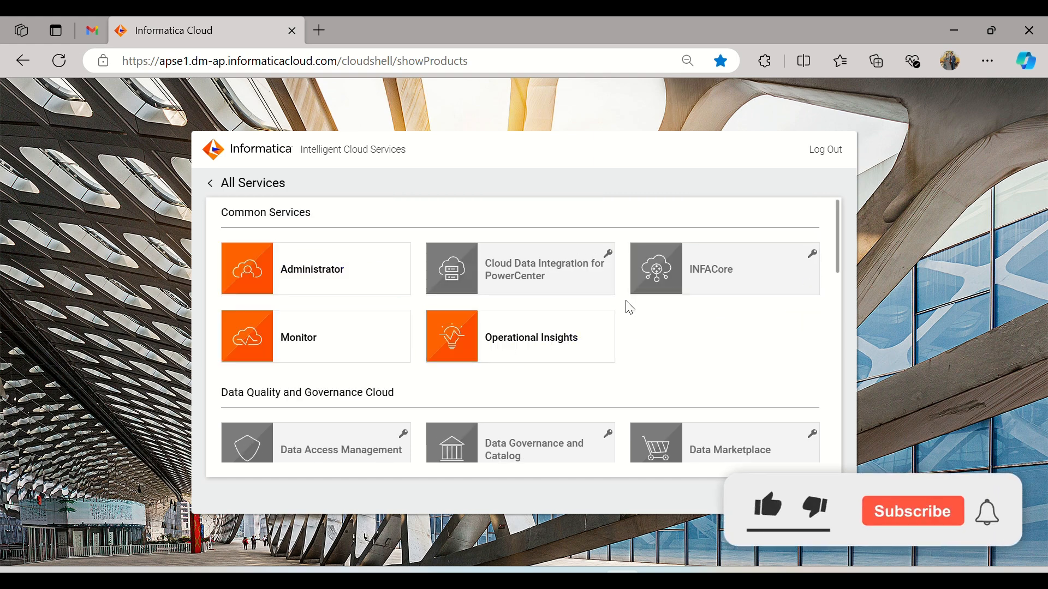
scroll(600, 314, down, 2)
scroll(627, 304, down, 2)
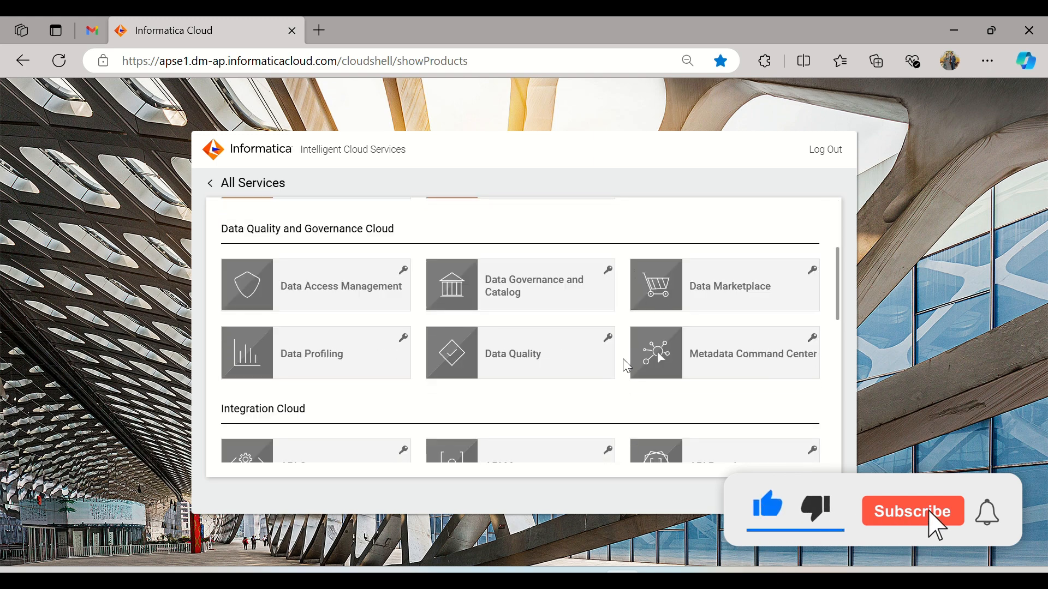
scroll(626, 403, down, 6)
scroll(626, 391, up, 10)
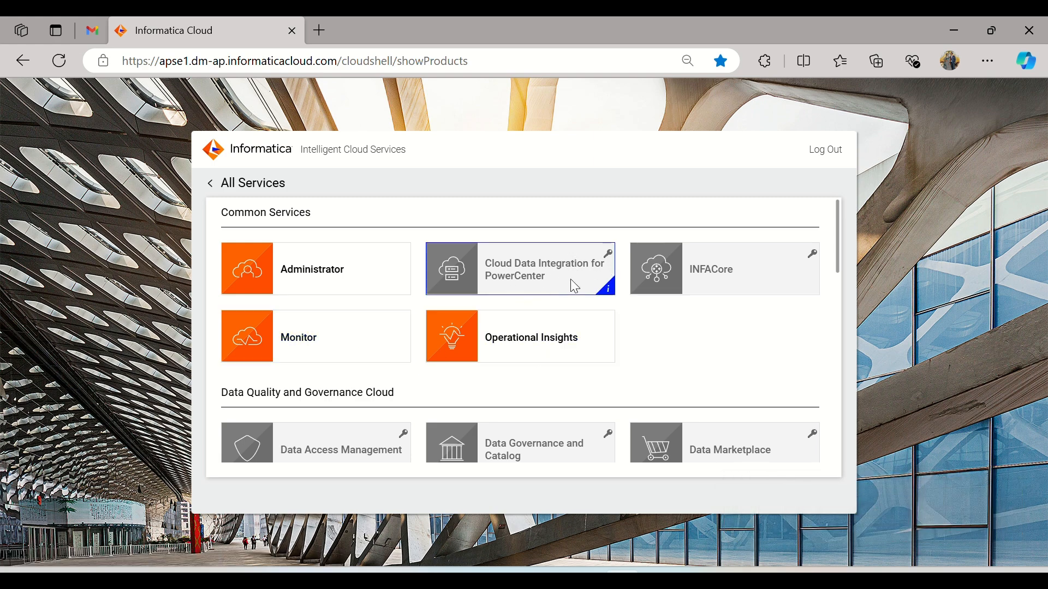
mouse_move(607, 286)
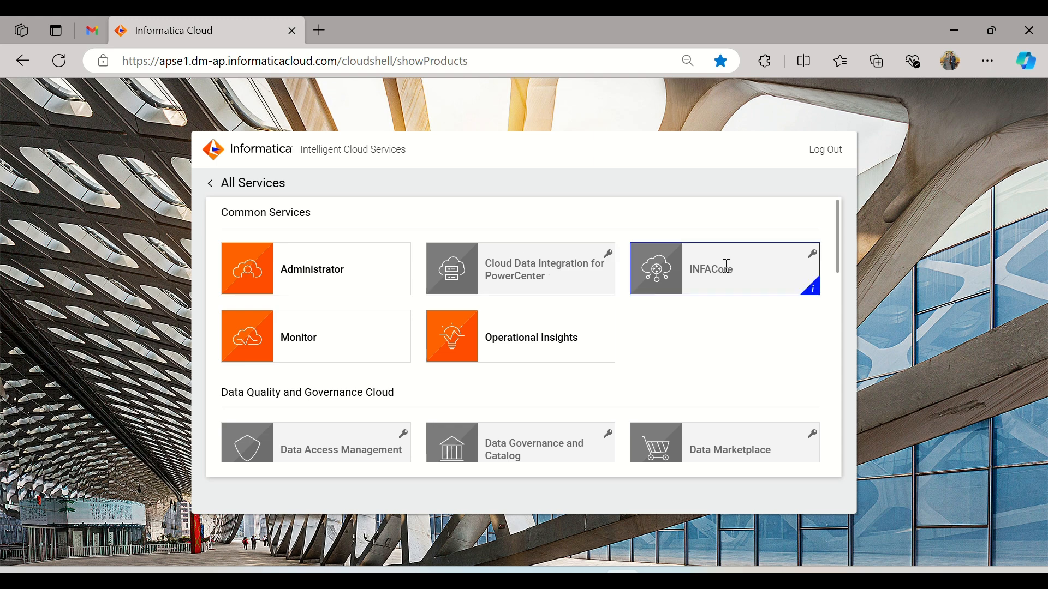
scroll(729, 267, down, 3)
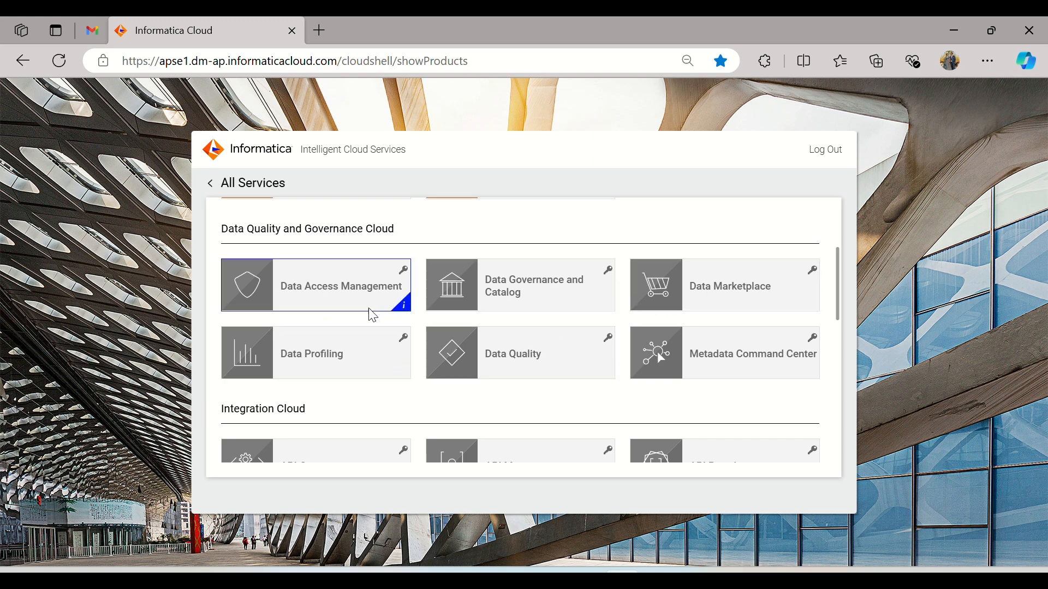
mouse_move(404, 303)
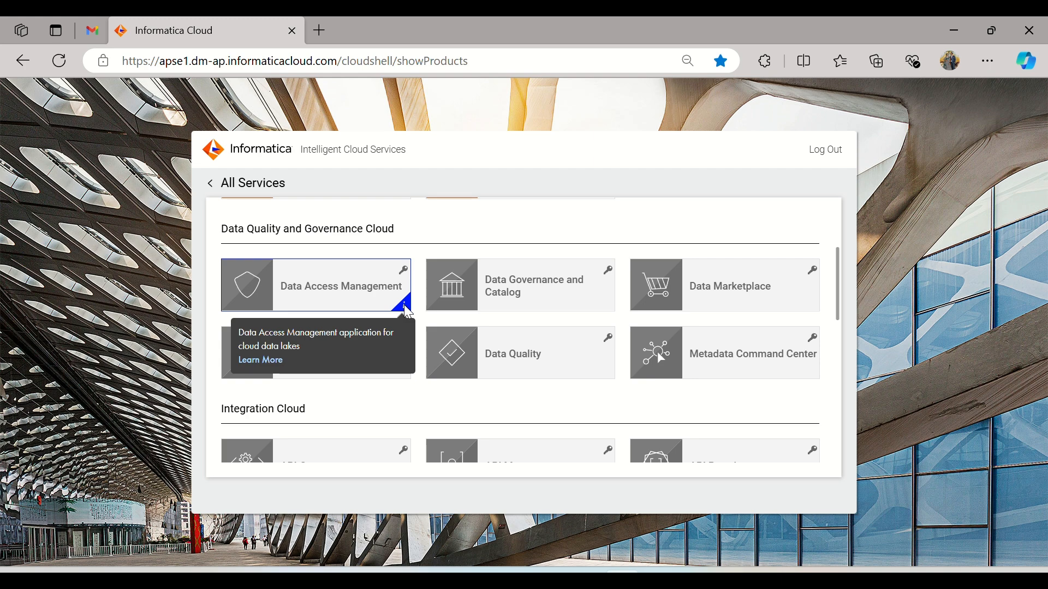
mouse_move(611, 311)
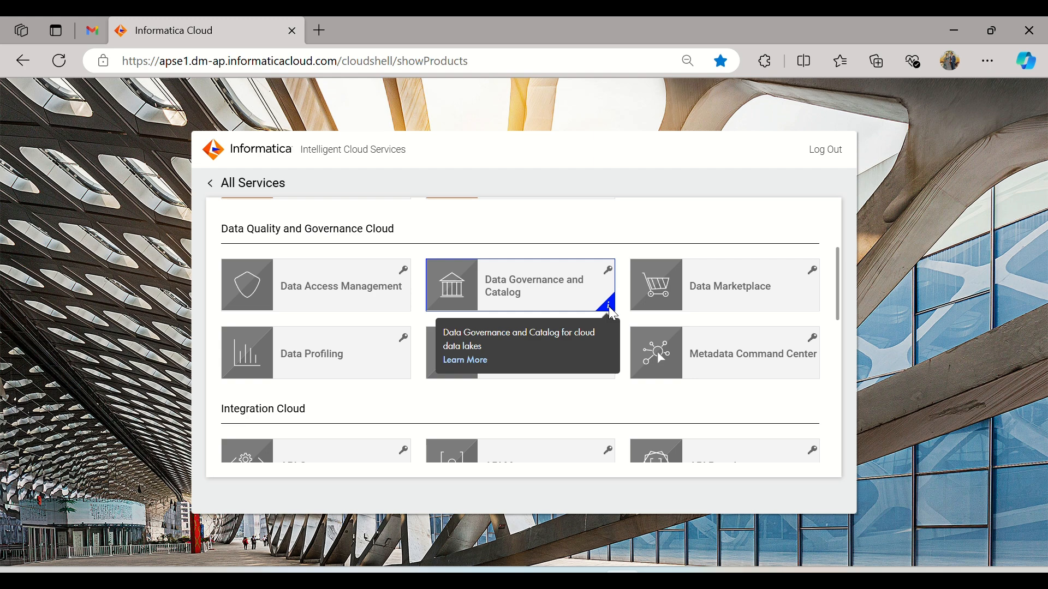
mouse_move(766, 312)
mouse_move(407, 376)
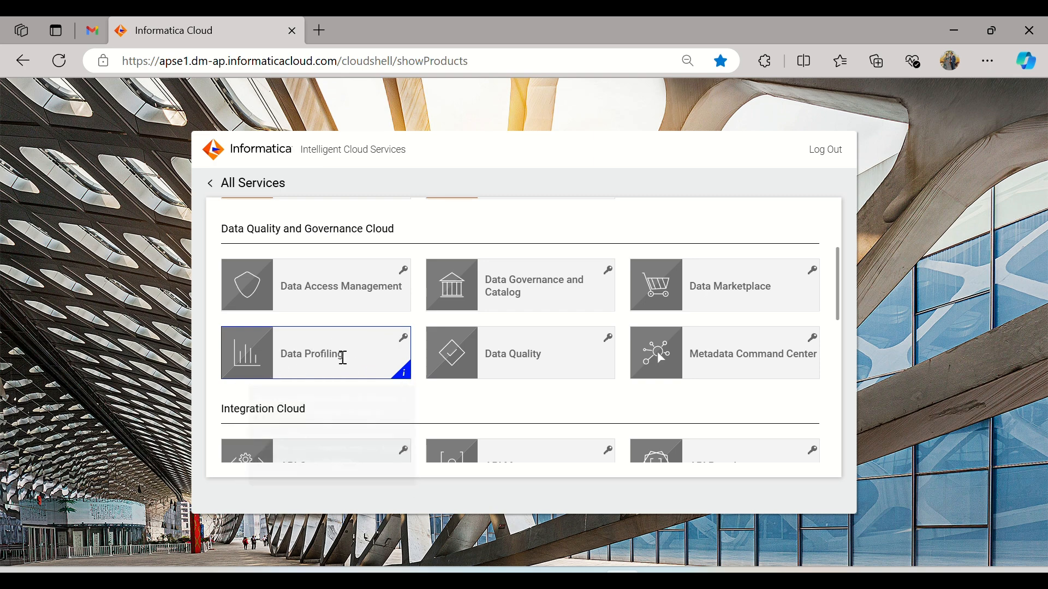
mouse_move(612, 379)
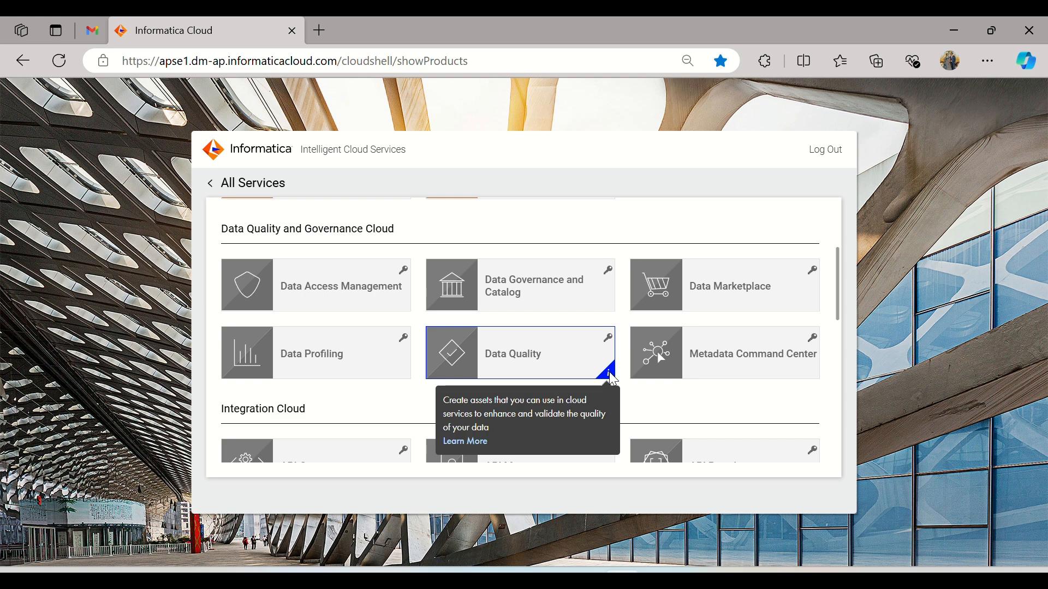
scroll(764, 352, down, 1)
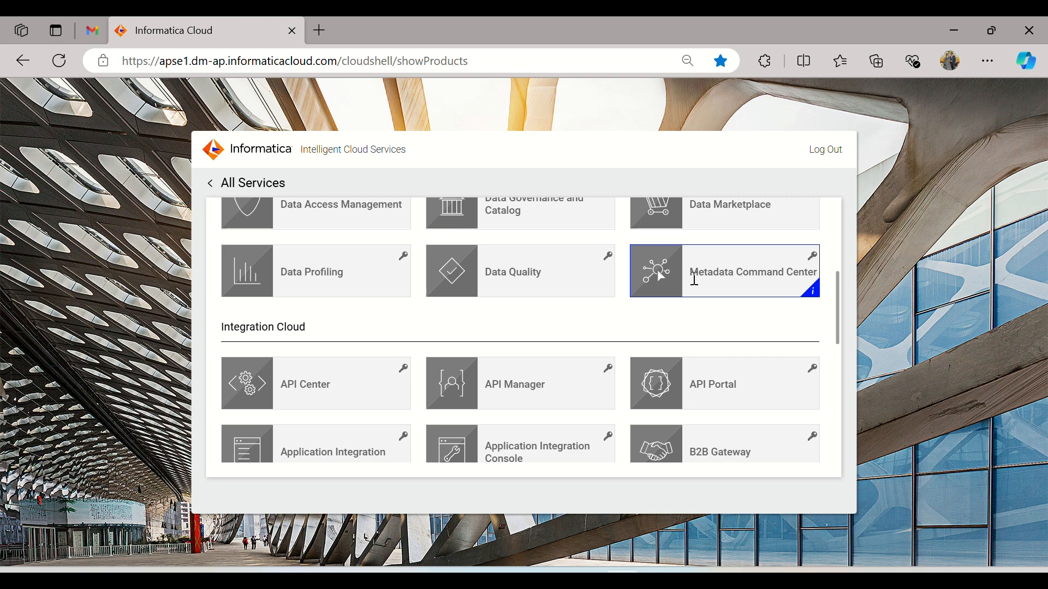
scroll(780, 285, down, 2)
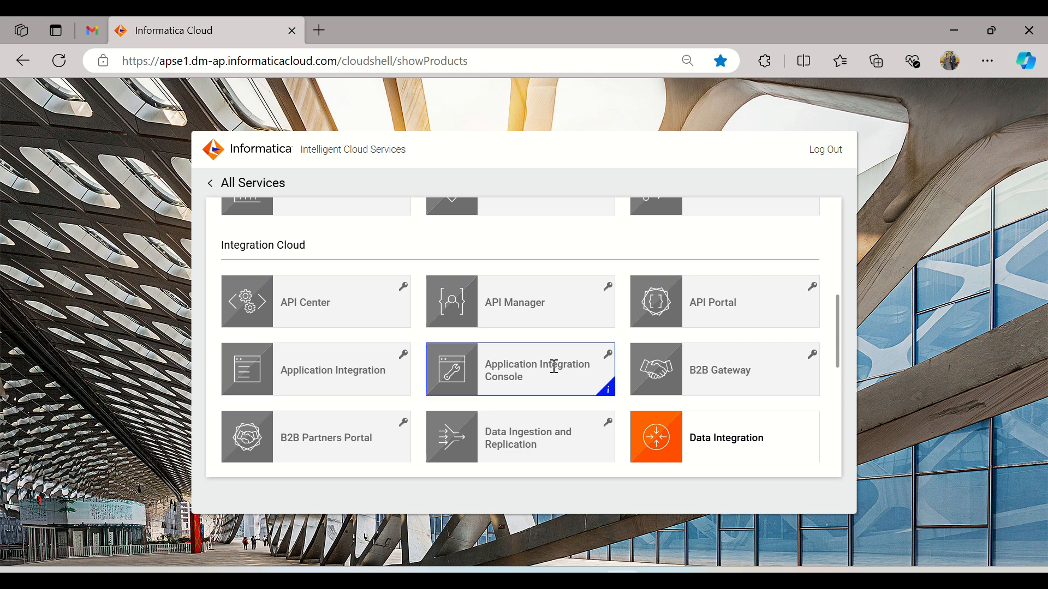
scroll(753, 367, down, 2)
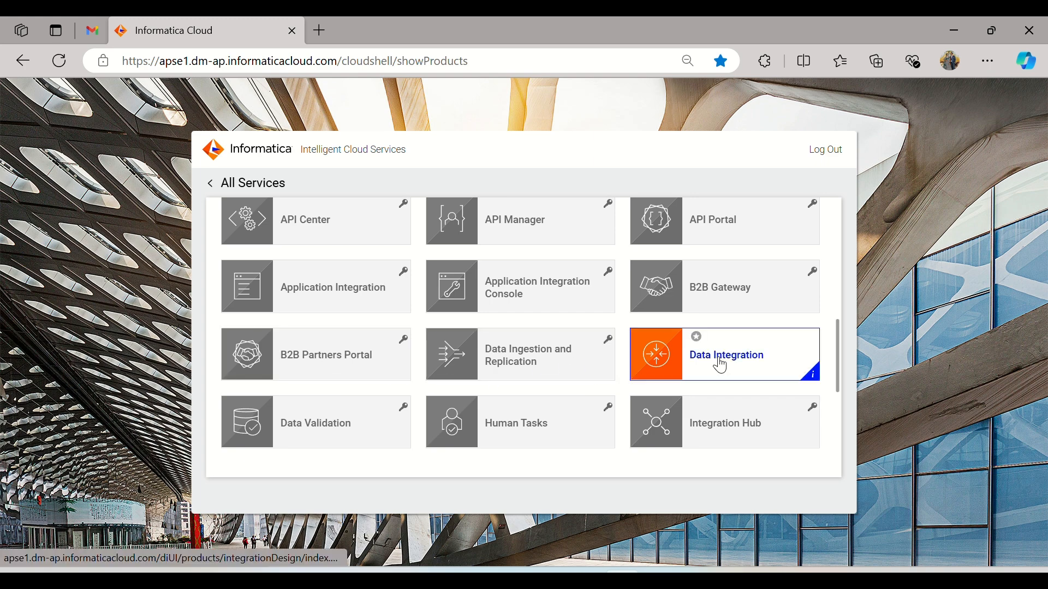
scroll(718, 362, down, 2)
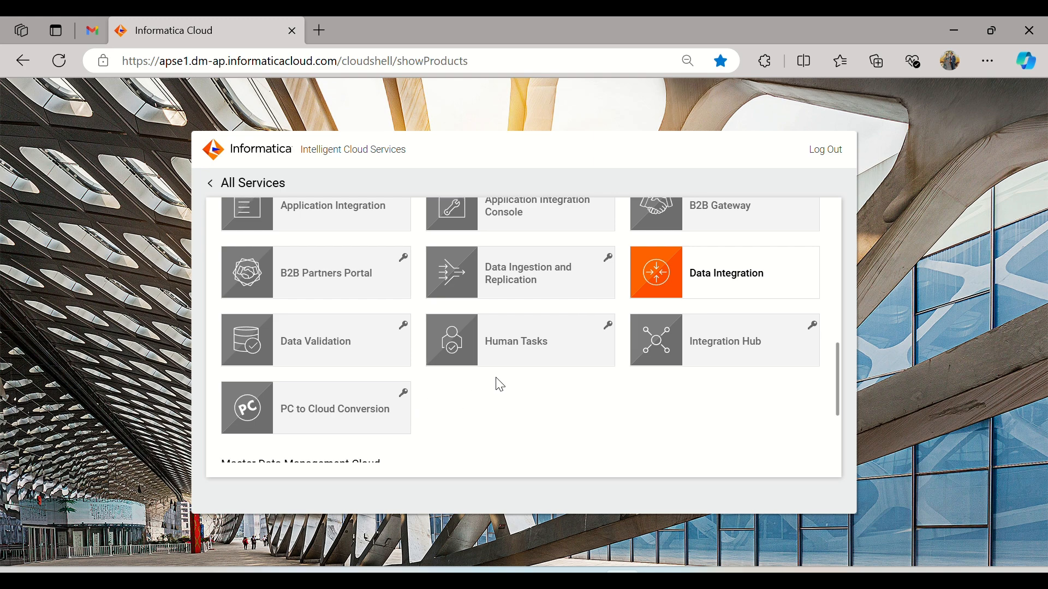
scroll(496, 381, down, 1)
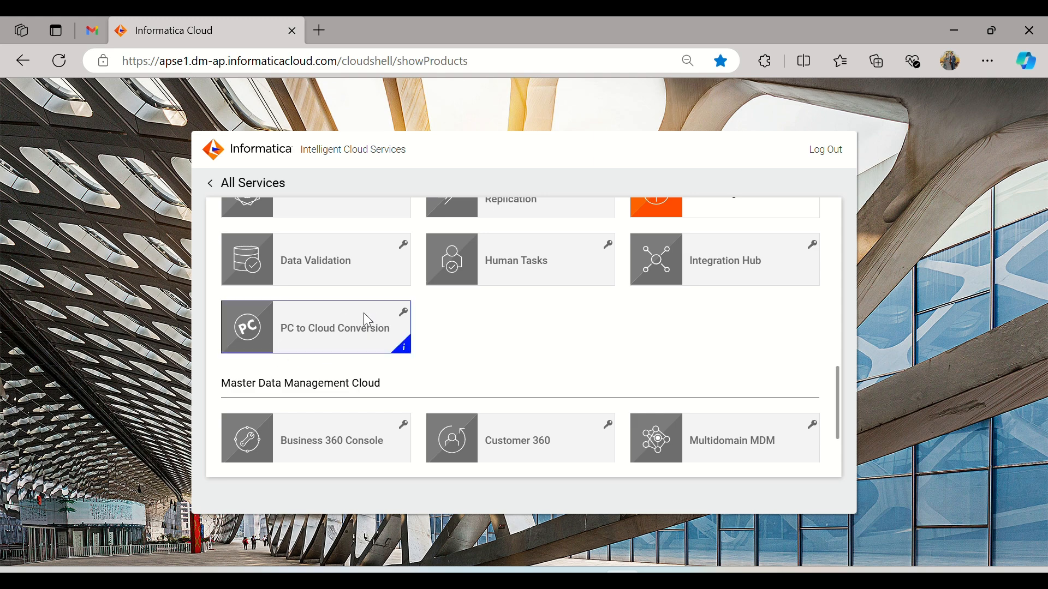
scroll(536, 316, down, 1)
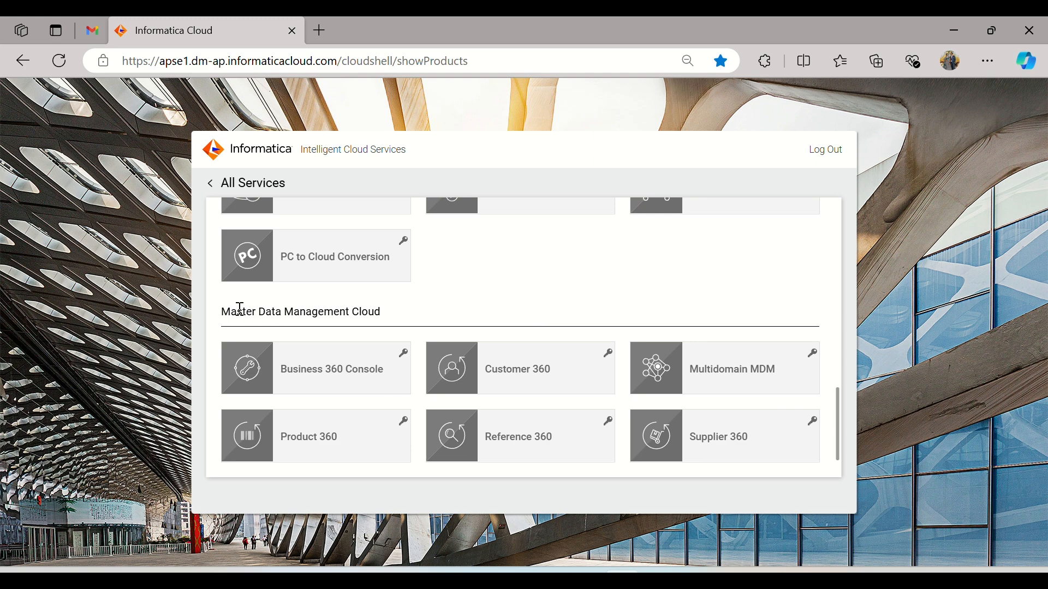
drag(225, 315, 384, 309)
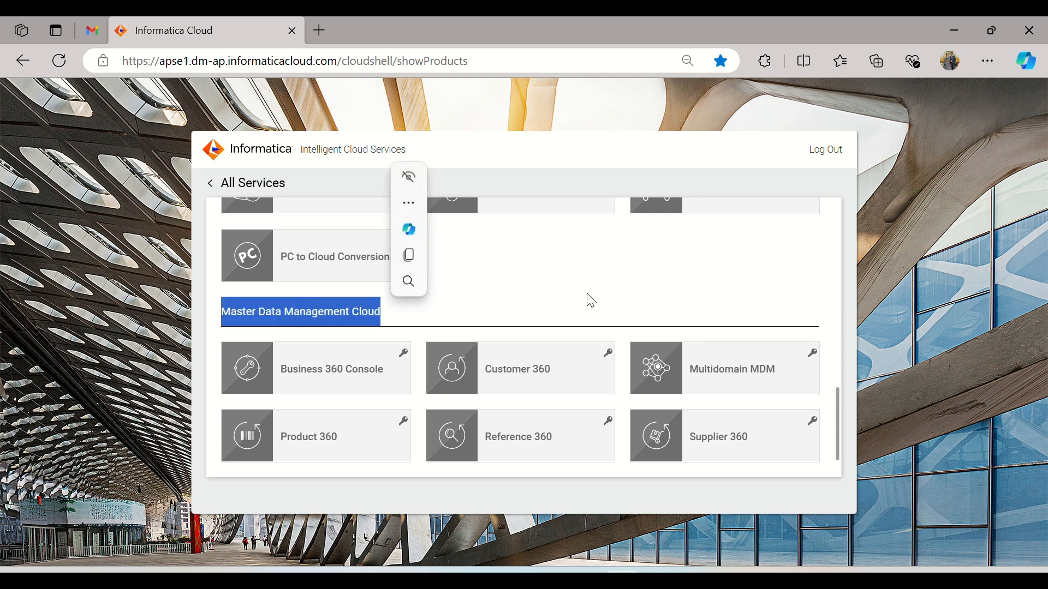
click(619, 285)
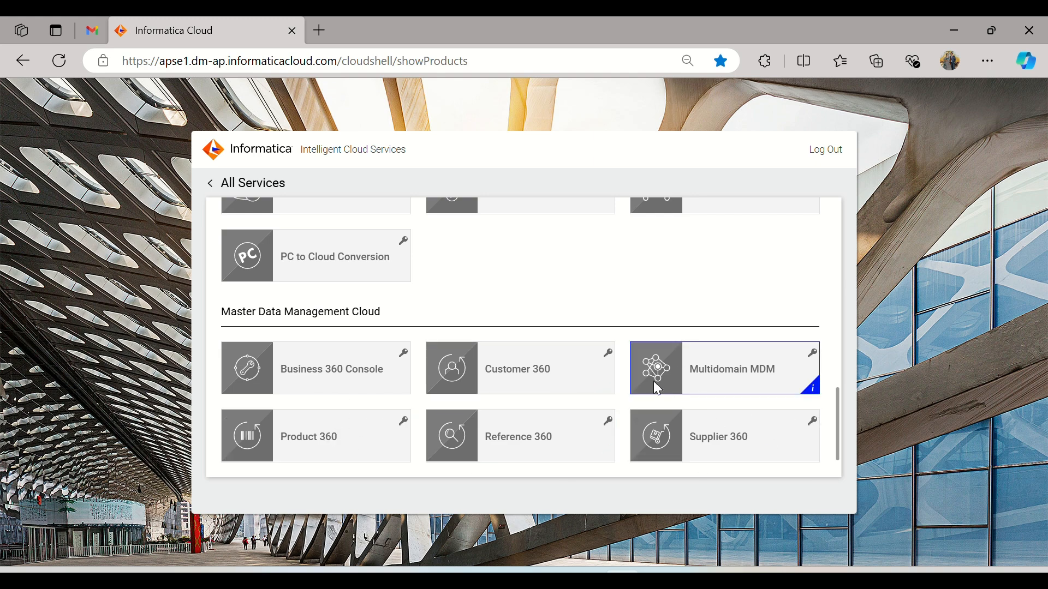
scroll(644, 381, up, 6)
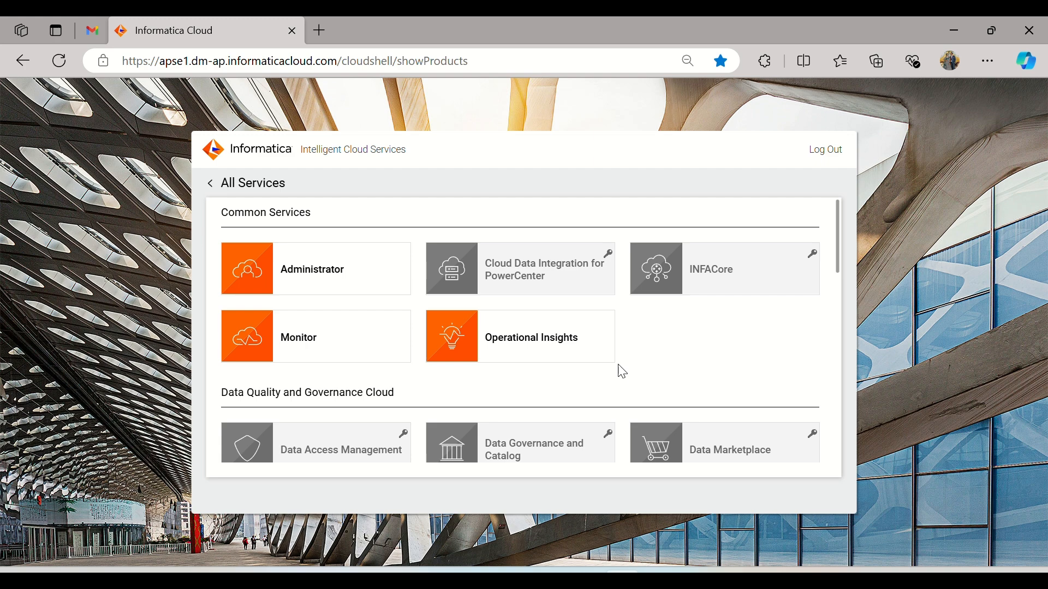
- Go back to My Services and launch the Administrator service
click(215, 189)
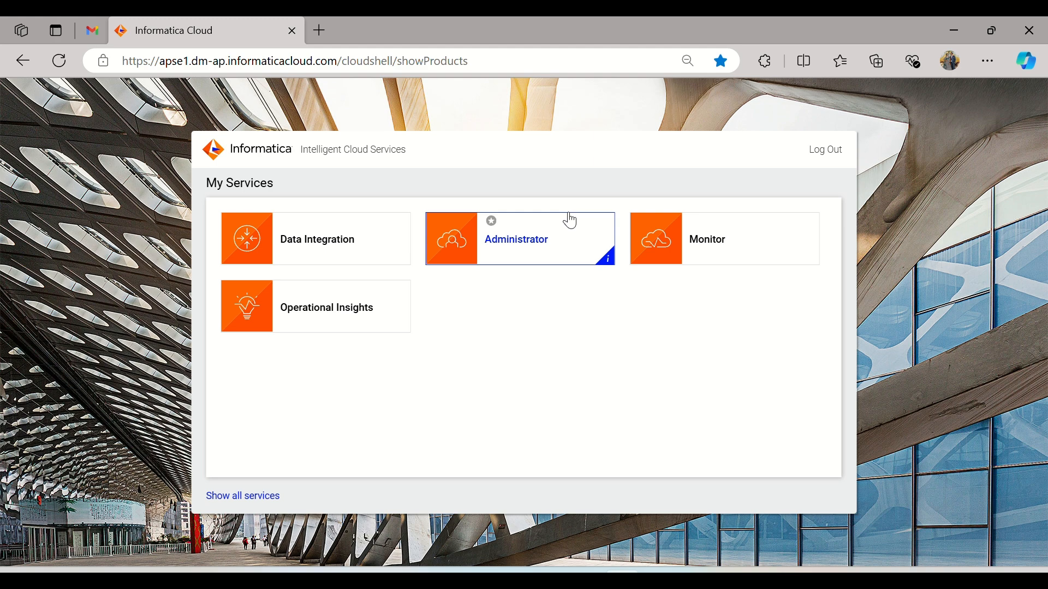
click(553, 247)
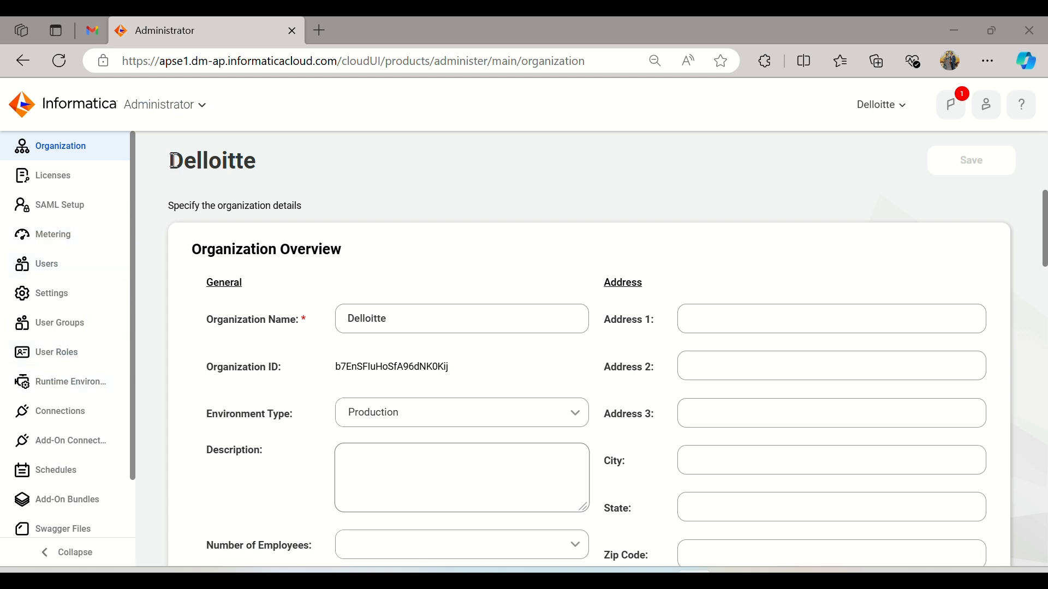
- Set the Delloitte organization's Environment Type to Development
drag(172, 161, 258, 164)
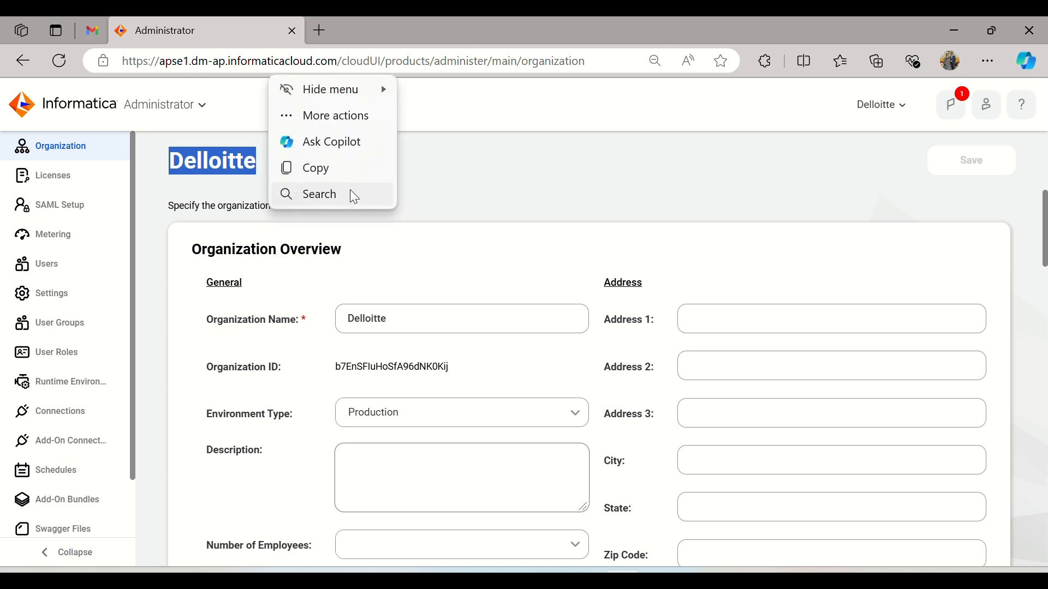
click(188, 191)
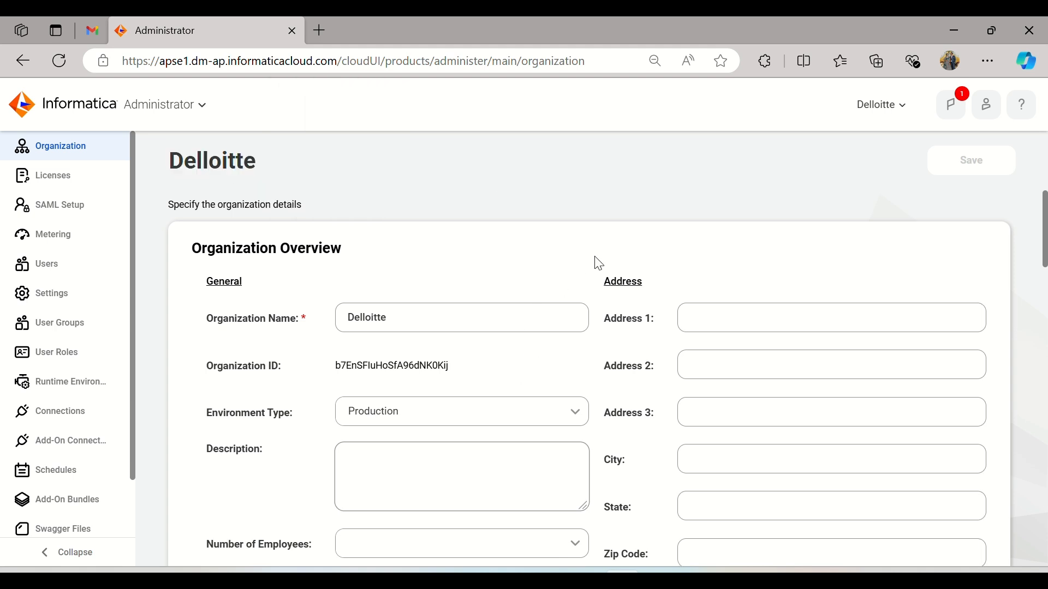
scroll(596, 263, down, 1)
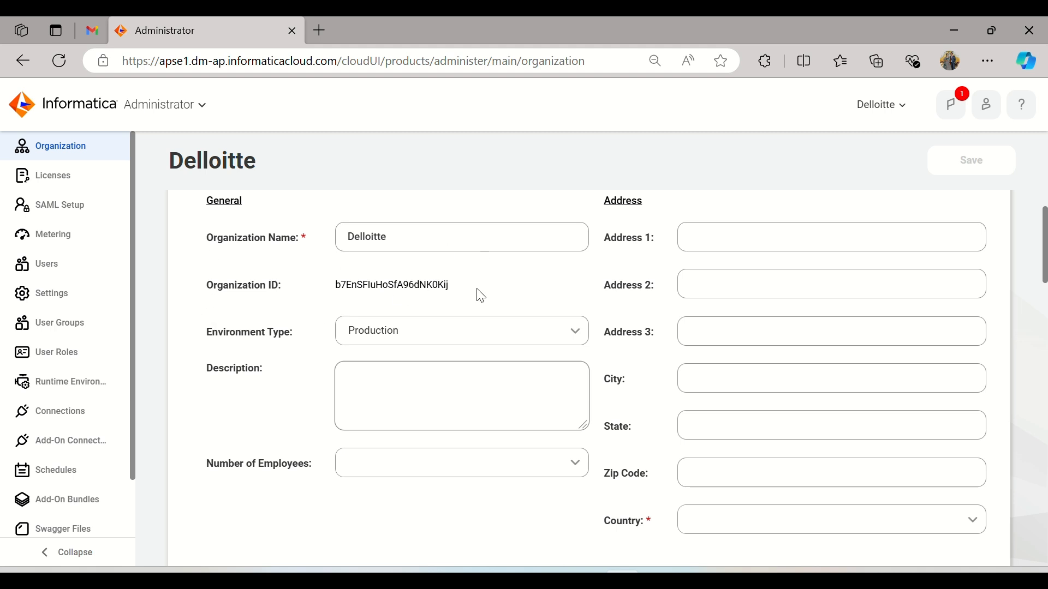
click(569, 334)
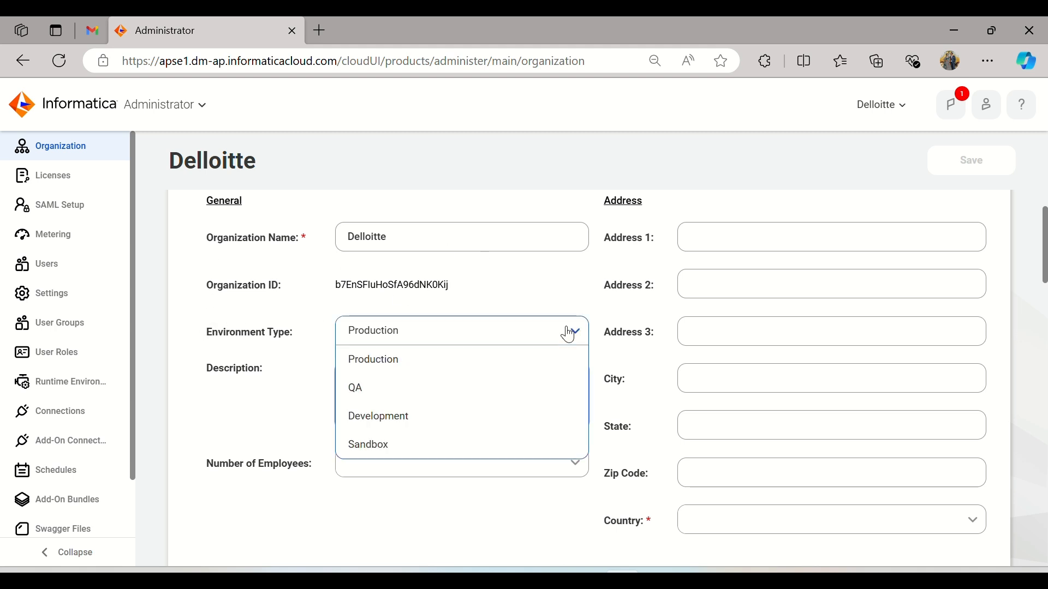
click(422, 425)
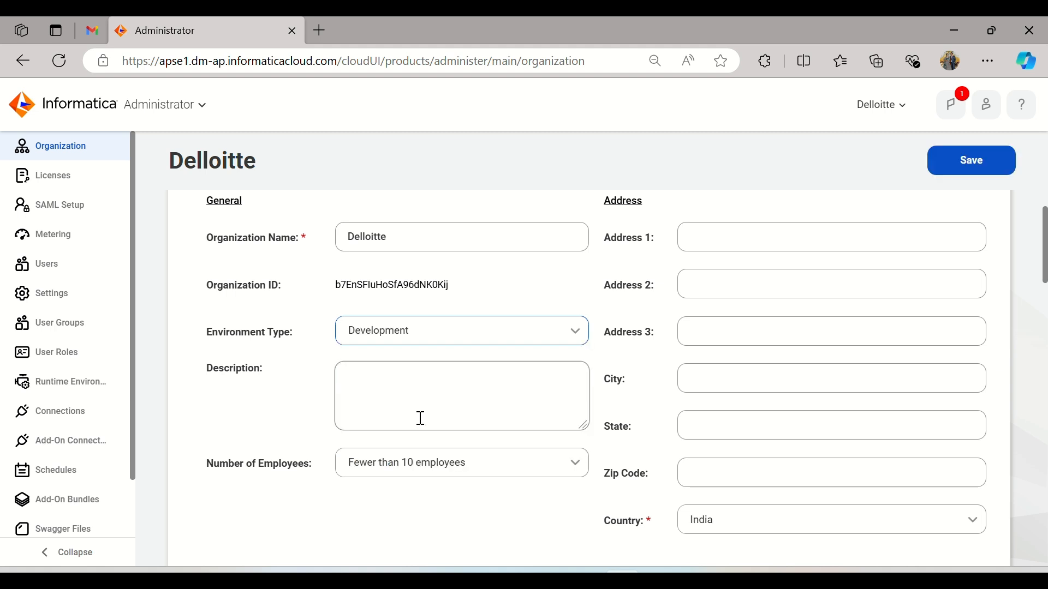
- Review the remaining organization settings, leaving the number of employees unchanged
scroll(277, 388, down, 3)
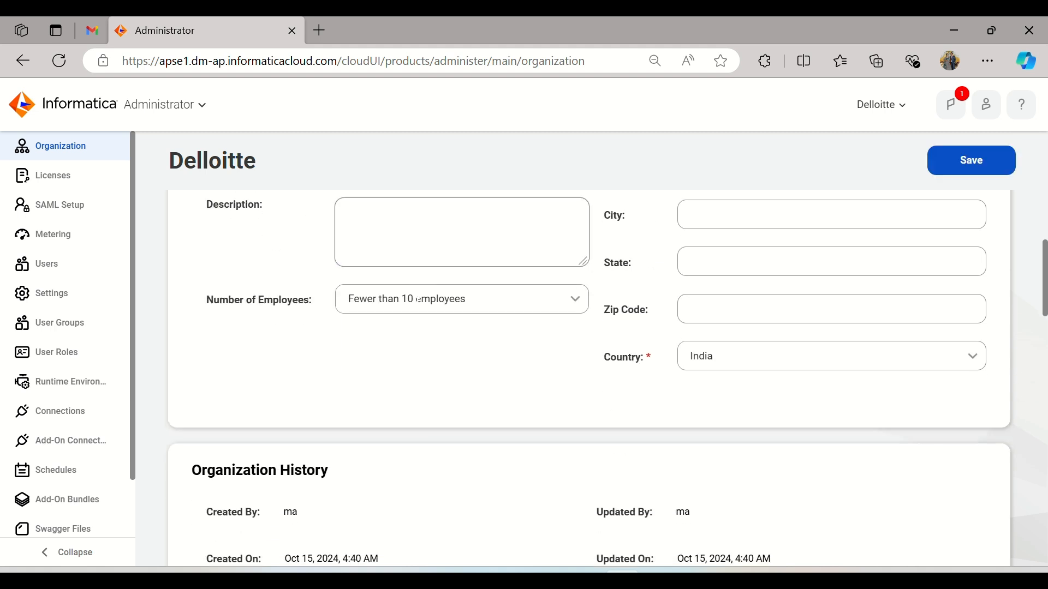
click(423, 300)
click(276, 245)
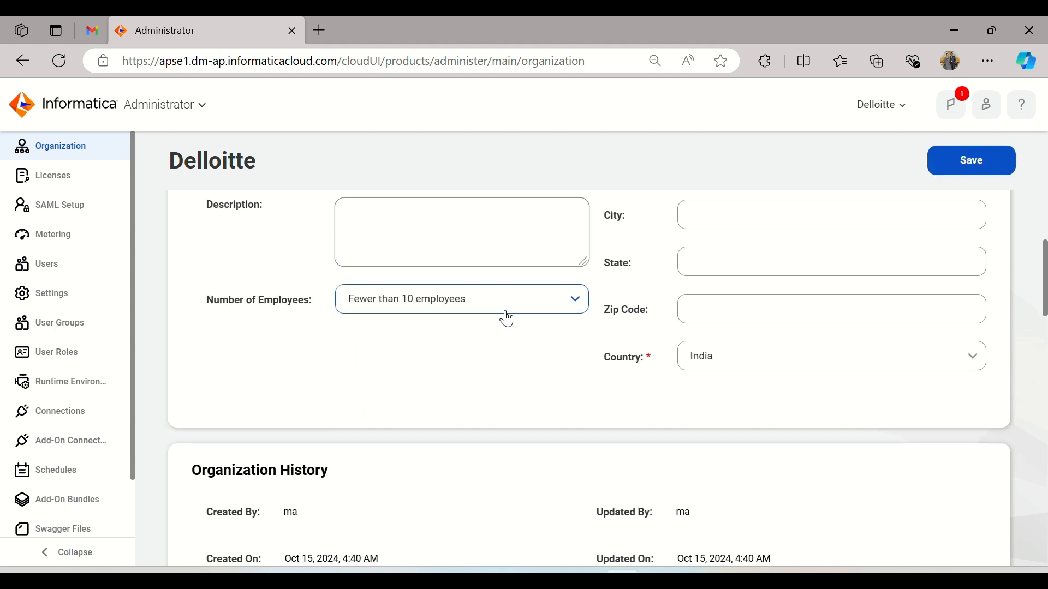
scroll(519, 393, up, 3)
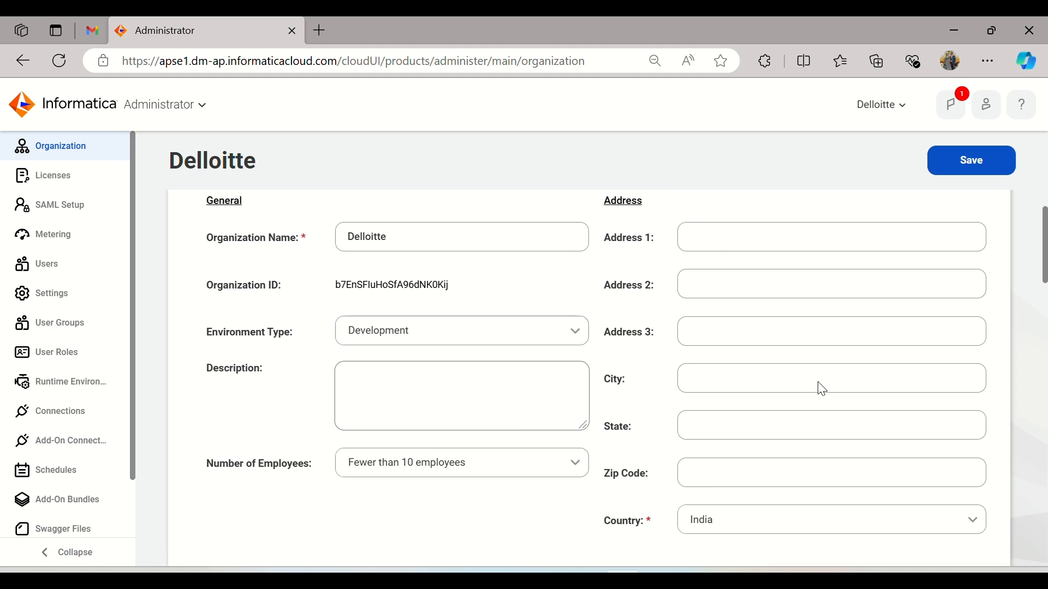
scroll(540, 290, down, 7)
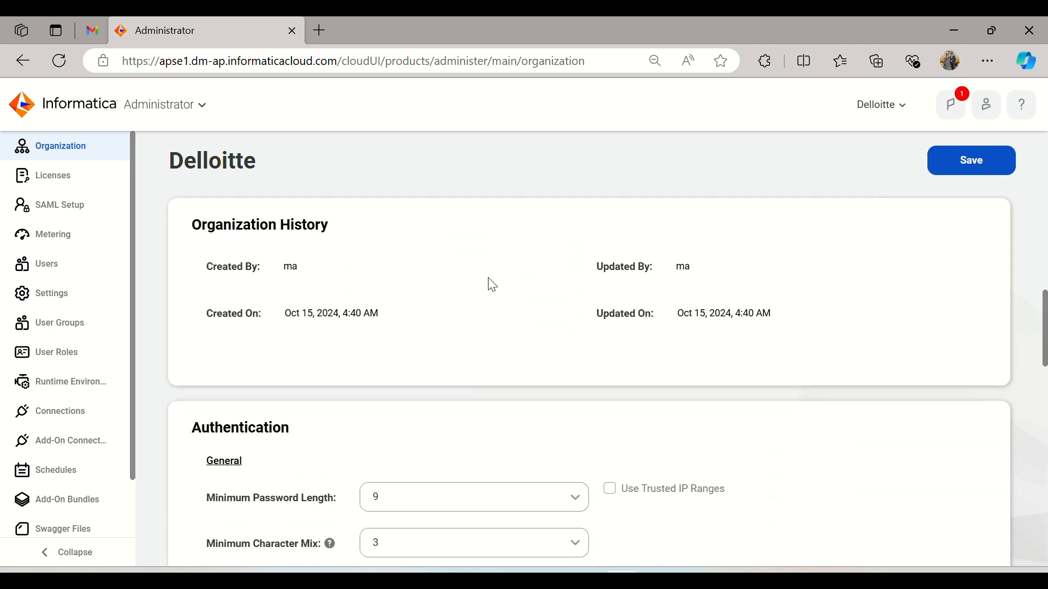
scroll(529, 322, down, 2)
scroll(725, 329, down, 3)
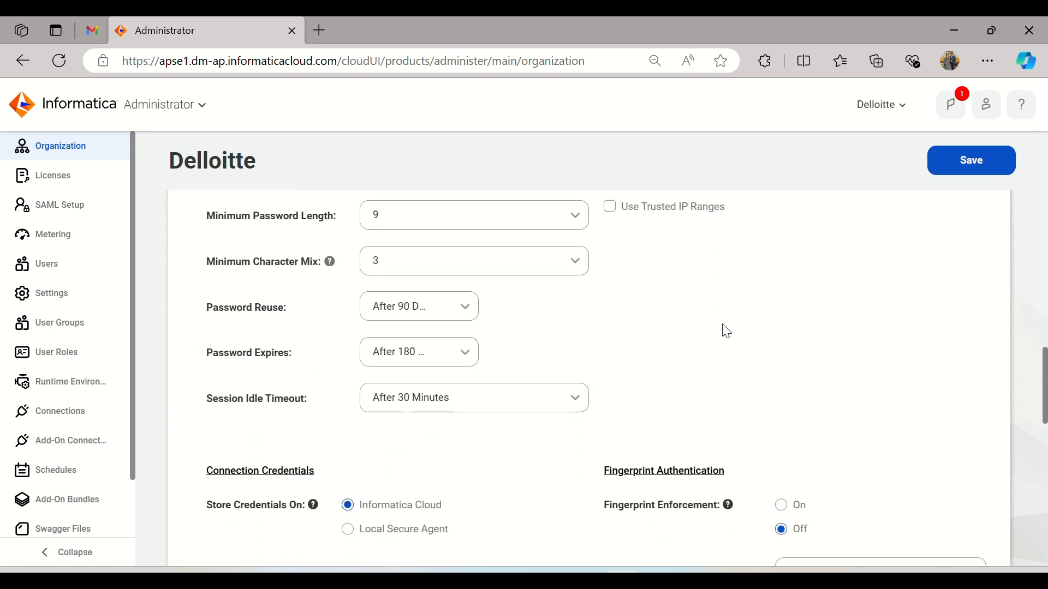
scroll(666, 278, down, 3)
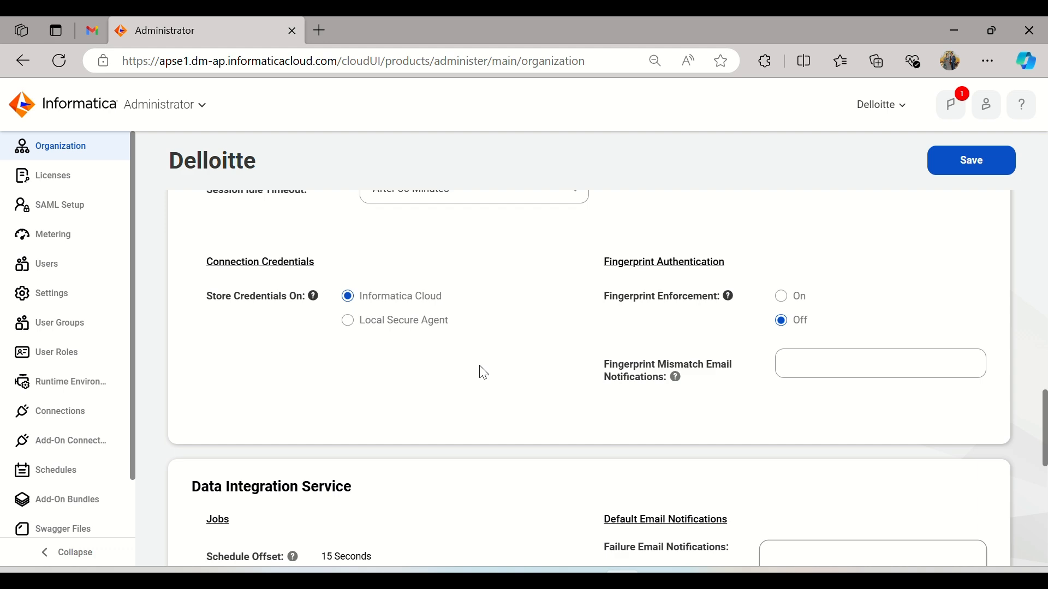
scroll(484, 378, down, 2)
scroll(487, 384, down, 3)
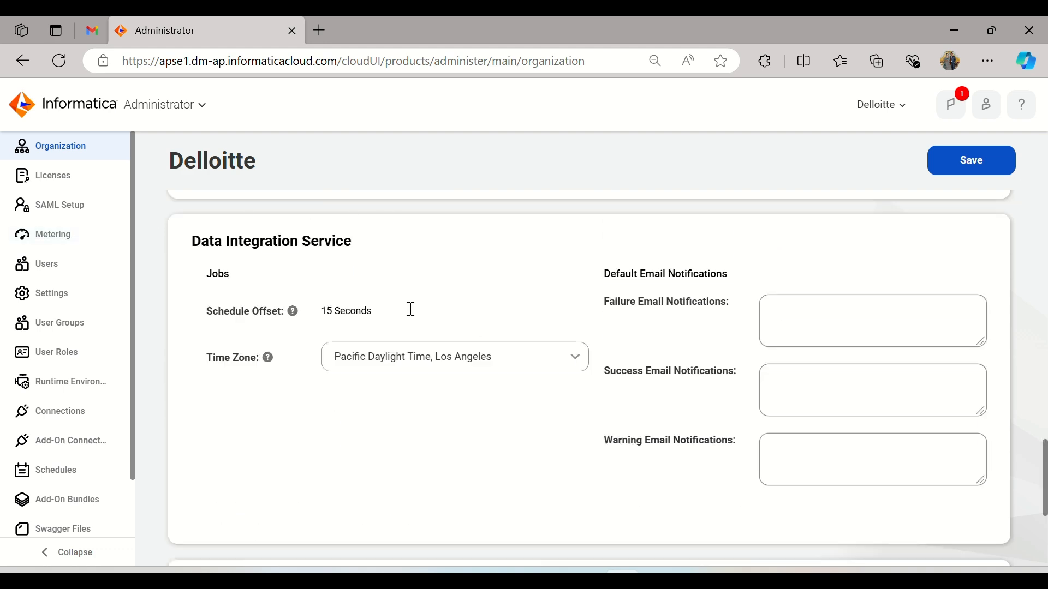
scroll(571, 370, down, 5)
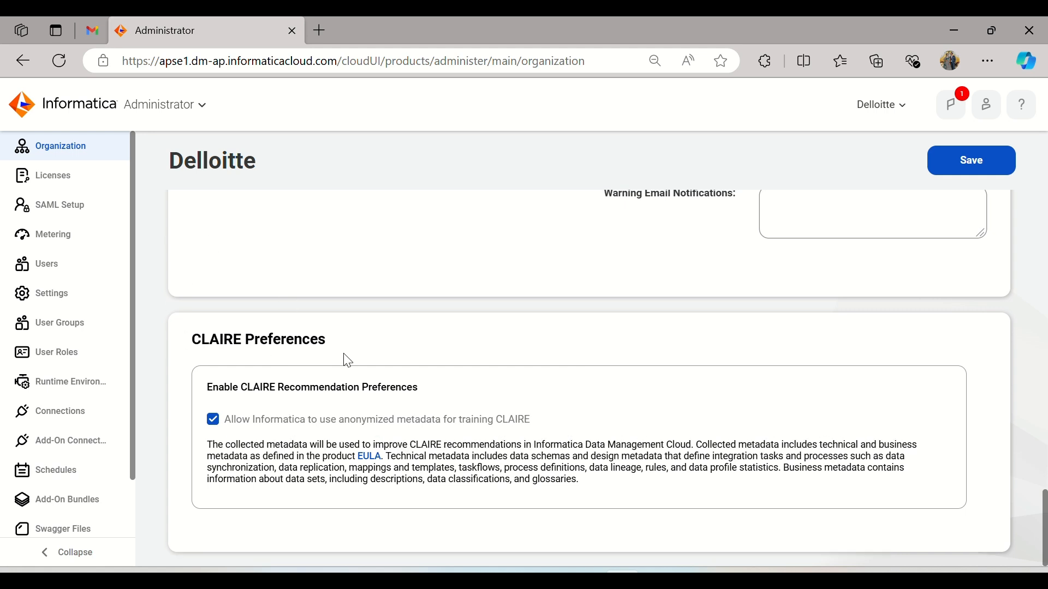
scroll(246, 284, up, 5)
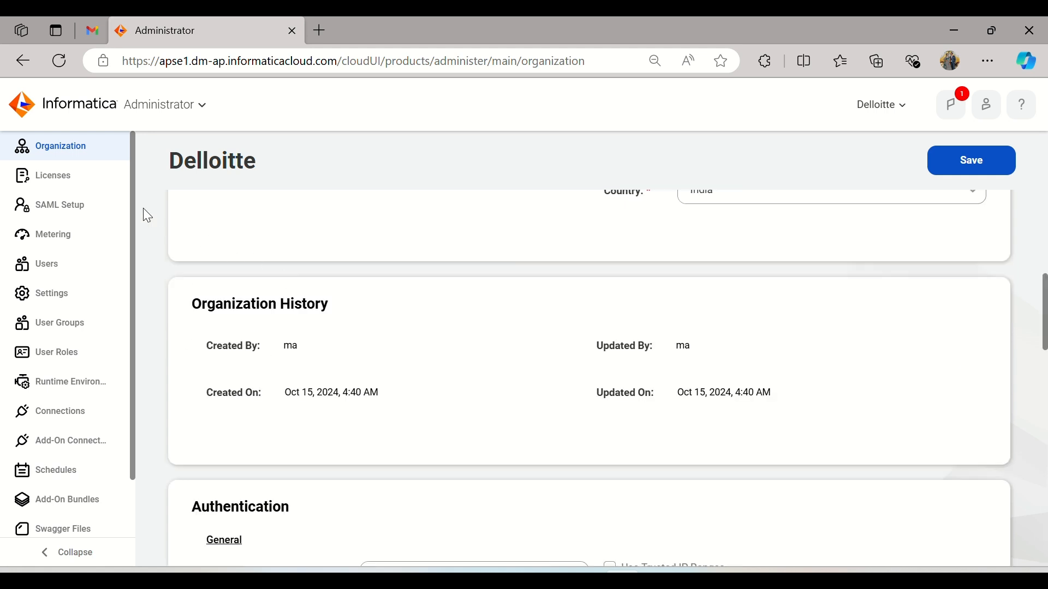
- Review Licenses: two trial editions expiring Nov 14, 2024, 76 features, no connectors
click(74, 186)
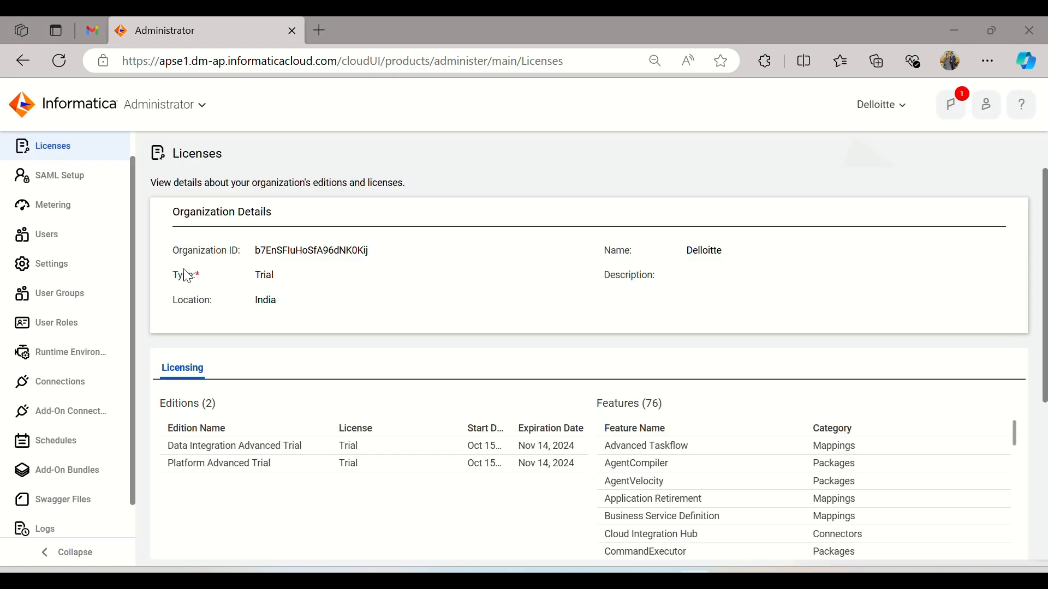
double_click(256, 275)
click(199, 312)
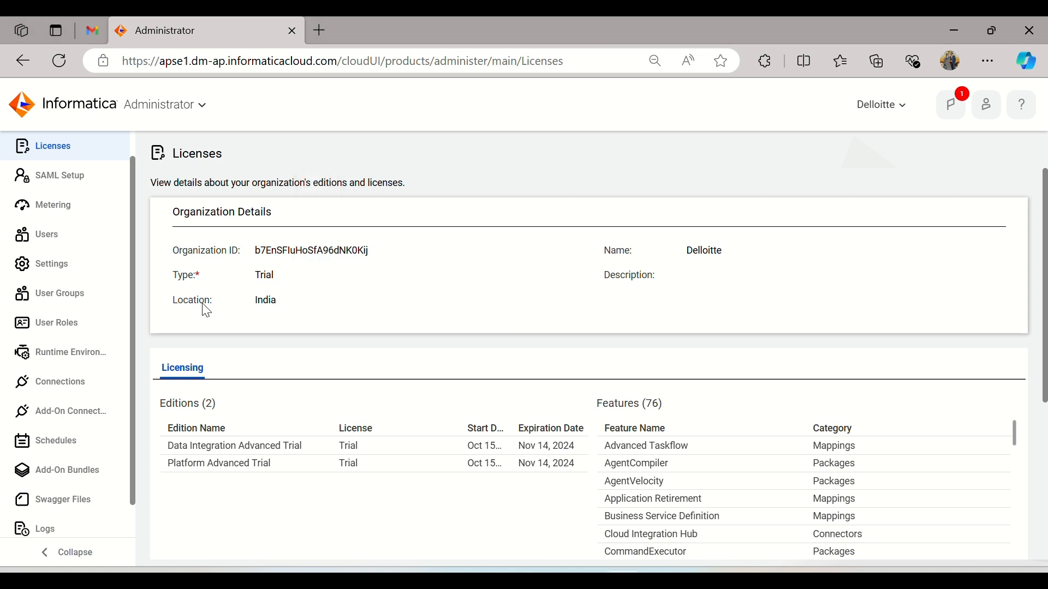
drag(685, 252, 729, 255)
click(677, 288)
scroll(704, 264, down, 3)
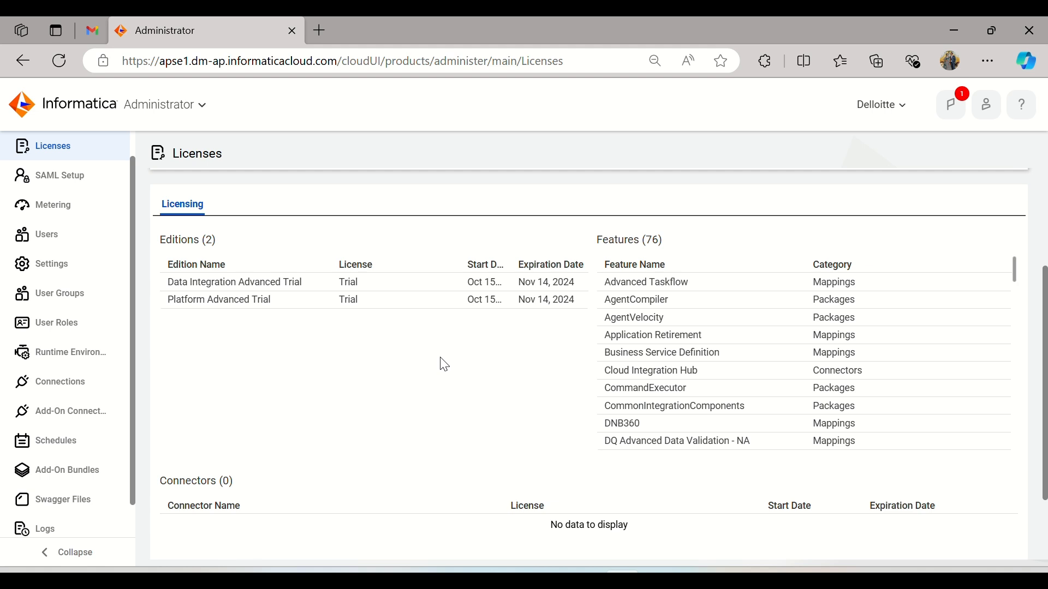
scroll(446, 352, down, 2)
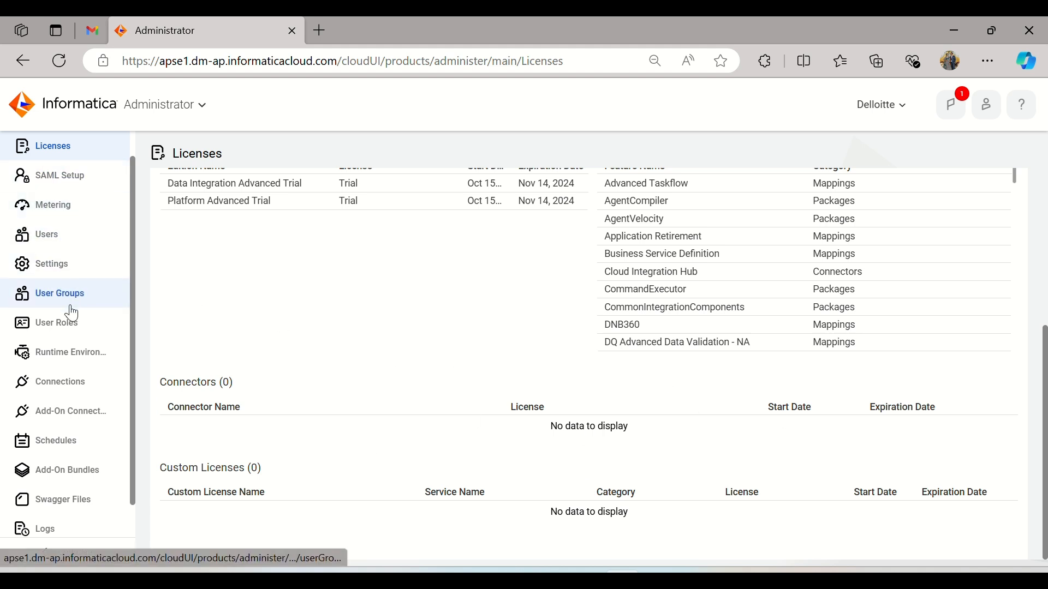
- Open Runtime Environments and bring up the Secure Agent download options for Windows 64
click(68, 355)
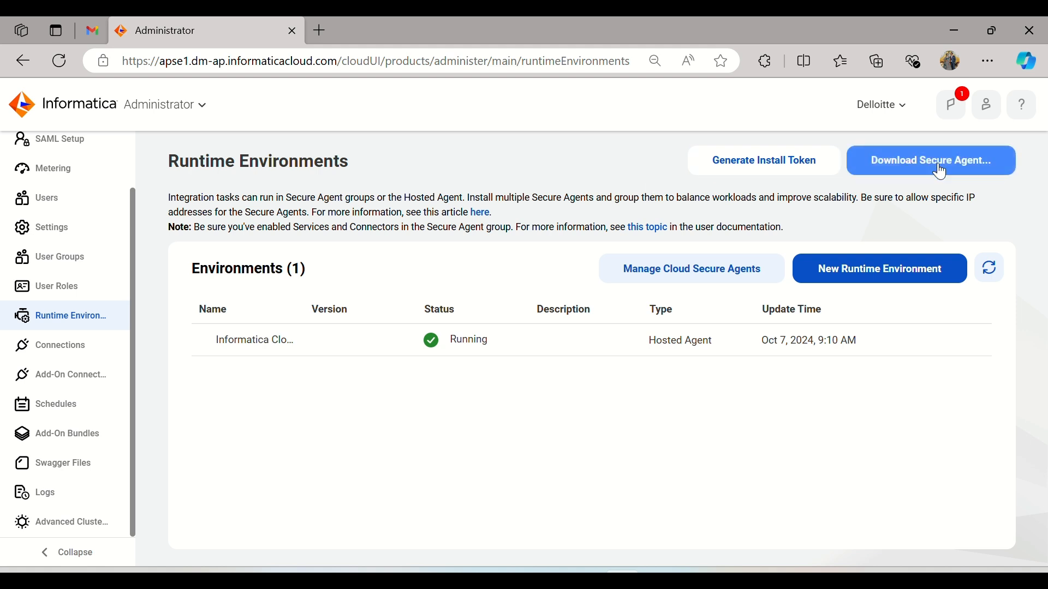
click(973, 165)
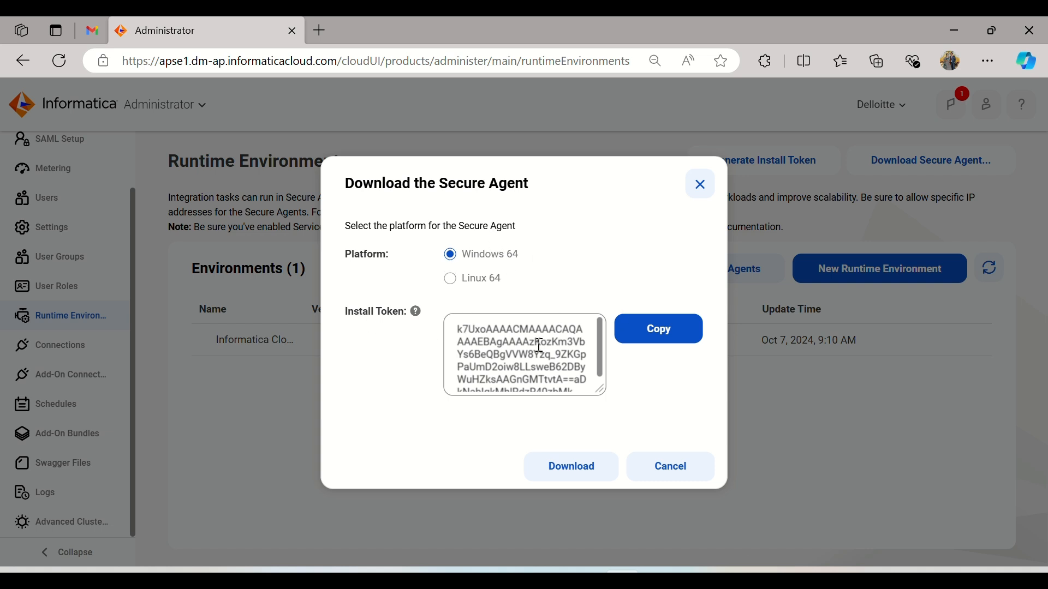
- Paste the Secure Agent install token into the Word notes and download the Windows installer
click(674, 333)
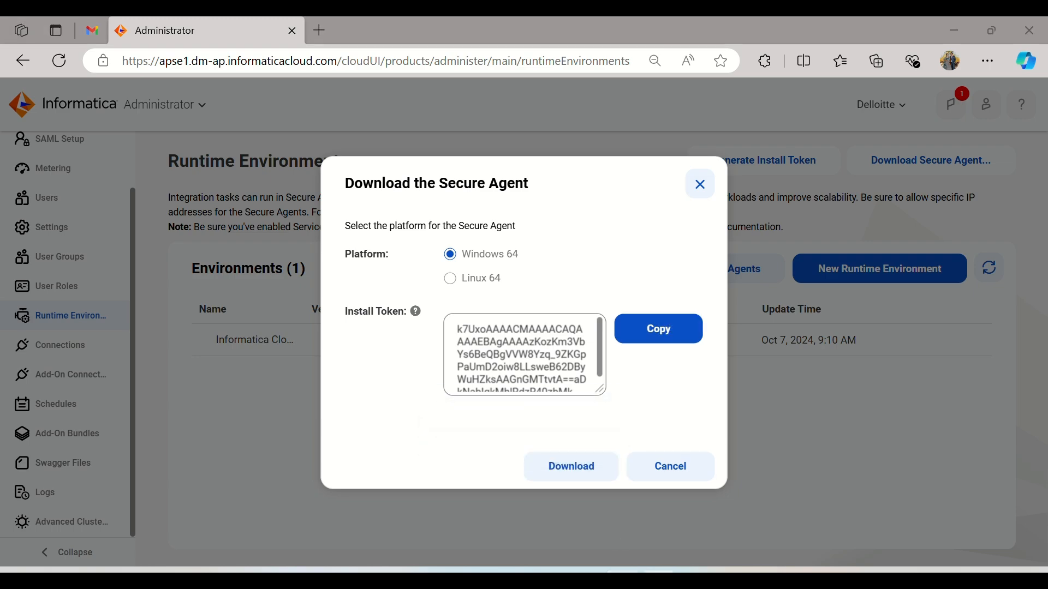
click(658, 578)
click(118, 485)
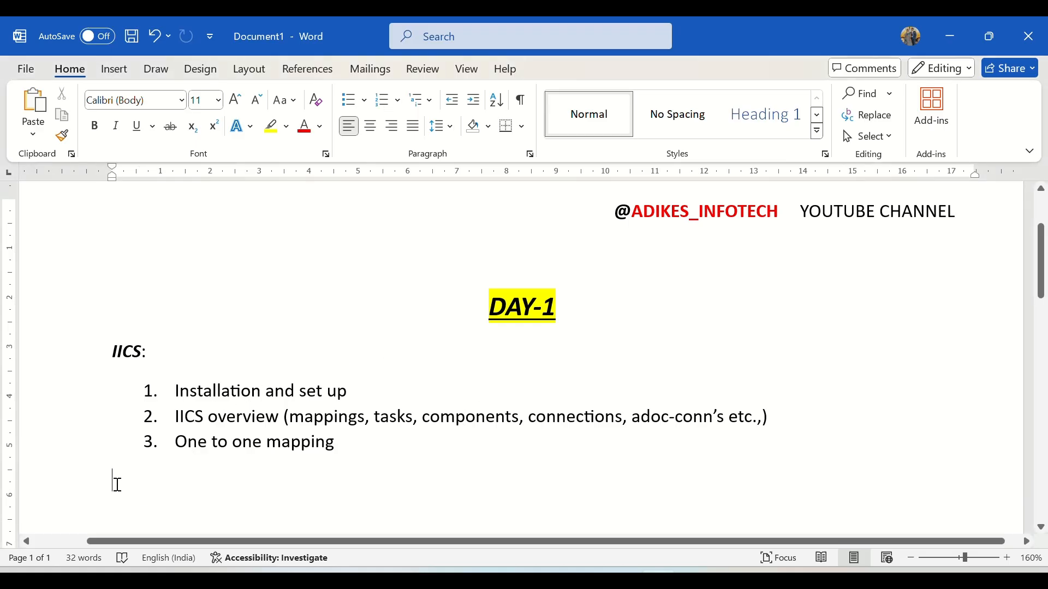
key(ctrl+v)
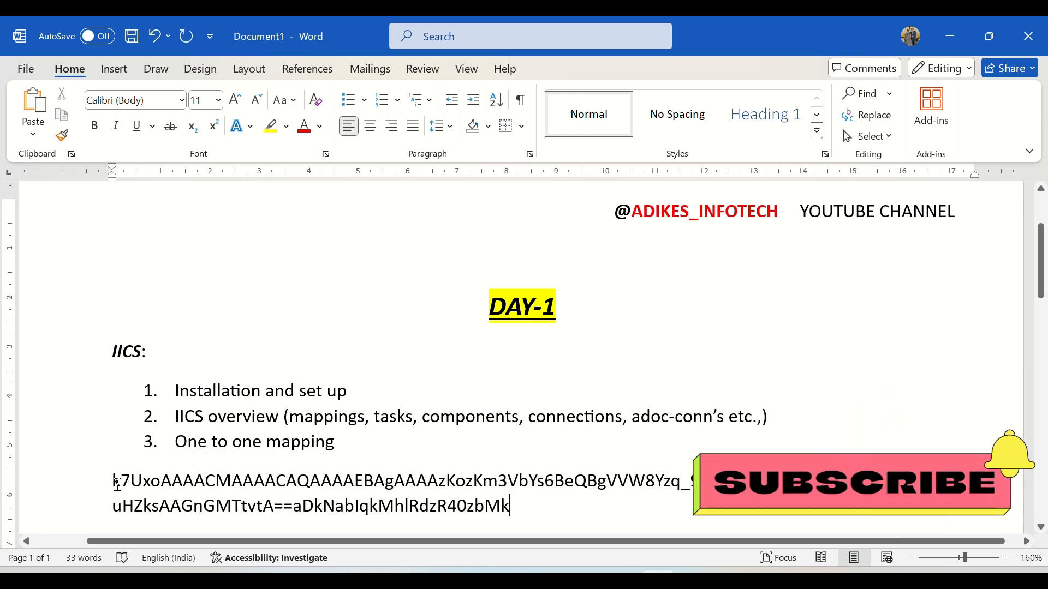
key(alt+Tab)
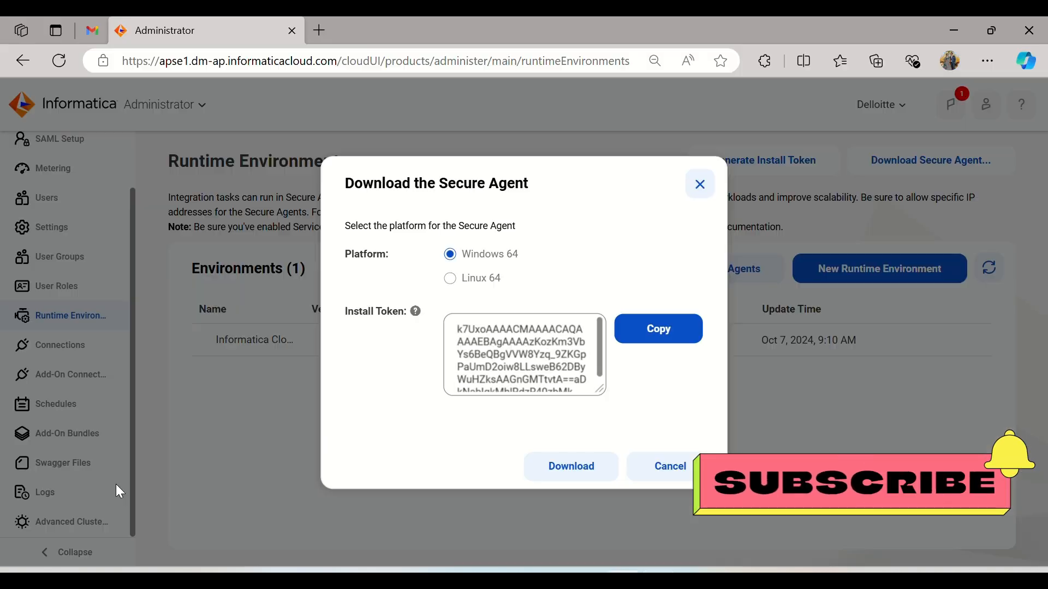
click(588, 464)
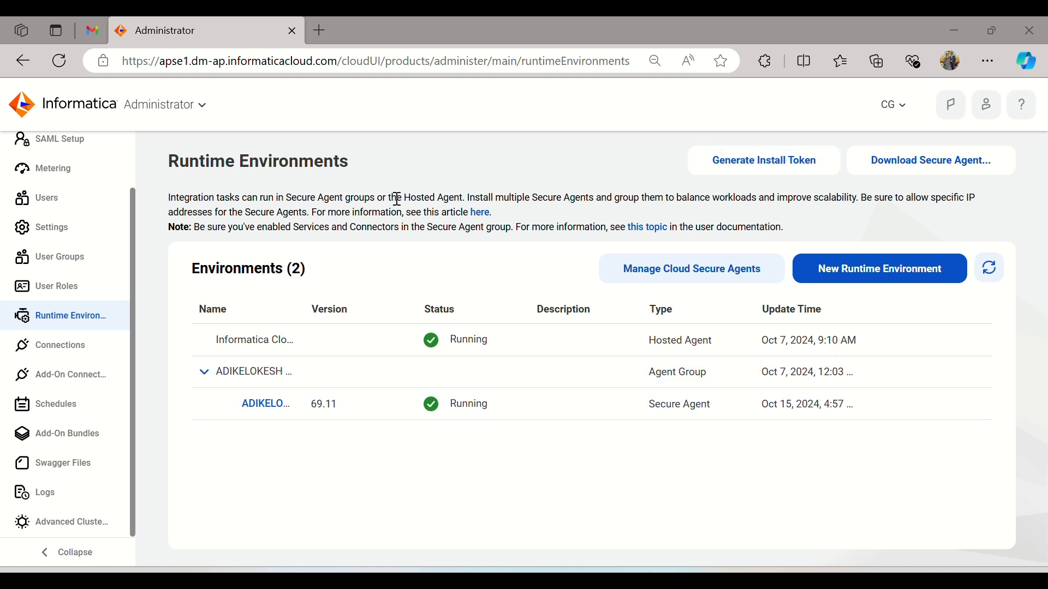
- Delete the install token line in Word, leaving the three-item Day-1 agenda, then return to Edge
click(657, 579)
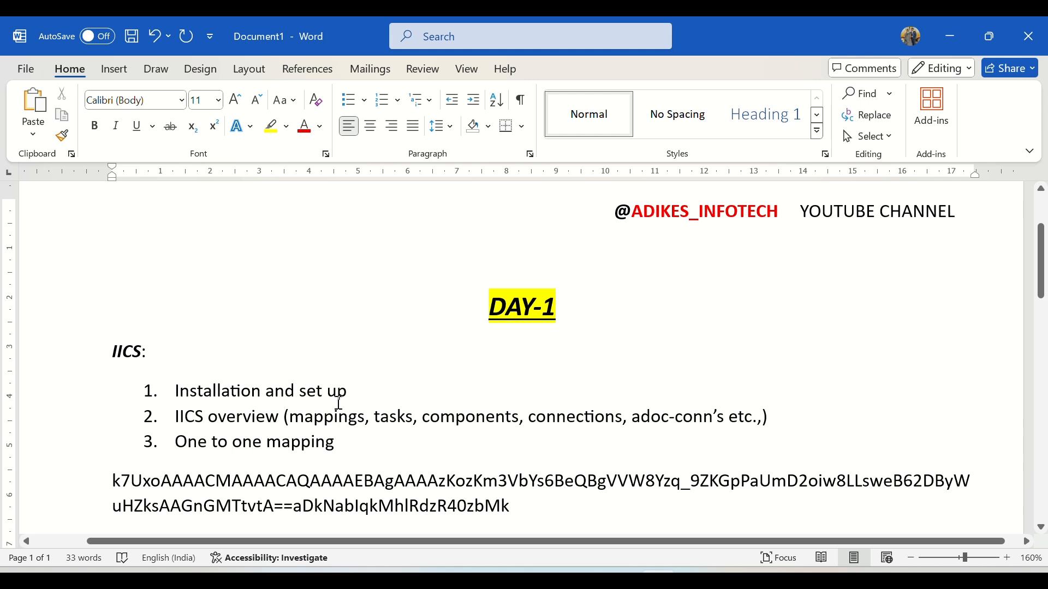
drag(524, 506, 172, 478)
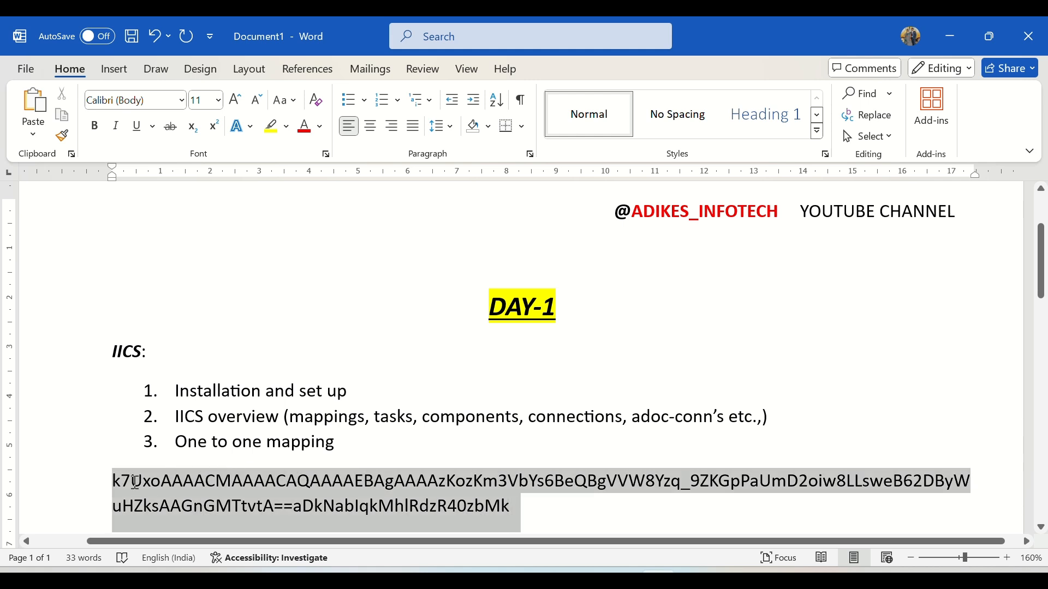
click(628, 466)
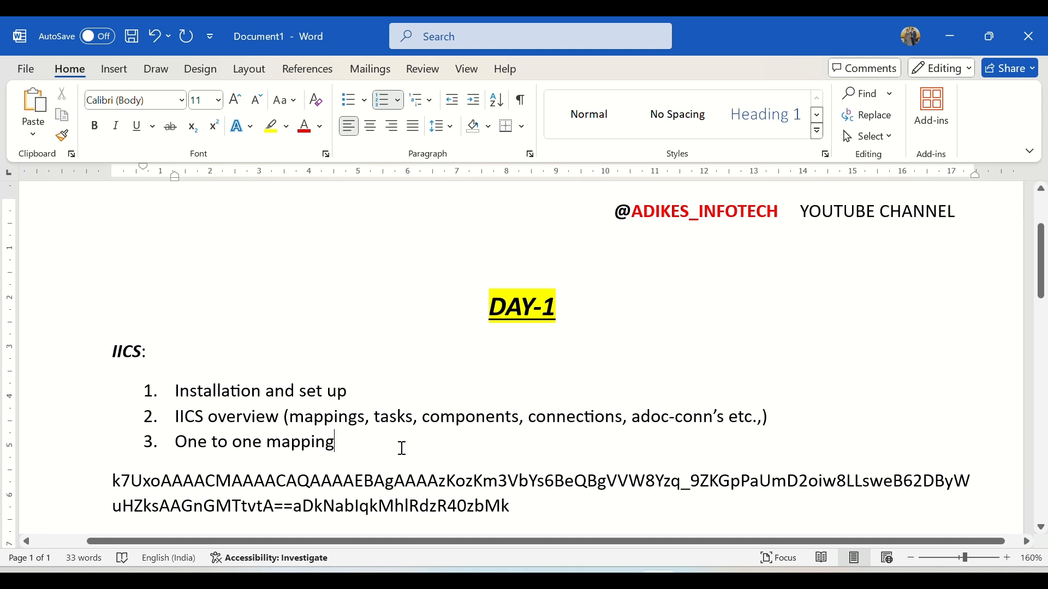
drag(514, 507, 107, 488)
key(Delete)
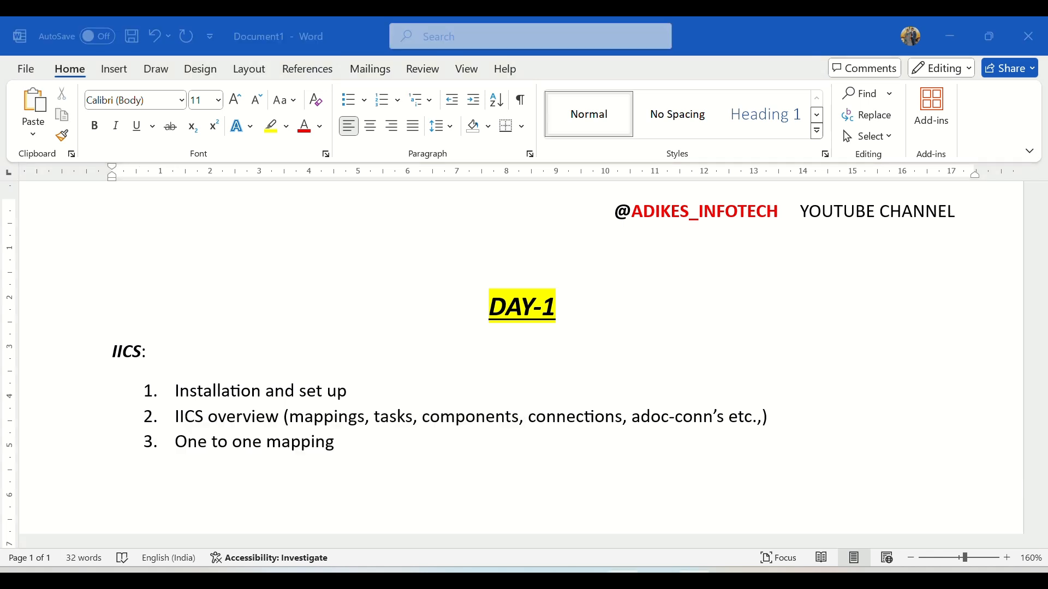
click(623, 581)
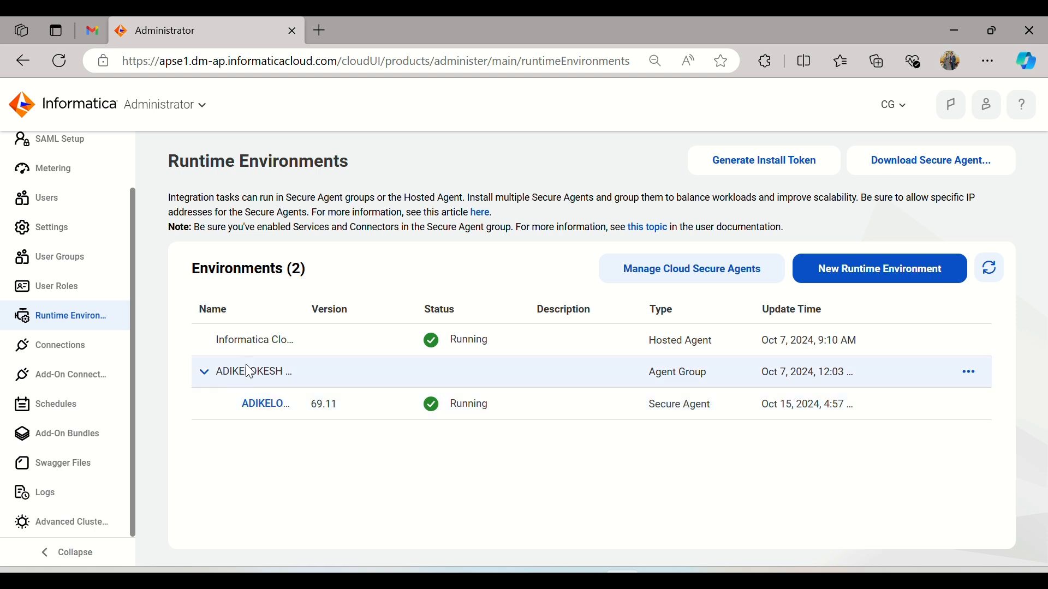
click(266, 407)
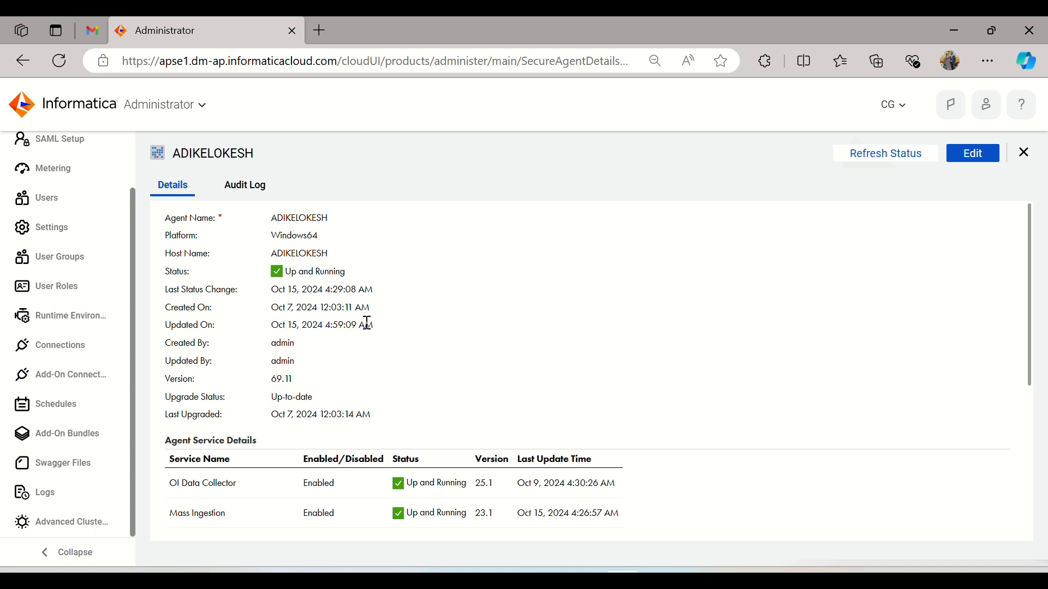
scroll(367, 324, down, 5)
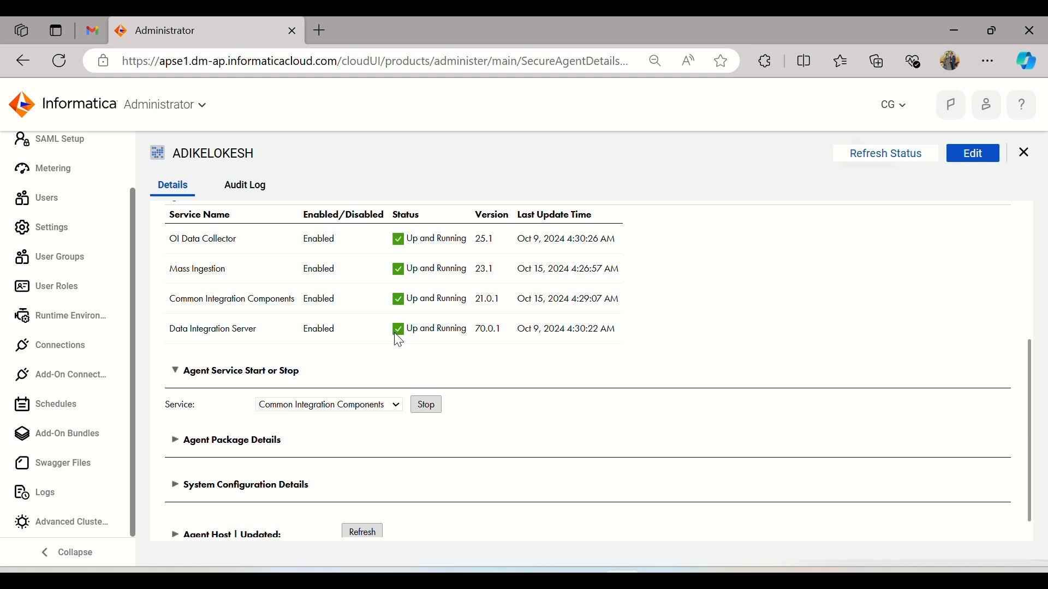
drag(620, 335, 169, 238)
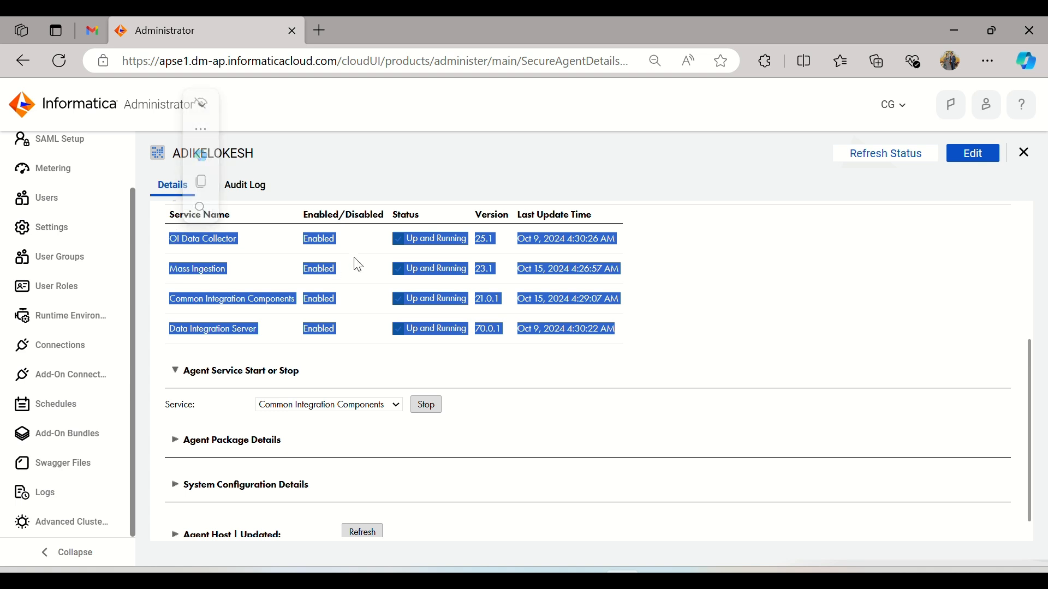
click(439, 268)
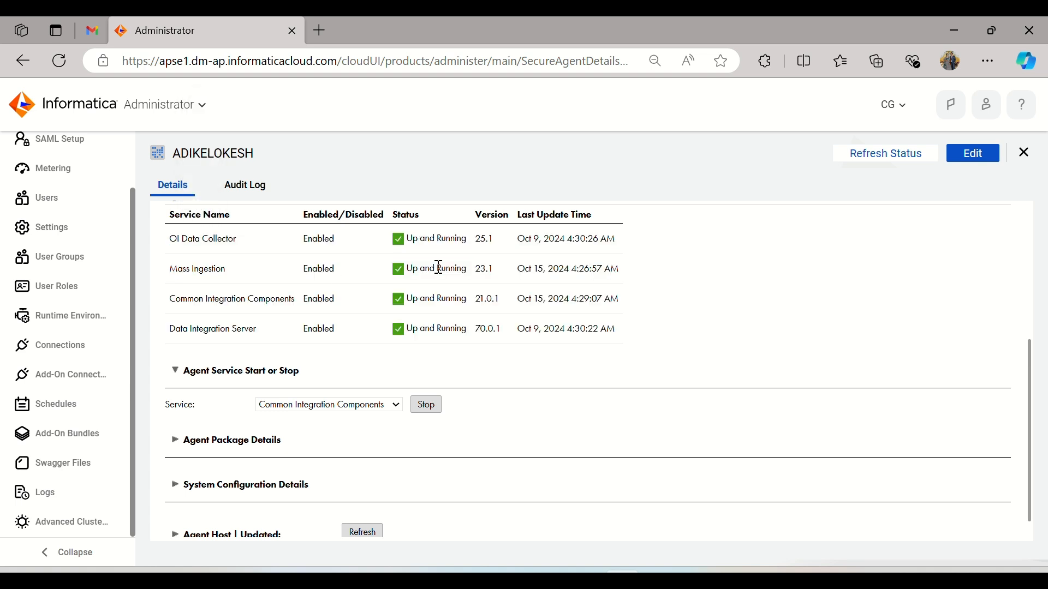
scroll(309, 304, up, 5)
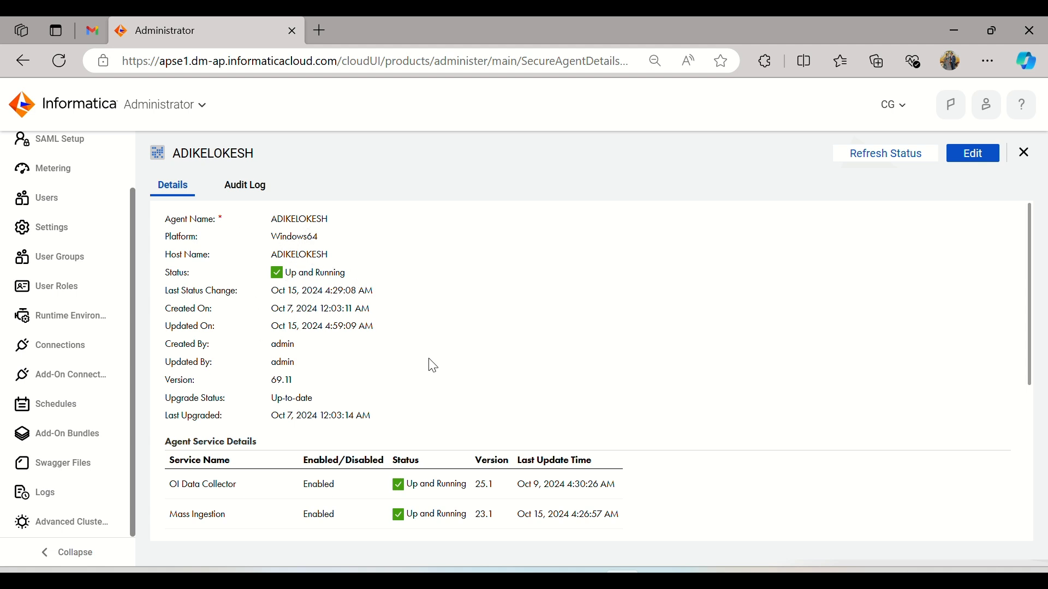
drag(283, 273, 353, 280)
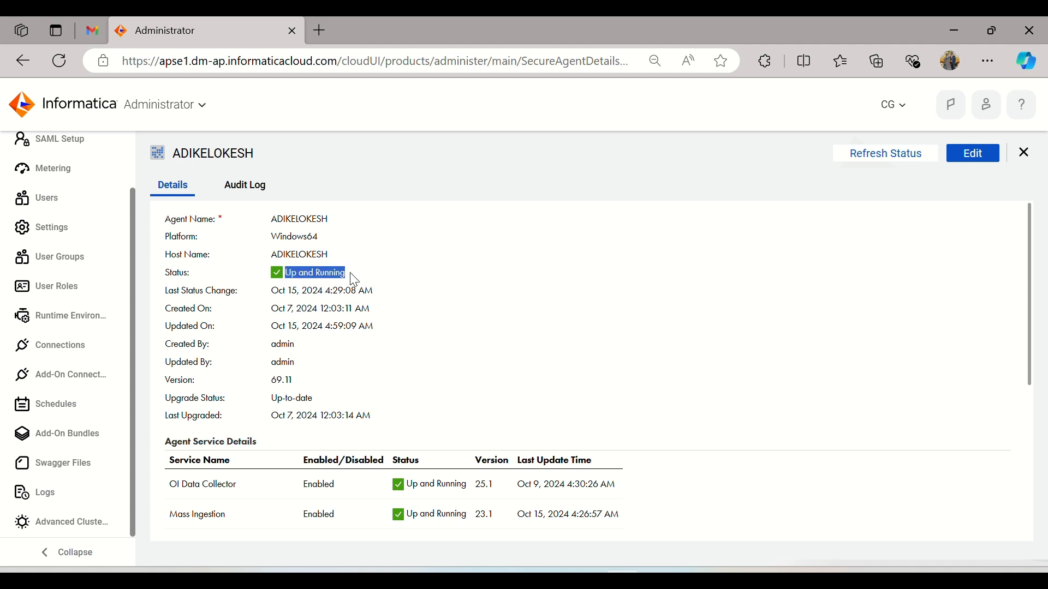
click(382, 341)
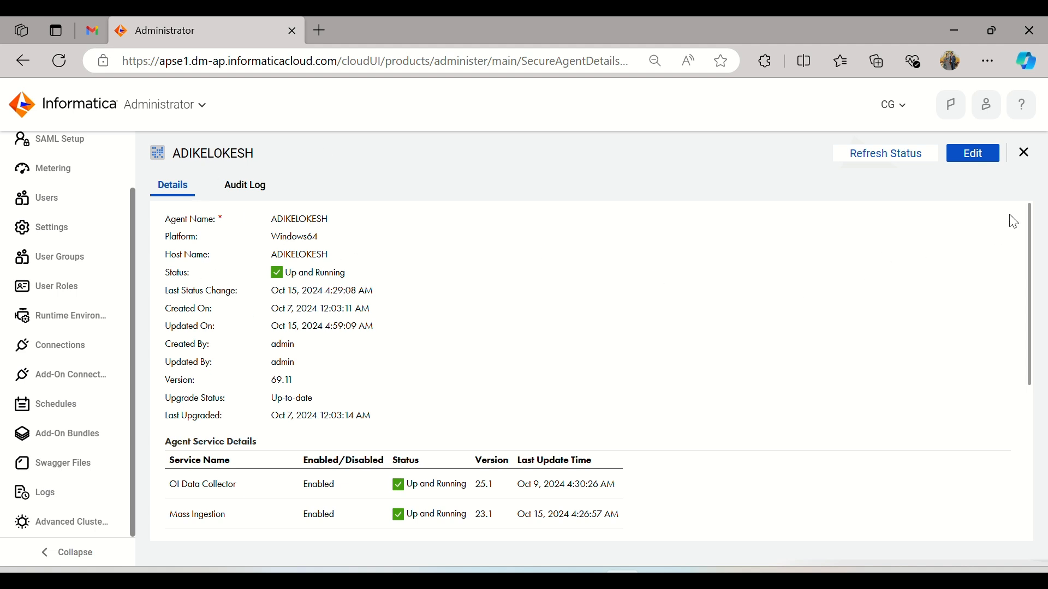
click(1024, 153)
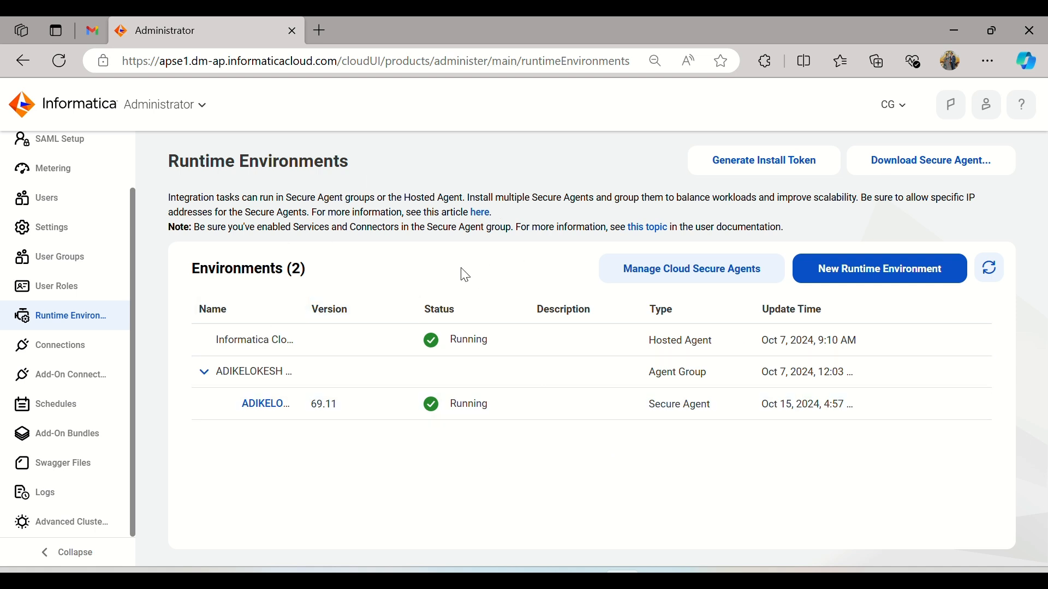
- Go to the Connections list of four connections and start a blank New Connection form
click(53, 359)
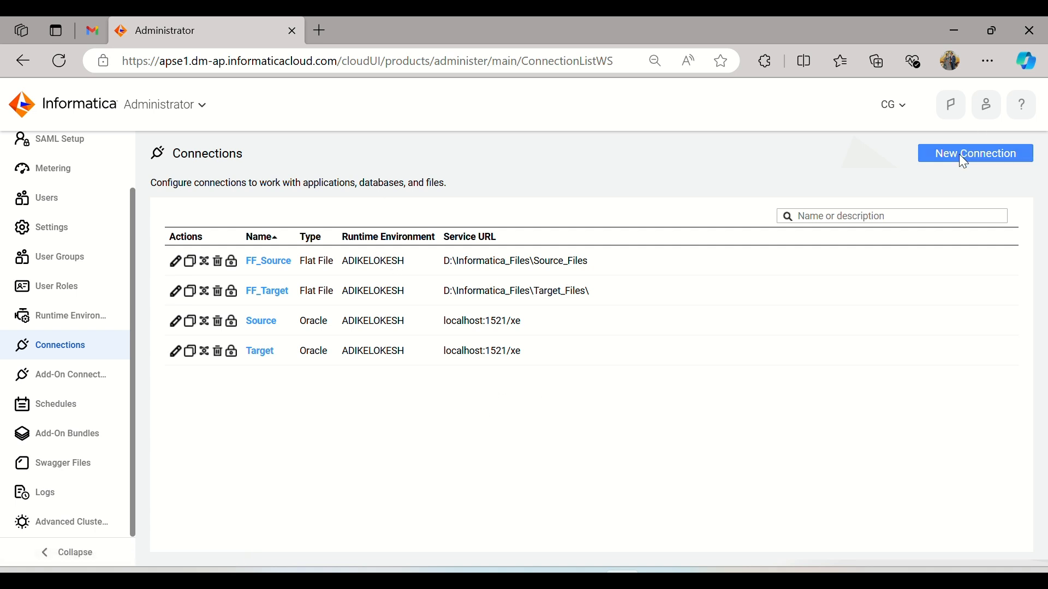
click(938, 155)
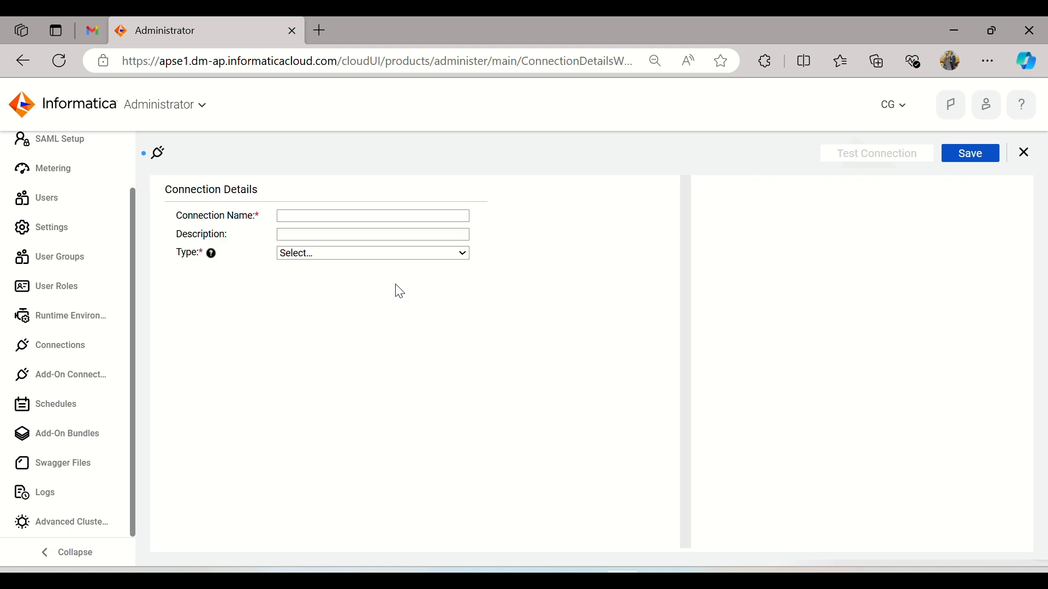
- Name the connection Oracle_Source, type Oracle, on the secure agent; then search Windows for 'orac'
click(339, 217)
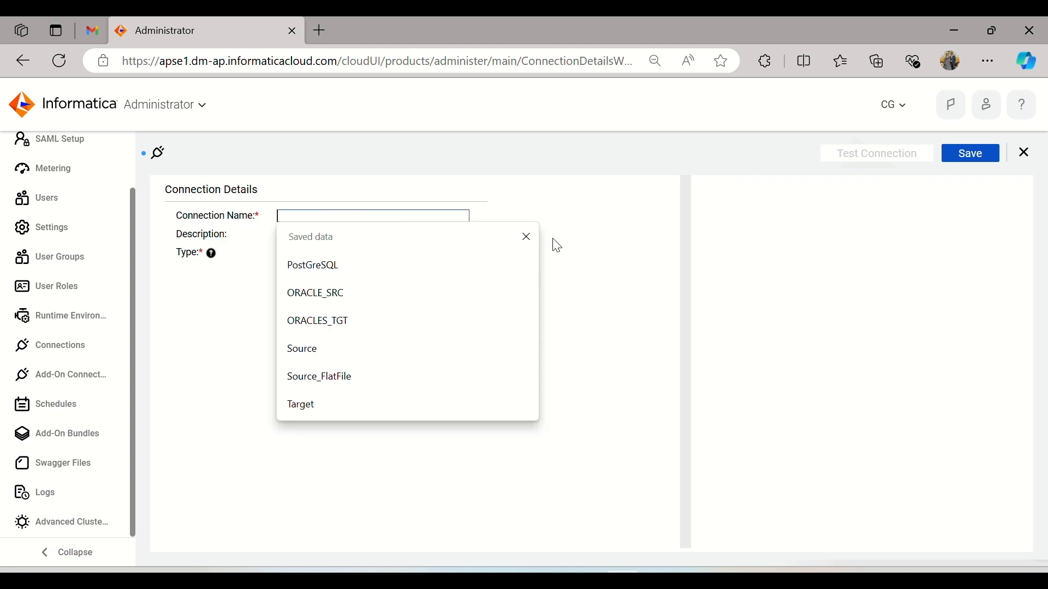
click(530, 235)
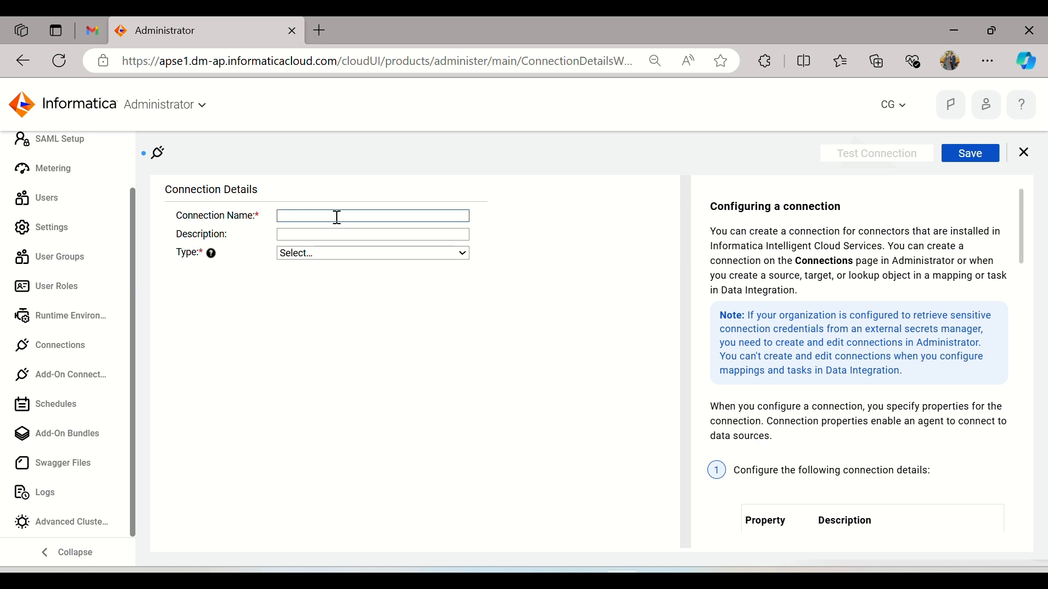
text(Oracle_Source)
click(366, 255)
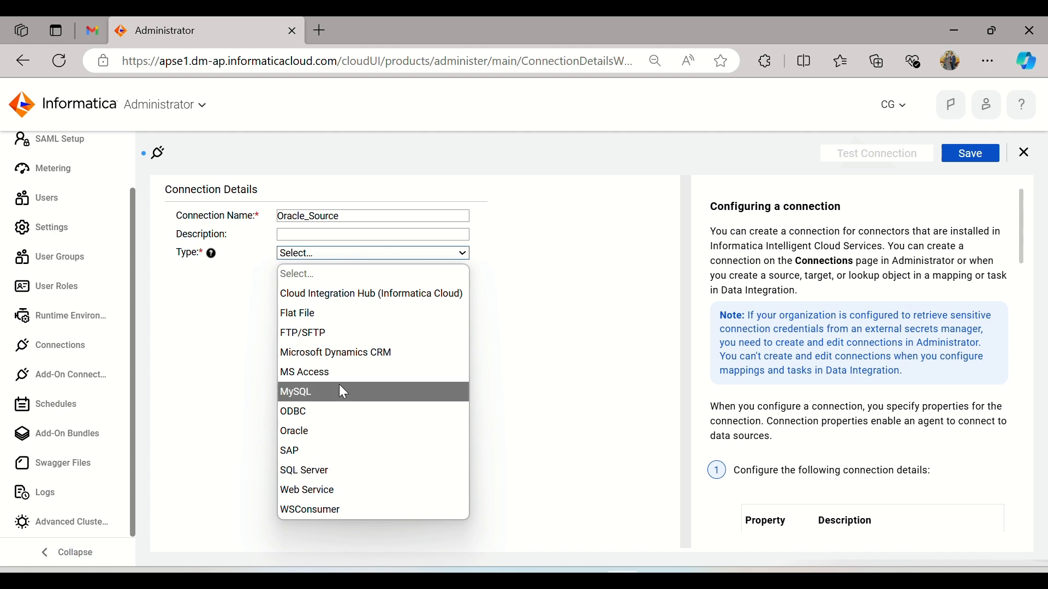
click(339, 434)
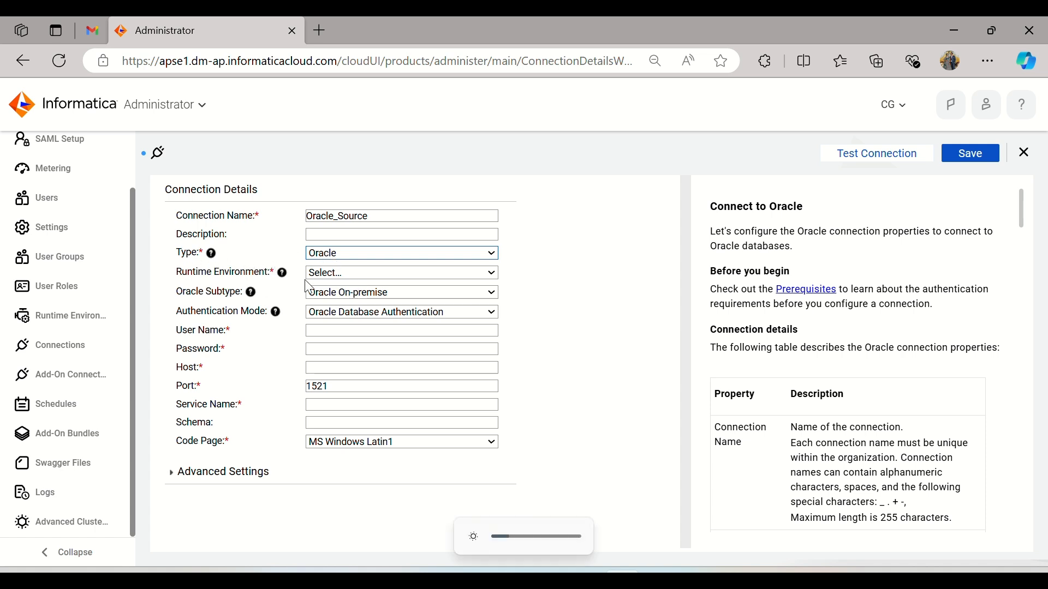
click(371, 271)
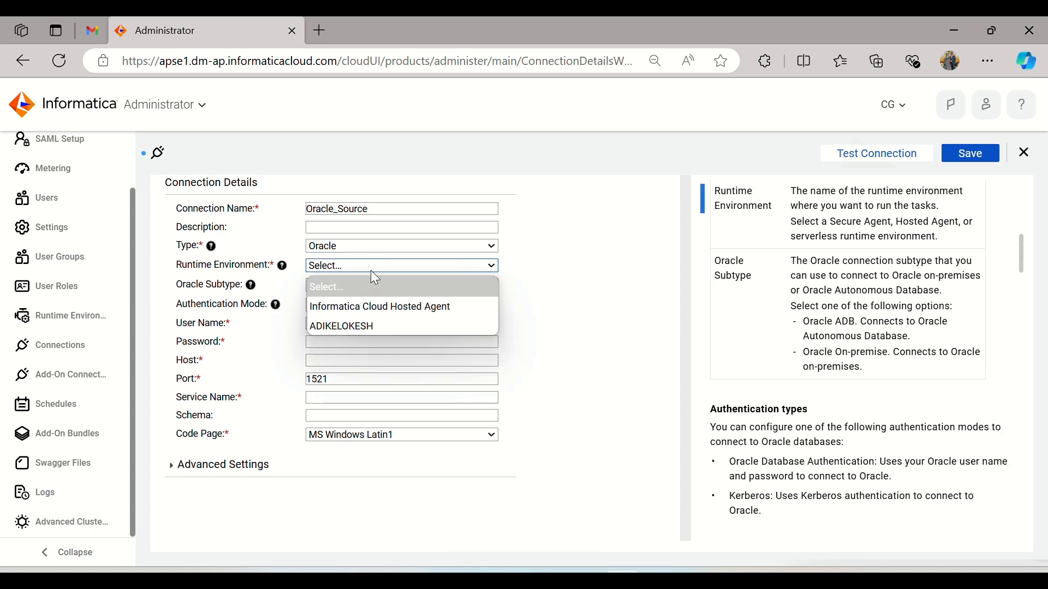
click(352, 327)
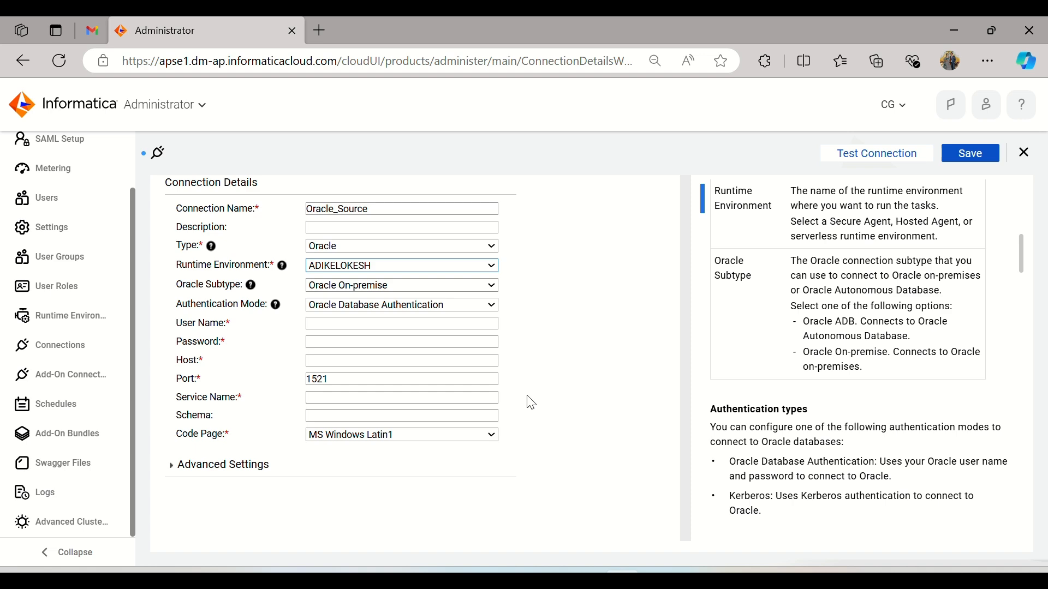
key(super)
text(orac)
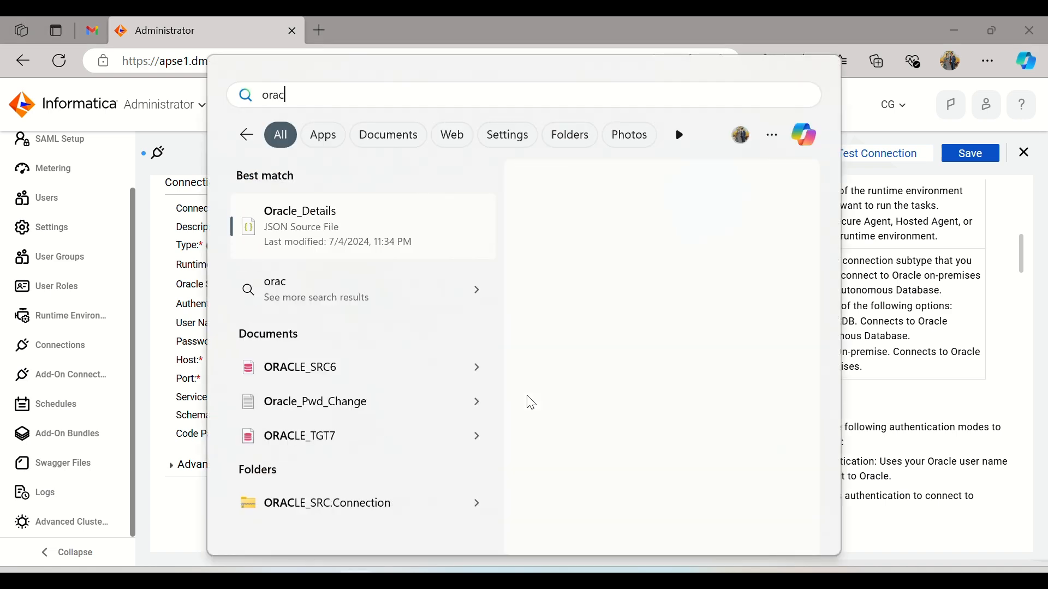
- Change the Windows search to 'sql' and launch Oracle SQL Developer
key(BackSpace)
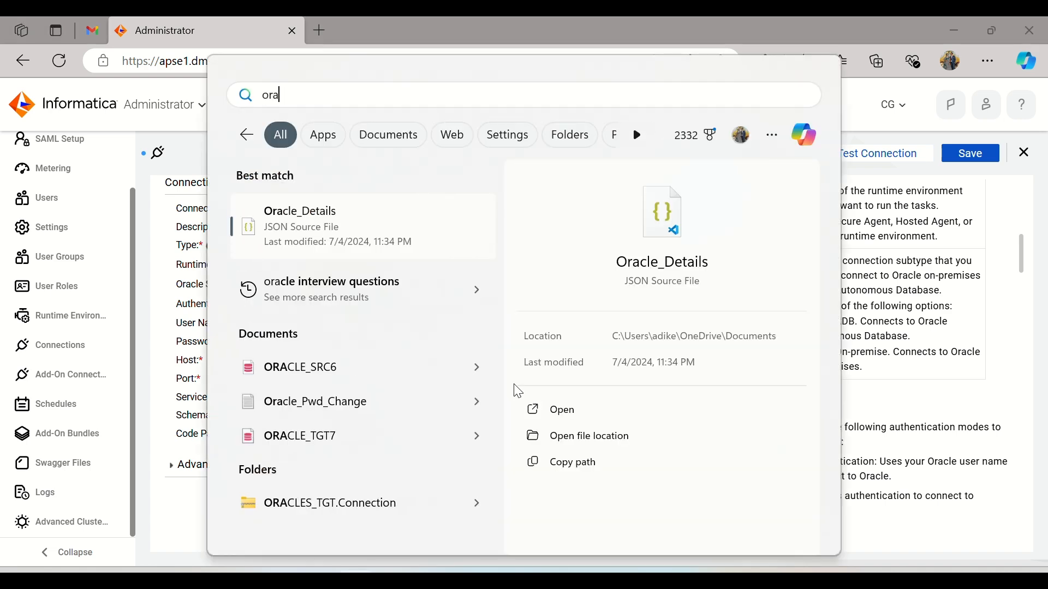
key(BackSpace)
key(BackSpace)
key(BackSpace)
text(sql)
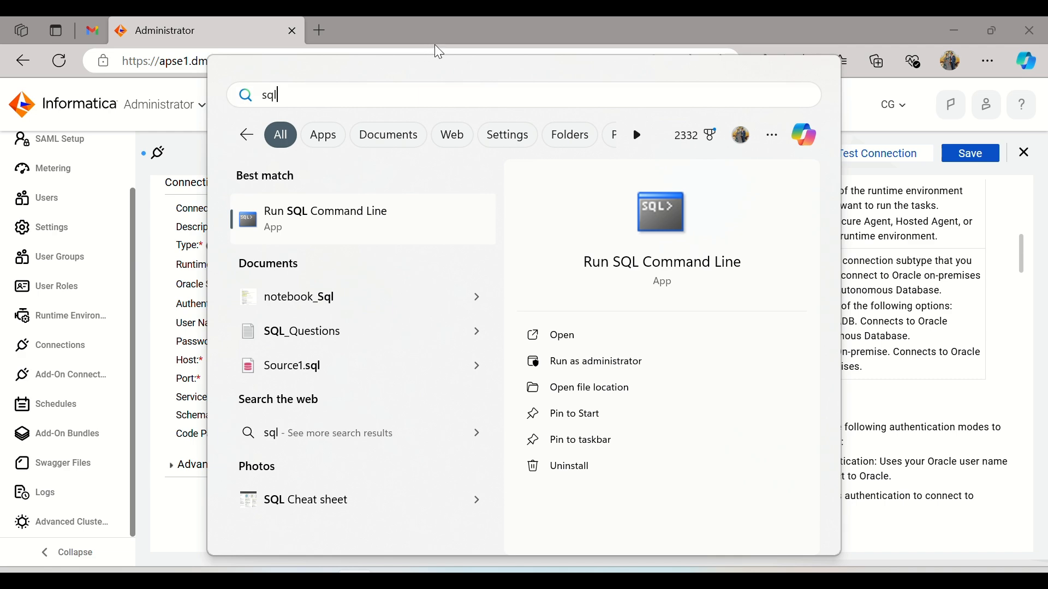
key(Escape)
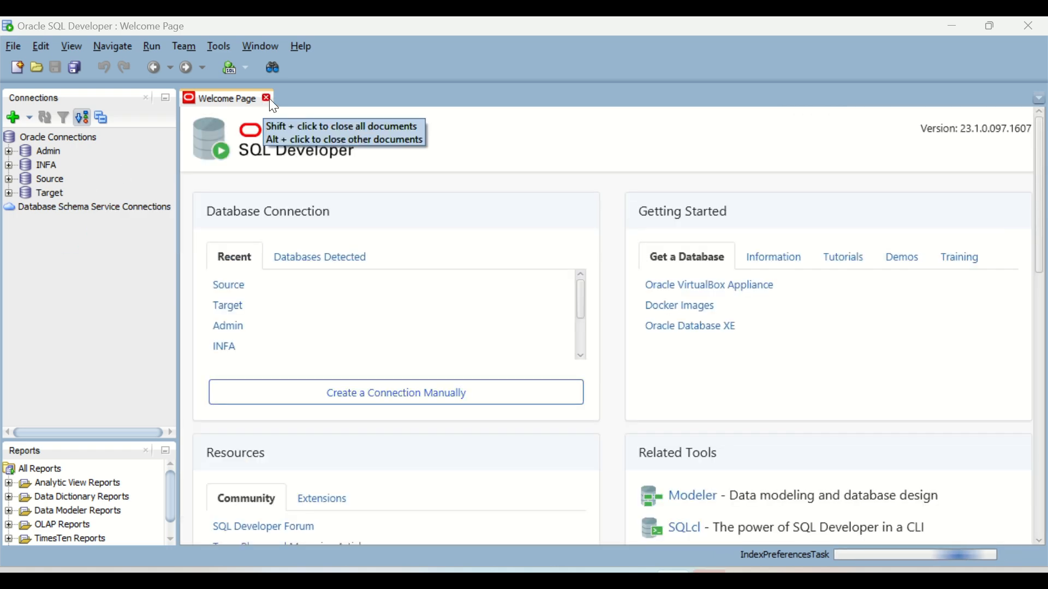
- Close SQL Developer's Welcome Page to reveal the Source connection
click(49, 179)
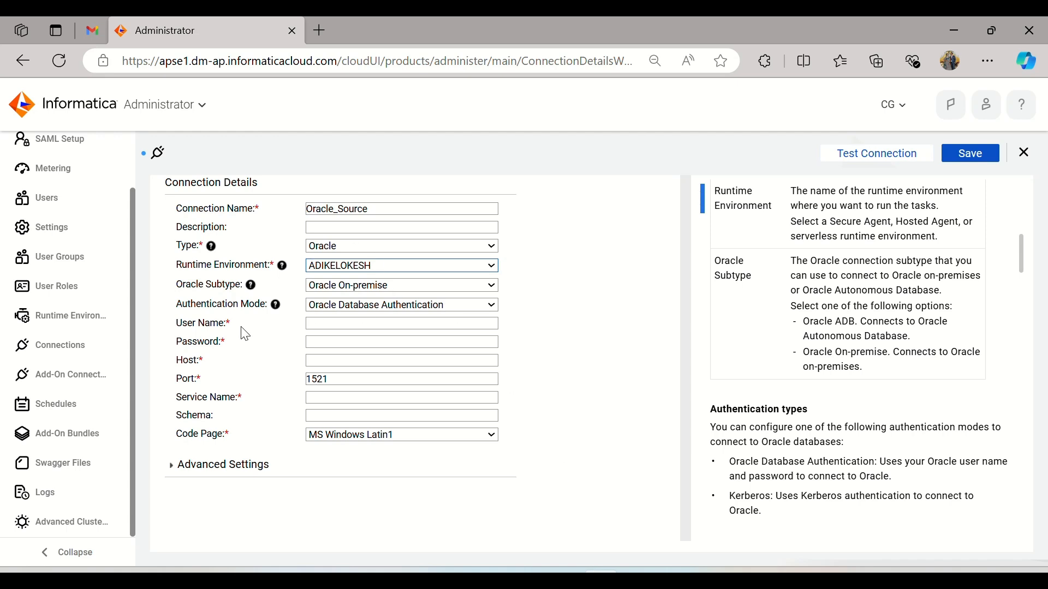
- Enter user name 'source', the account password, and host localhost for Oracle_Source
click(317, 328)
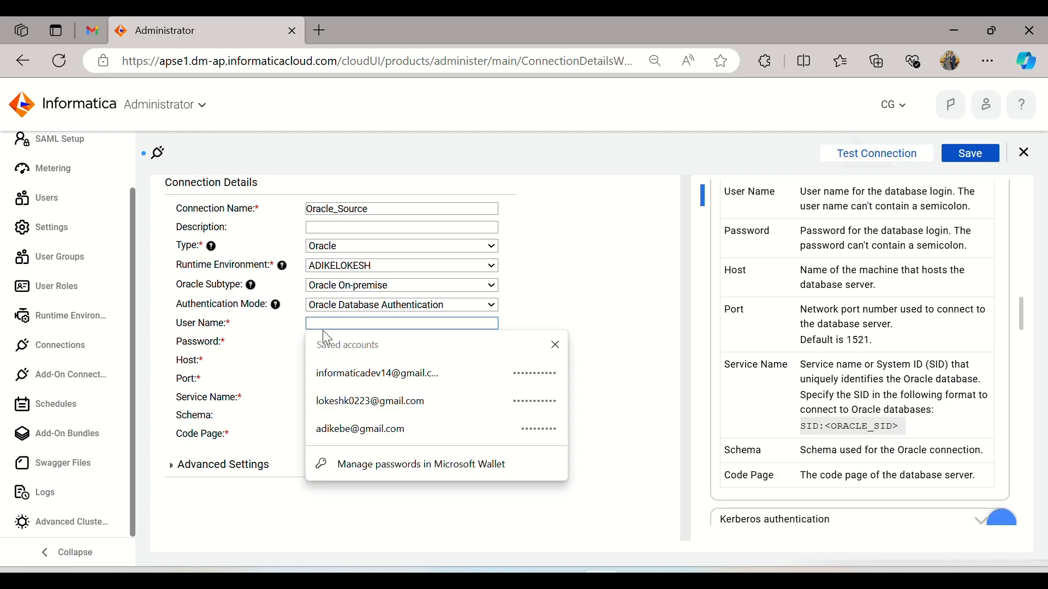
click(554, 345)
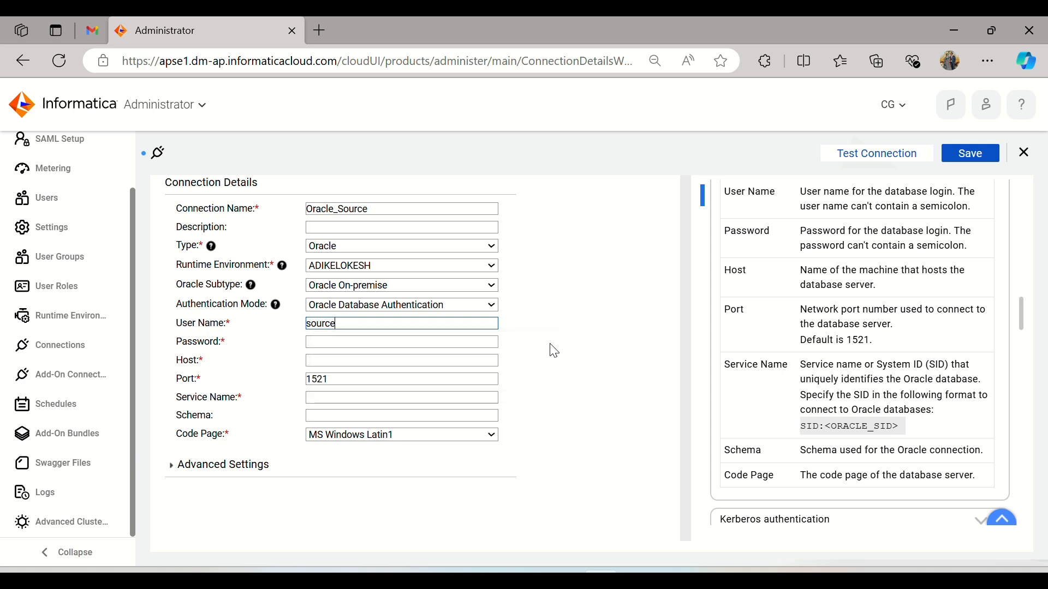
key(Tab)
key(Tab)
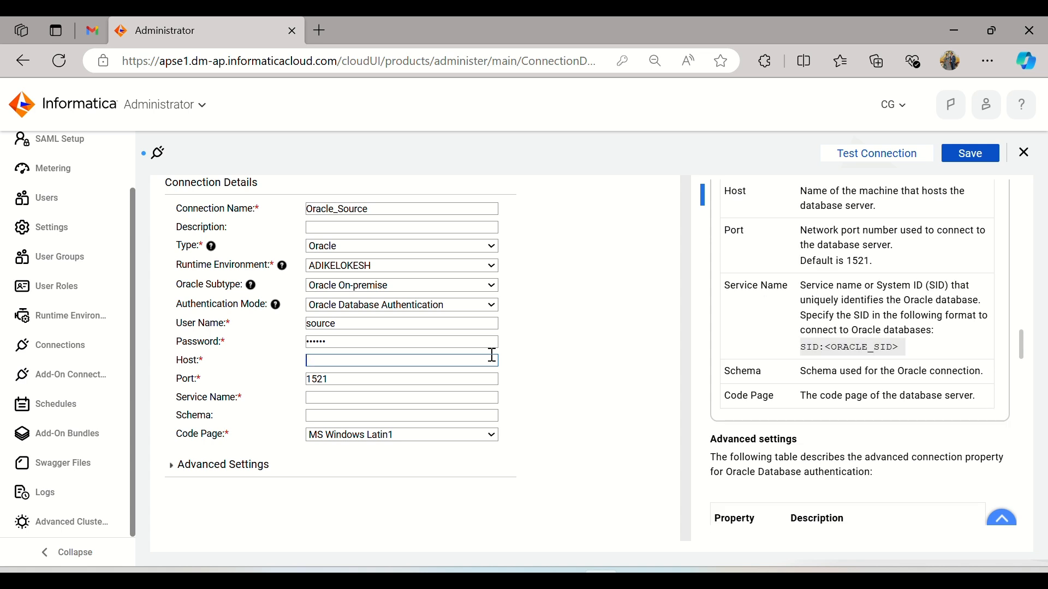
text(loc)
key(Down)
key(Return)
- Keep port 1521, set service name xe, and test the Oracle_Source connection
click(338, 379)
click(540, 396)
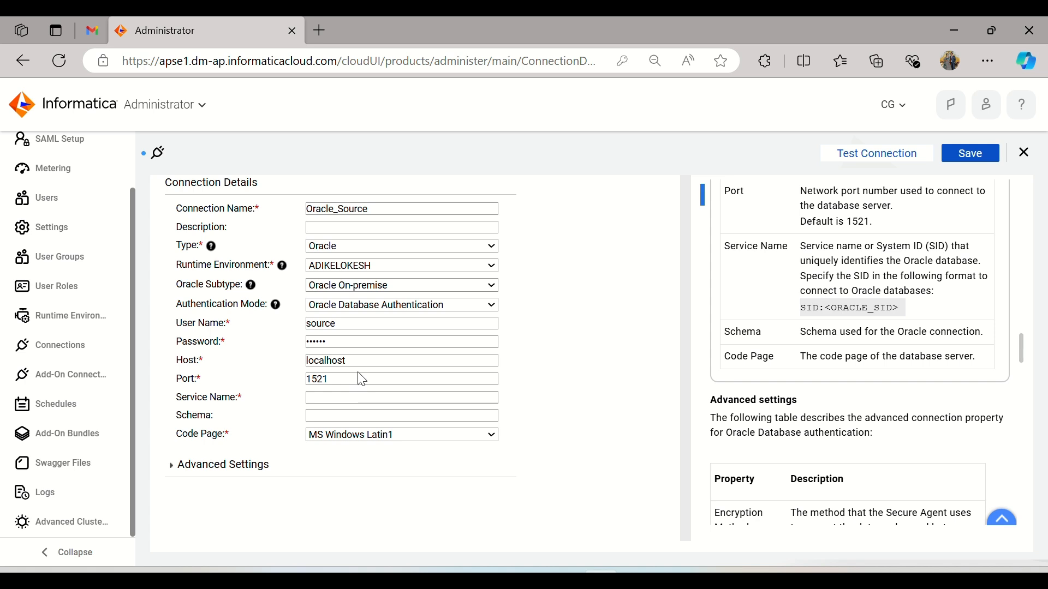
click(336, 399)
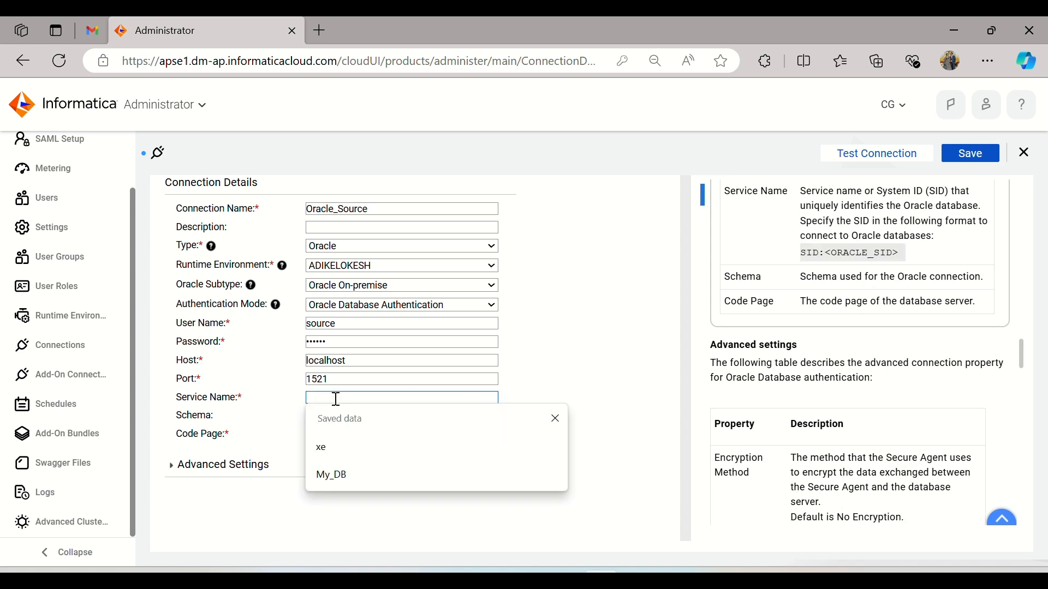
text(xe)
click(243, 454)
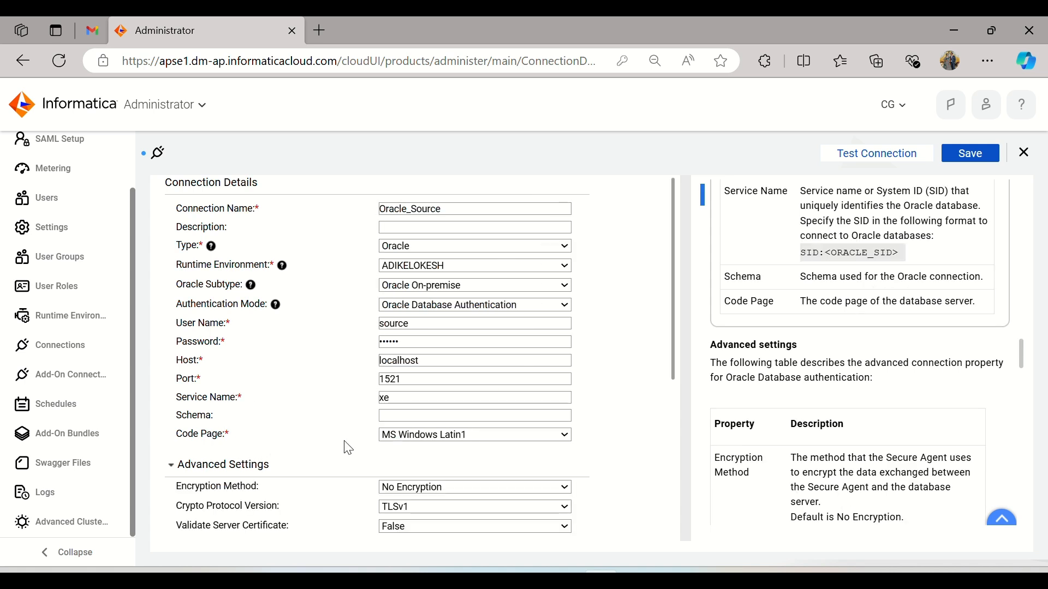
click(207, 468)
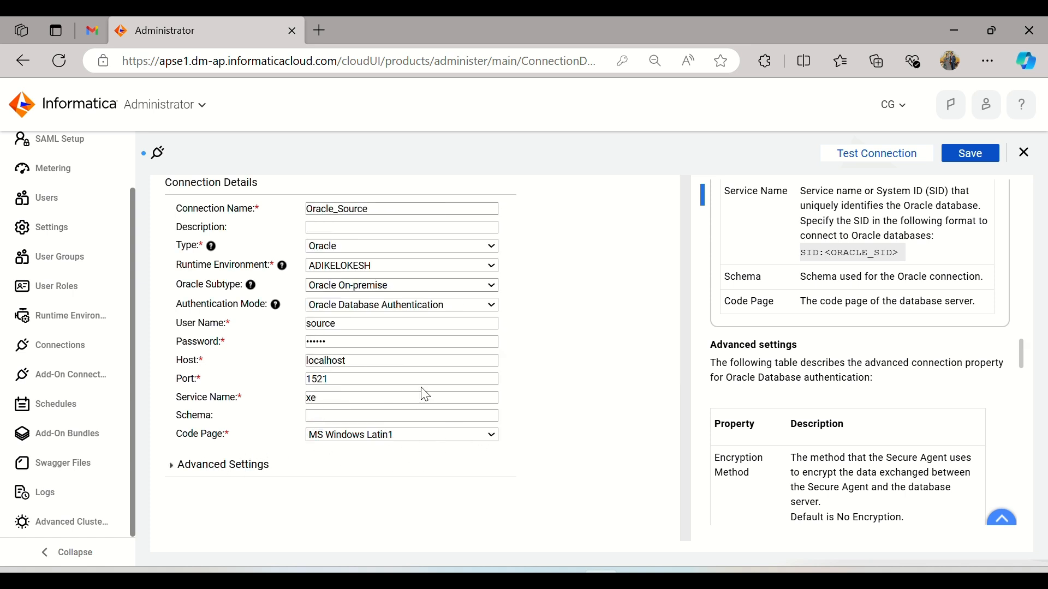
click(881, 154)
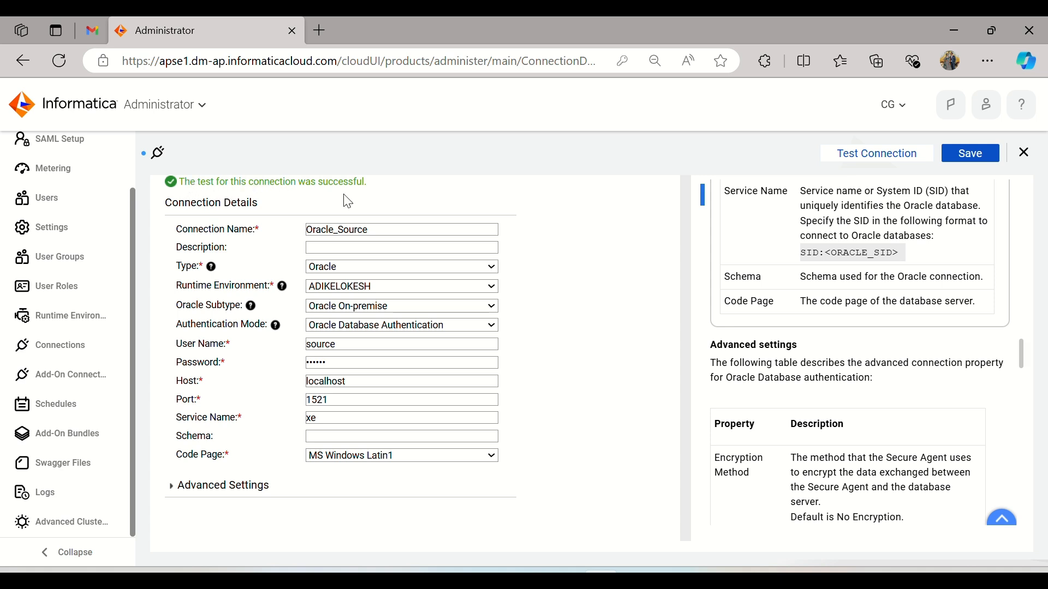
- Save Oracle_Source, return to the five-connection list, and start another new connection
drag(382, 183, 166, 183)
click(500, 204)
click(974, 158)
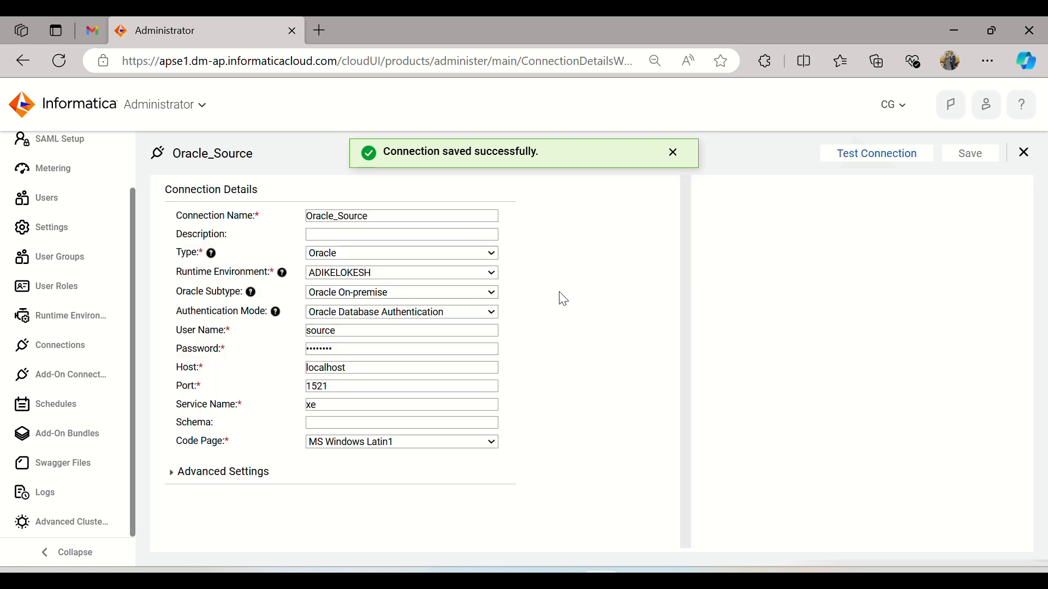
click(1024, 154)
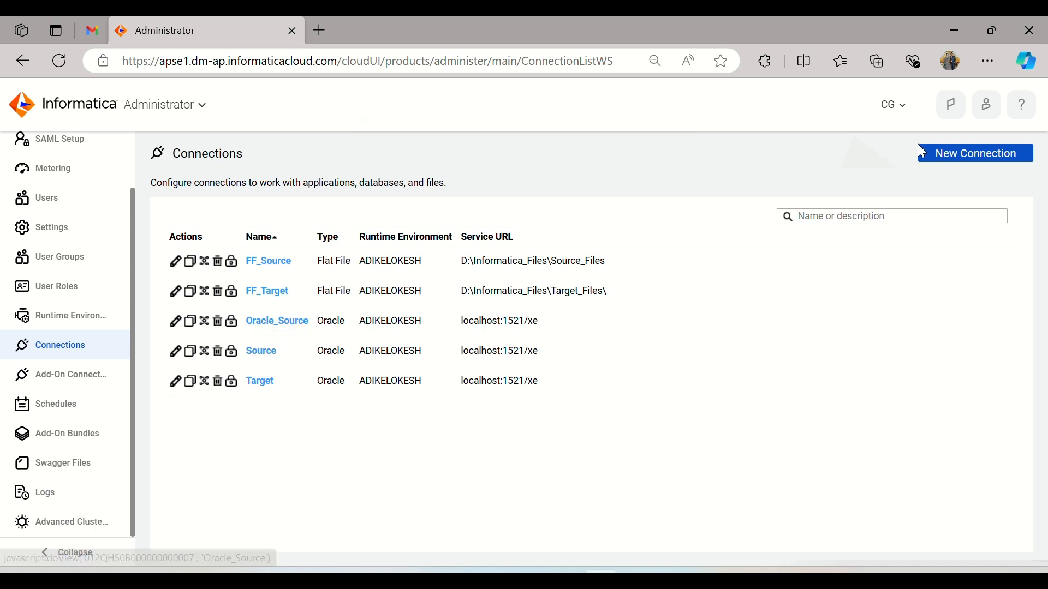
click(971, 158)
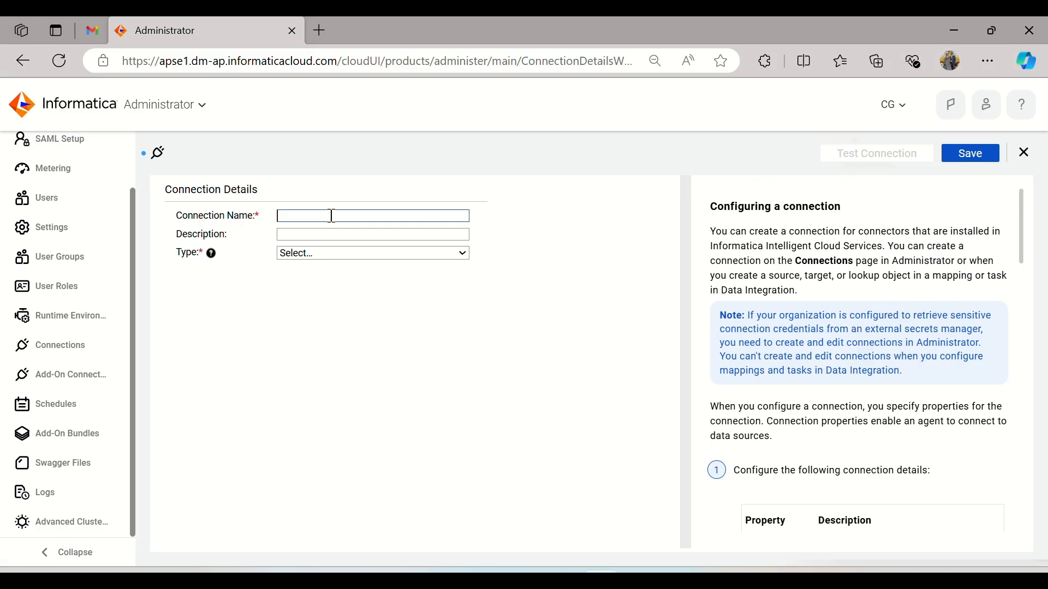
- Name the connection Oracle_Target, type Oracle, running on the ADIKELOKESH agent
text(Oracle_Targ)
click(350, 257)
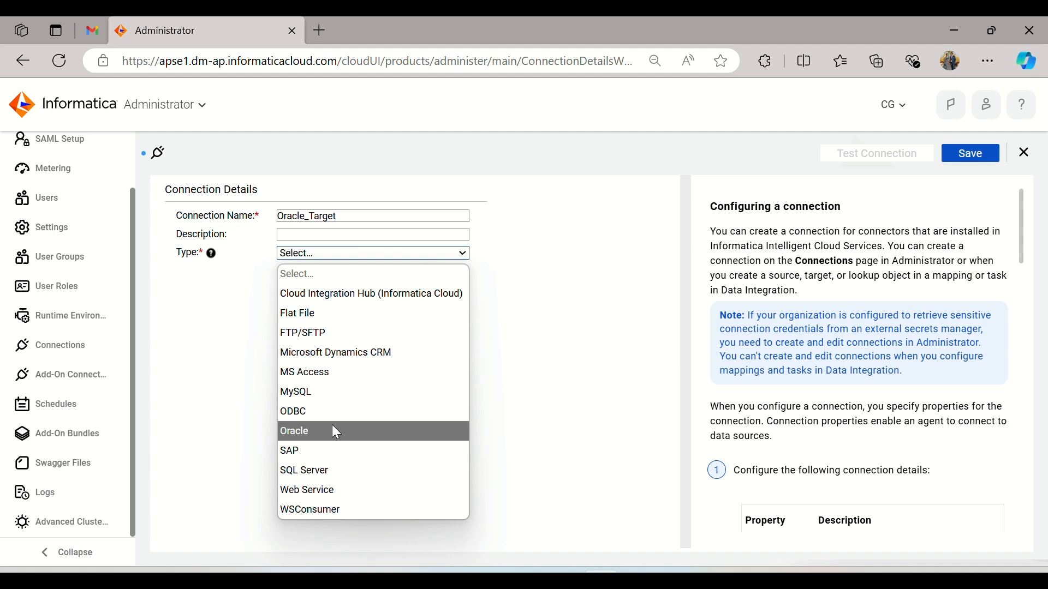
click(334, 430)
click(344, 271)
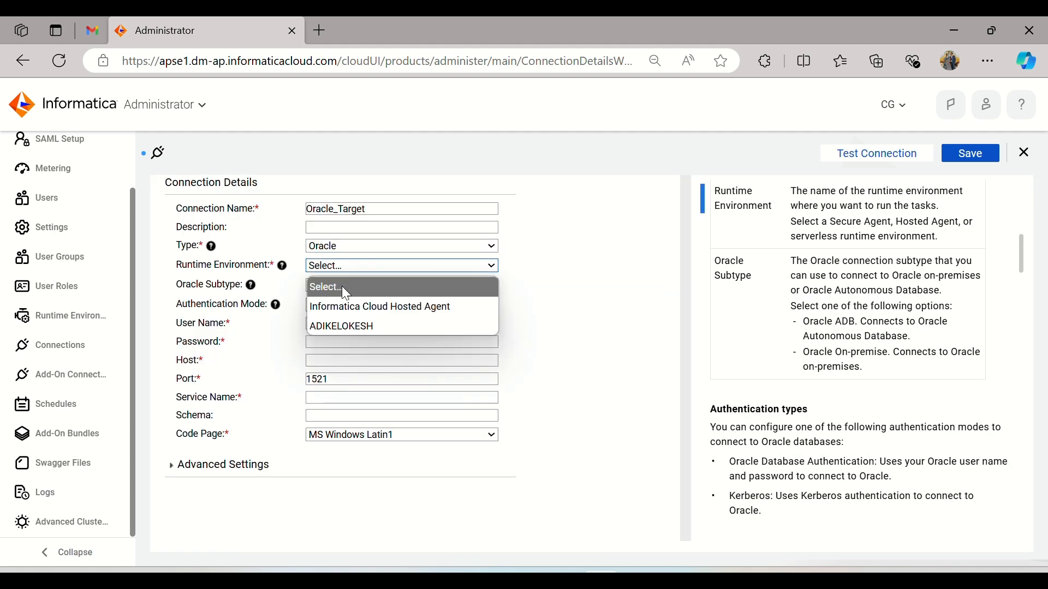
click(345, 328)
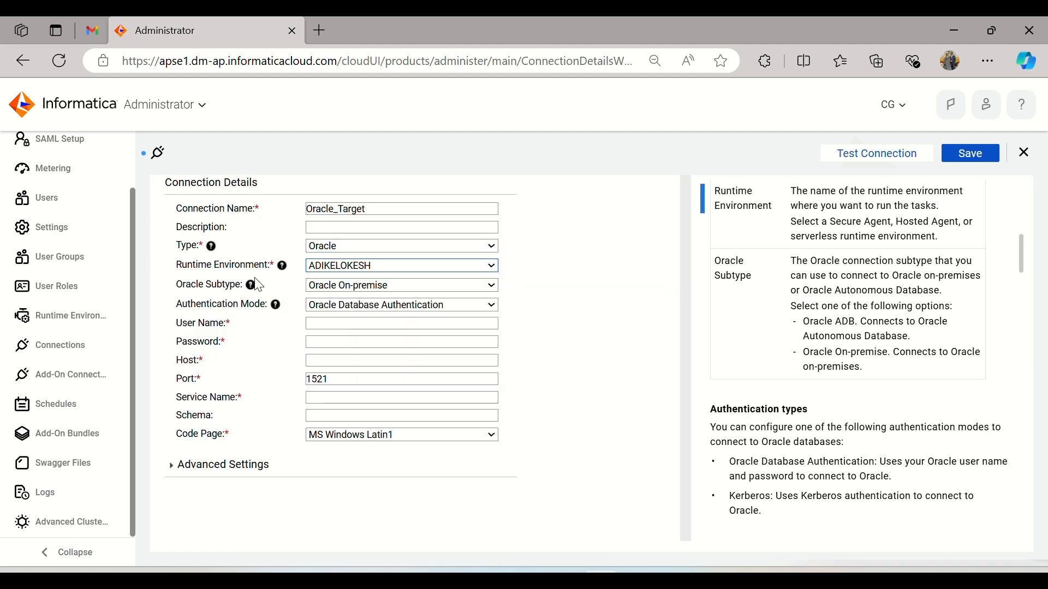
- Enter user name 'target', the account password, and host localhost
click(339, 326)
text(target)
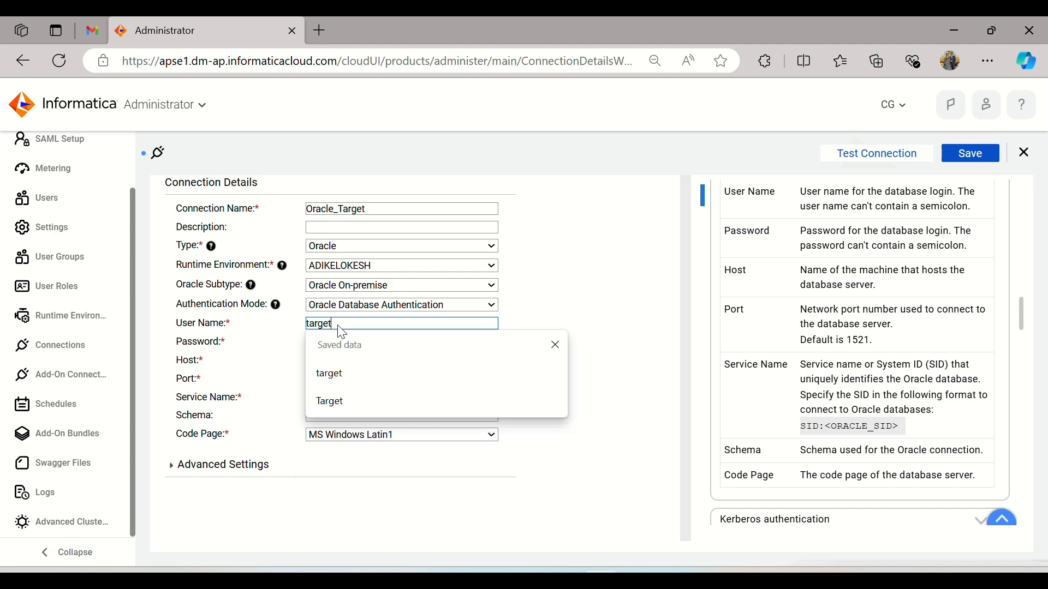
key(Tab)
text(••••••)
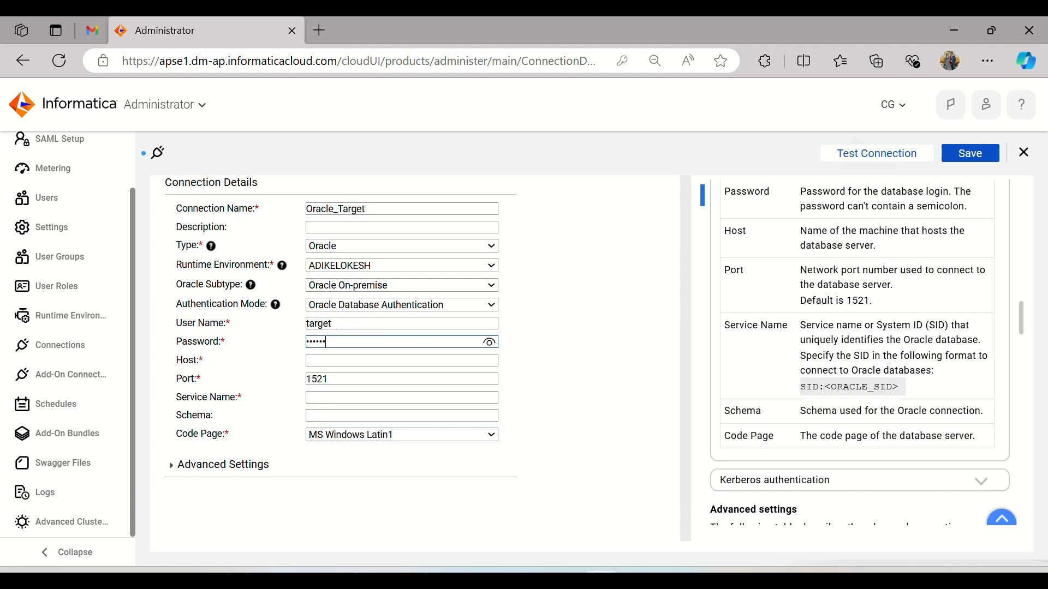
key(Tab)
text(l)
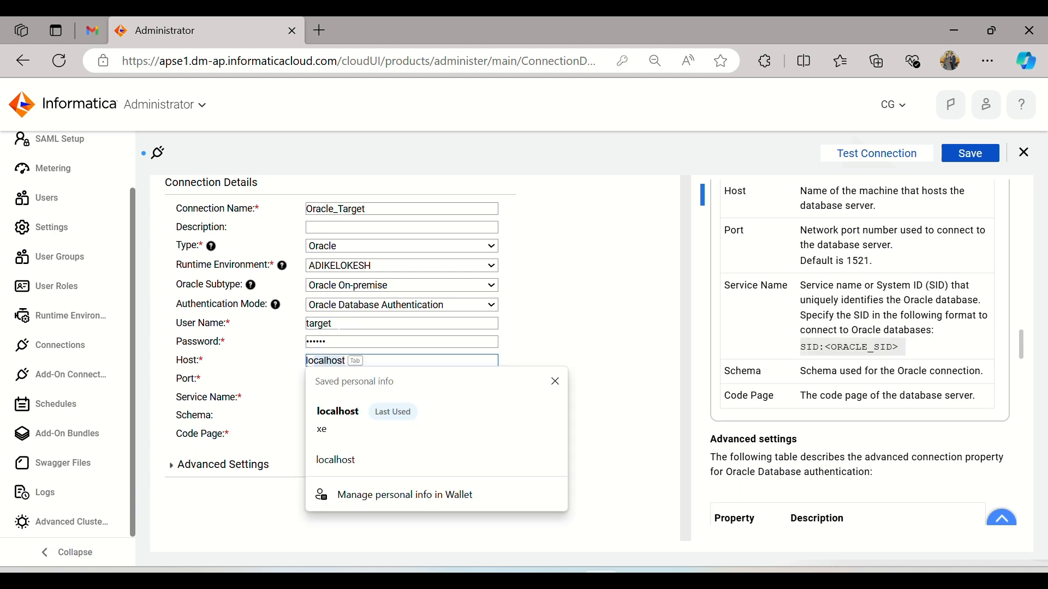
key(Tab)
key(Tab)
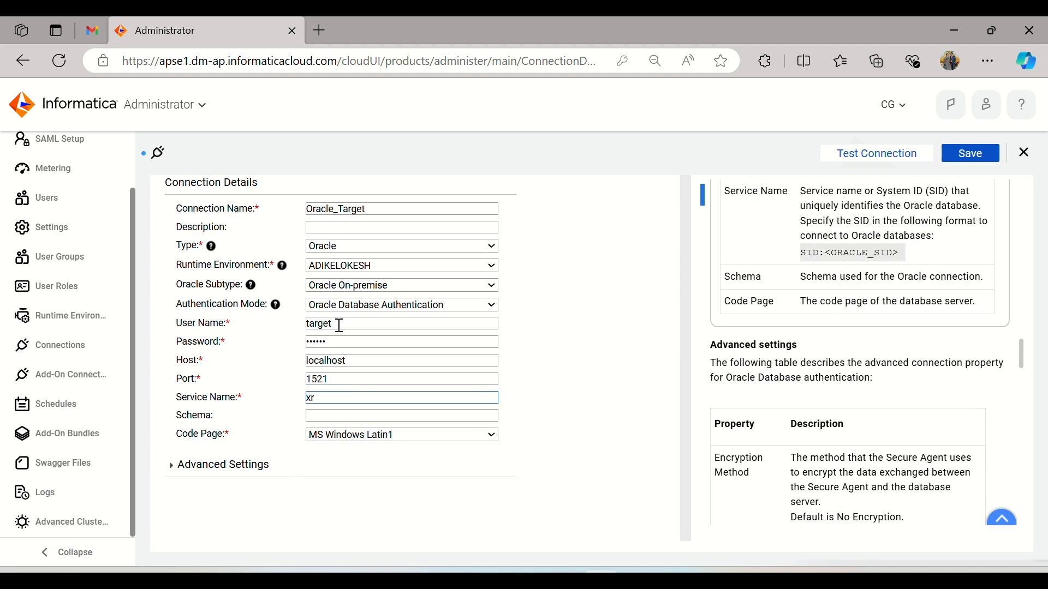
key(Tab)
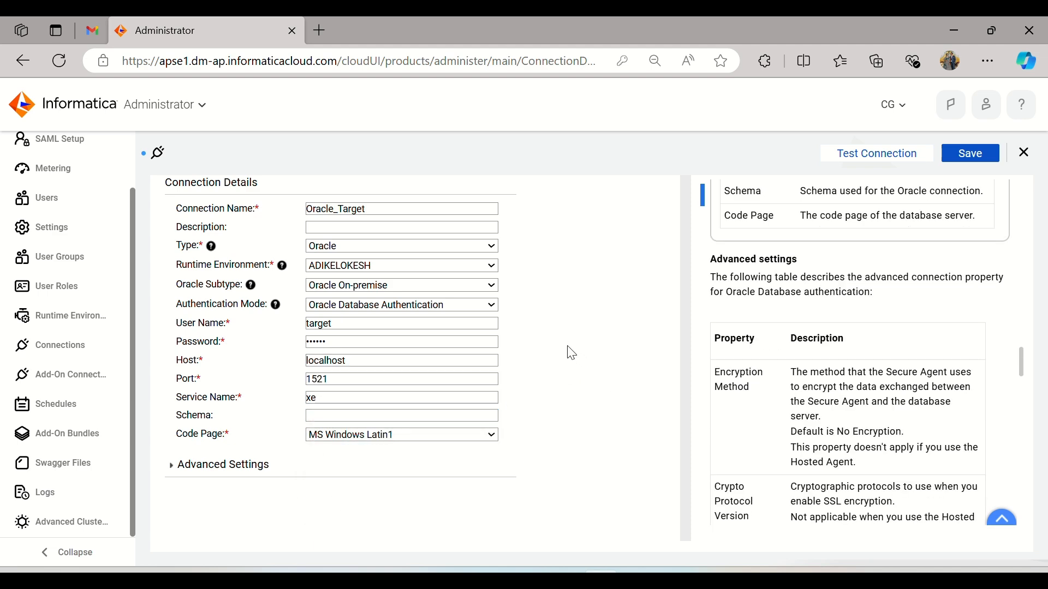
- Test and save Oracle_Target, declining the browser's password prompt, then close it
click(919, 159)
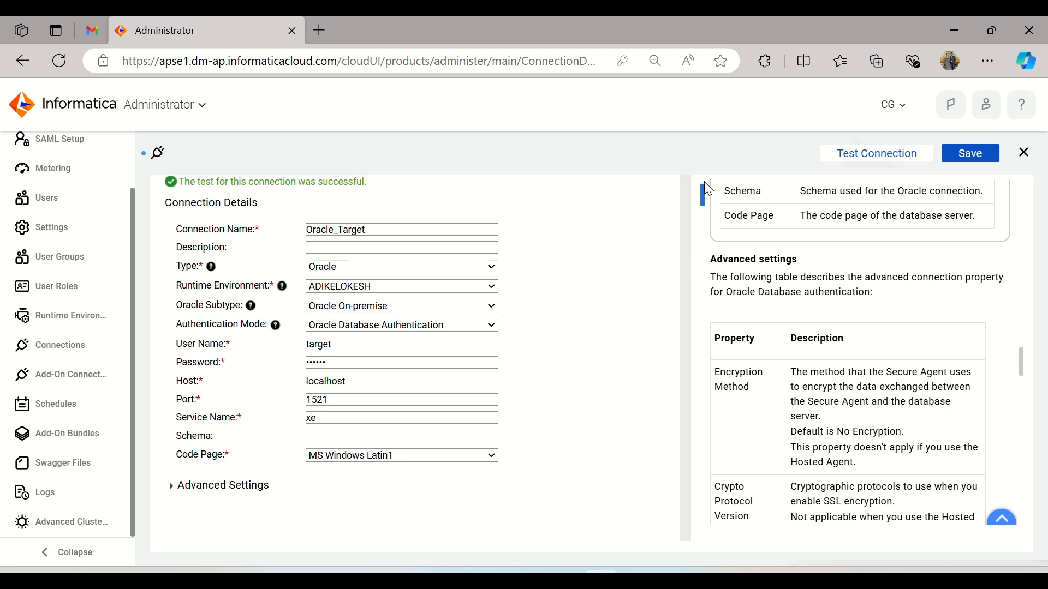
click(972, 154)
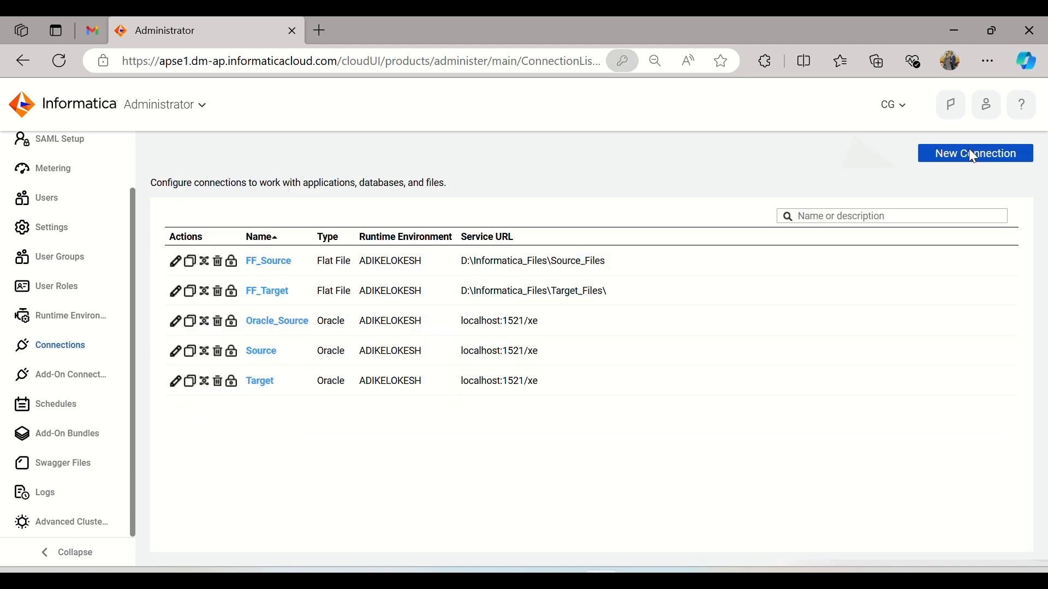
click(662, 263)
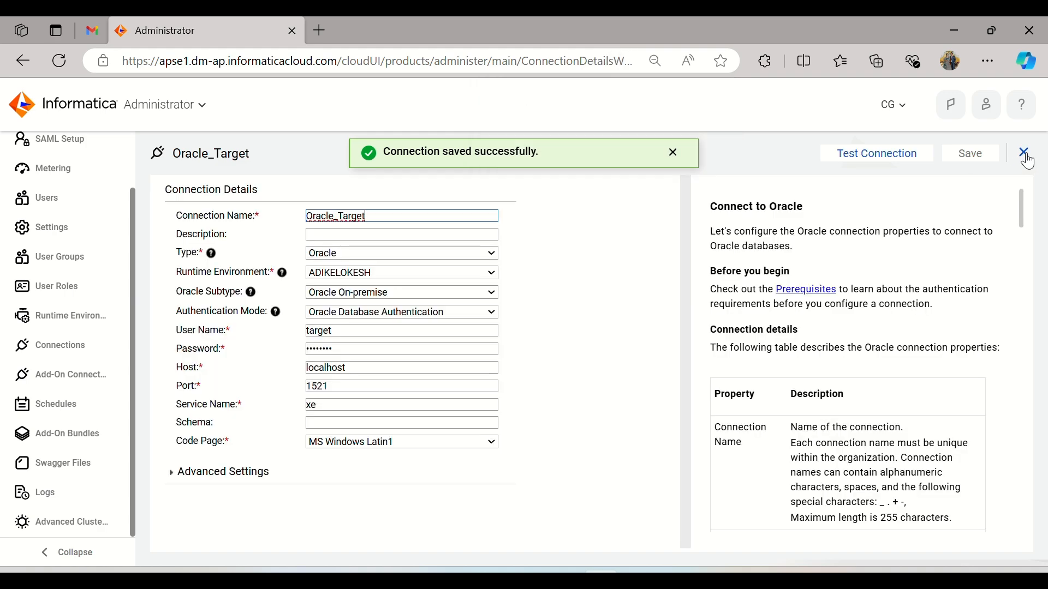
click(1025, 153)
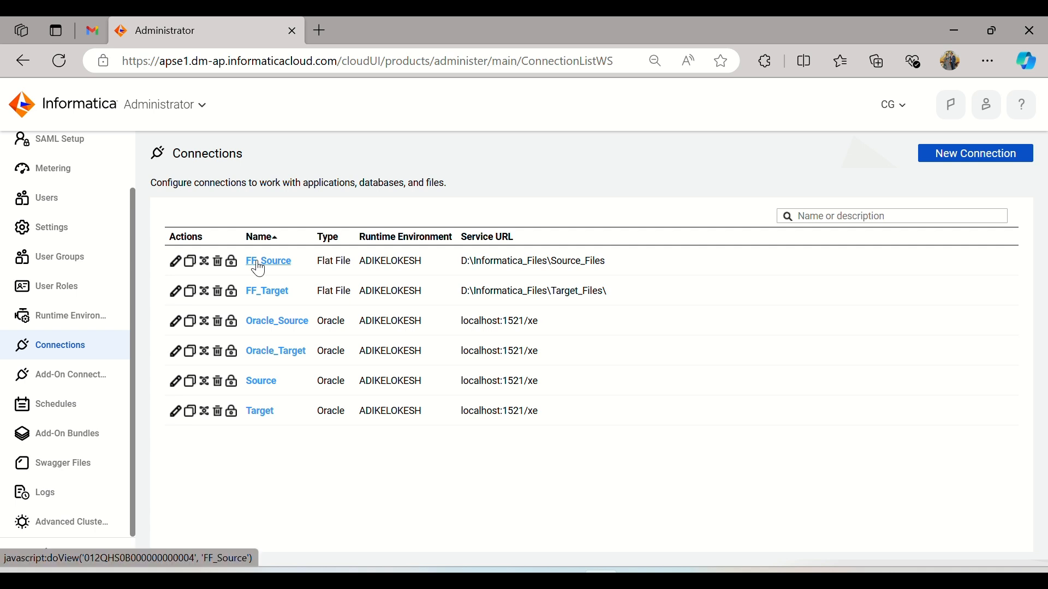
- Open the FF_Source connection for editing and keep its type as Flat File
click(175, 262)
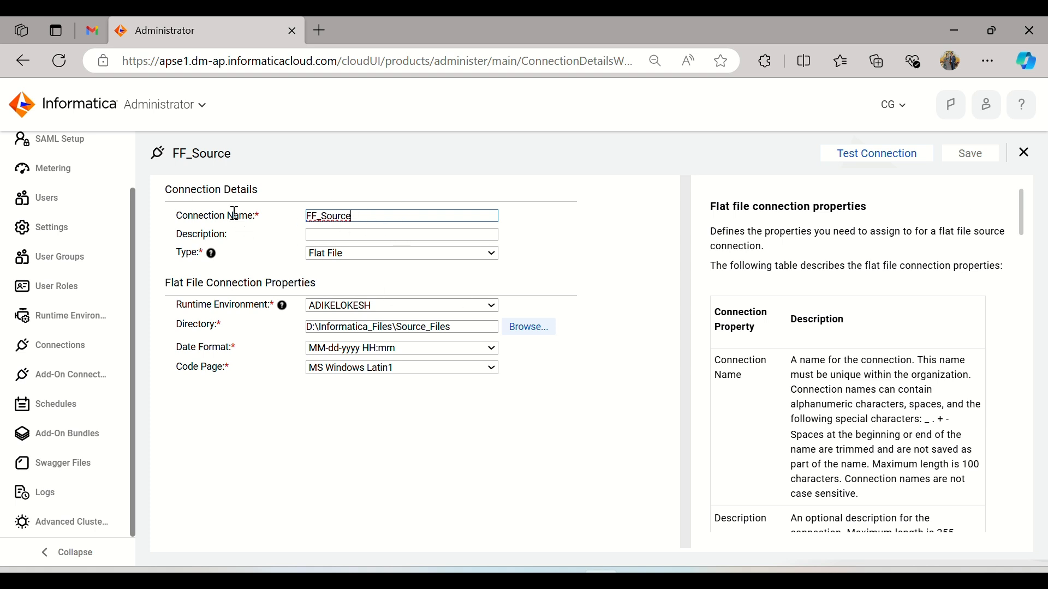
click(476, 257)
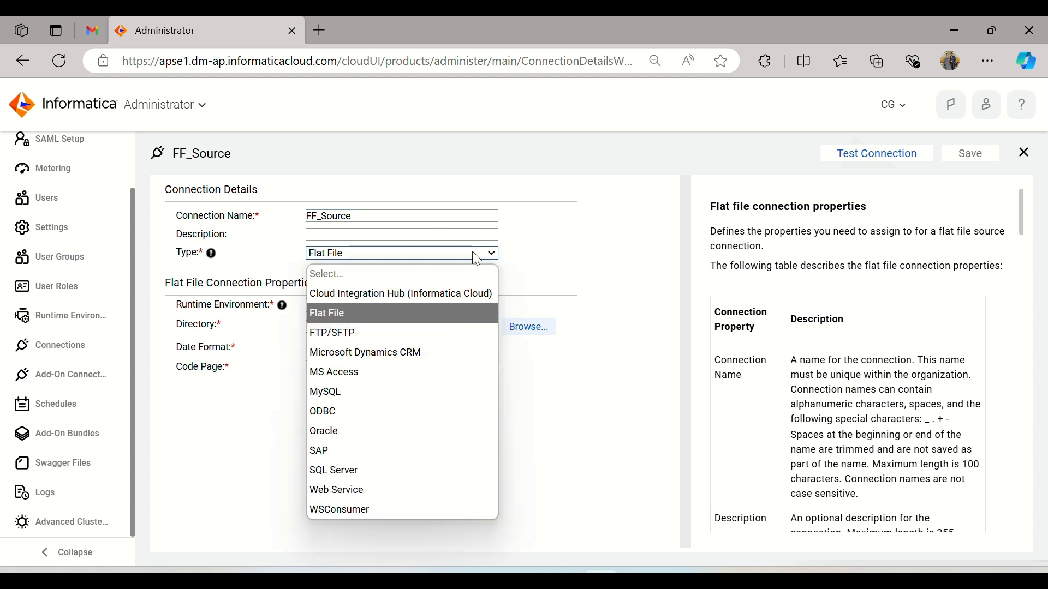
click(346, 312)
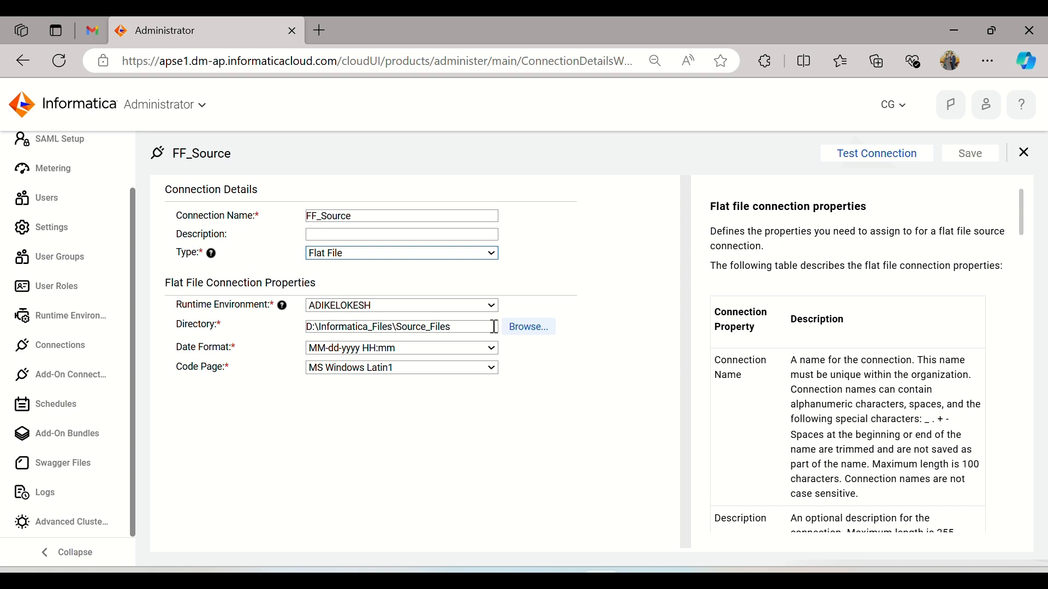
- Browse for the source directory, then bring up File Explorer showing Downloads
click(537, 339)
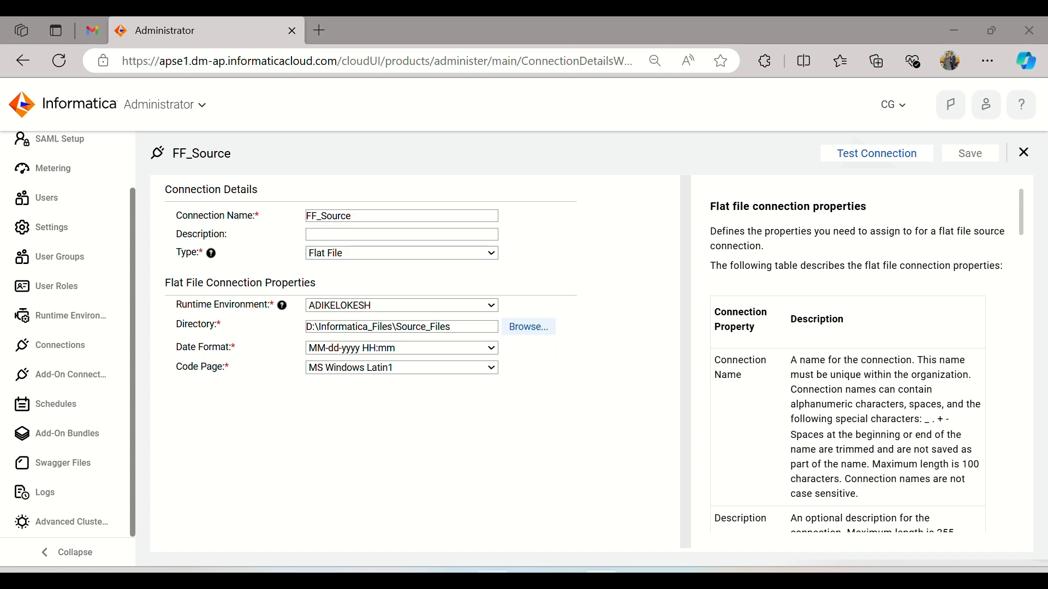
click(493, 581)
click(67, 203)
- Navigate to D:\Informatica_Files\Source_Files in File Explorer to view its files
scroll(97, 424, down, 5)
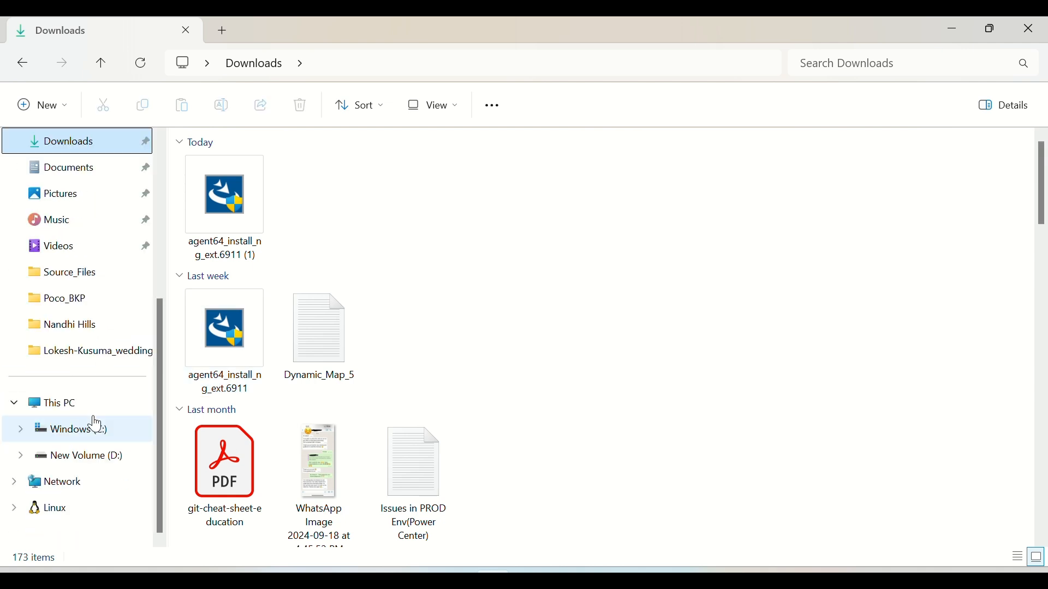
click(89, 459)
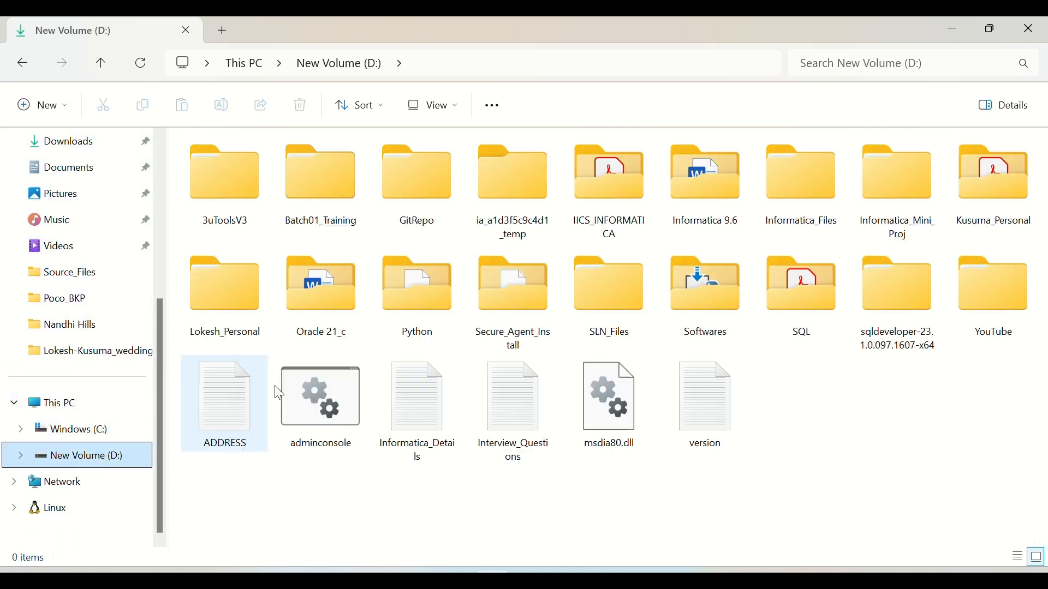
double_click(810, 180)
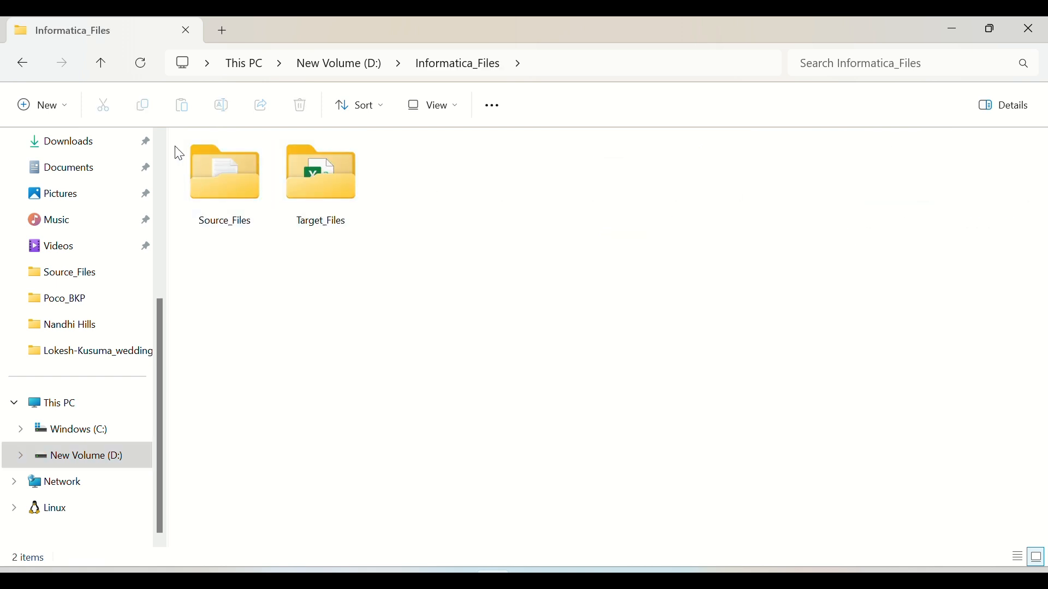
click(226, 206)
double_click(225, 206)
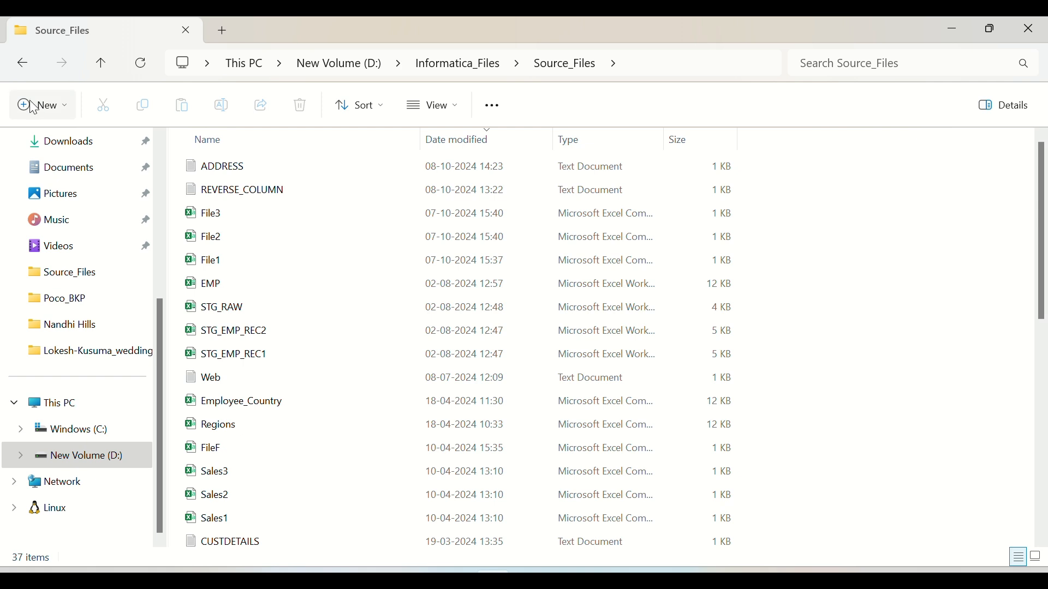
- Go back to Informatica_Files, check Target_Files and the full path, then return to the browser
click(22, 64)
click(307, 191)
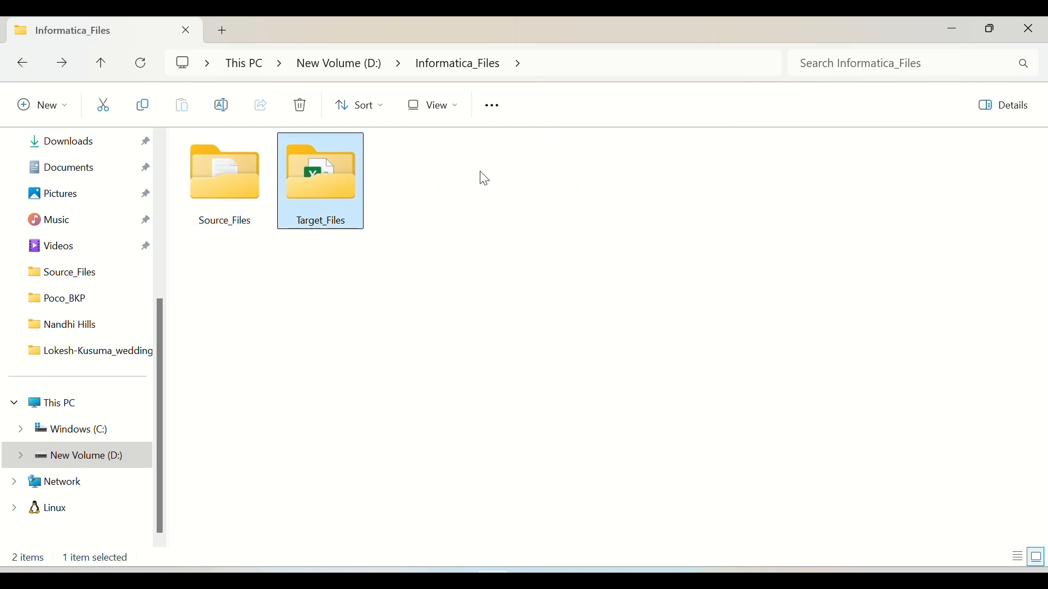
click(735, 71)
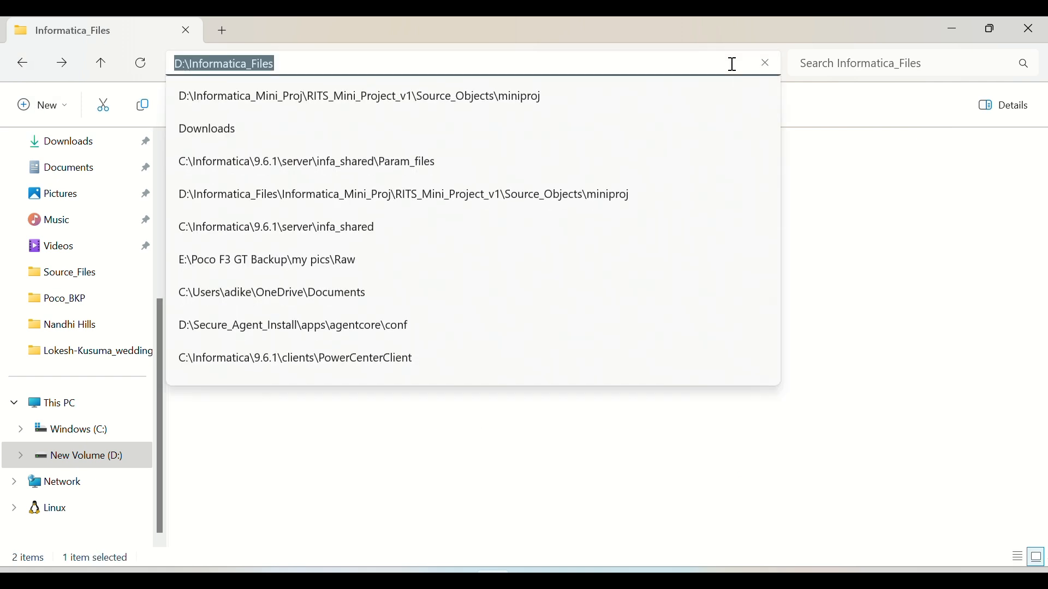
click(578, 413)
key(alt+Tab)
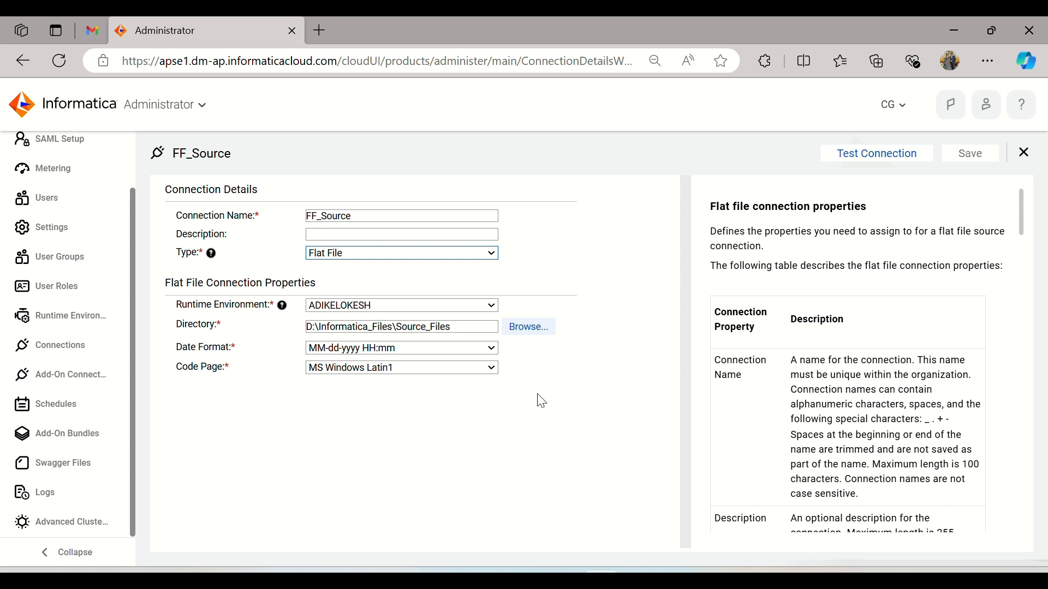
- Test the FF_Source connection, confirm the success message, and close the connection
click(869, 154)
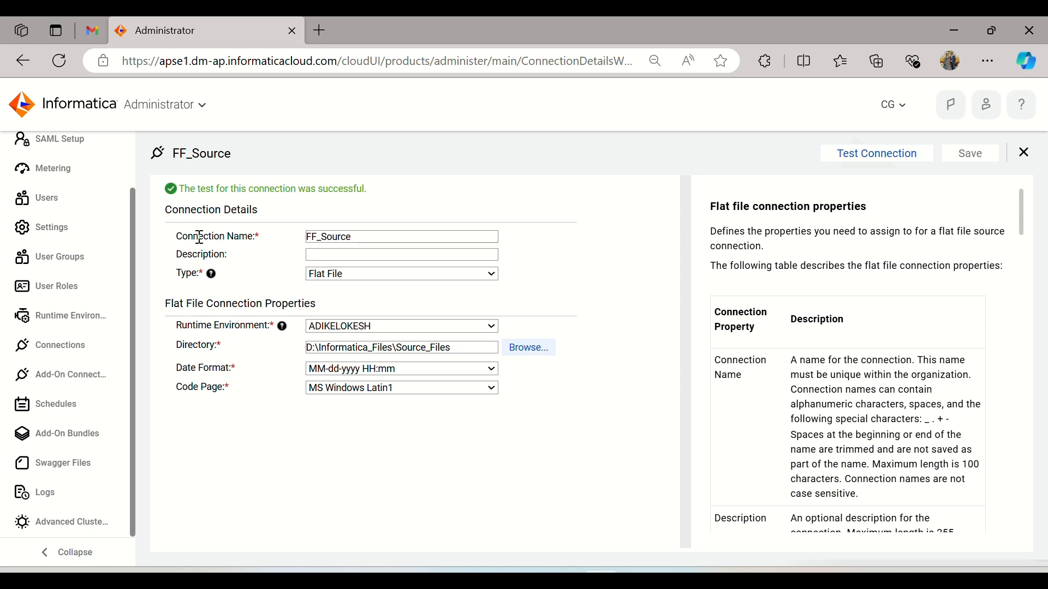
drag(183, 190, 370, 190)
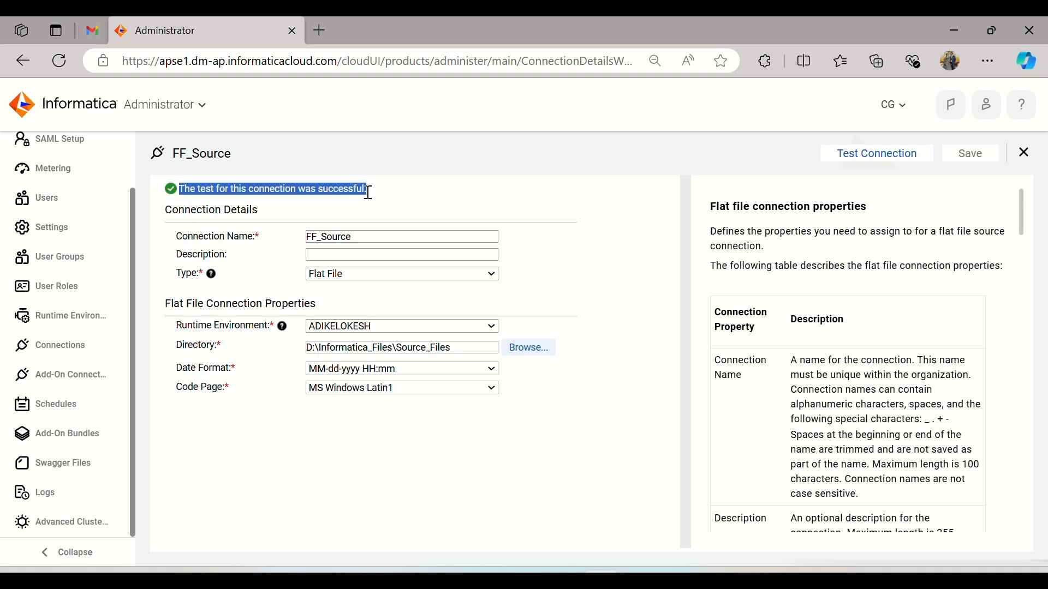
click(1022, 154)
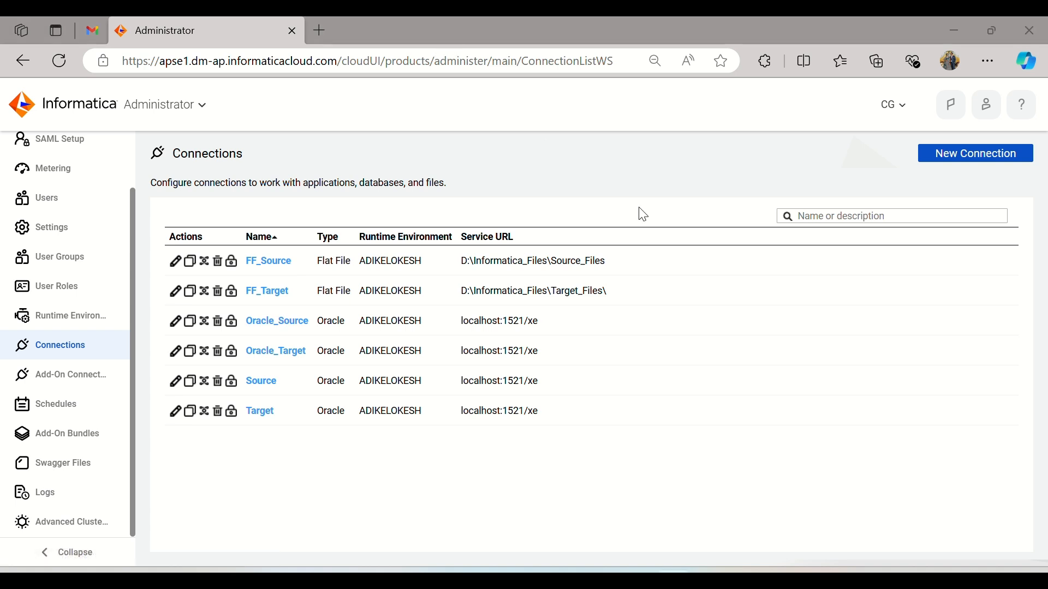
- Check the "conn's" mention in the Word Day-1 notes, then go to the Add-On Connectors catalog
key(alt+Tab)
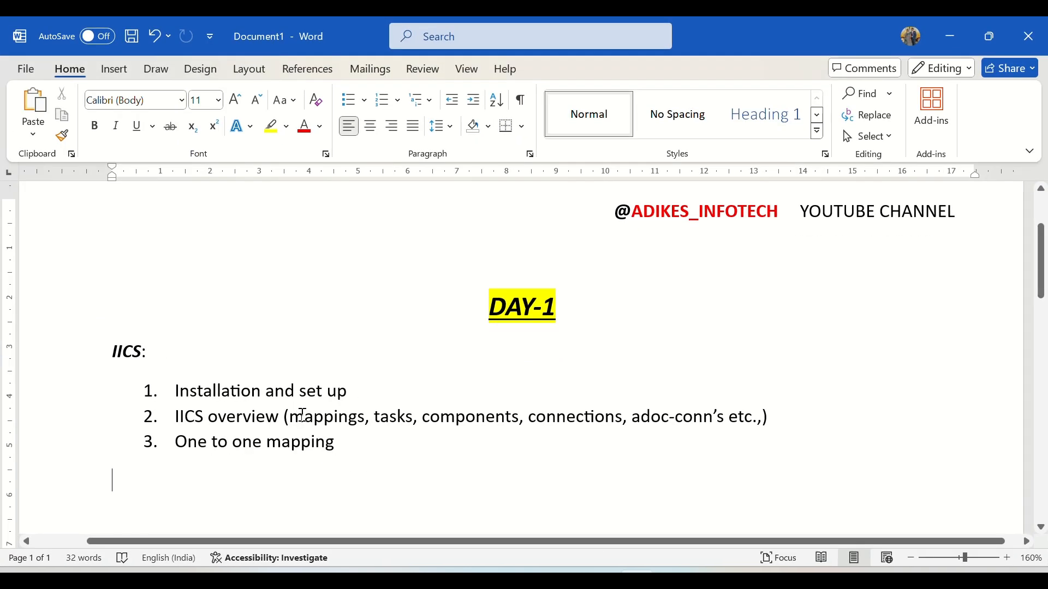
double_click(680, 413)
click(593, 557)
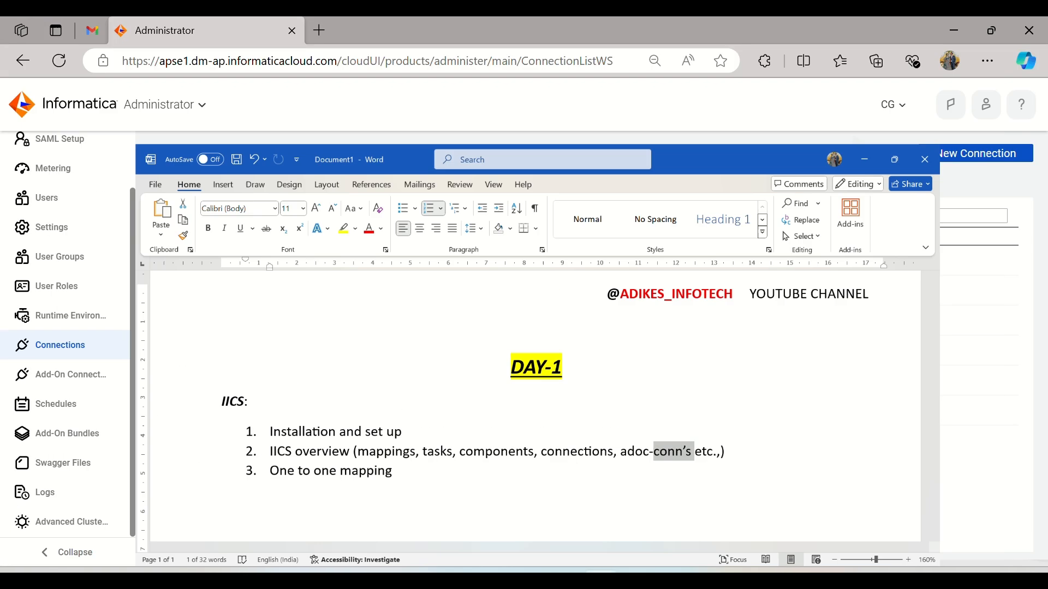
click(70, 381)
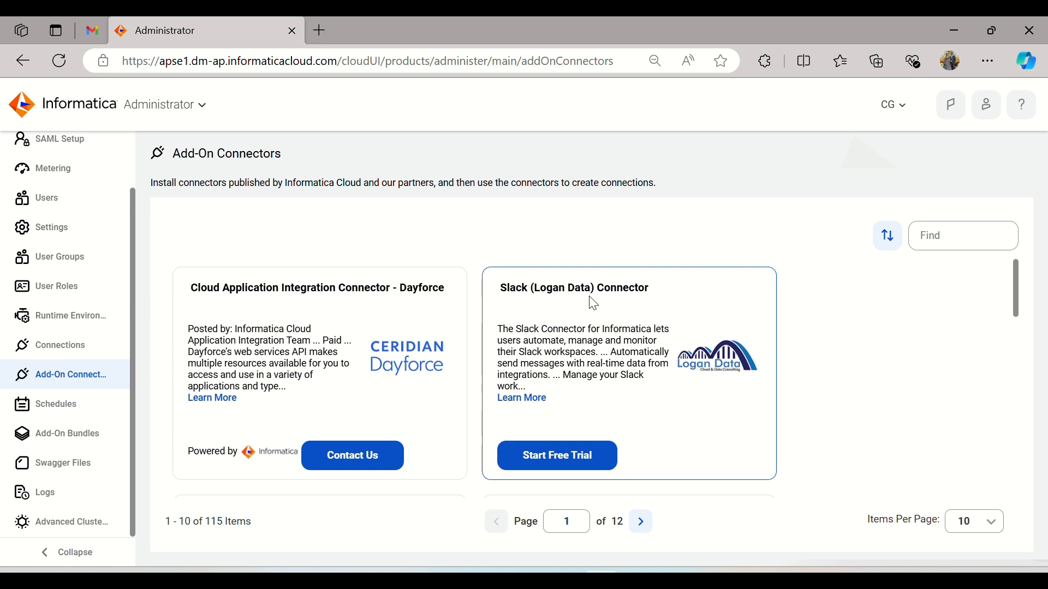
- Scroll through the first page of connector cards and move to page 2
scroll(594, 304, down, 4)
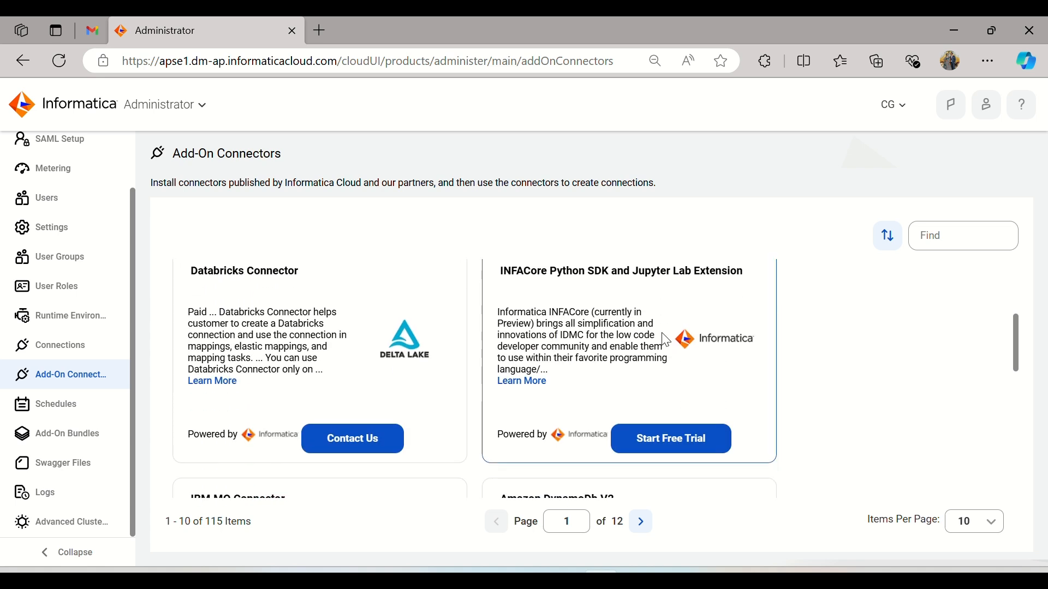
scroll(662, 340, up, 4)
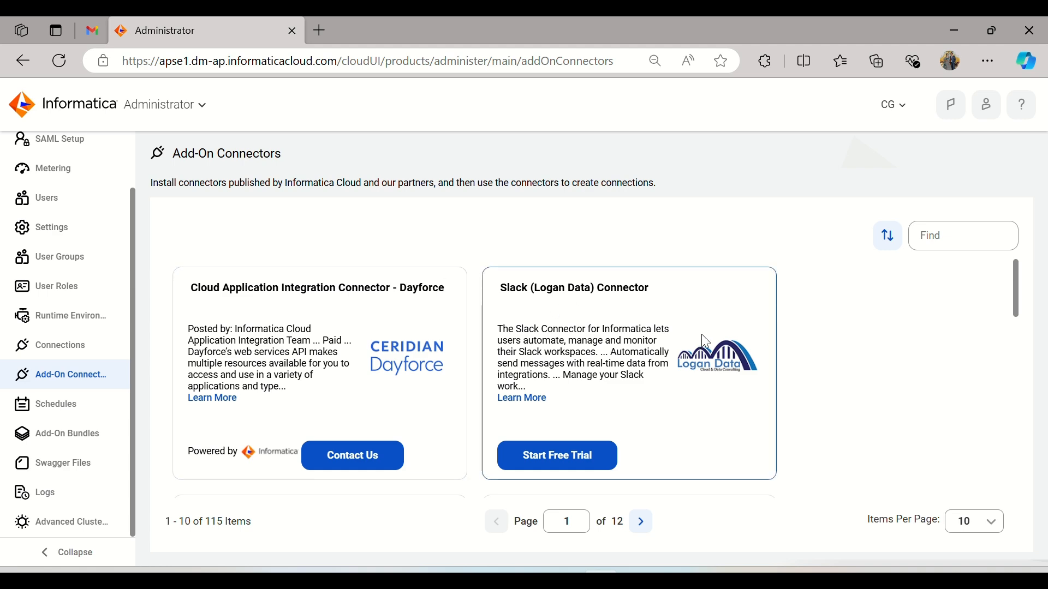
scroll(740, 363, down, 4)
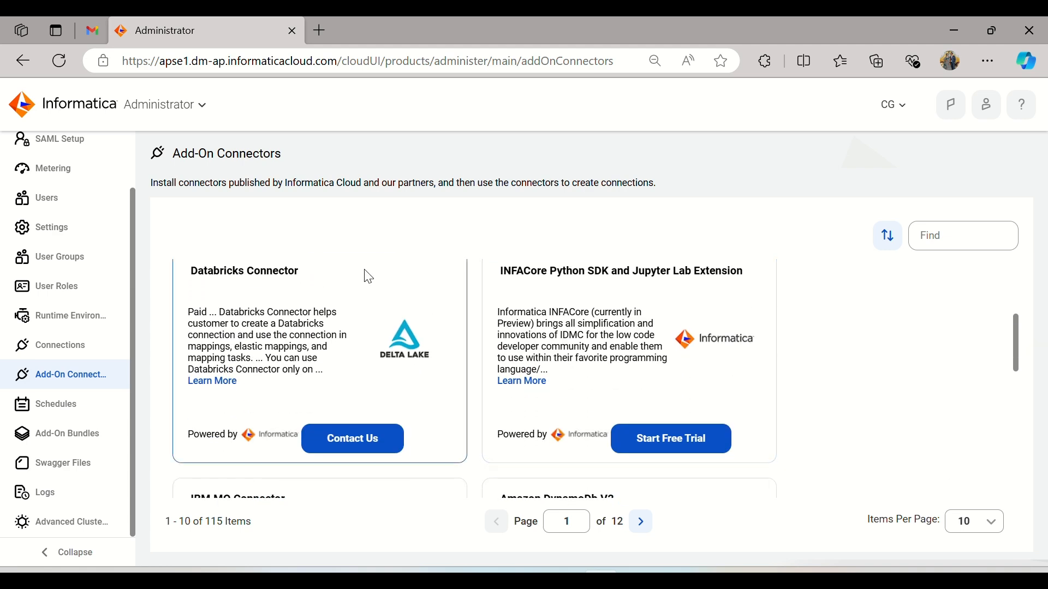
scroll(371, 281, down, 2)
scroll(372, 285, down, 2)
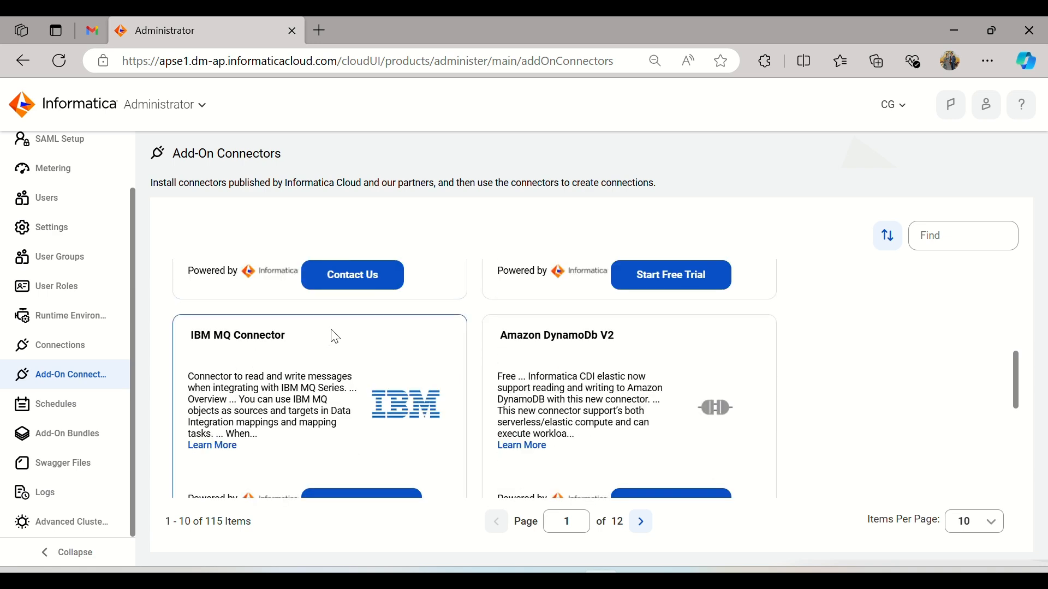
scroll(611, 372, down, 2)
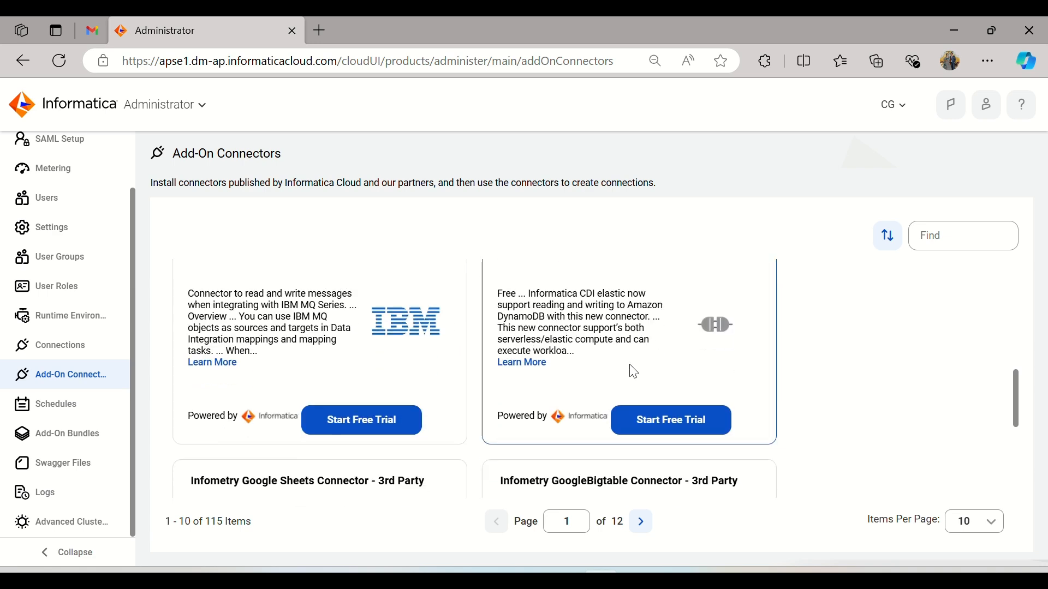
scroll(633, 373, down, 8)
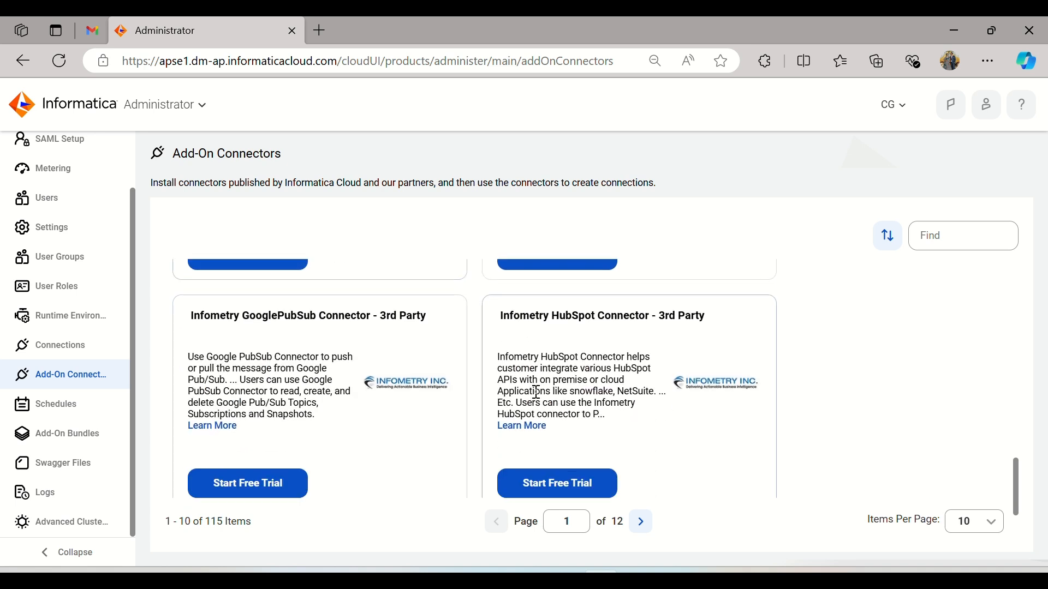
click(644, 523)
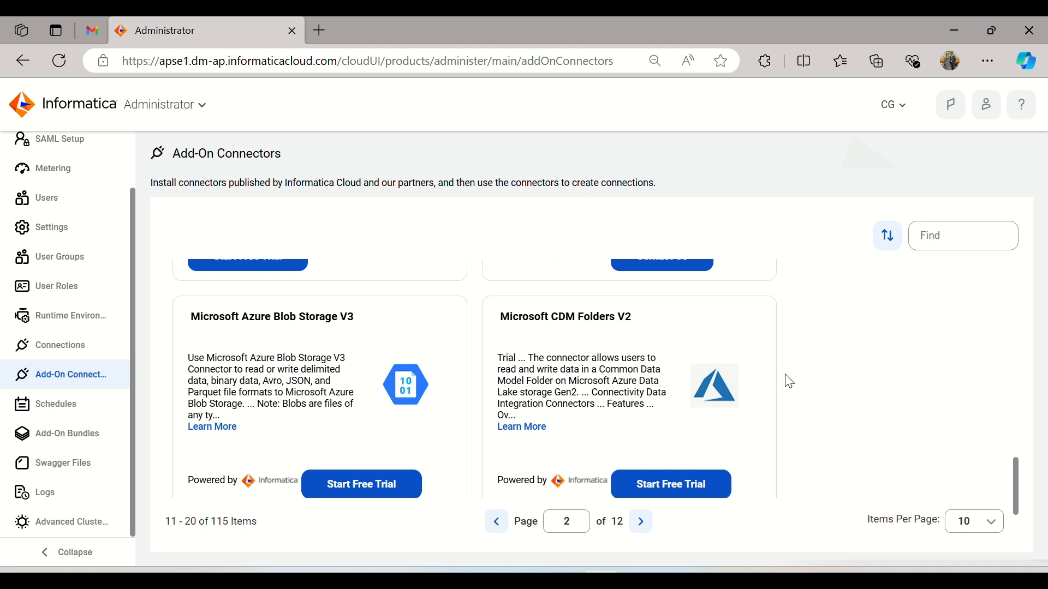
- Look over page 2's connectors and advance to page 3 (items 21–30)
scroll(790, 382, up, 5)
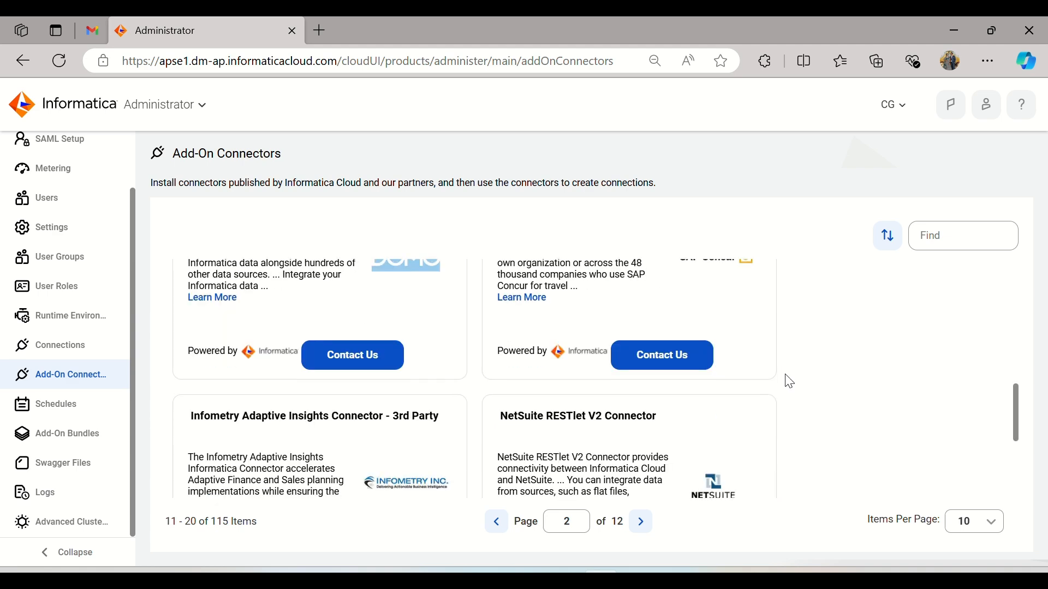
scroll(790, 382, up, 3)
scroll(789, 382, down, 5)
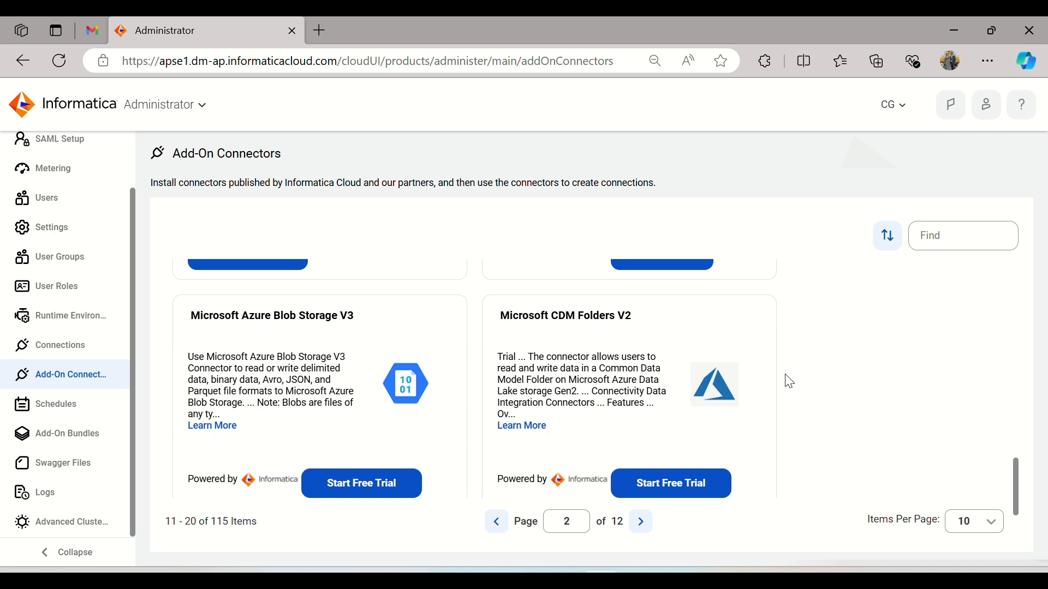
click(642, 523)
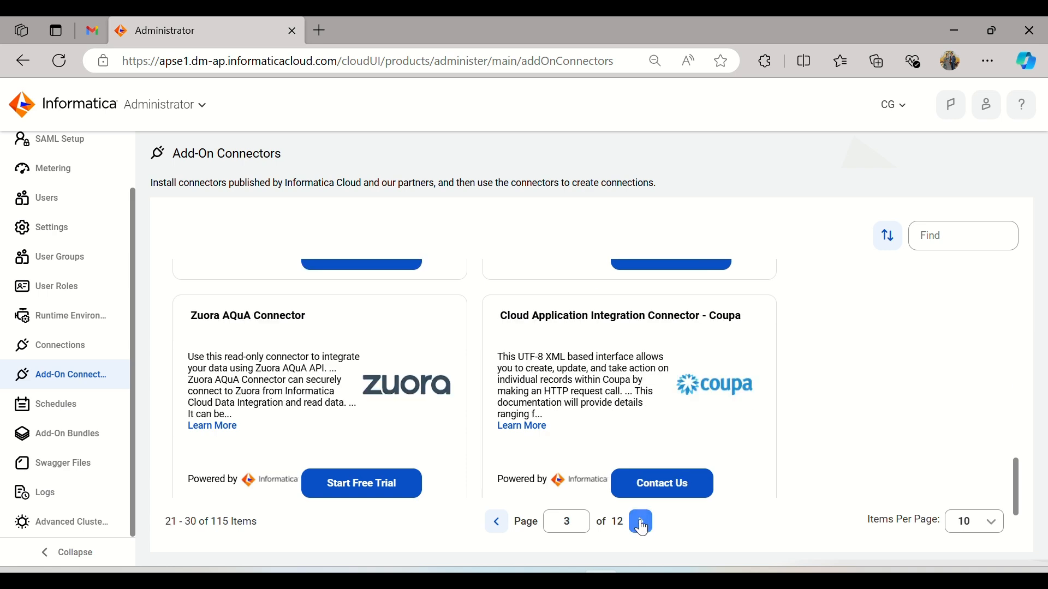
scroll(708, 395, down, 5)
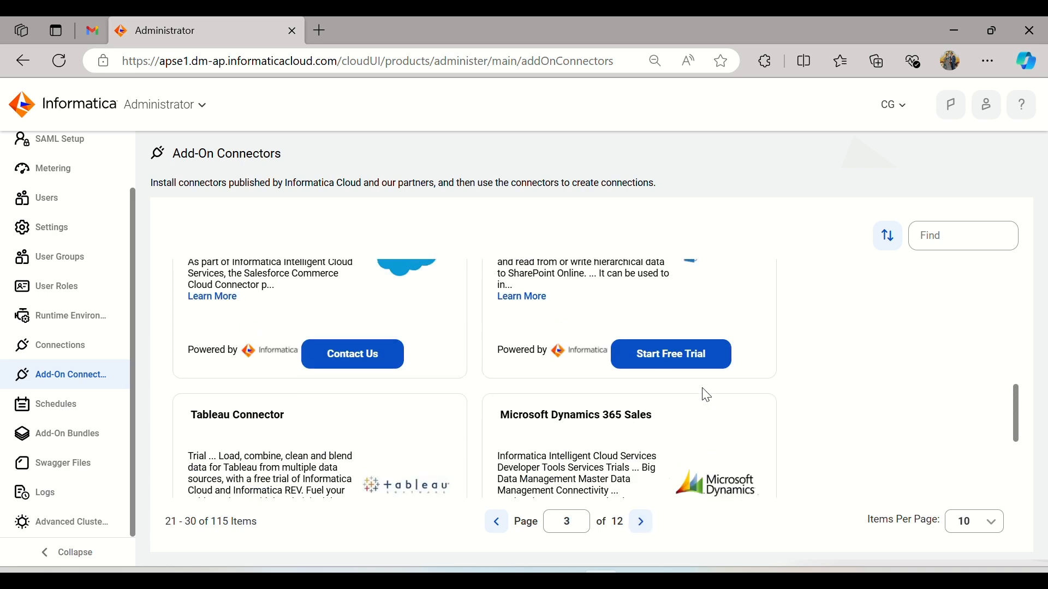
scroll(707, 395, up, 3)
scroll(533, 326, up, 5)
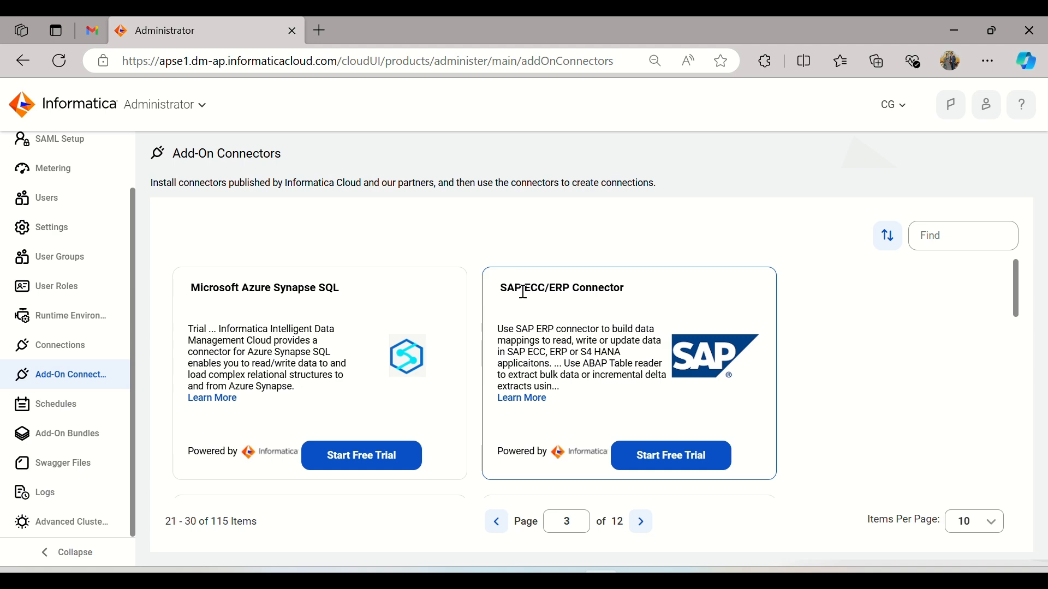
- Scroll through page 3's connectors and advance to page 4
scroll(416, 346, down, 7)
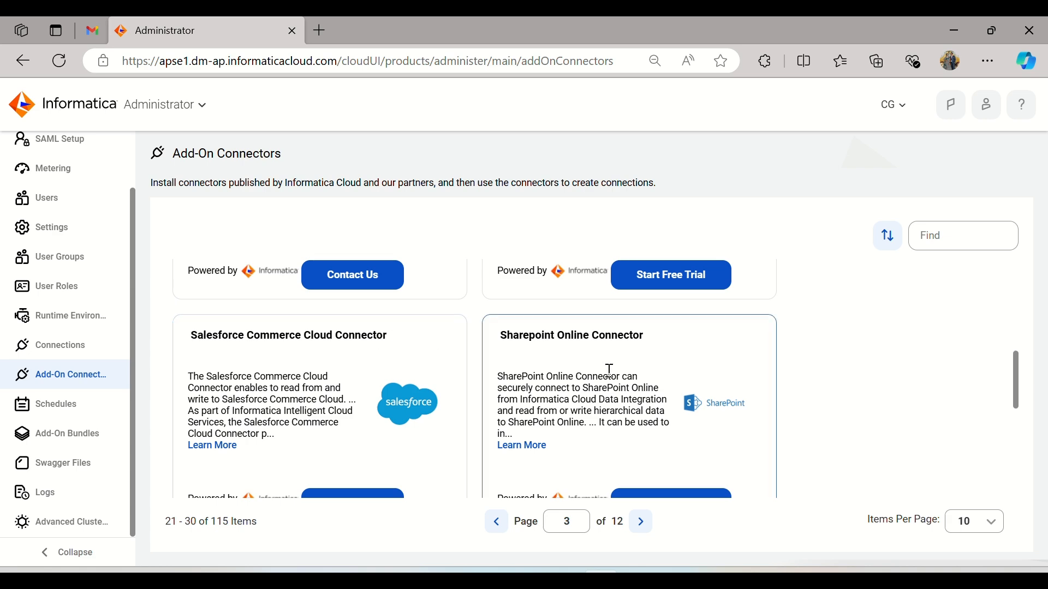
scroll(605, 355, down, 5)
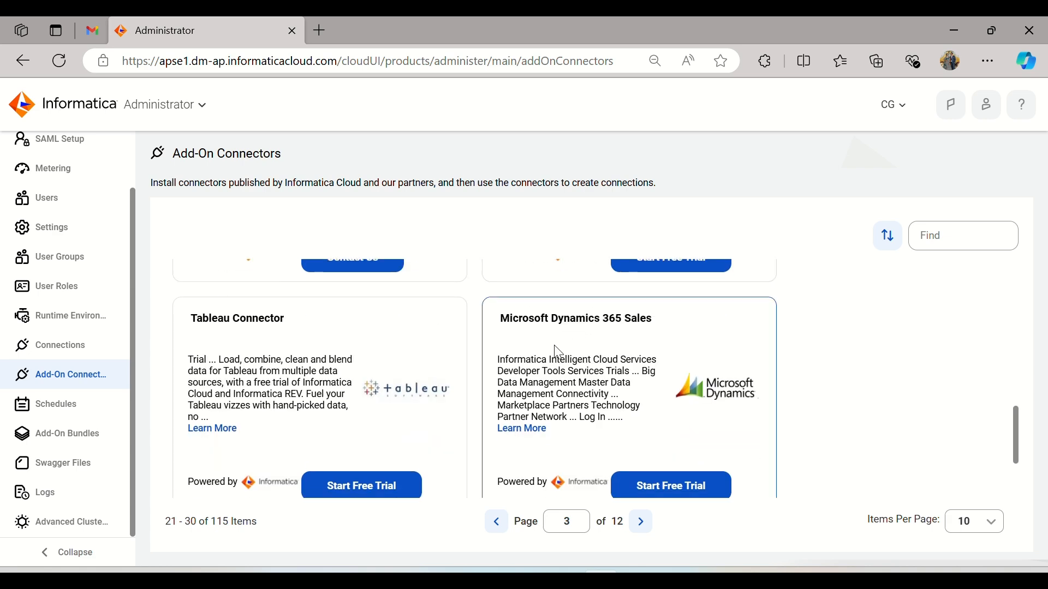
scroll(611, 344, down, 5)
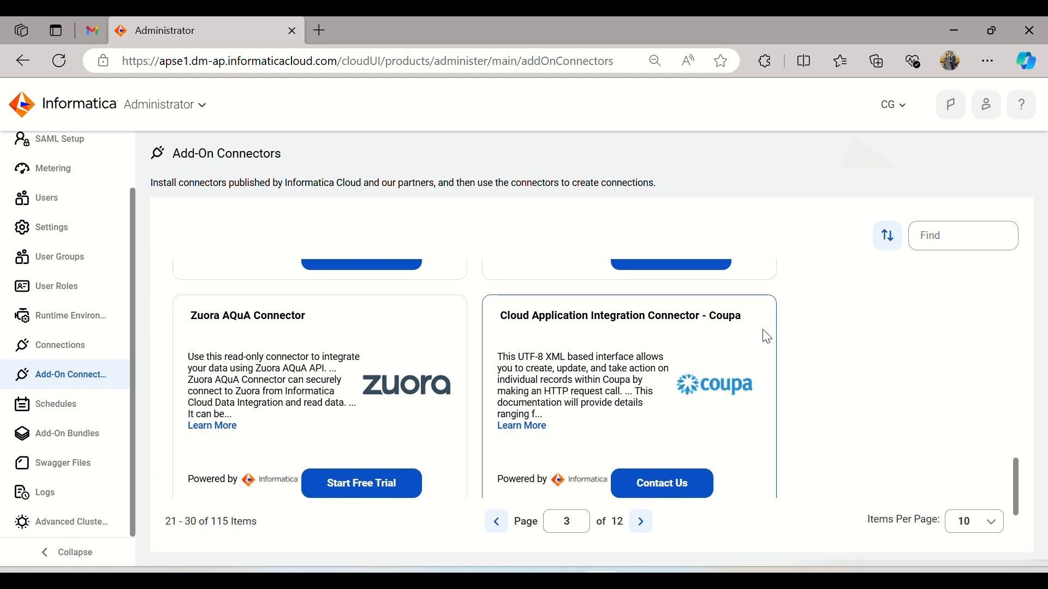
click(644, 524)
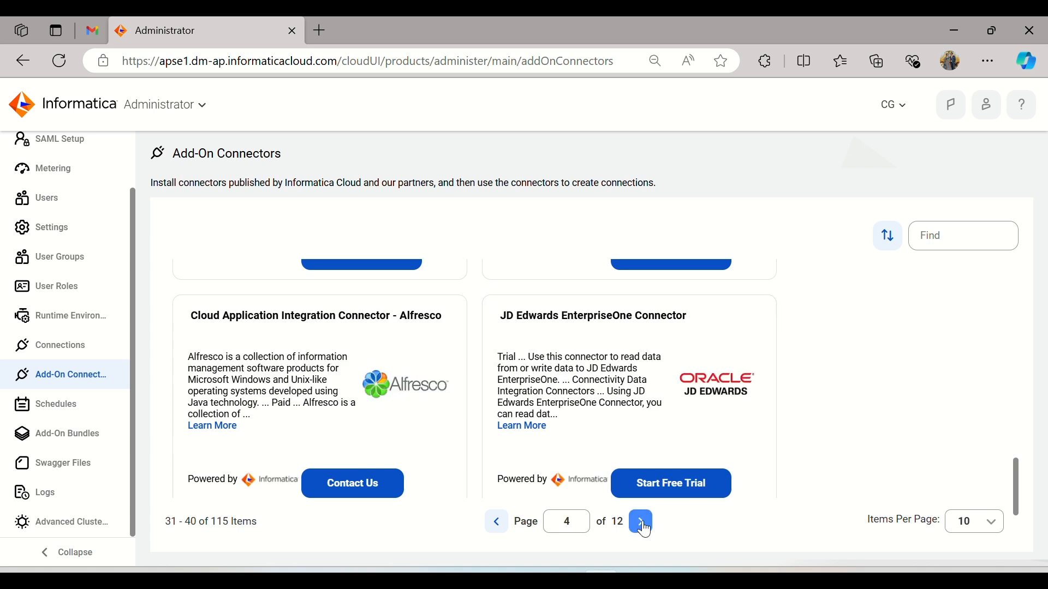
- Skim page 4, then page forward through pages 5 and 6 to page 7 (61–70 of 115)
scroll(570, 362, up, 4)
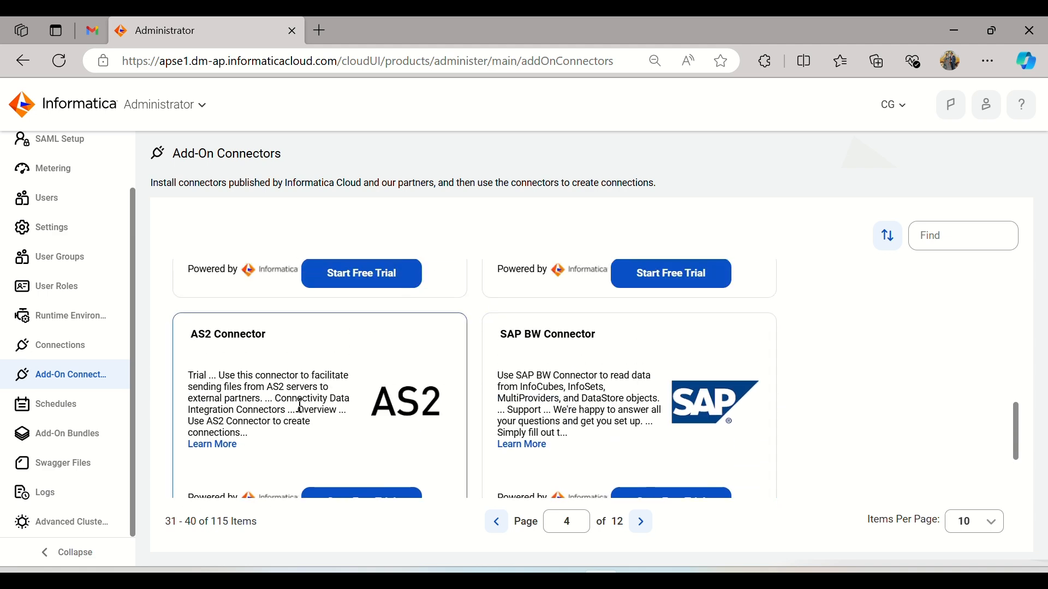
scroll(301, 407, up, 4)
scroll(301, 407, down, 4)
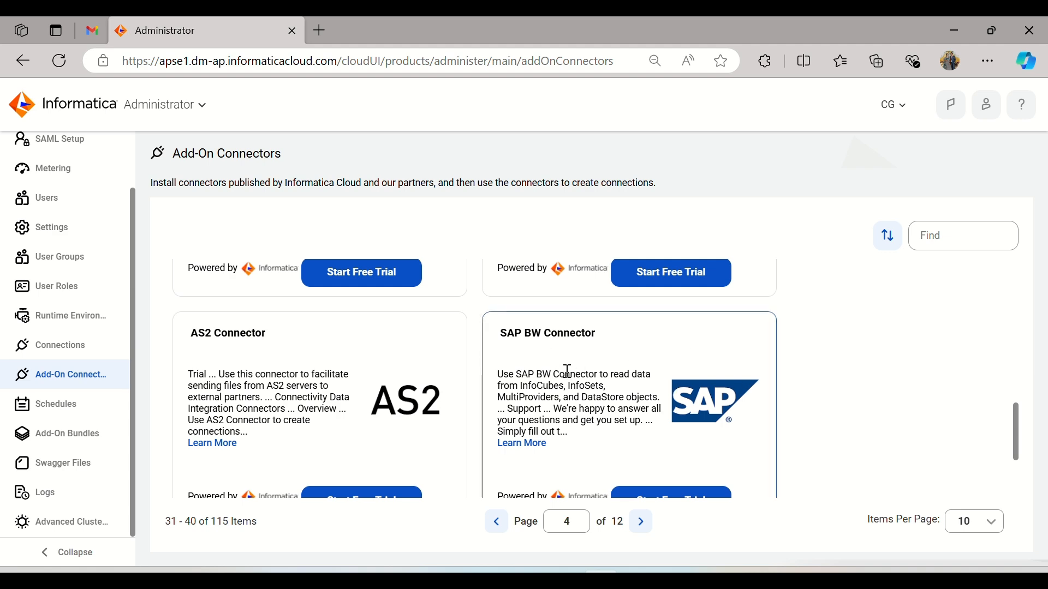
scroll(398, 341, down, 4)
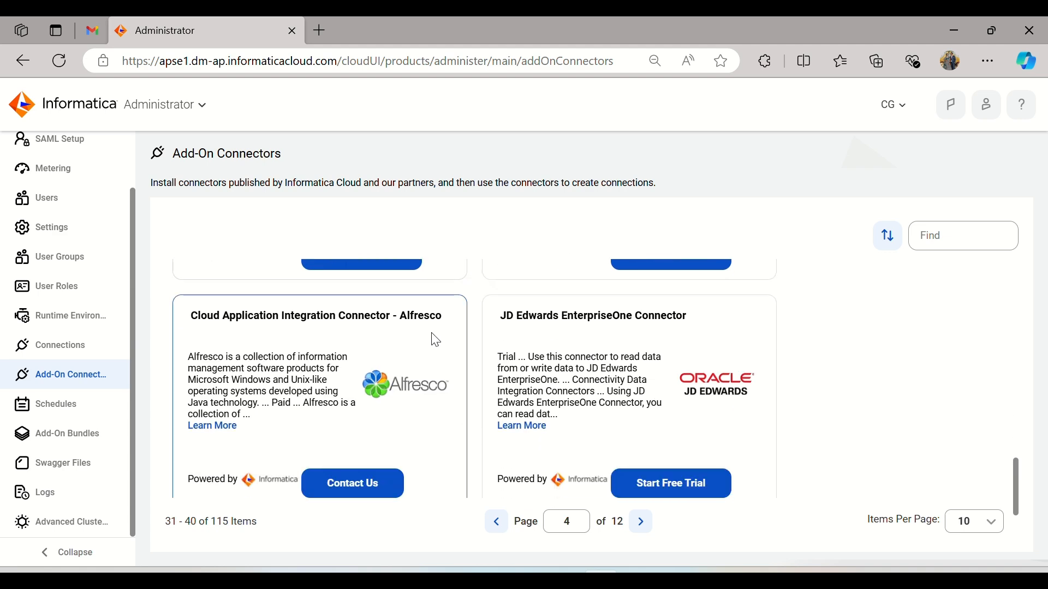
click(644, 526)
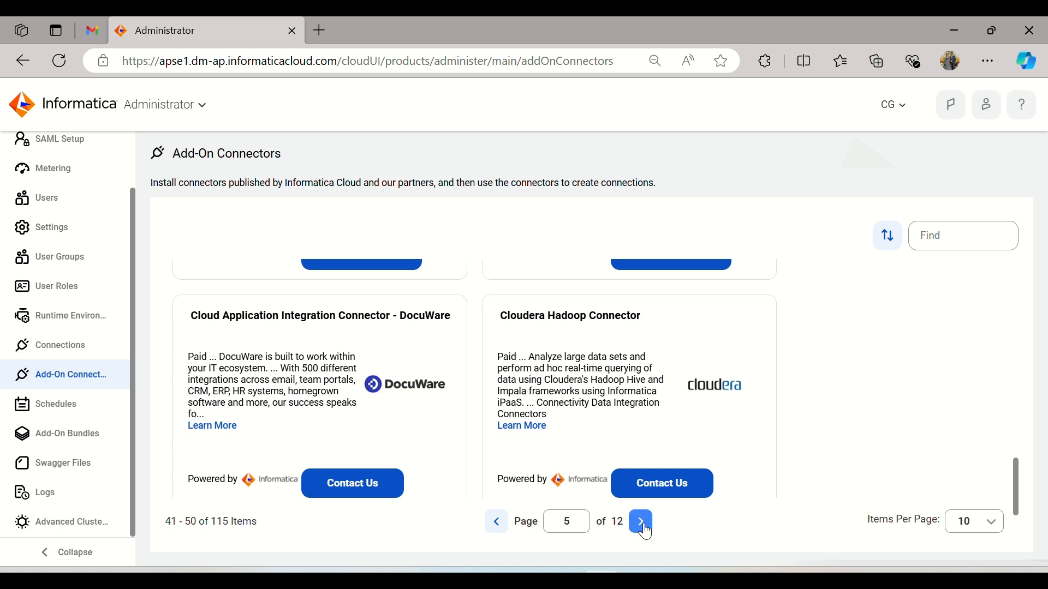
click(644, 525)
click(644, 526)
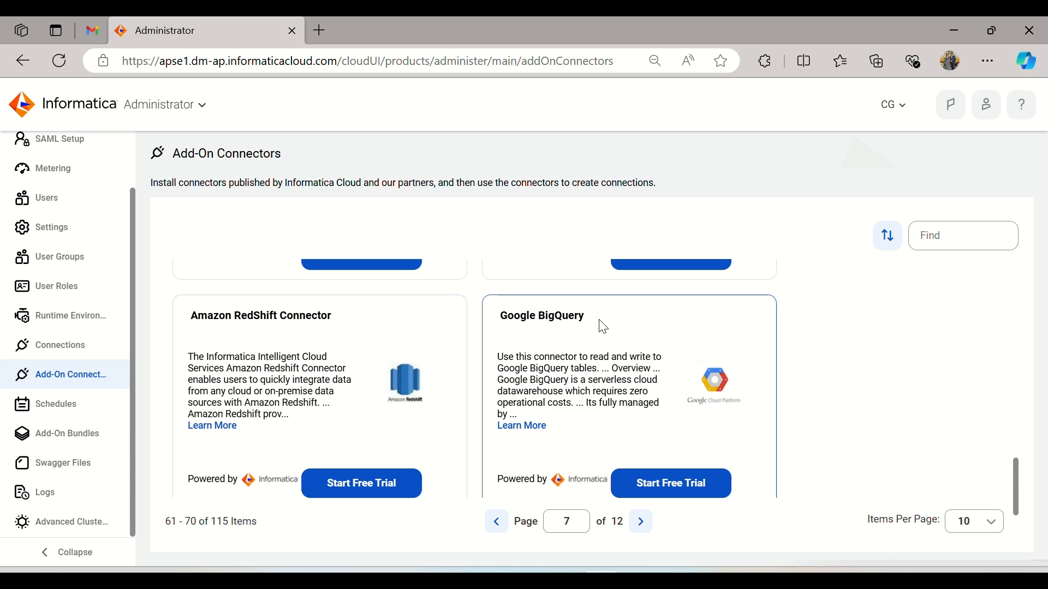
scroll(715, 362, up, 10)
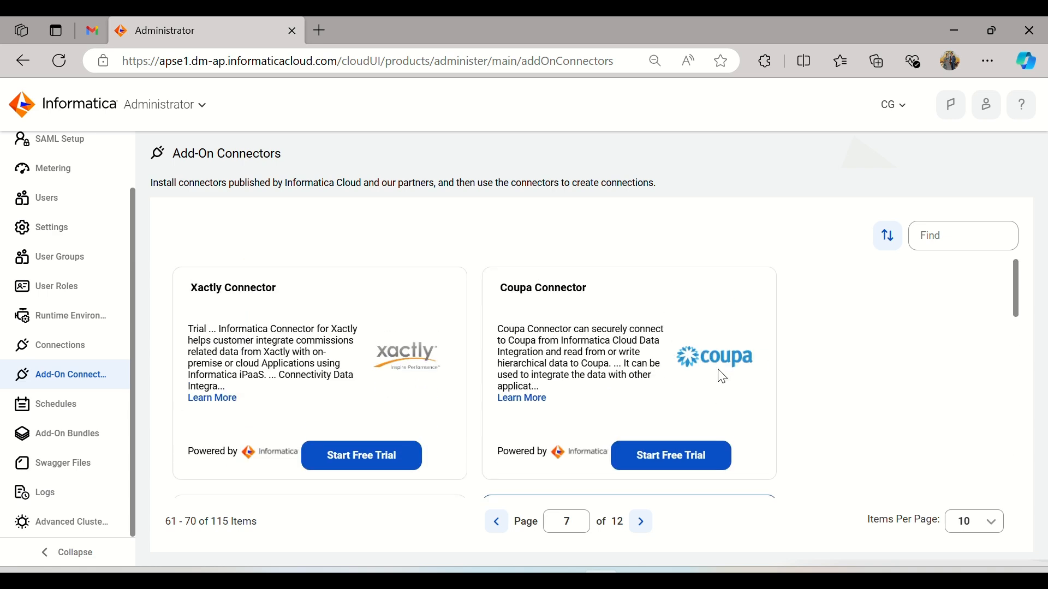
- Search the catalog for 'snowfl' to narrow it to Informatica for Snowflake Data Cloud
click(933, 239)
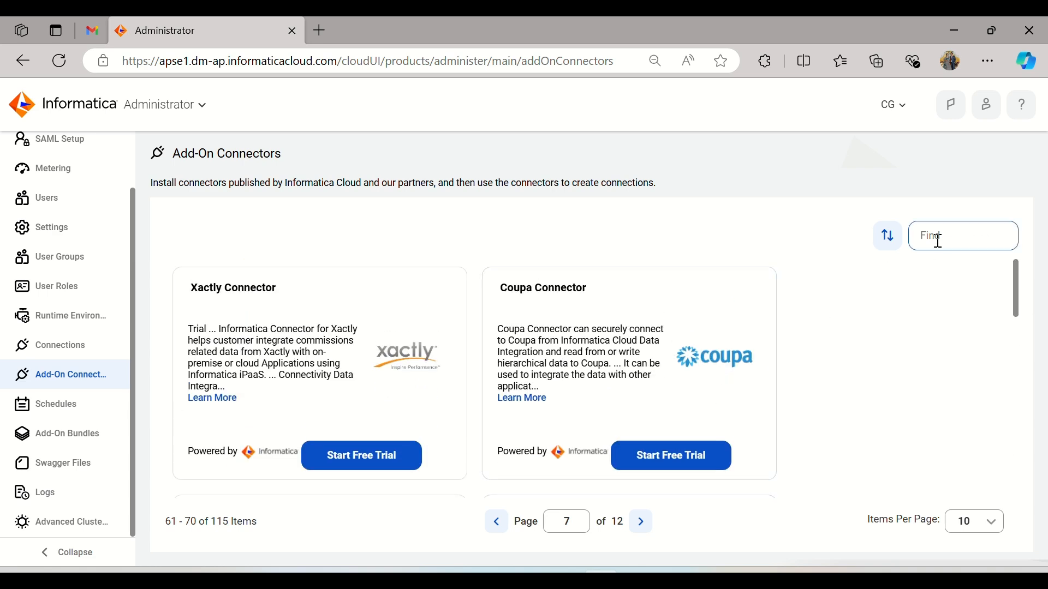
text(snowflake)
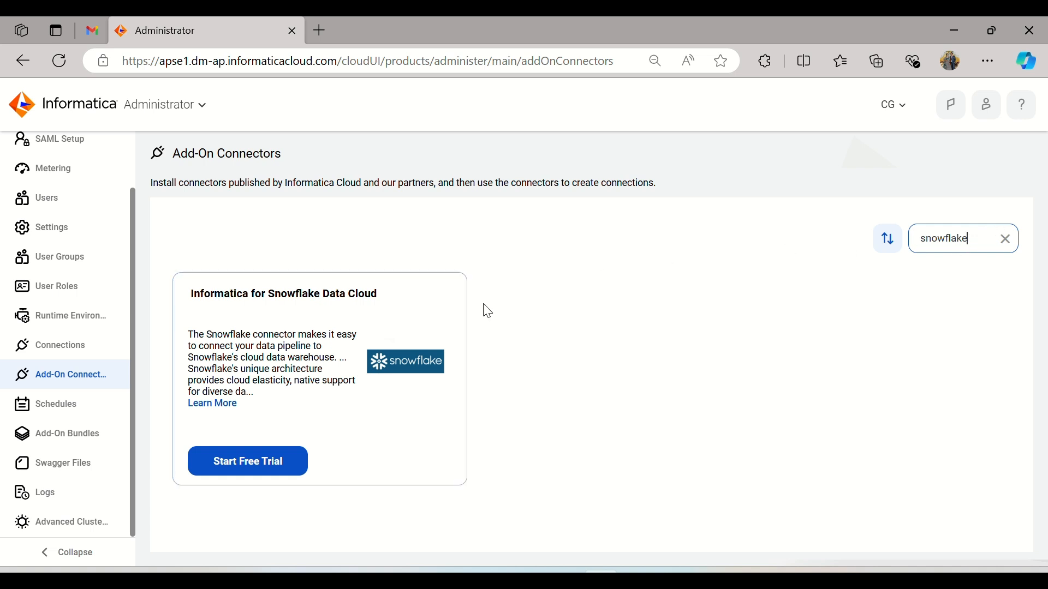
click(321, 344)
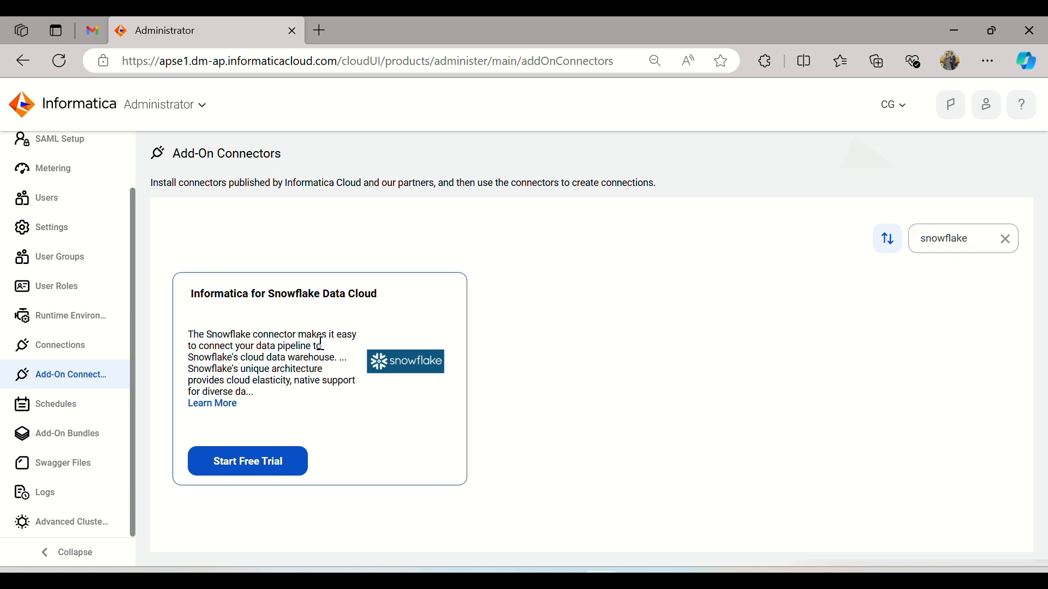
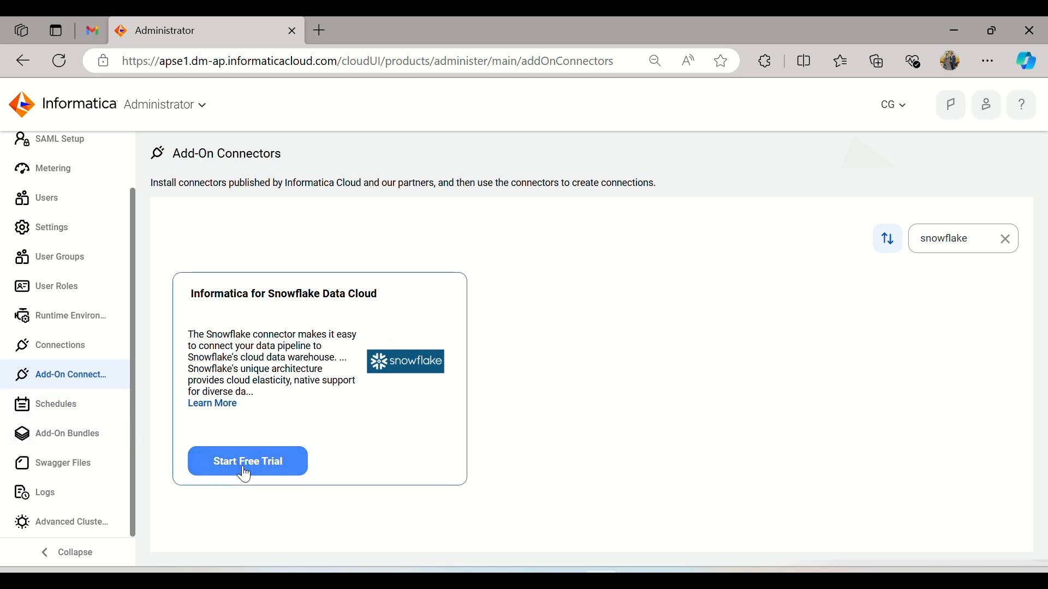
- Clear the 'snowfl' connector filter, open the Connections list, then bring up the Word notes
click(1007, 240)
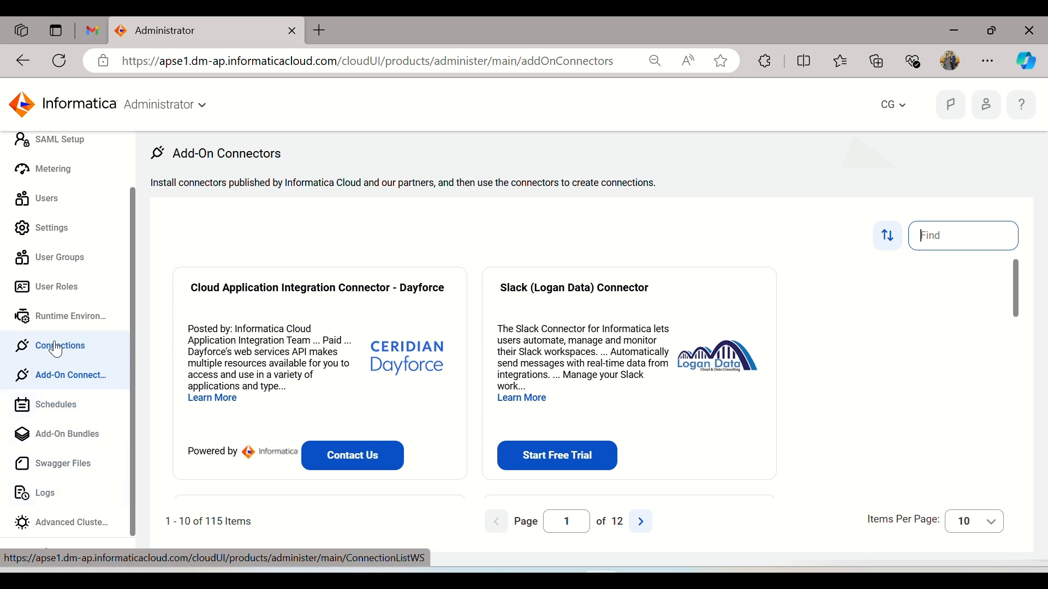
scroll(60, 327, up, 2)
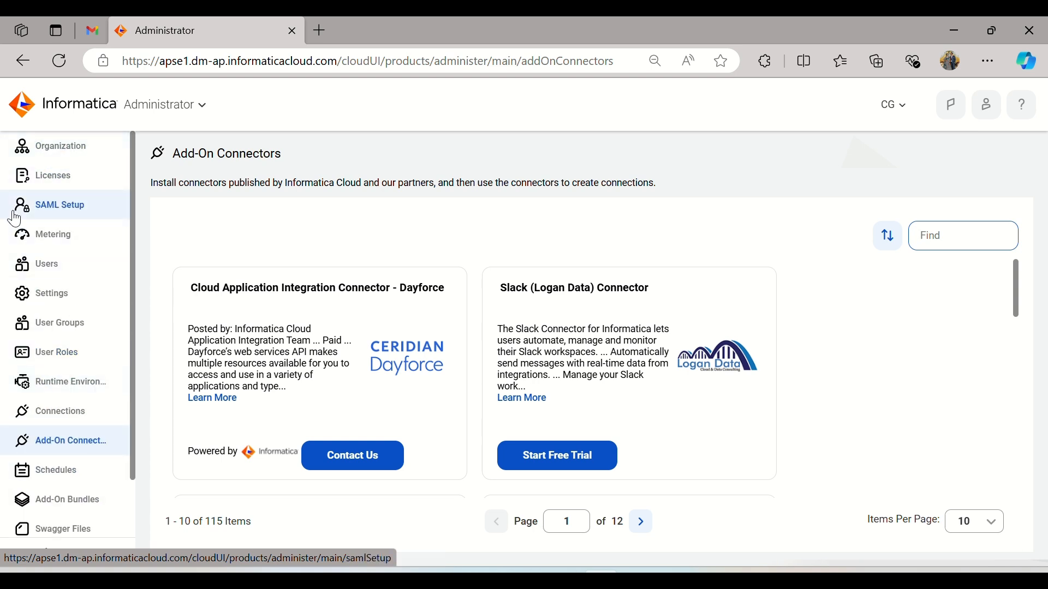
scroll(44, 283, down, 2)
click(66, 355)
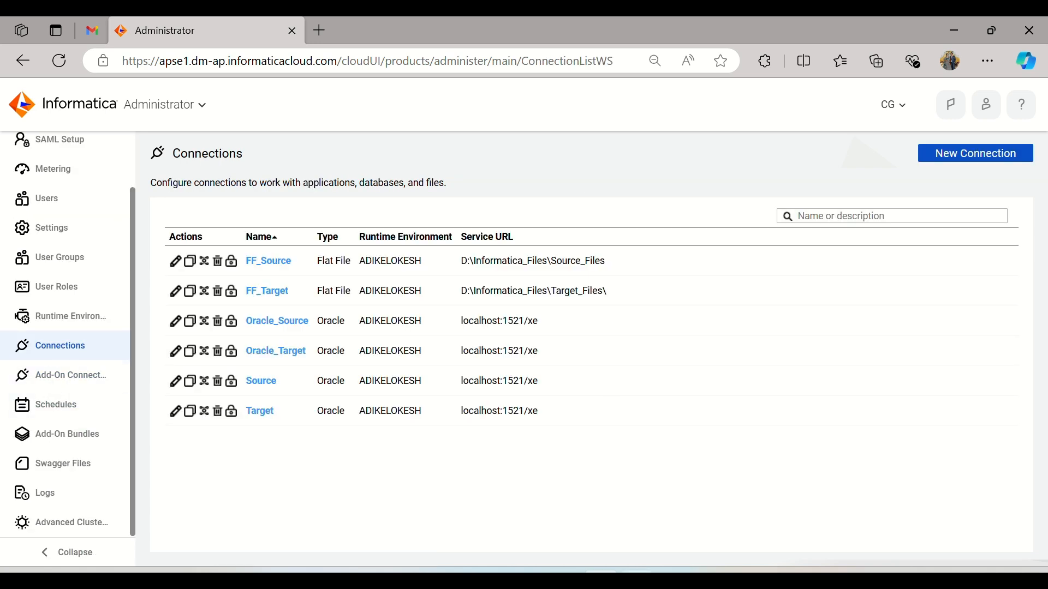
click(636, 578)
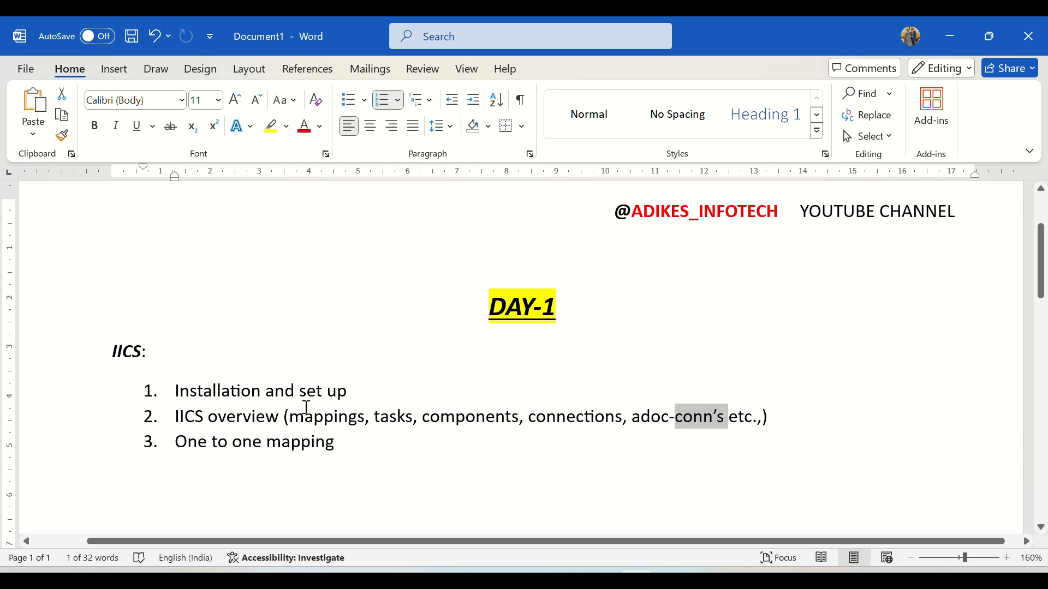
- Highlight the IICS overview line in the Day-1 notes, then return to the browser
drag(270, 418, 548, 422)
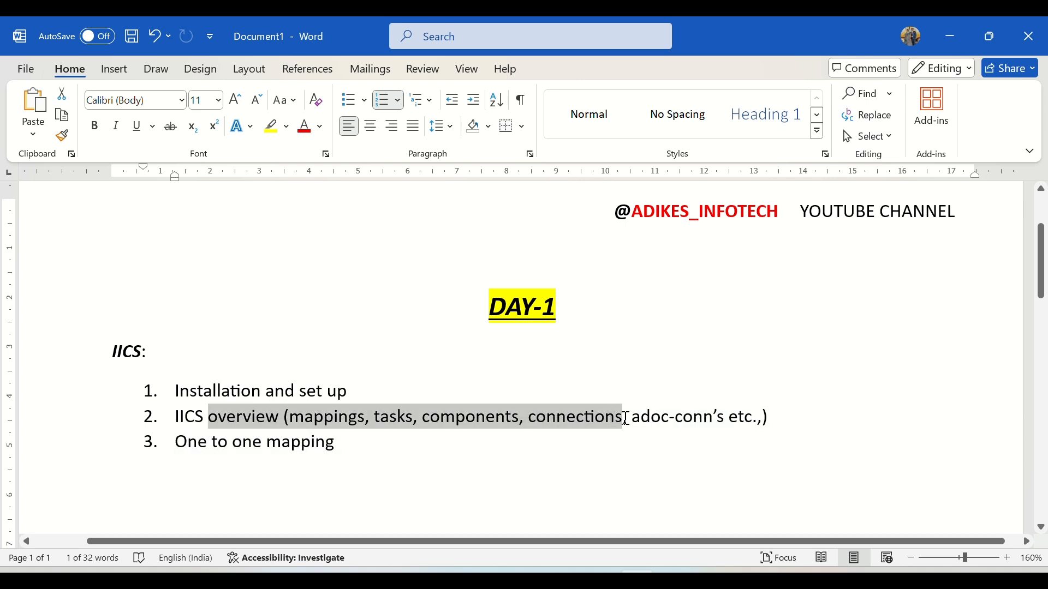
click(422, 387)
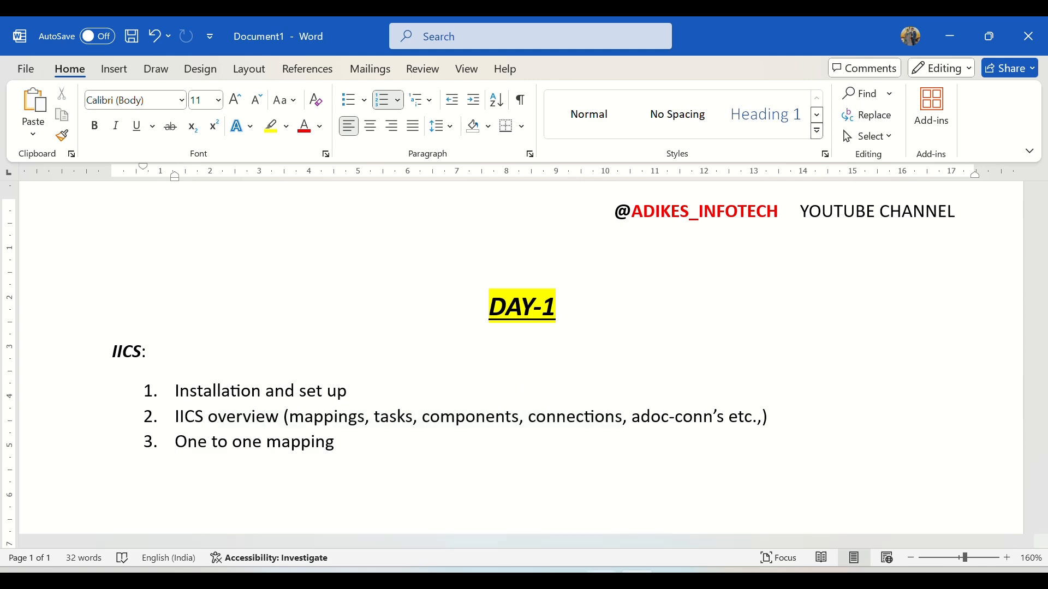
key(alt+Tab)
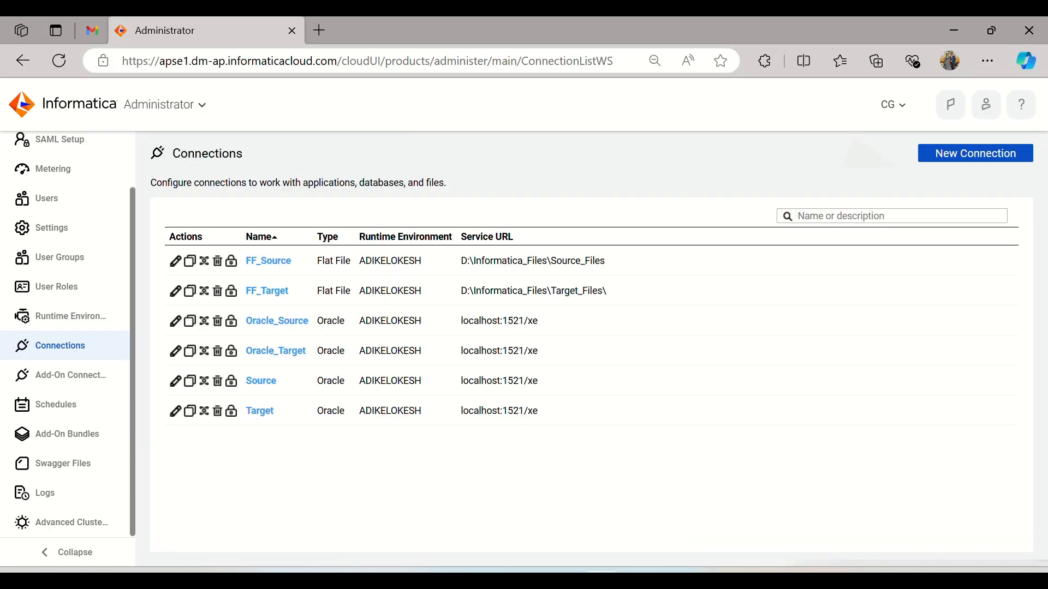
- Switch from Administrator to the Data Integration service under My Services
click(185, 106)
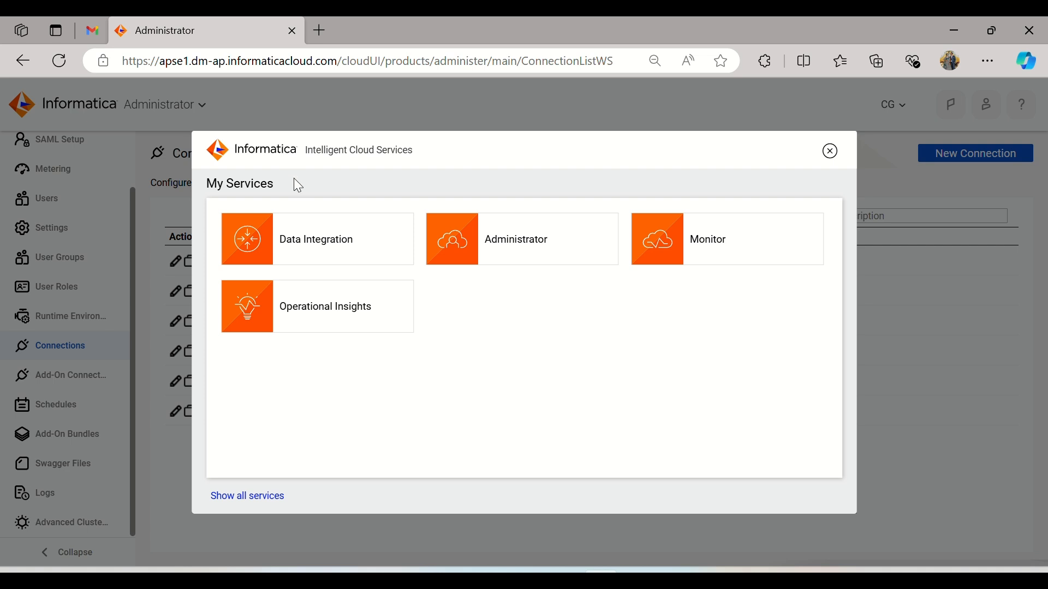
click(329, 248)
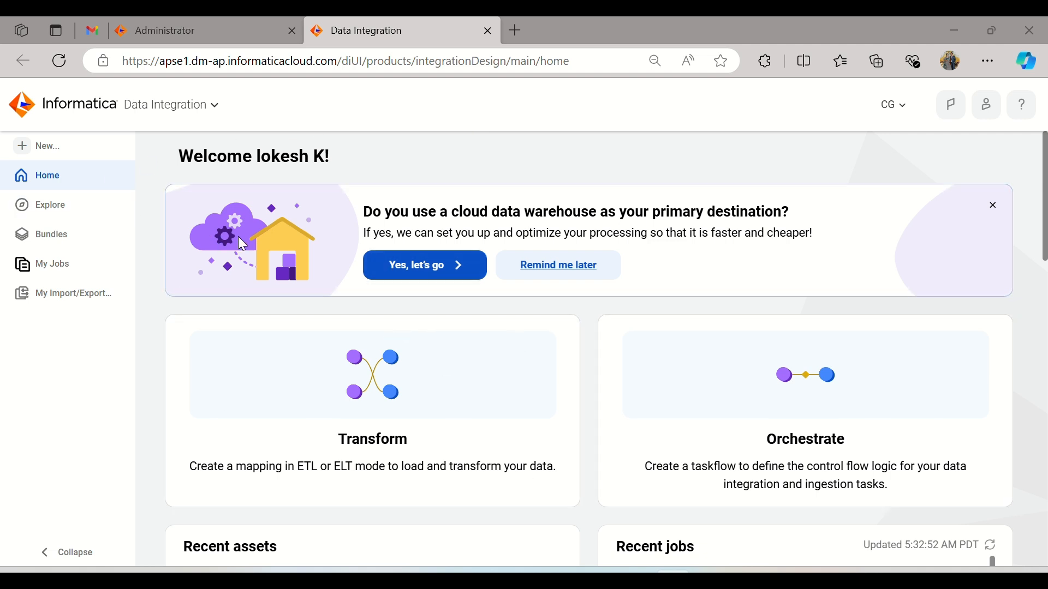
- Scroll to Runtime environments and expand the self-hosted runtime to confirm its agent is running
scroll(568, 330, down, 4)
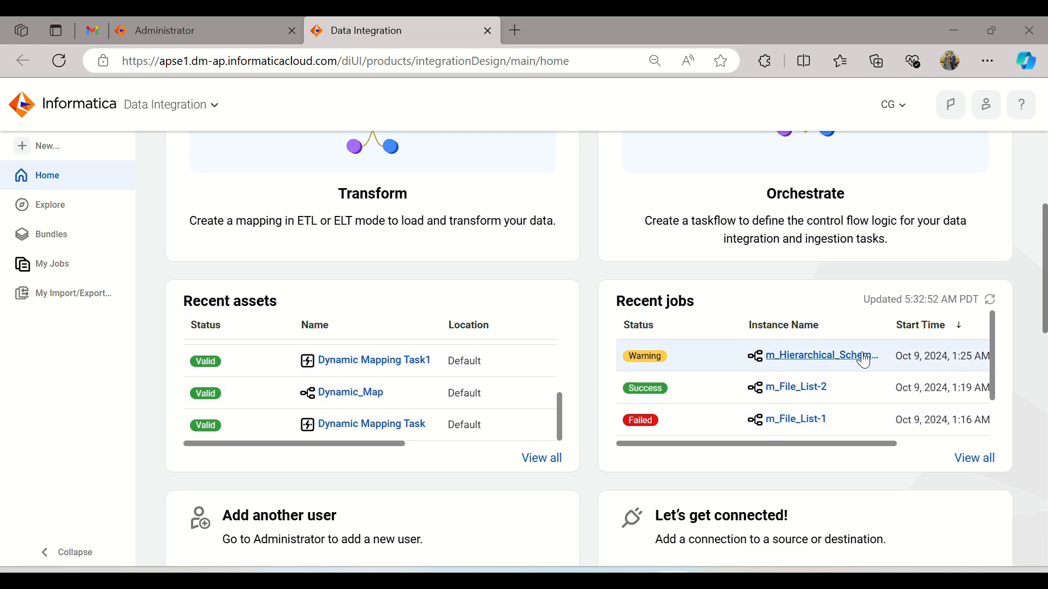
scroll(865, 361, down, 2)
scroll(577, 344, down, 4)
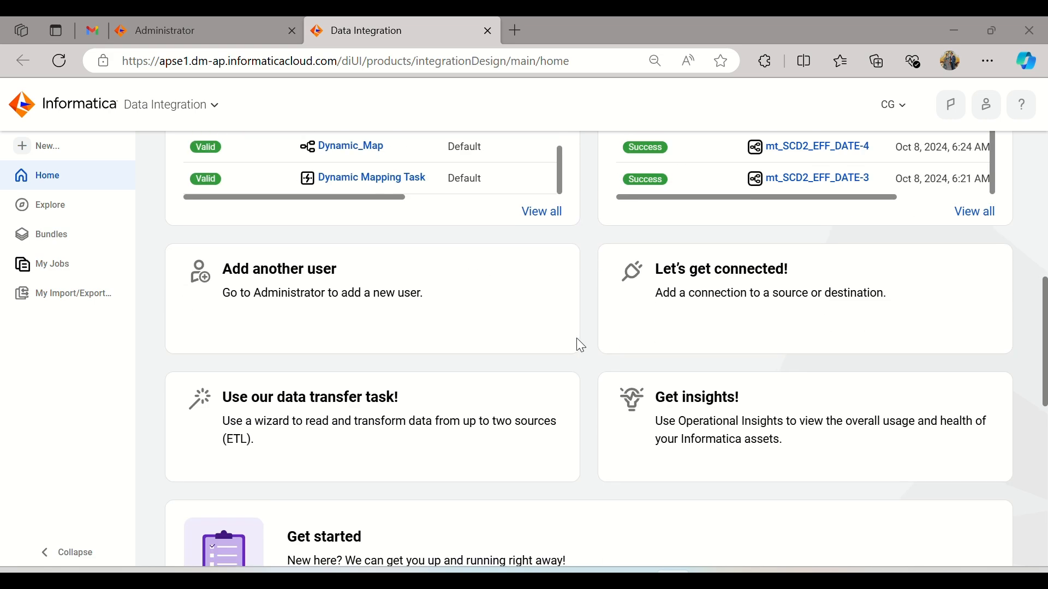
scroll(577, 344, down, 8)
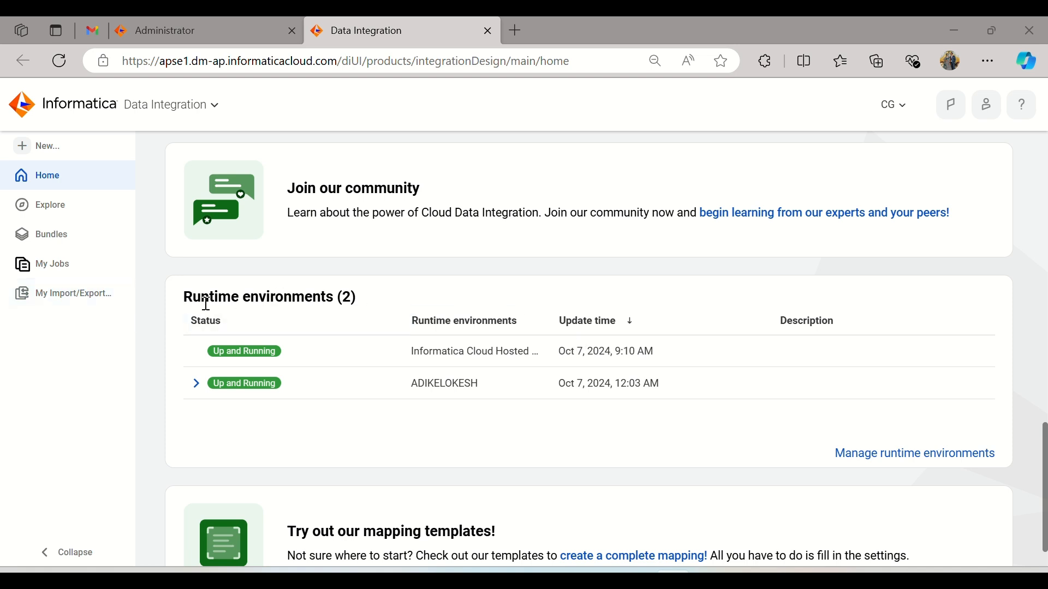
click(198, 388)
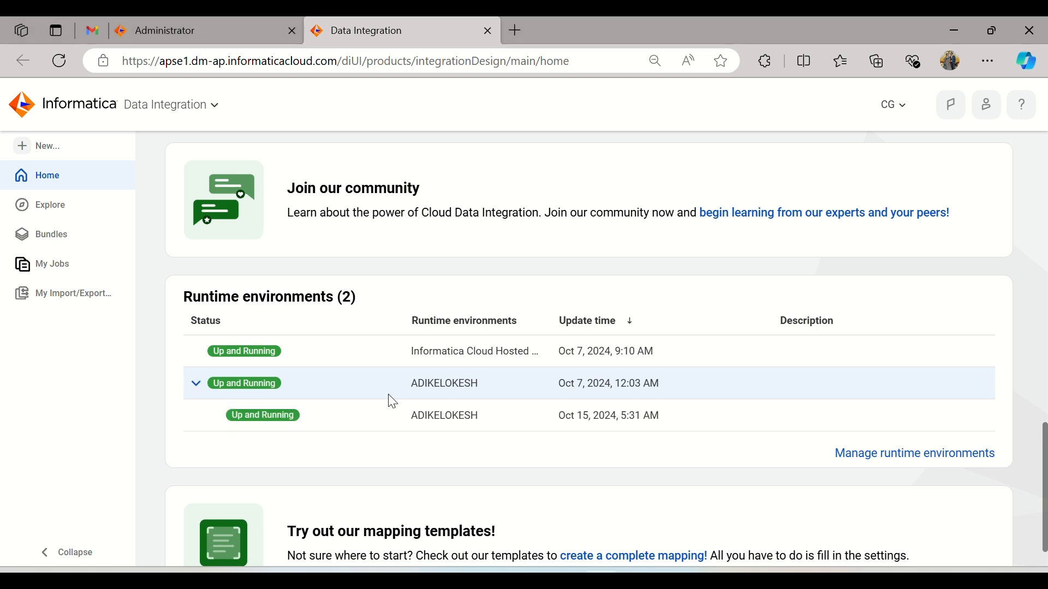
scroll(393, 395, down, 1)
scroll(391, 393, up, 15)
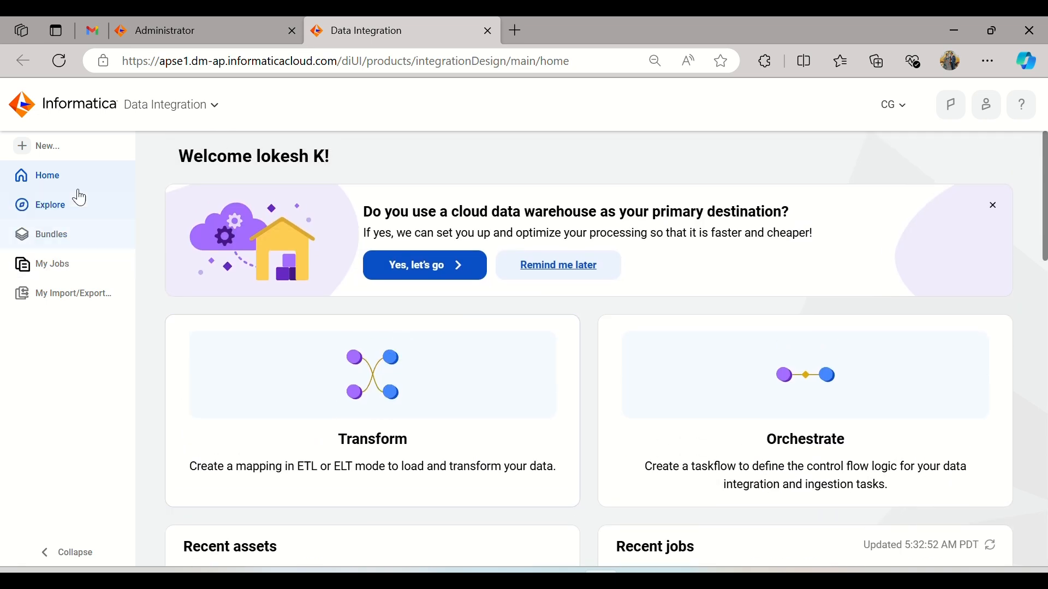
- Open the New Asset dialog on the Tasks tab to browse task types like Mapping Task
click(52, 153)
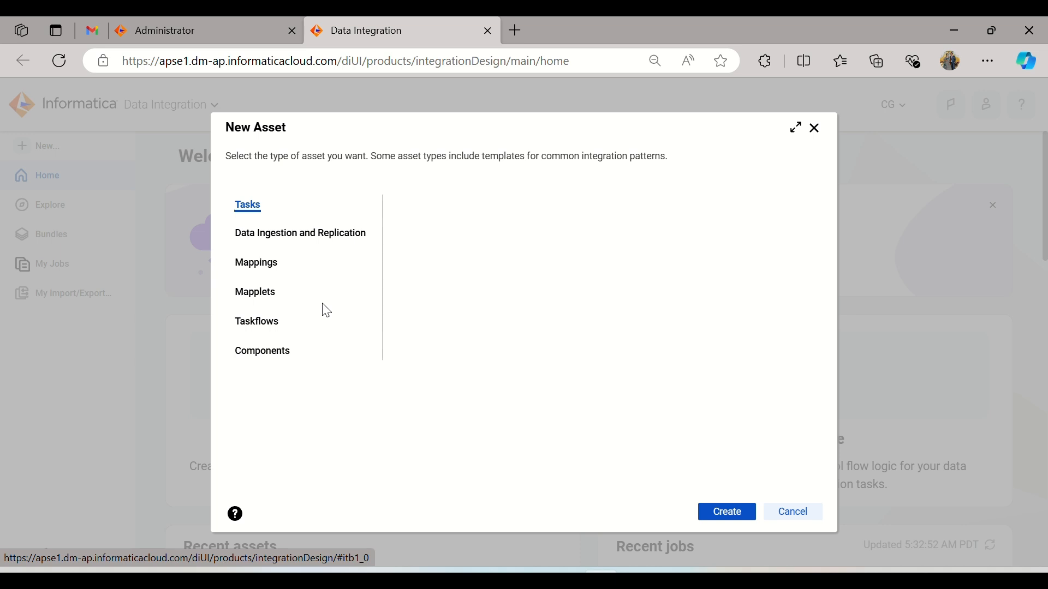
click(262, 208)
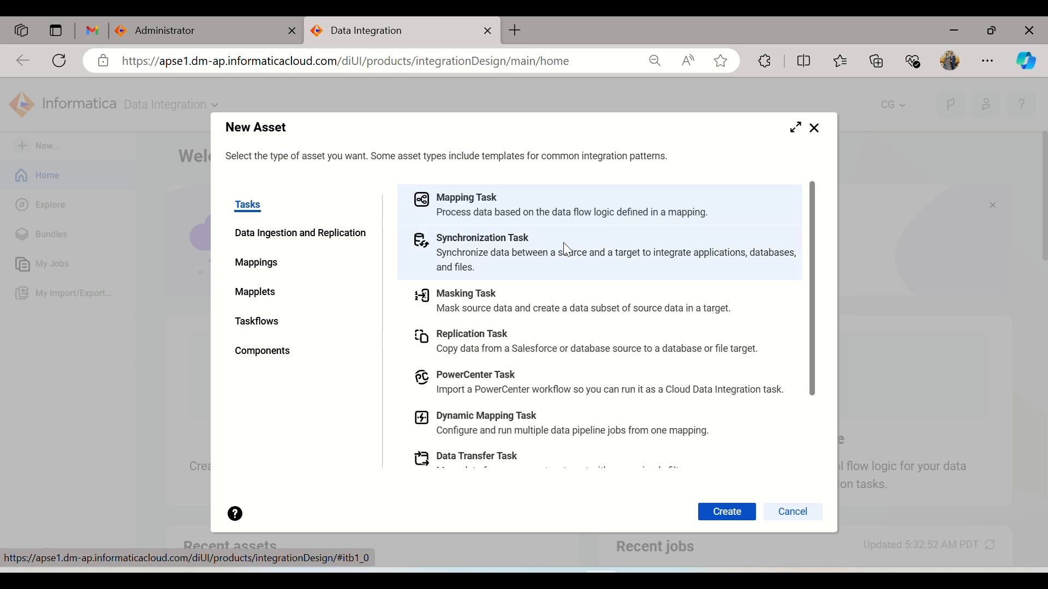
scroll(563, 243, down, 2)
scroll(559, 293, up, 2)
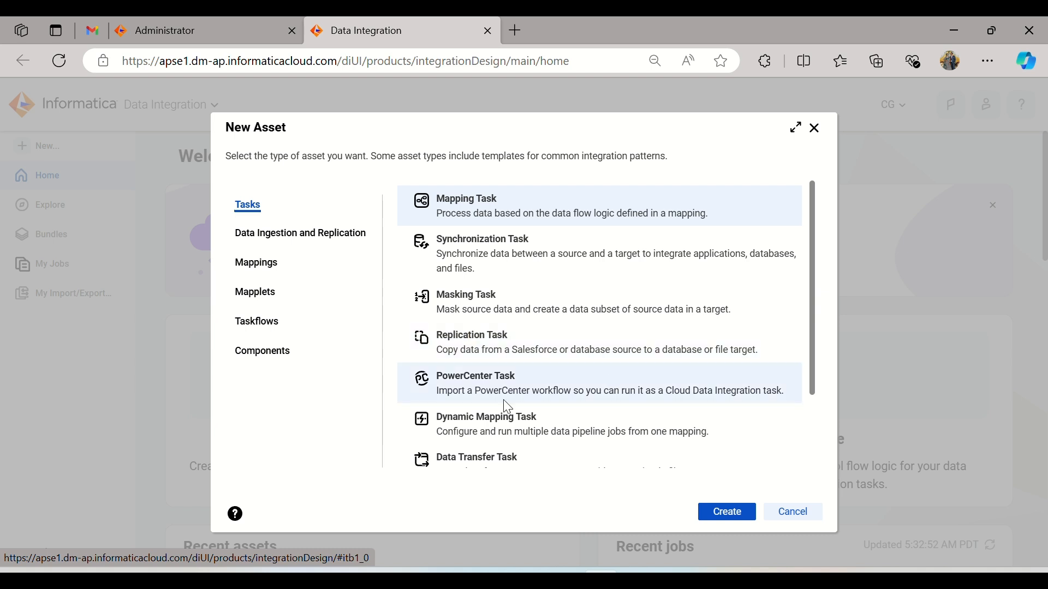
scroll(621, 312, down, 2)
scroll(595, 349, up, 2)
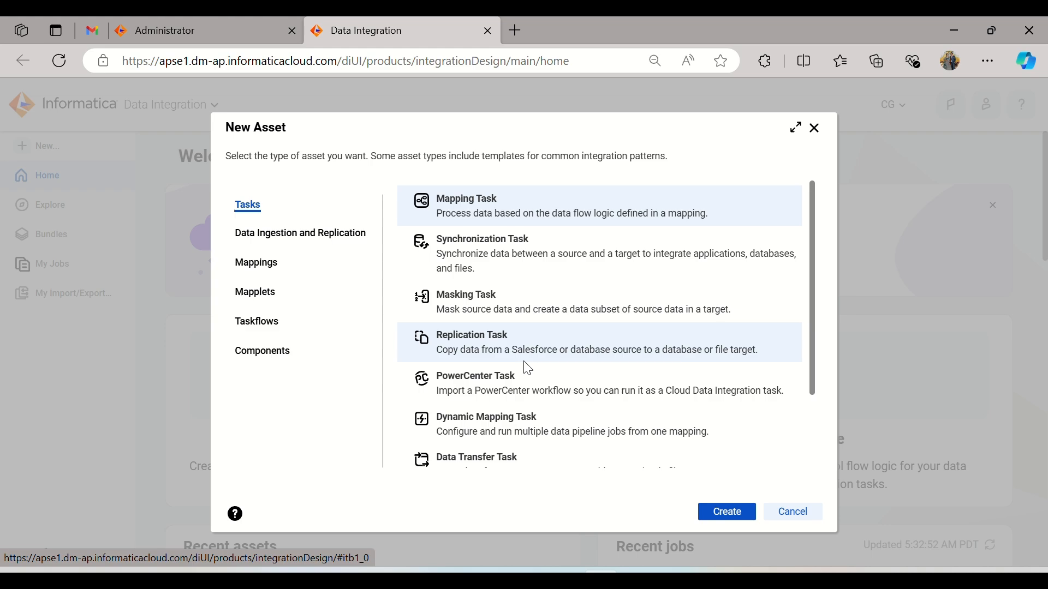
- Select the channel name in the Word notes header, then return to the New Asset dialog
click(638, 579)
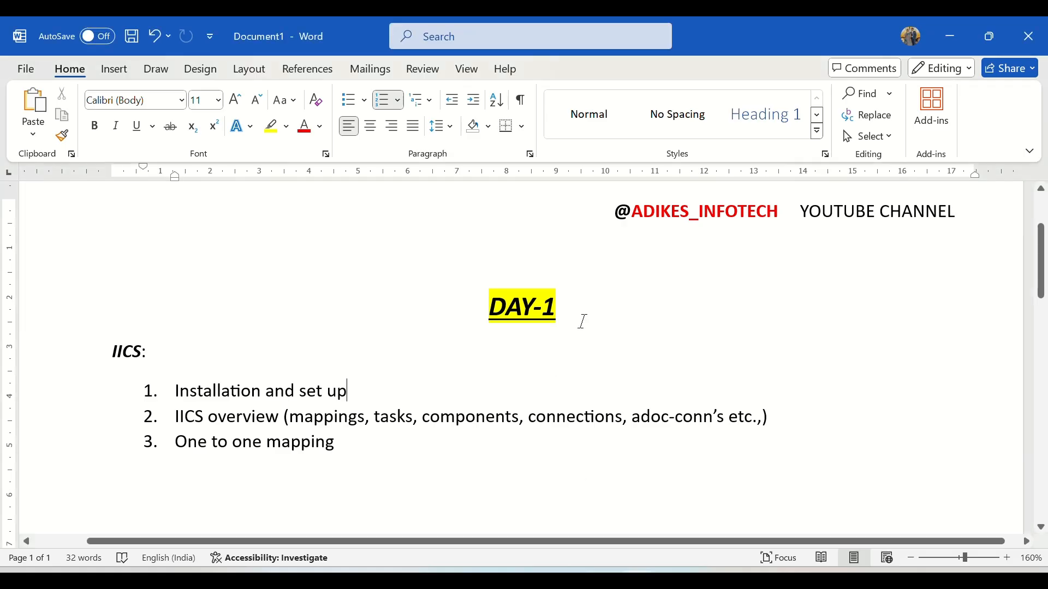
double_click(637, 210)
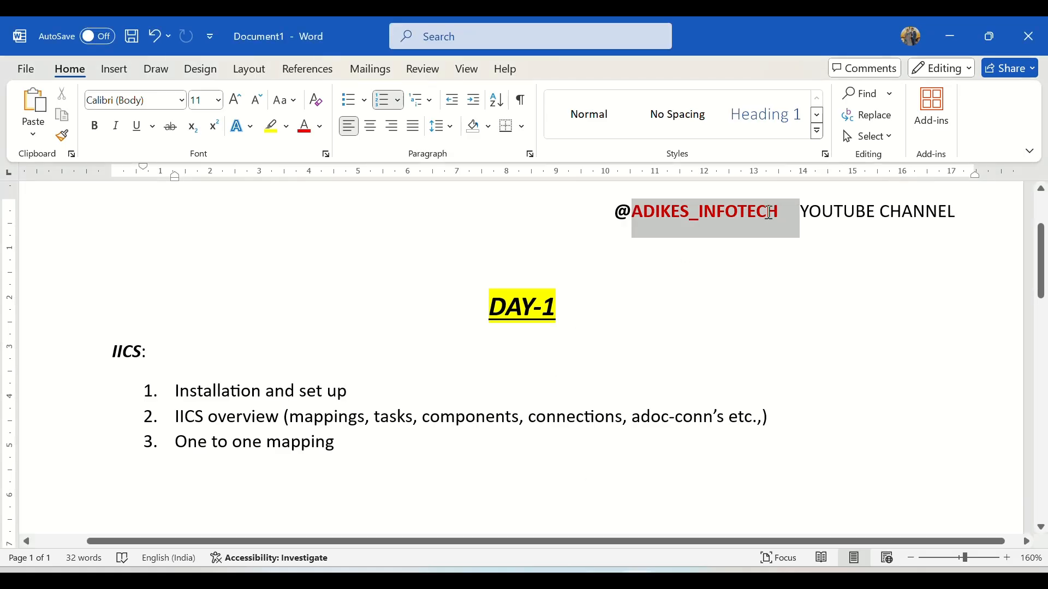
key(alt+Tab)
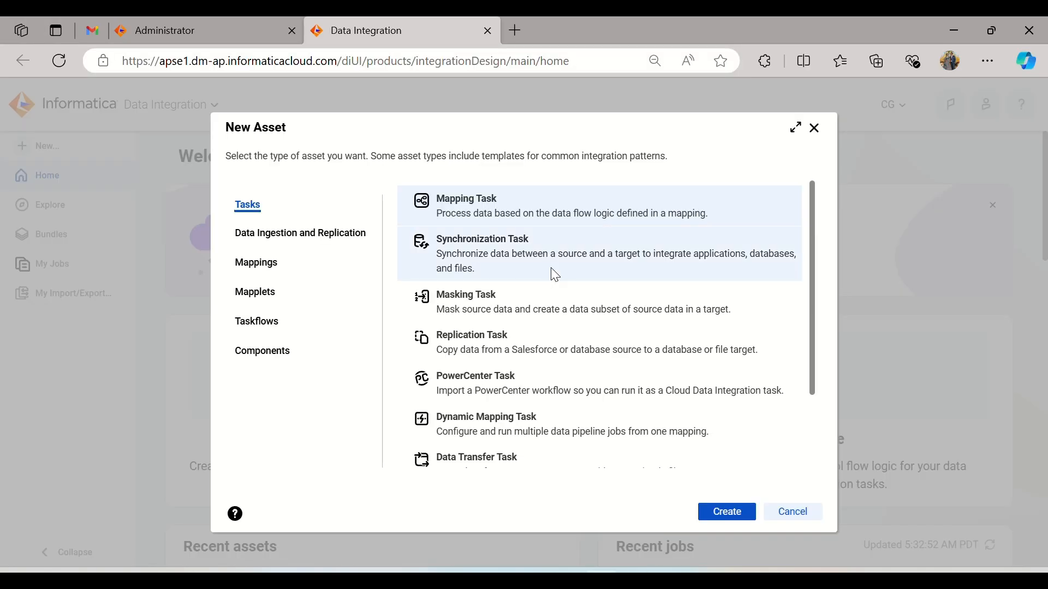
- Under Mappings > Integration, pick 'Copy data into an existing target' and create Mapping1
click(282, 237)
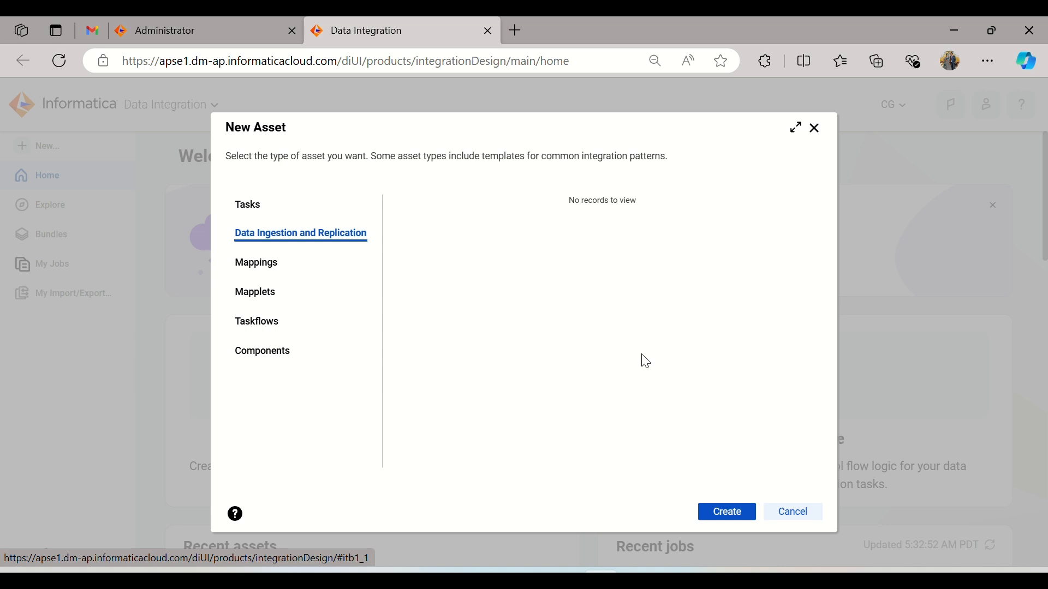
click(271, 268)
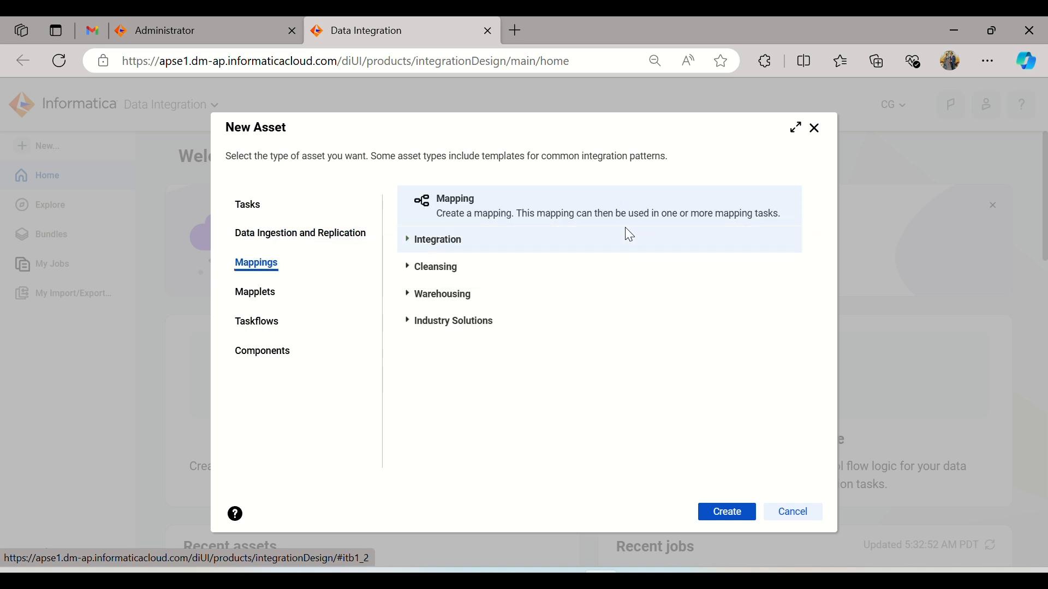
click(410, 249)
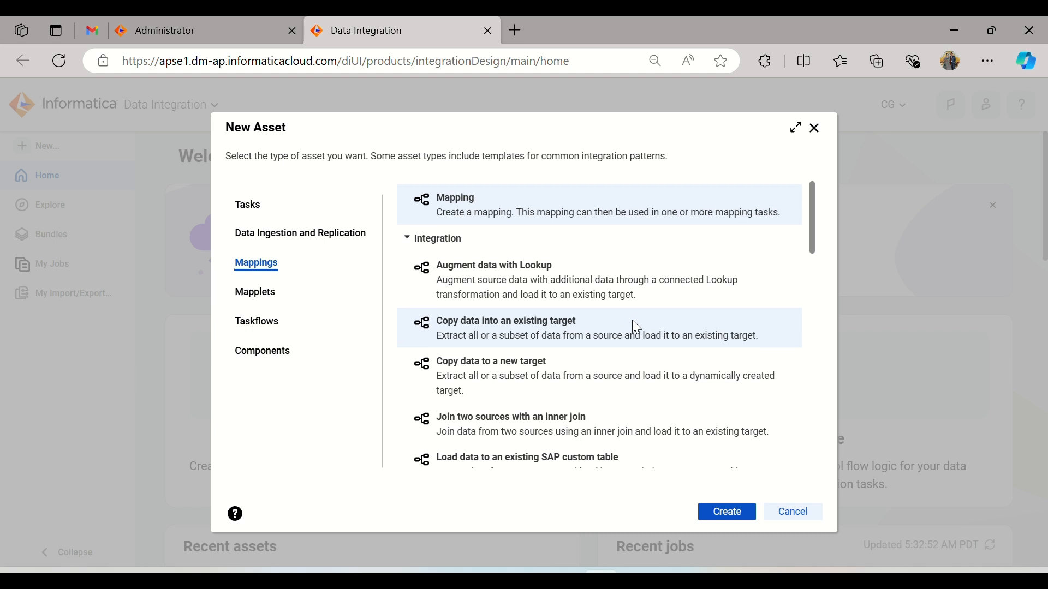
scroll(632, 327, down, 1)
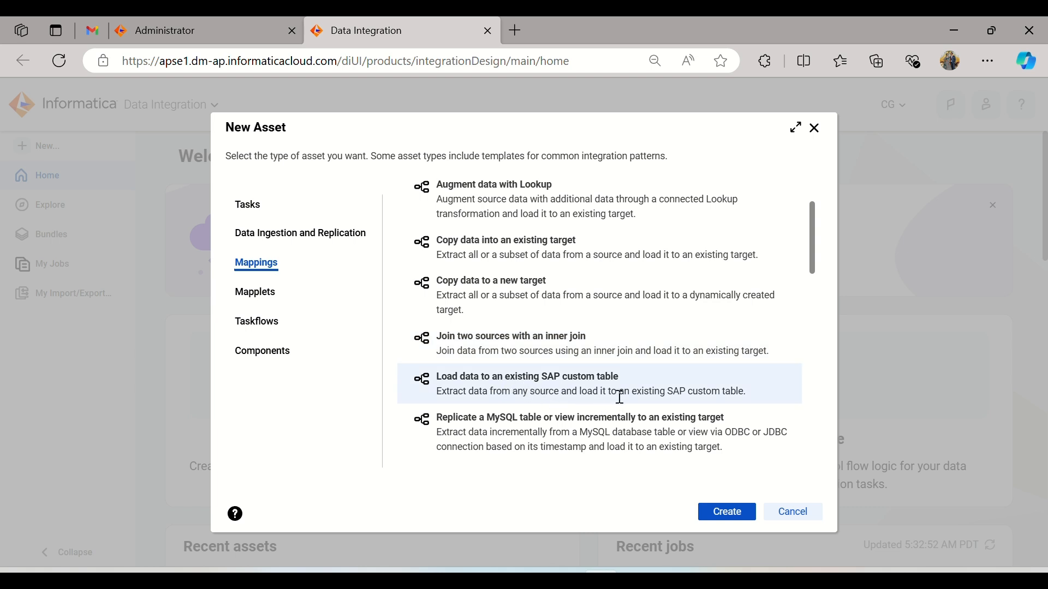
scroll(620, 397, down, 6)
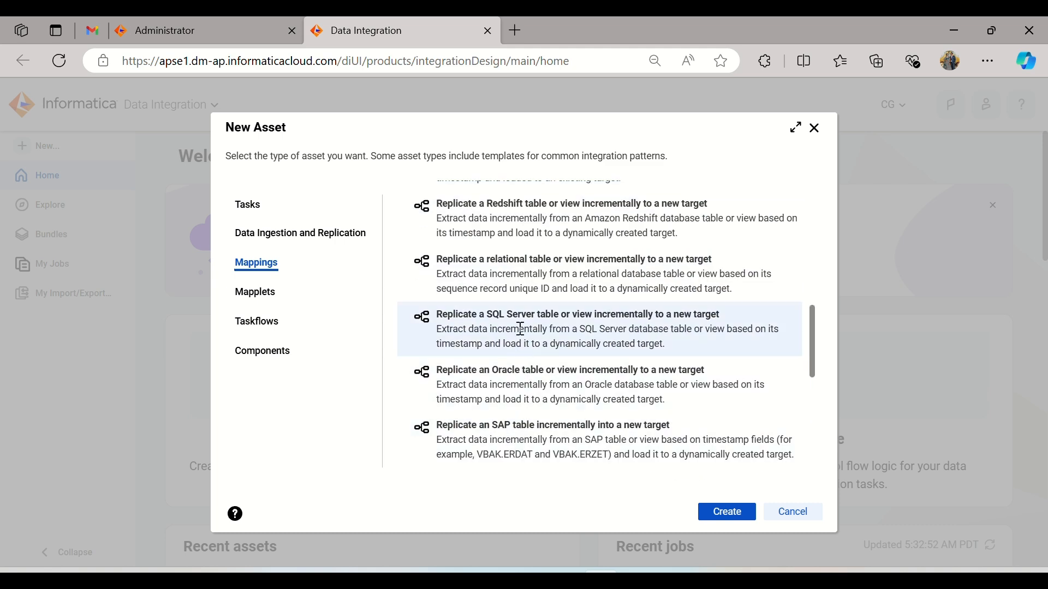
scroll(524, 349, down, 5)
scroll(495, 364, up, 10)
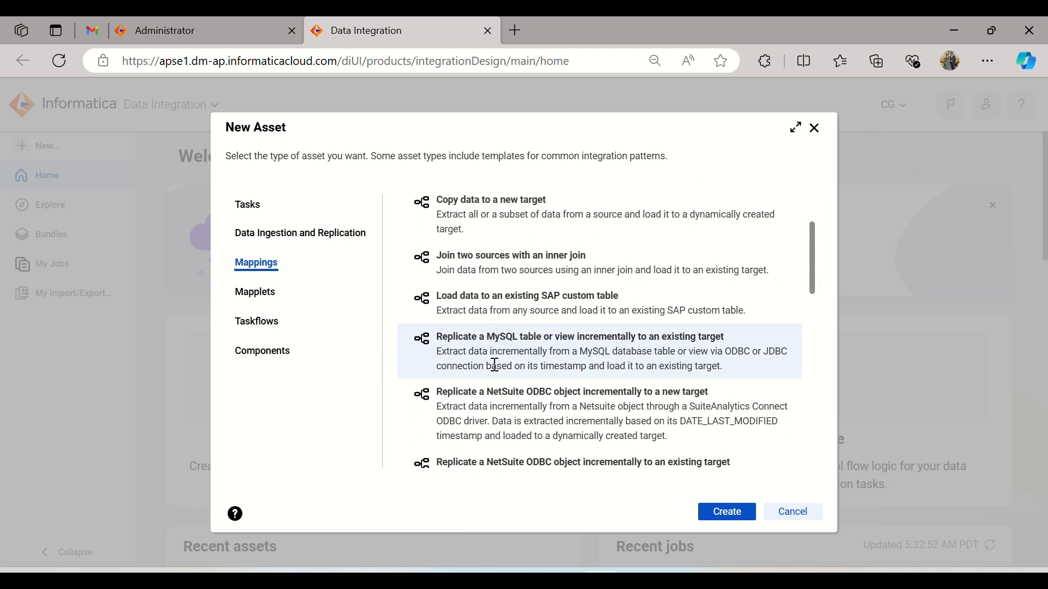
scroll(495, 364, up, 4)
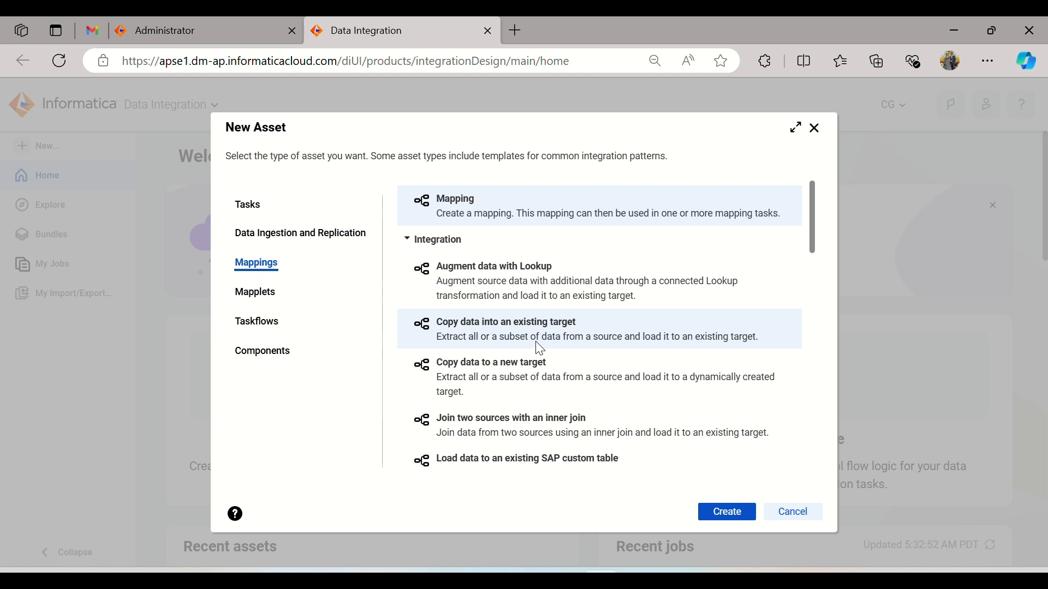
click(521, 340)
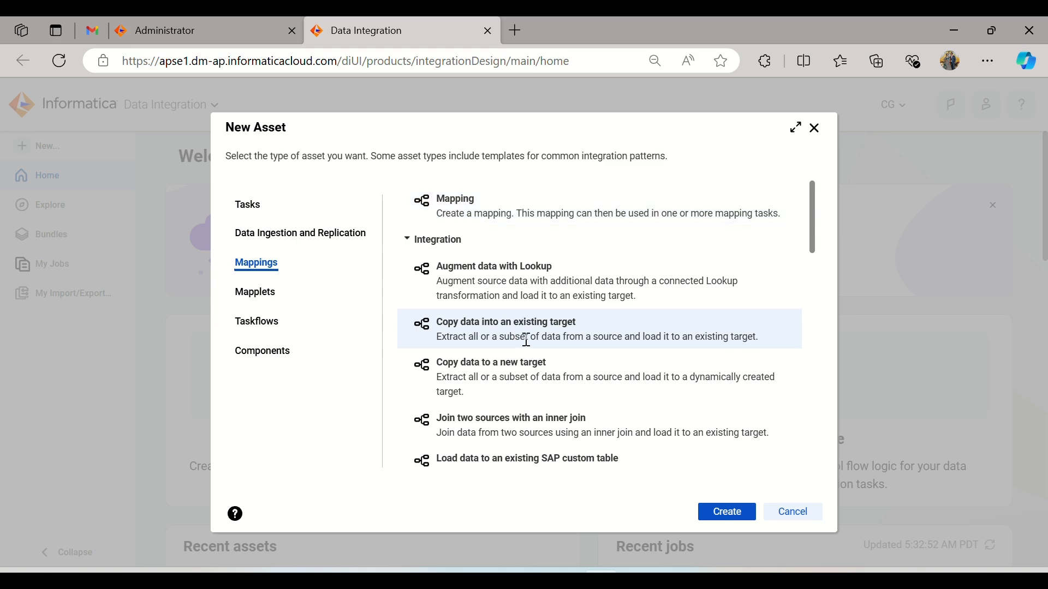
click(729, 516)
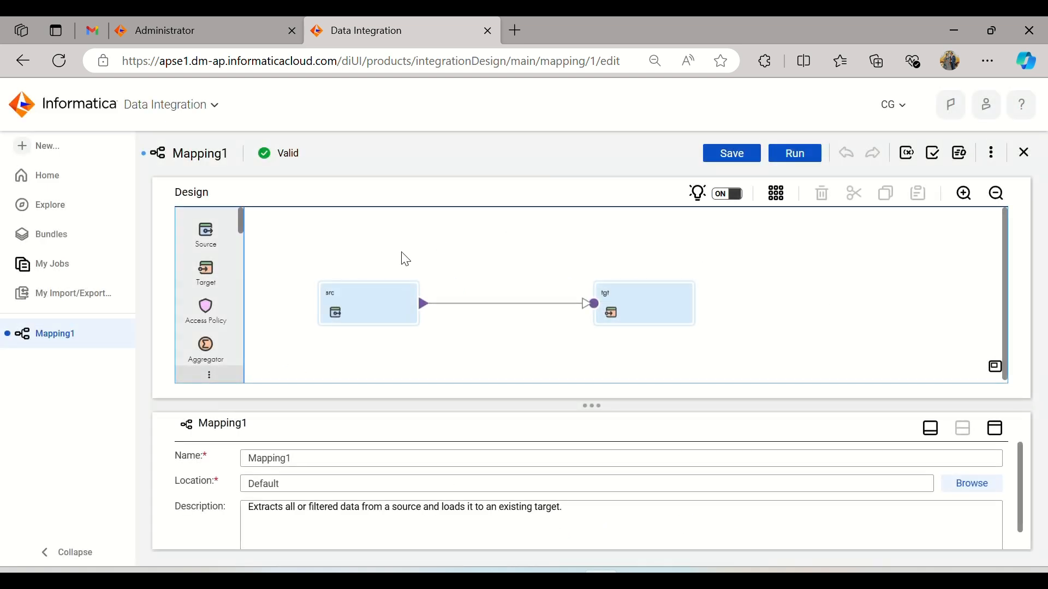
- Create Mapping2 from the 'Replicate a MySQL table or view incrementally to an existing target' template
click(39, 153)
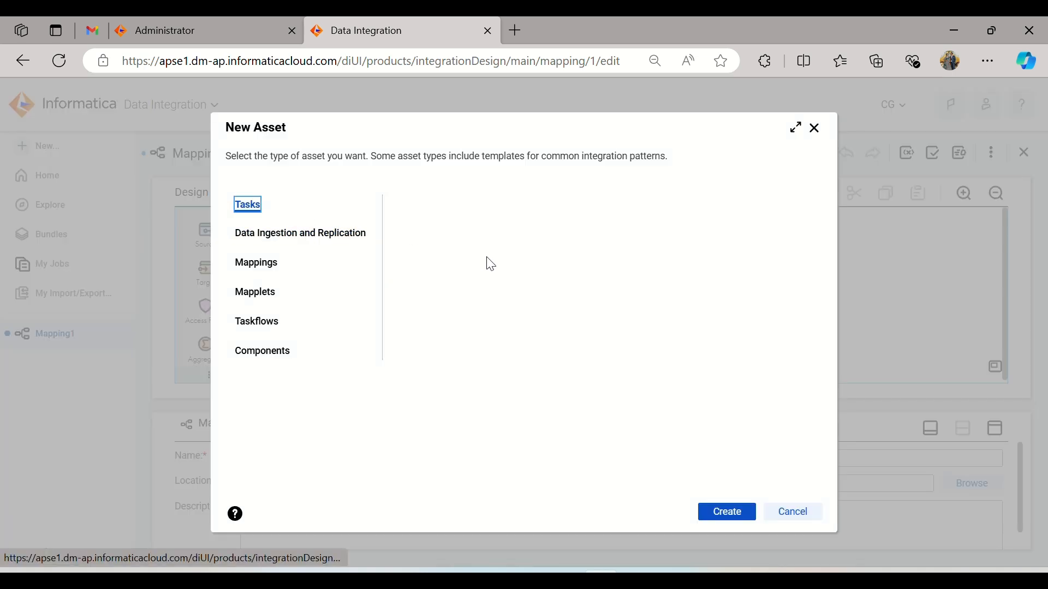
click(272, 266)
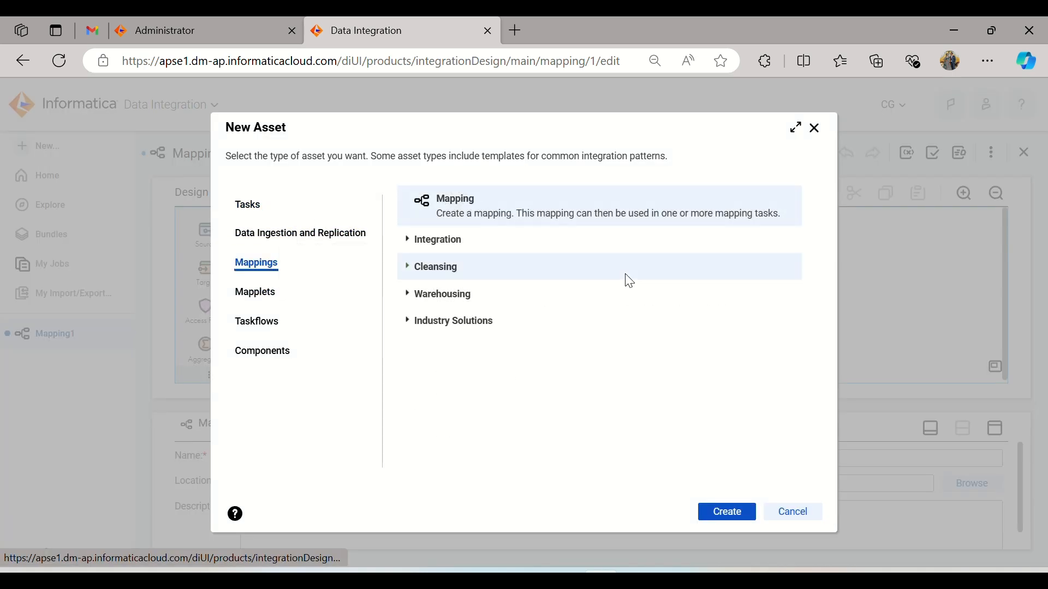
click(409, 240)
scroll(573, 301, down, 3)
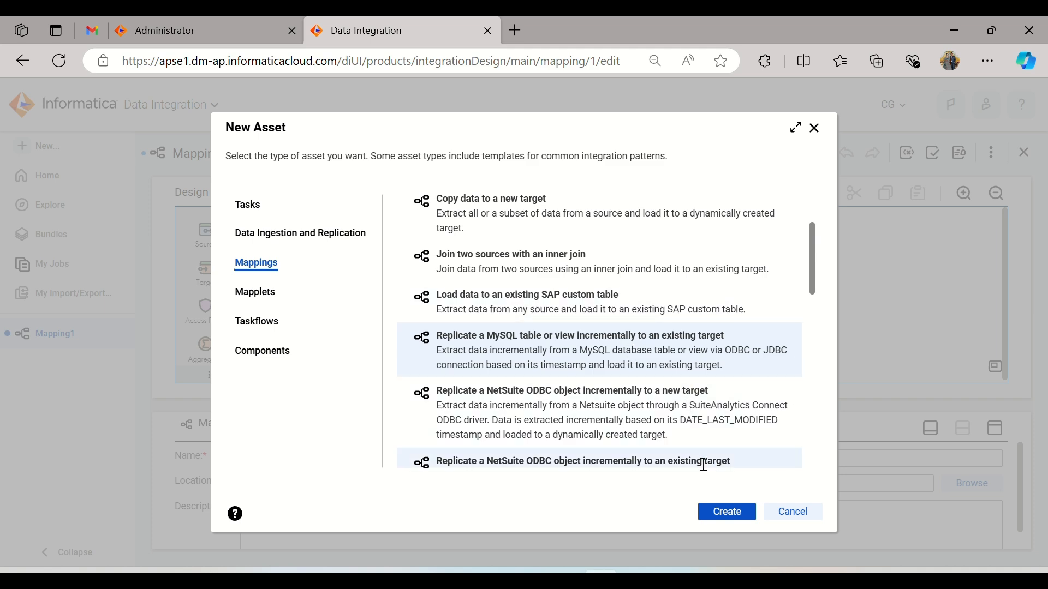
click(725, 513)
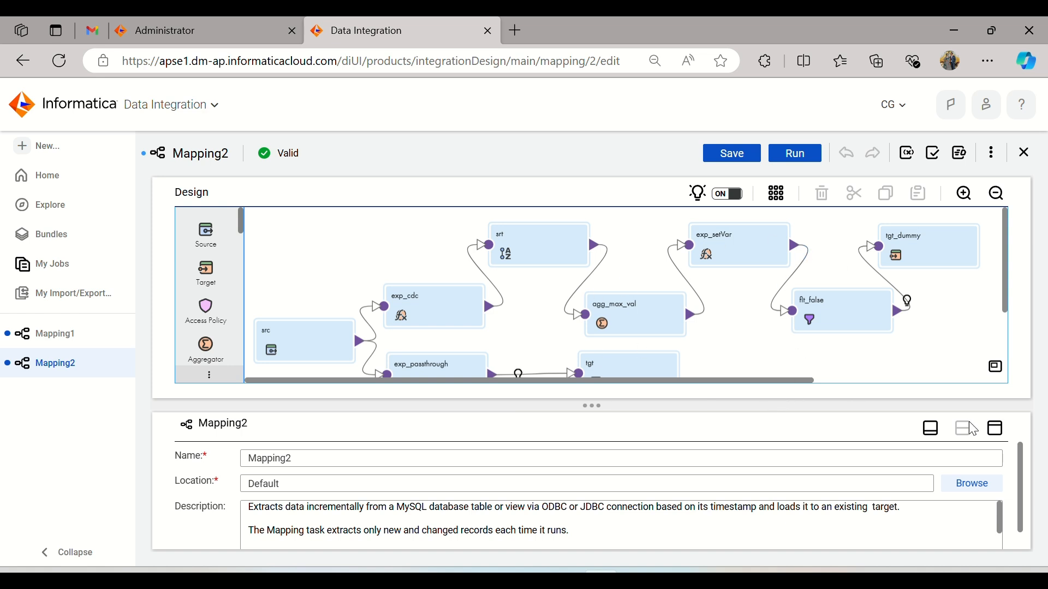
- Collapse Properties and inspect src, exp_cdc, exp_passthrough and tgt, ending on exp_passthrough
click(931, 429)
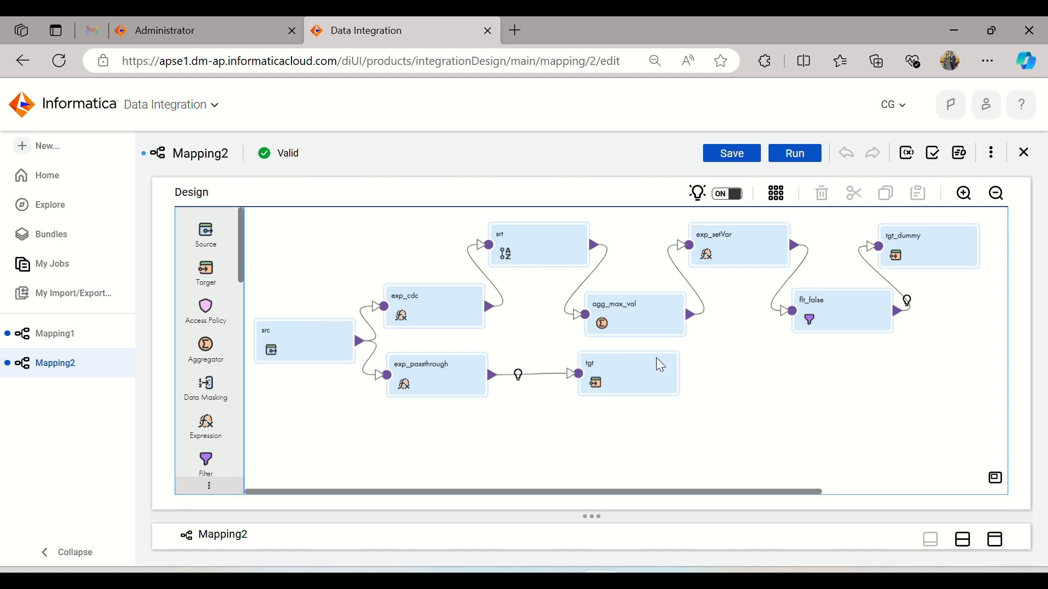
click(311, 345)
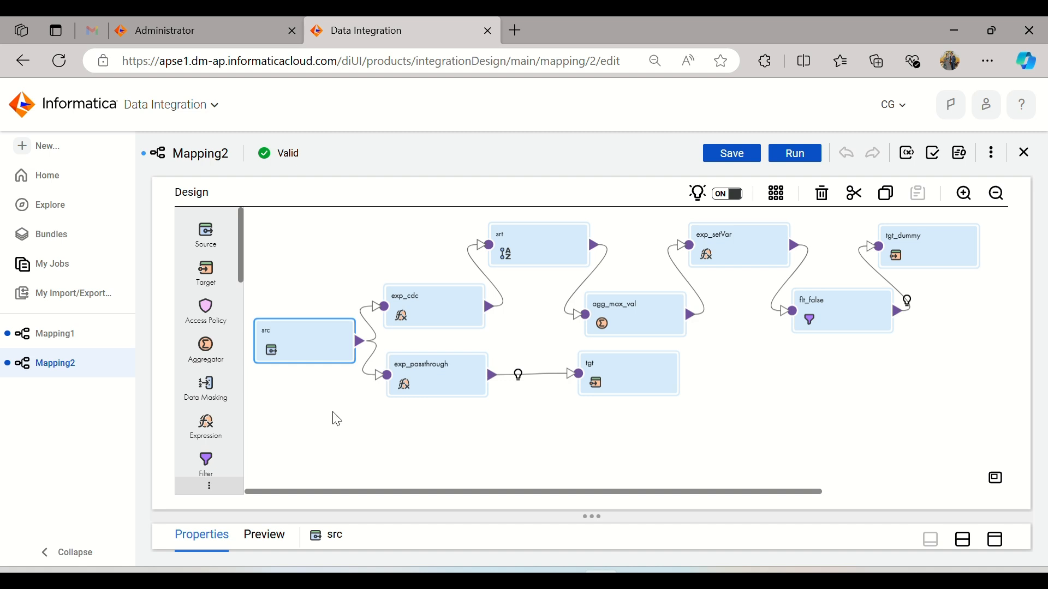
click(448, 317)
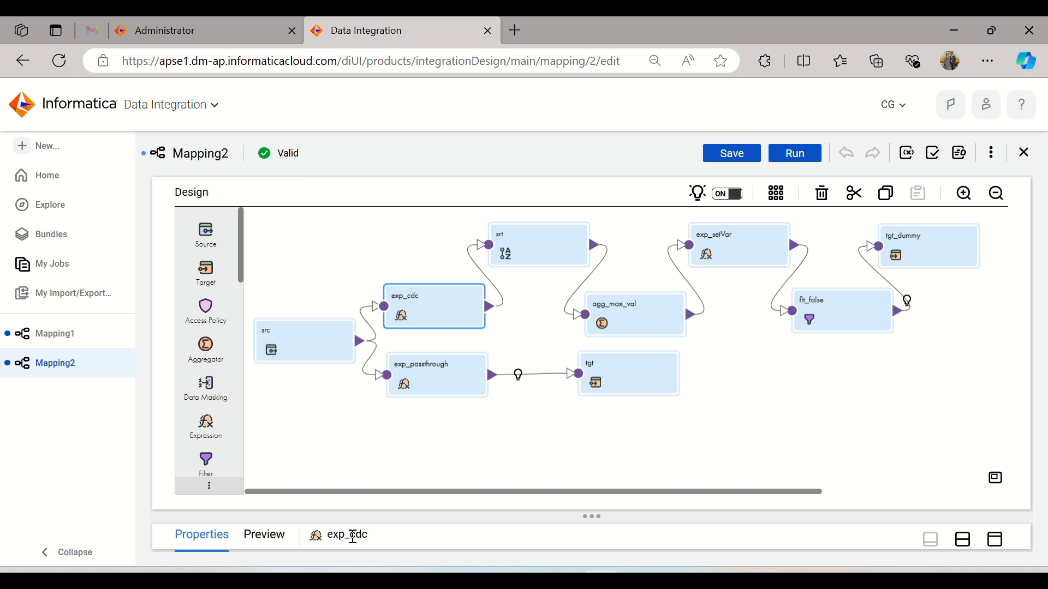
drag(353, 537, 369, 537)
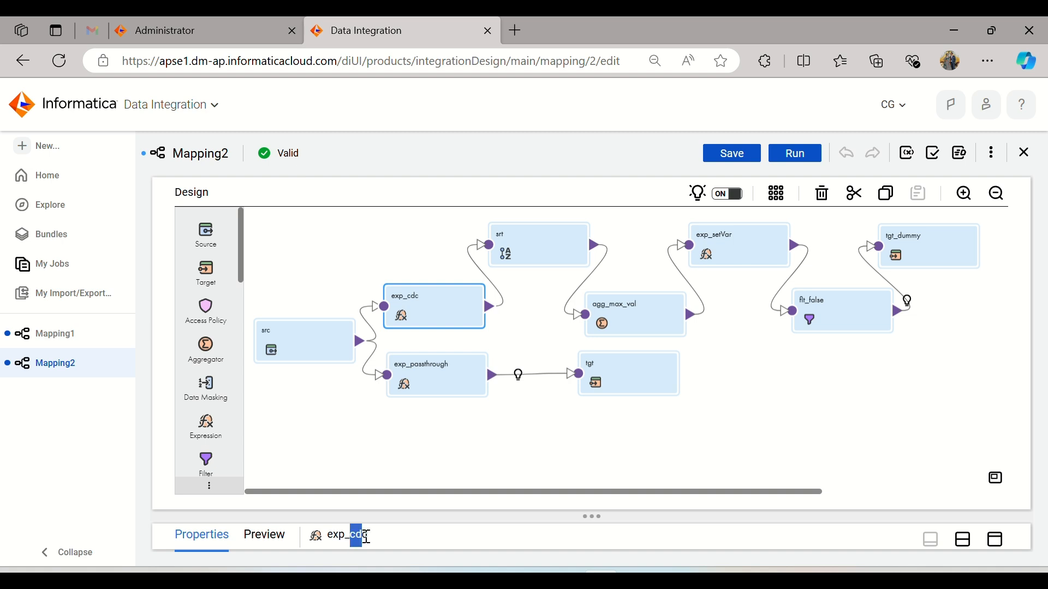
click(535, 437)
click(421, 376)
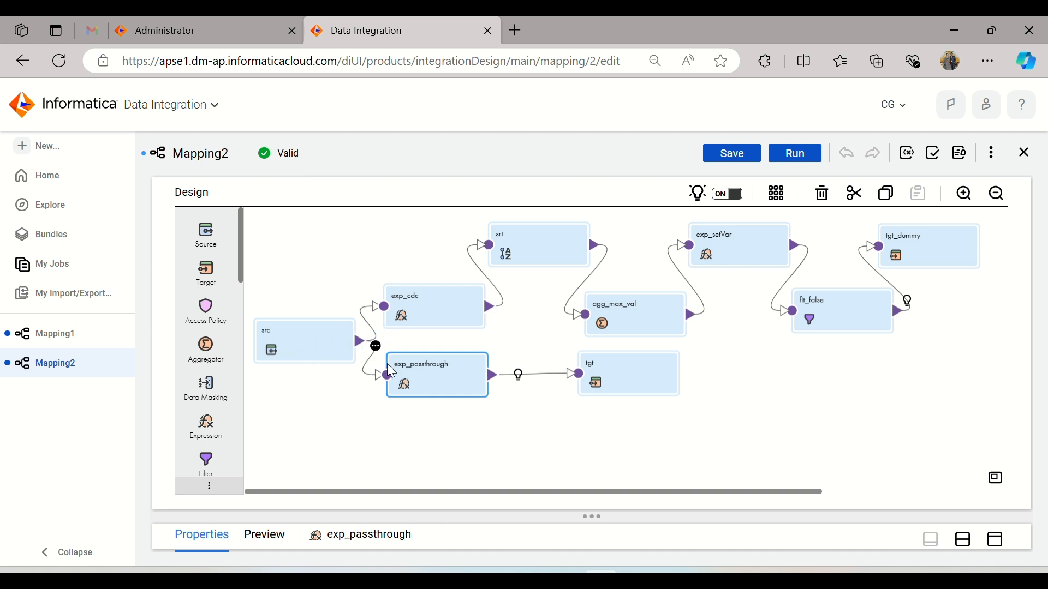
click(648, 370)
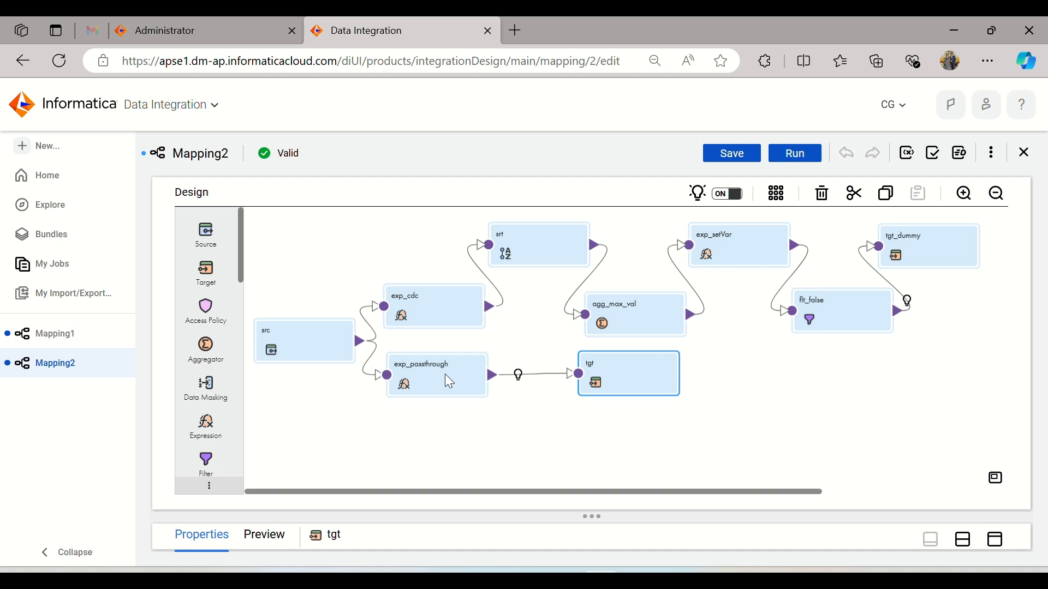
click(420, 373)
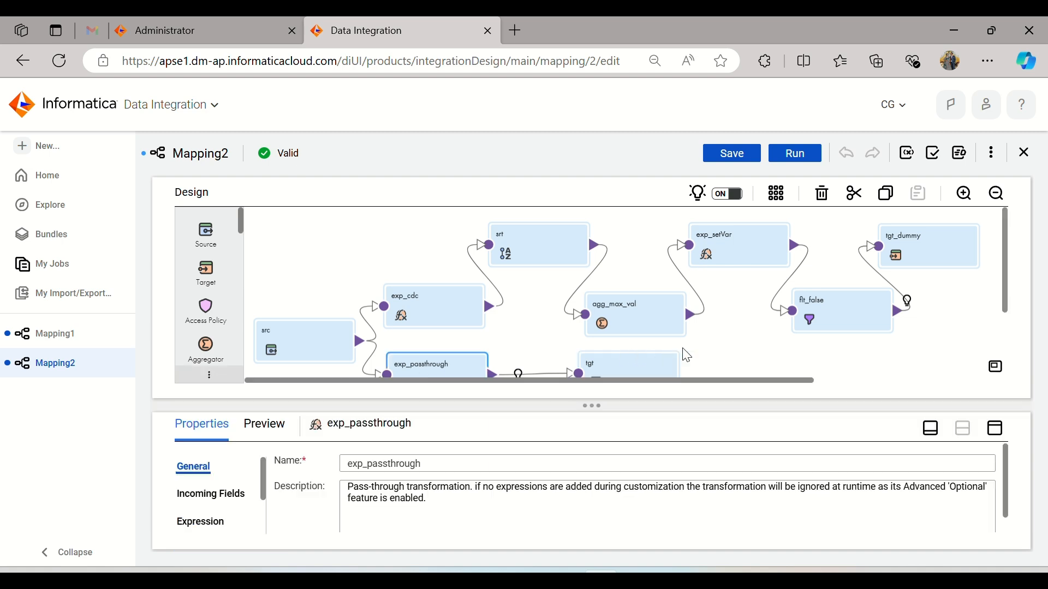
- Maximize exp_passthrough's properties and review which field its Incoming Fields exclude rule removes
click(998, 430)
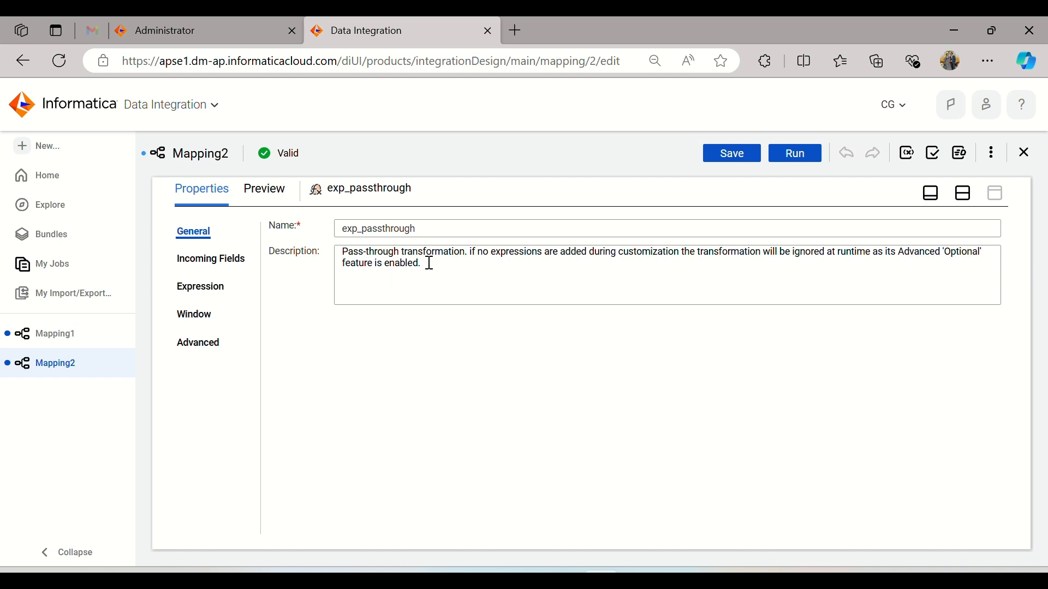
click(216, 260)
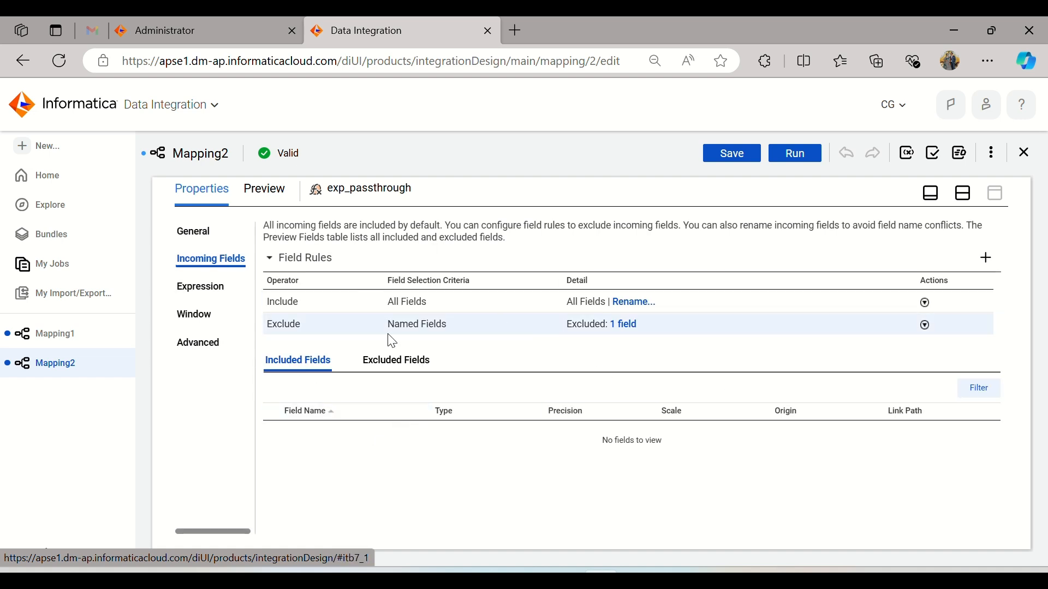
click(627, 327)
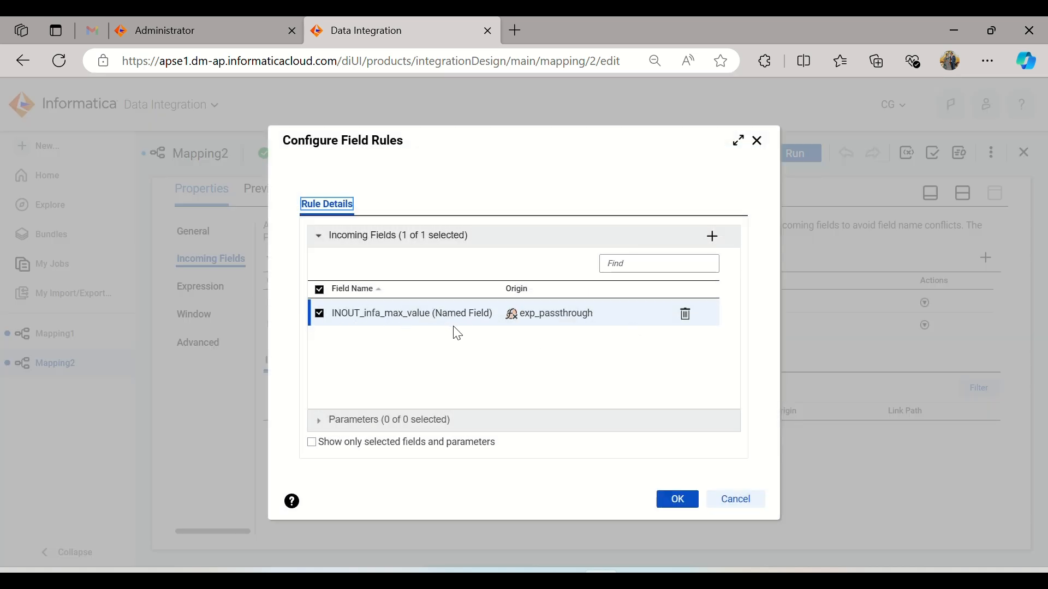
click(740, 499)
- Inspect the integer output field zzzz_key and its expression of 1, then restore split layout
click(223, 285)
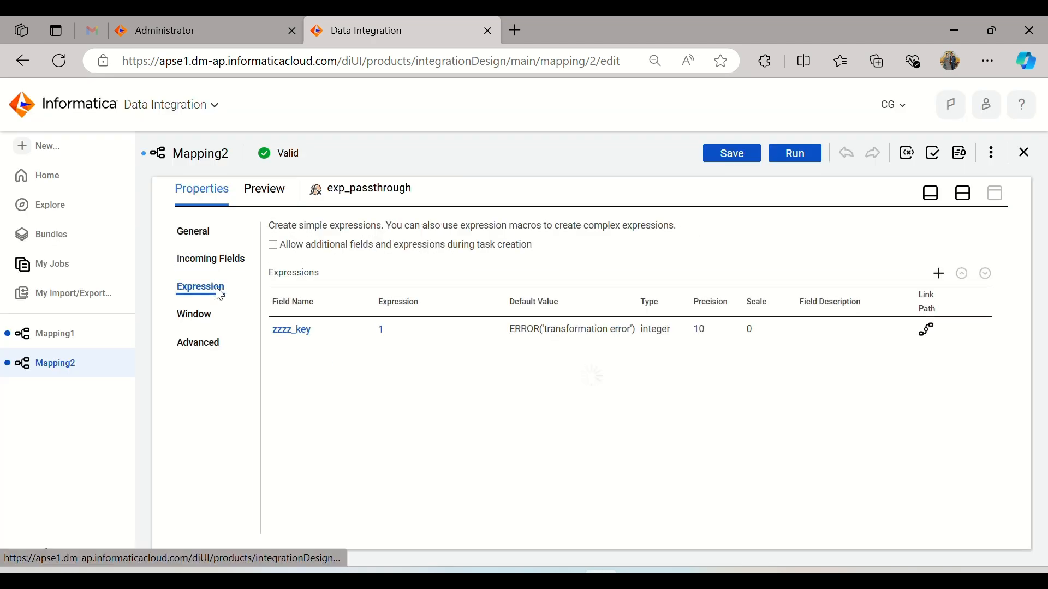
click(292, 332)
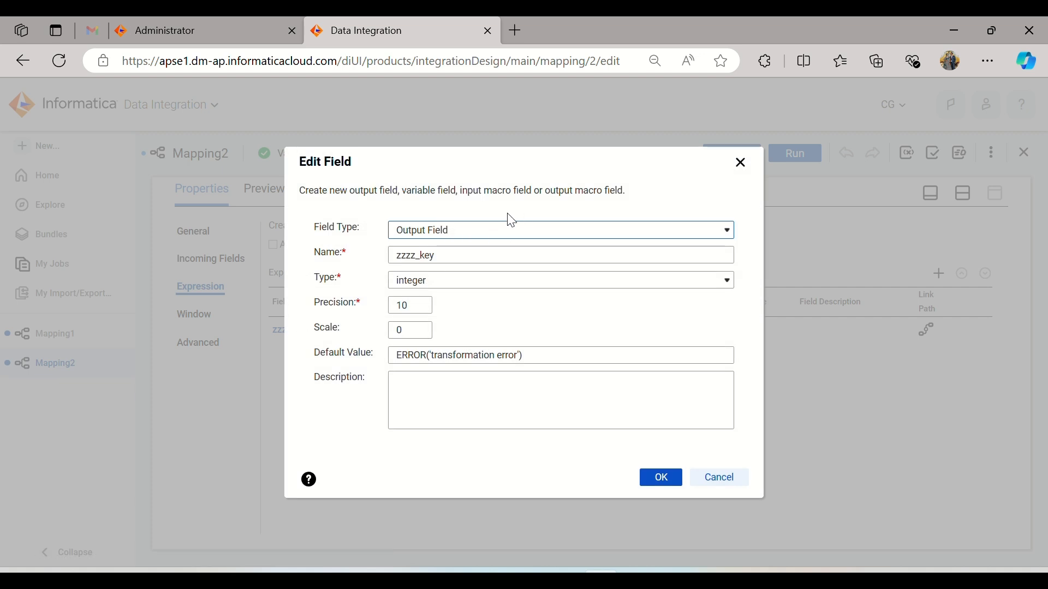
click(660, 483)
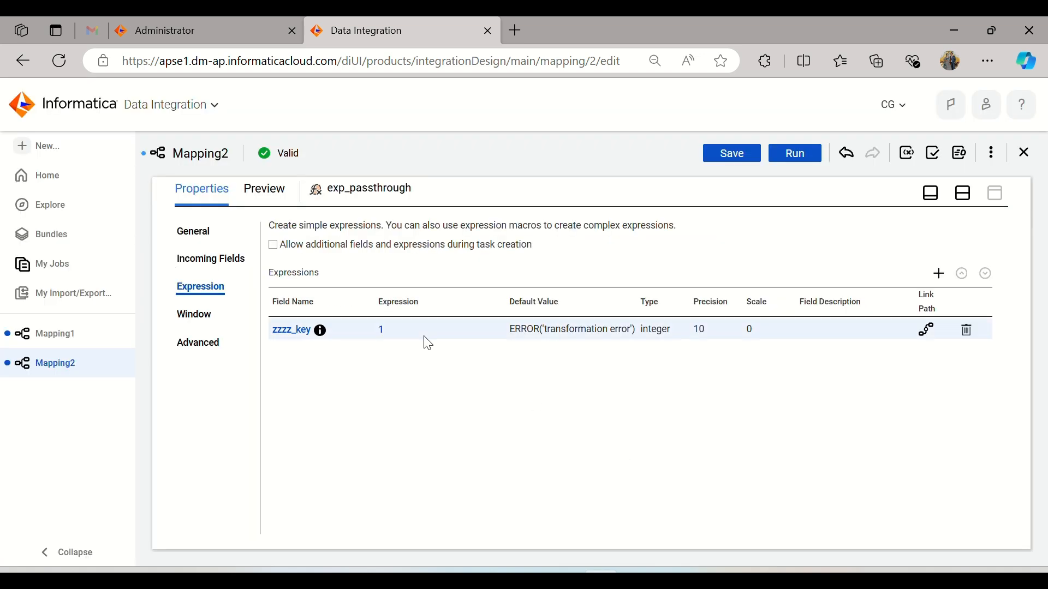
click(383, 333)
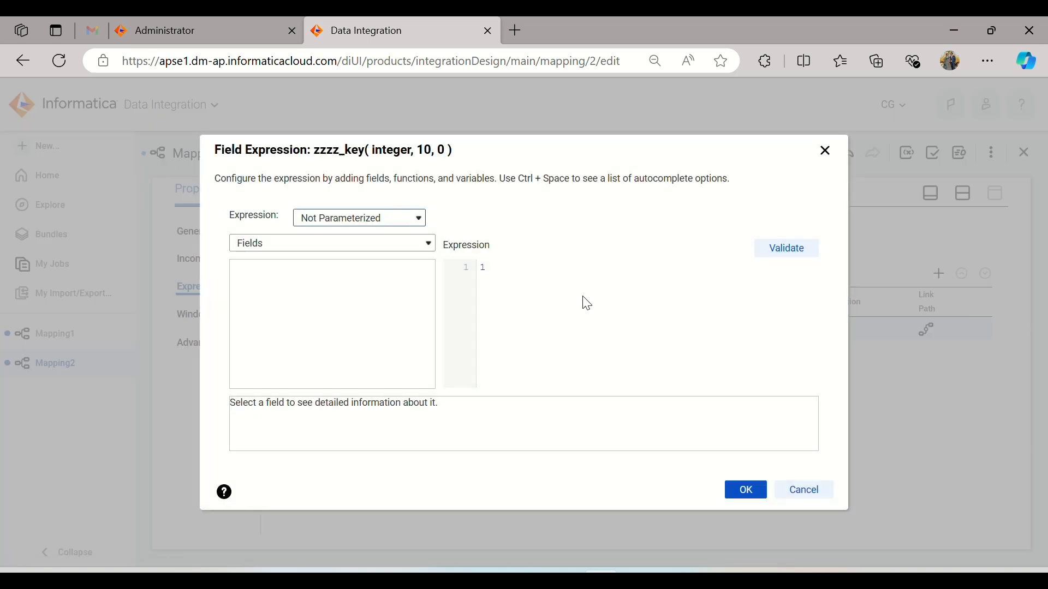
click(828, 154)
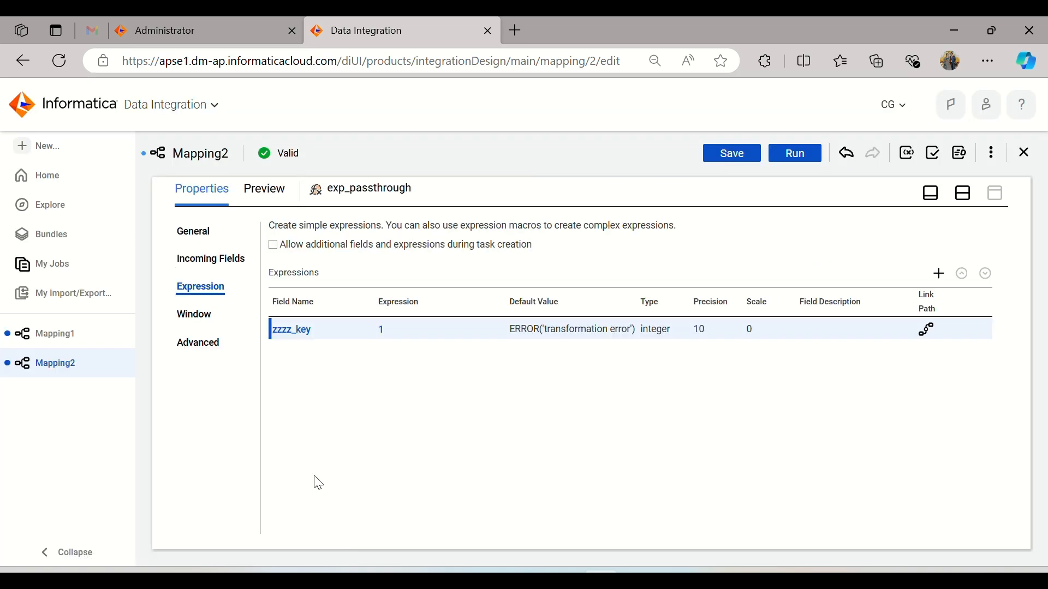
click(963, 194)
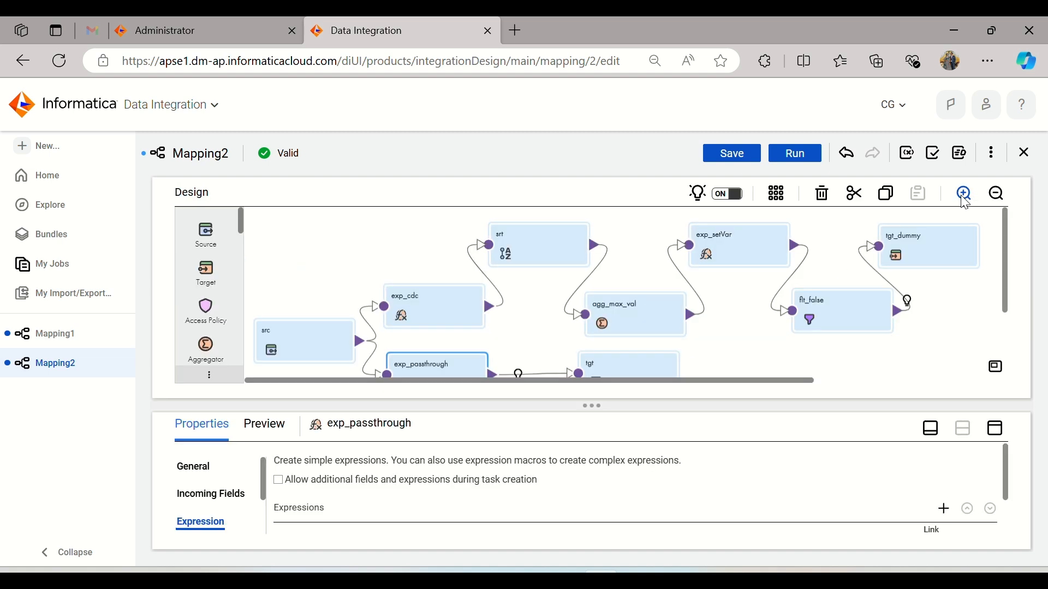
- Review exp_cdc's $p_cdc_field$ expression in the full editor, then start another new asset
click(448, 300)
click(995, 429)
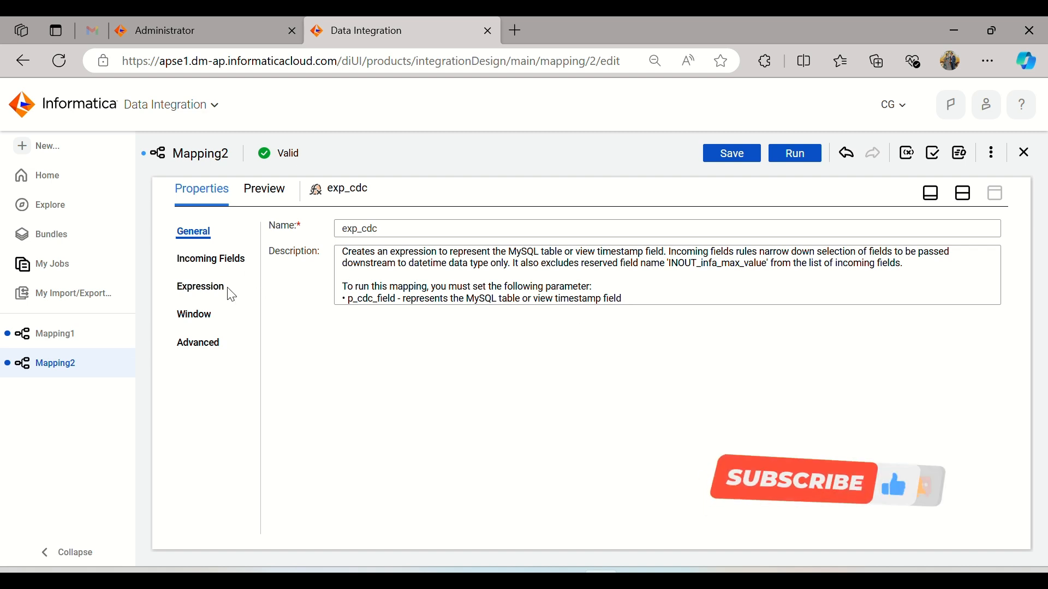
click(219, 298)
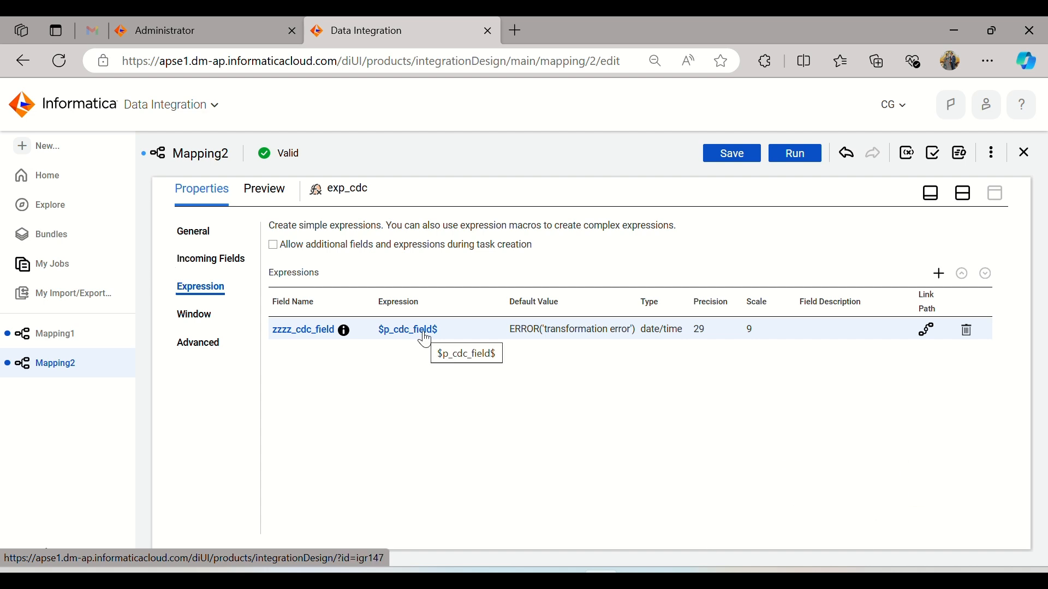
click(963, 193)
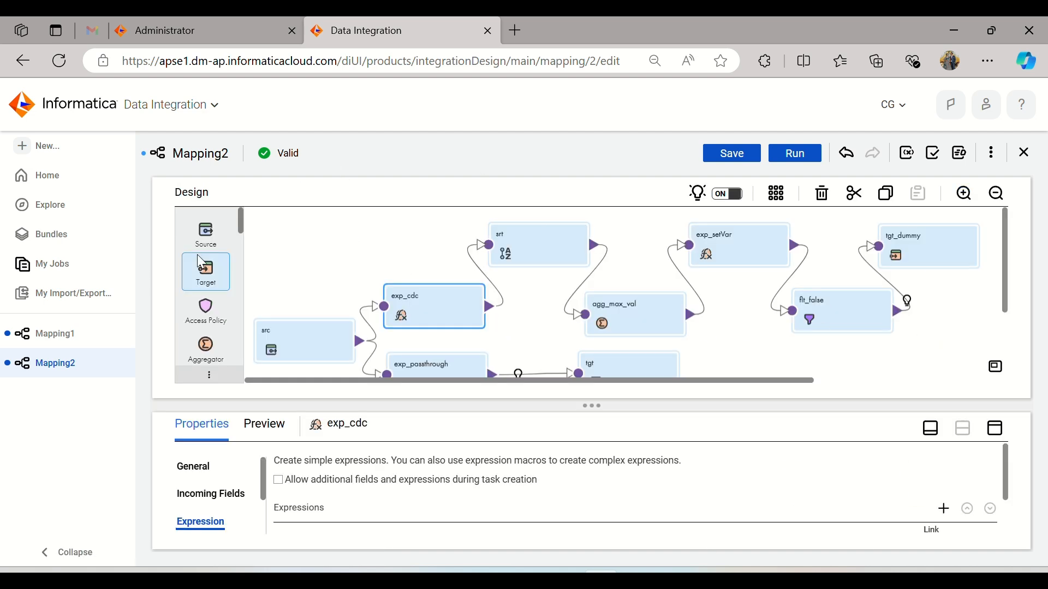
click(55, 153)
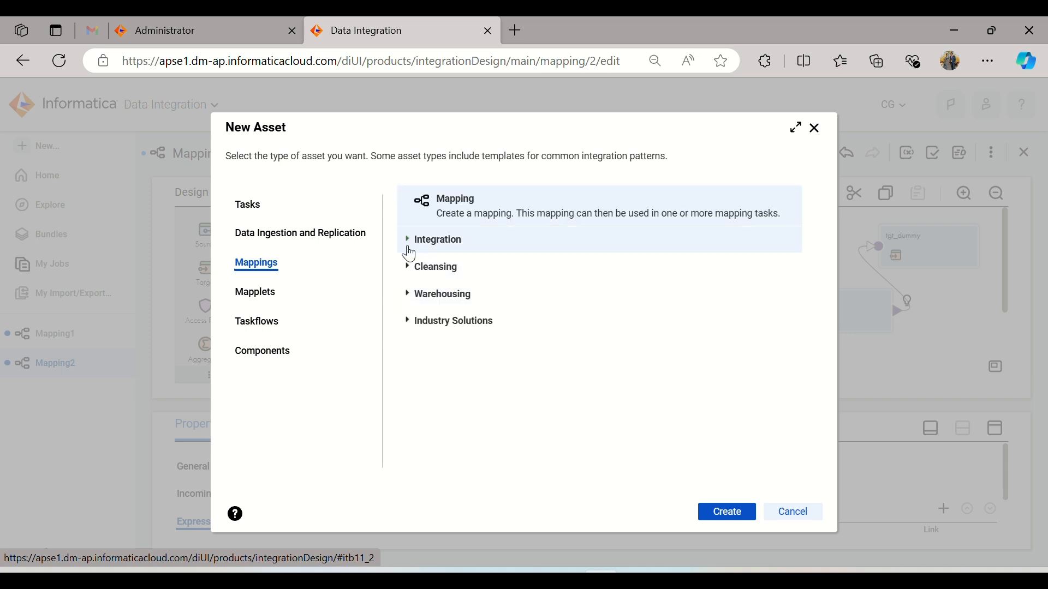
- Browse the Integration and Cleansing mapping template groups
click(412, 255)
scroll(635, 337, down, 10)
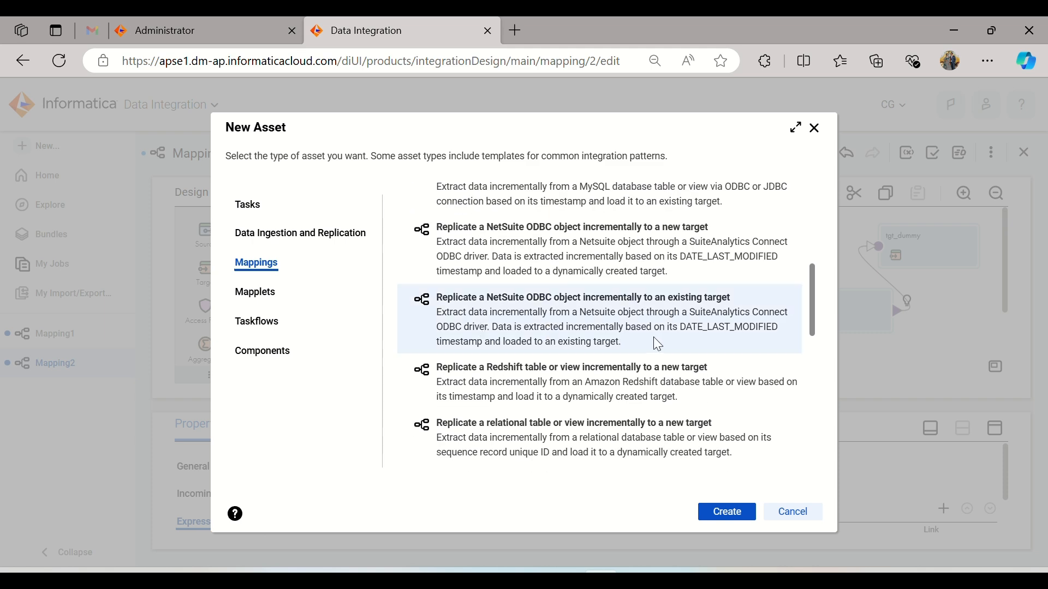
scroll(636, 337, down, 5)
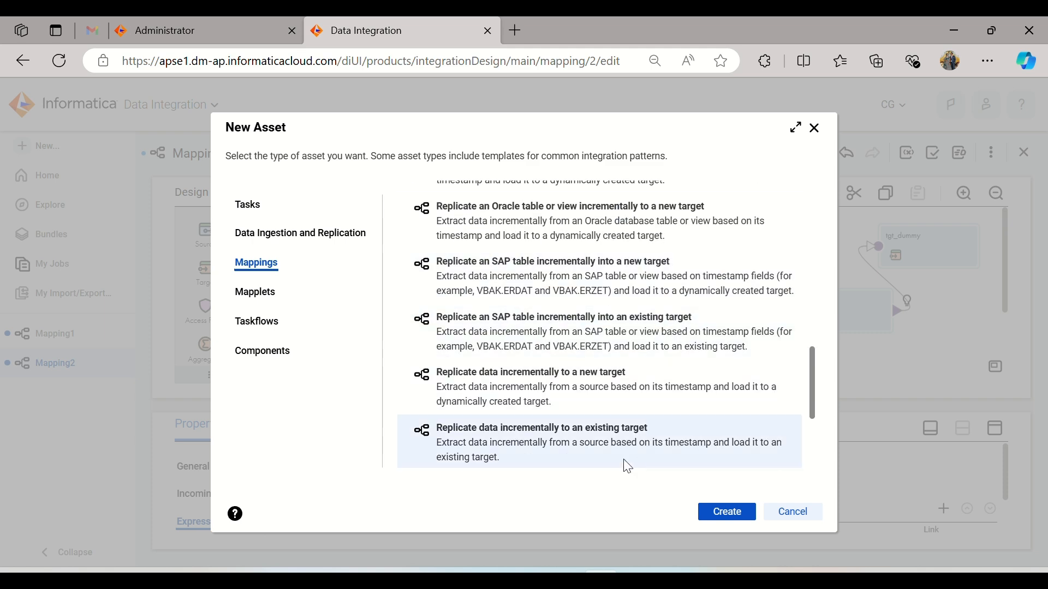
scroll(643, 463, down, 5)
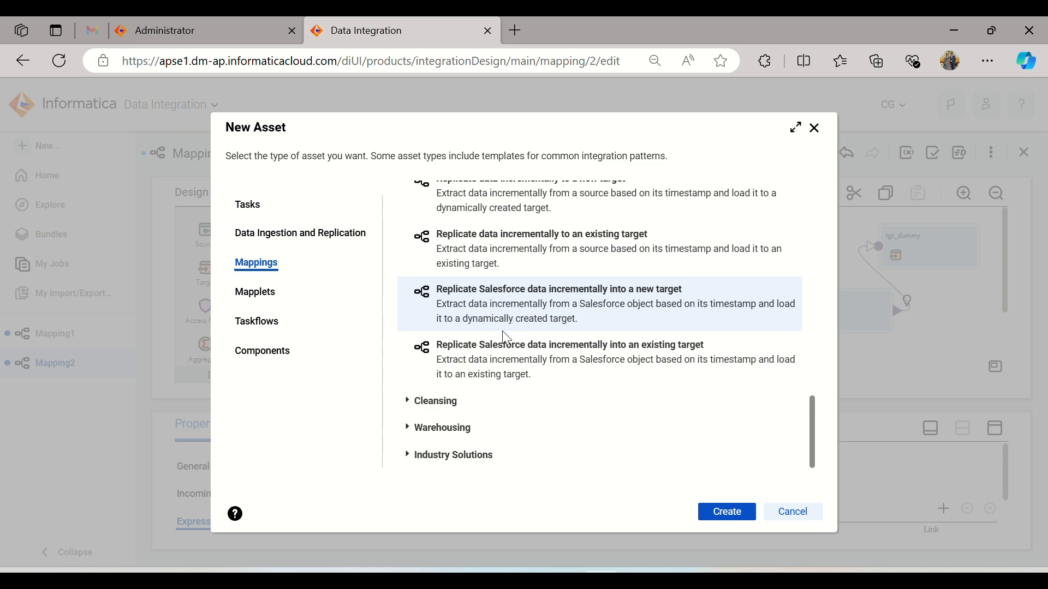
scroll(425, 382, up, 10)
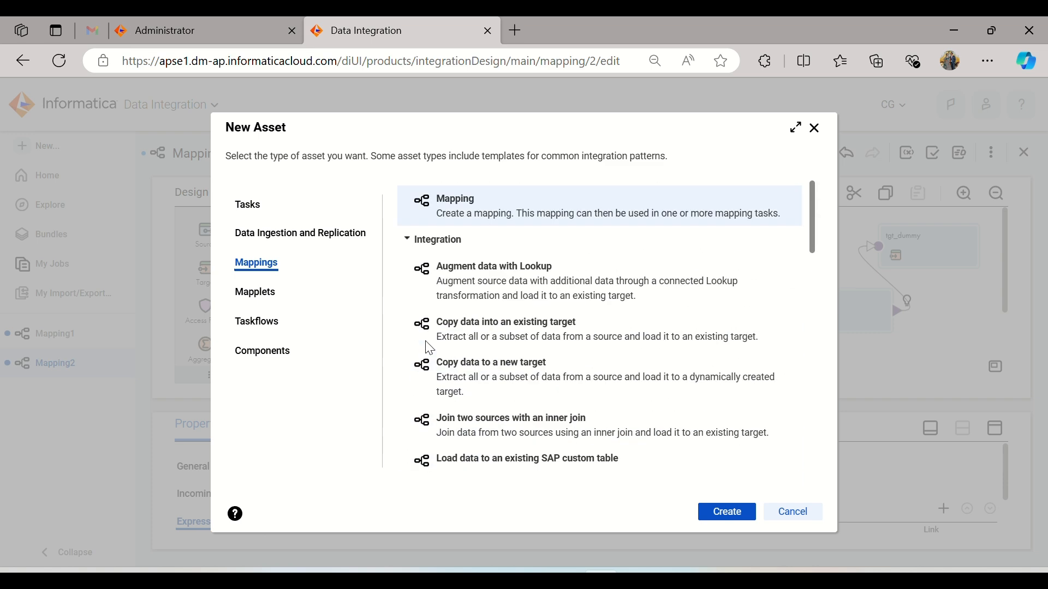
click(413, 240)
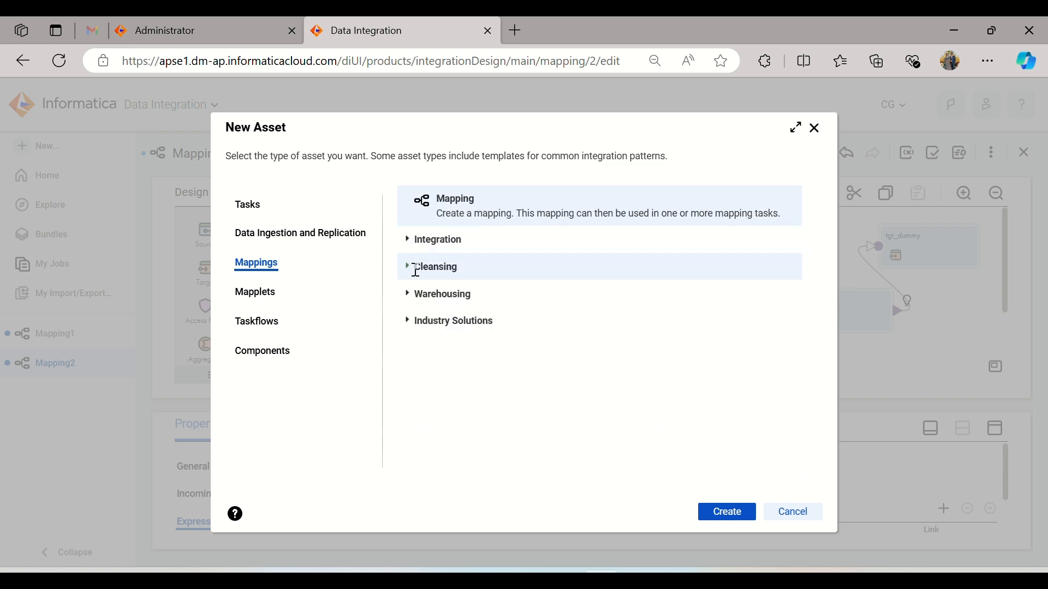
click(411, 269)
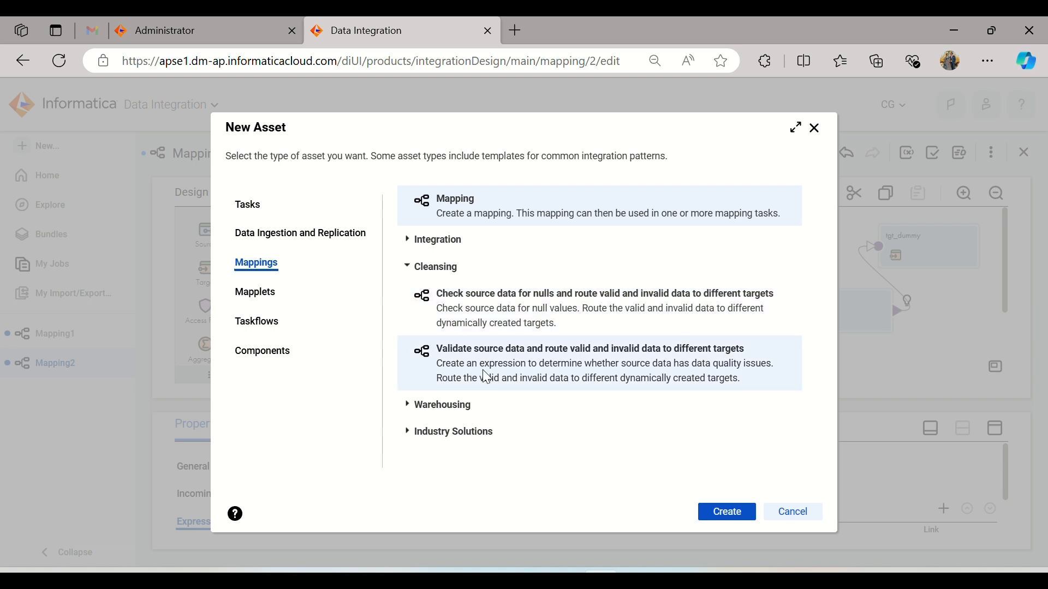
- Create Mapping3 from the Warehousing 'Slowly changing dimension Type 2' template
click(406, 268)
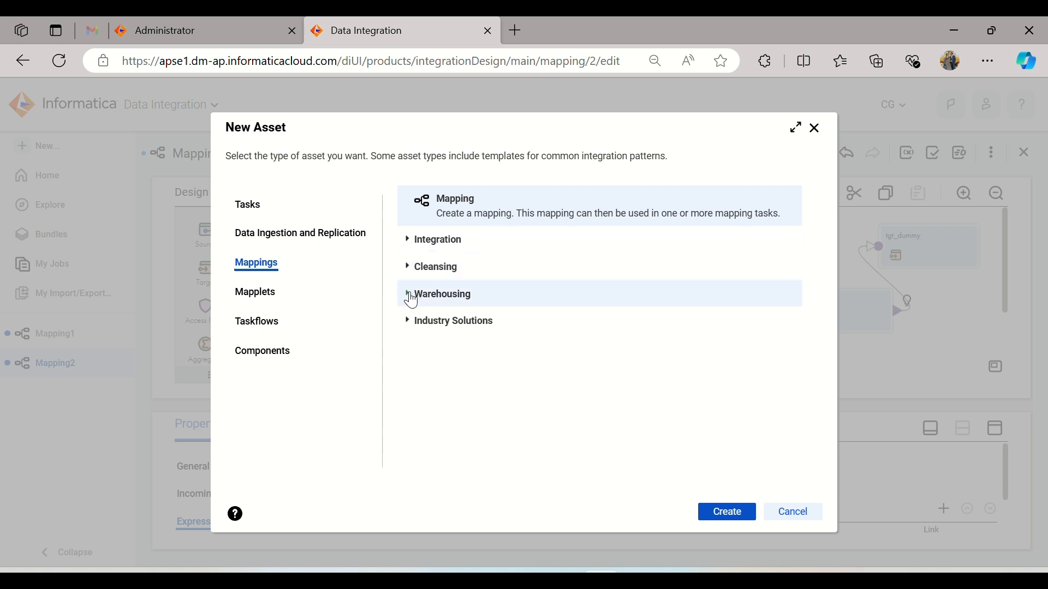
click(410, 298)
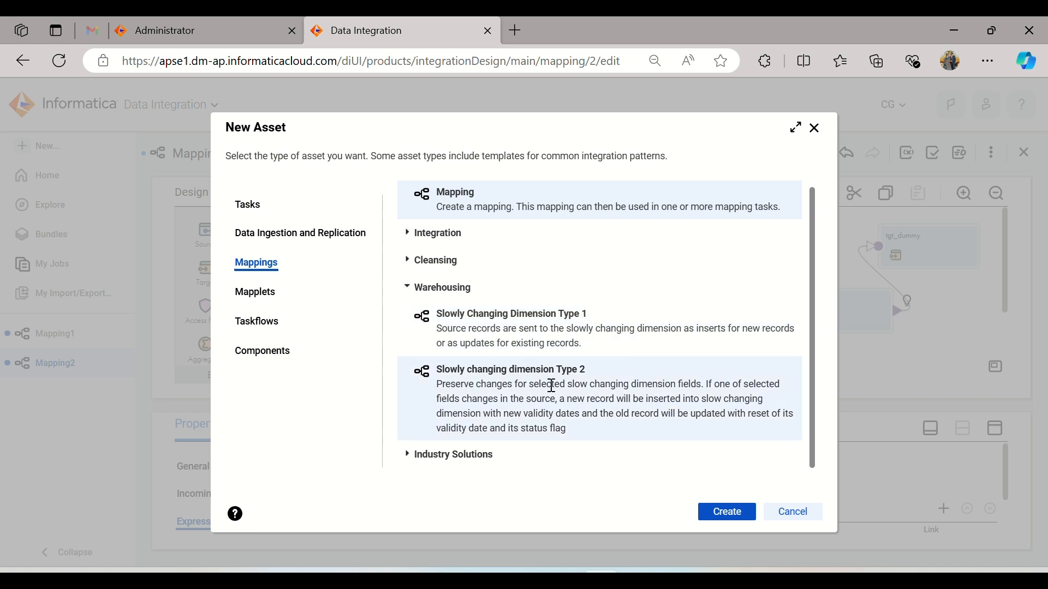
click(551, 386)
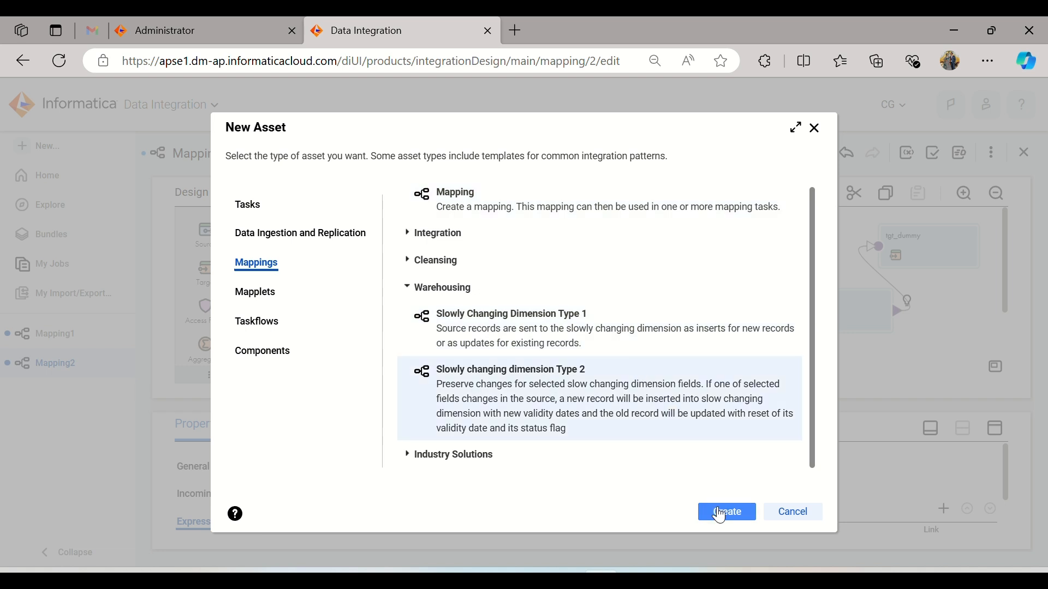
click(726, 511)
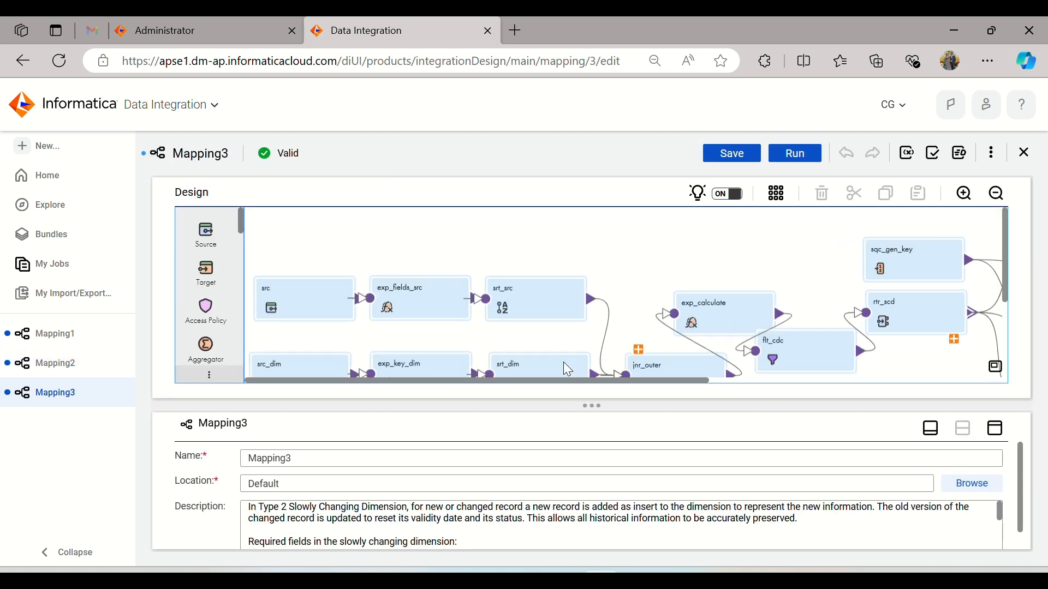
- Inspect the template's nodes: src, exp_fields_src, jnr_outer, exp_calculate, sqc_gen_key and the three targets
click(932, 429)
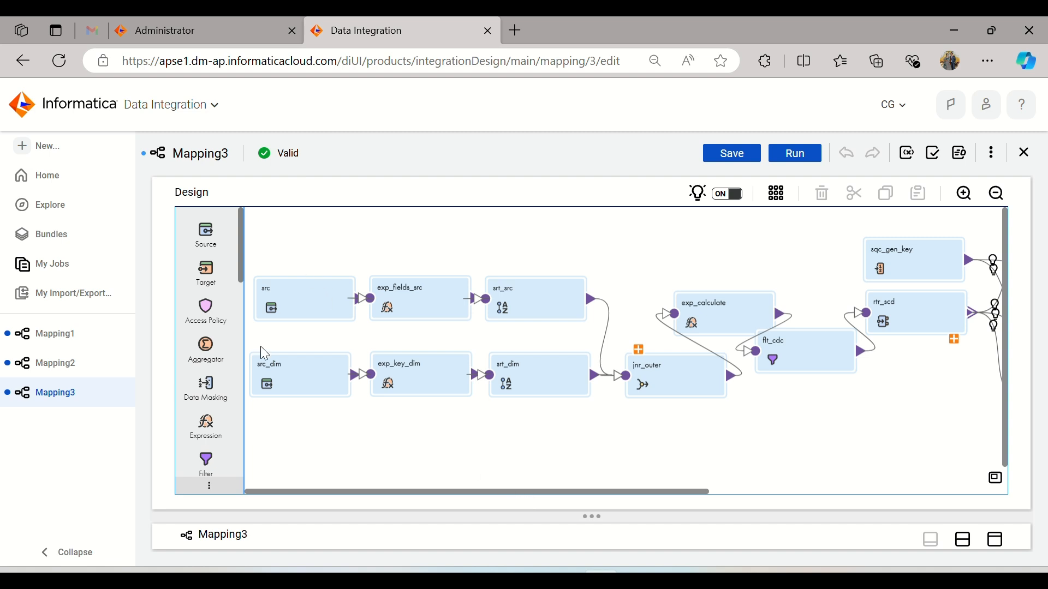
drag(428, 492, 314, 505)
click(319, 298)
click(416, 289)
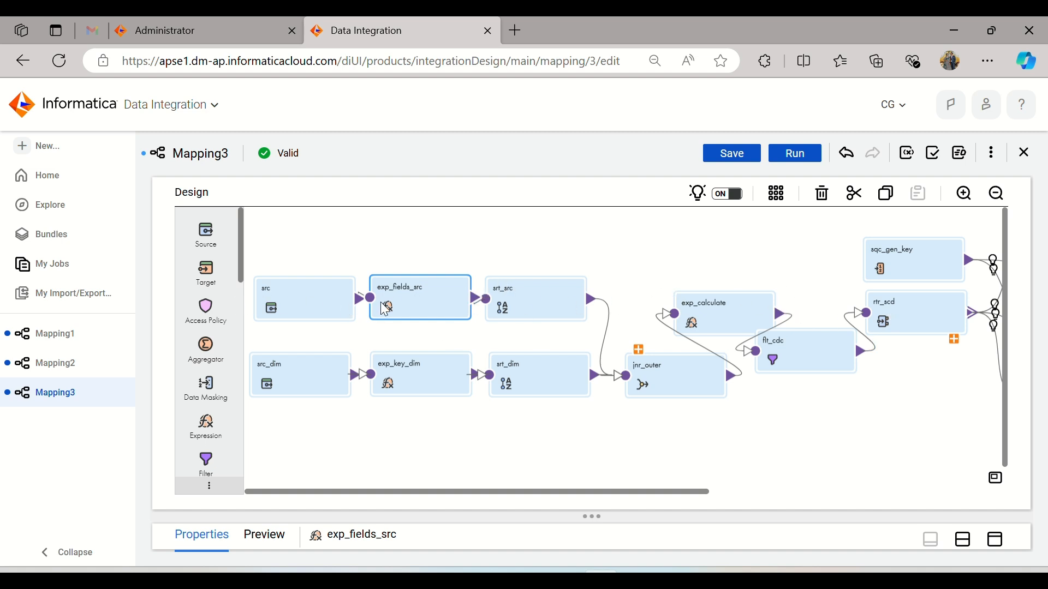
click(664, 374)
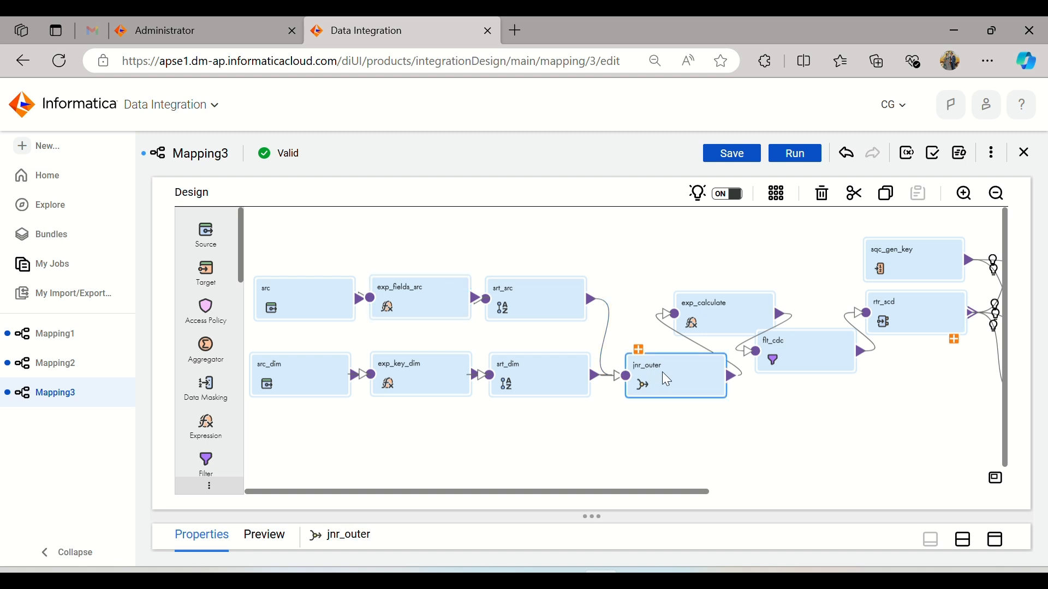
click(729, 313)
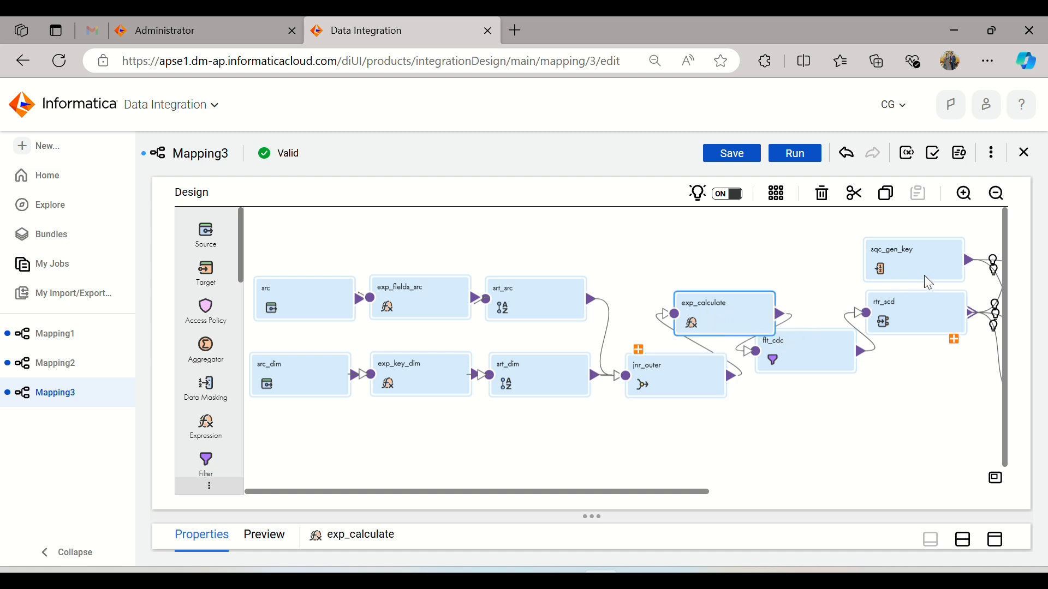
click(908, 257)
drag(639, 496, 774, 464)
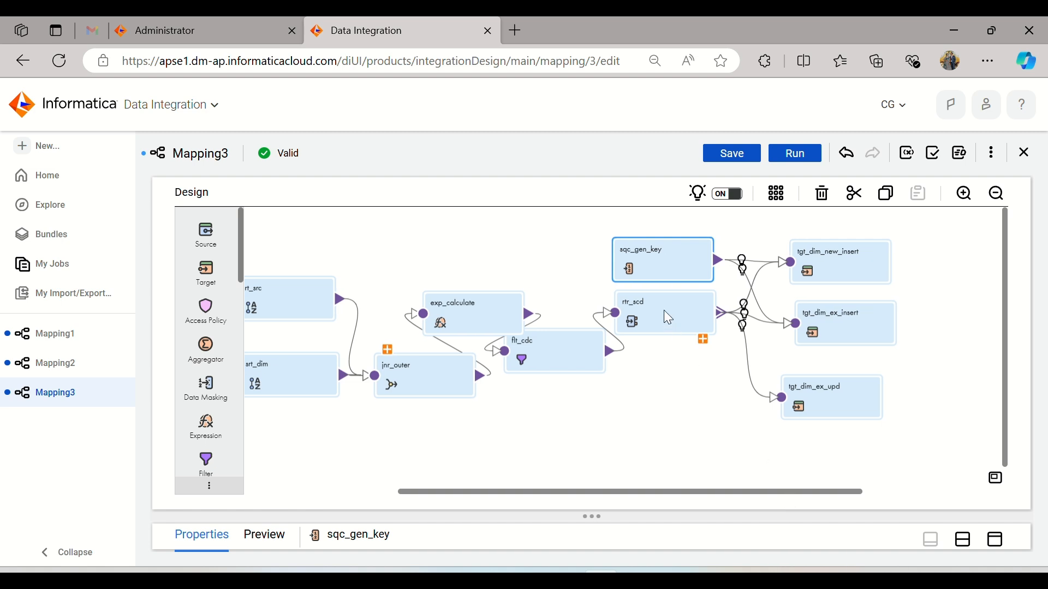
click(850, 259)
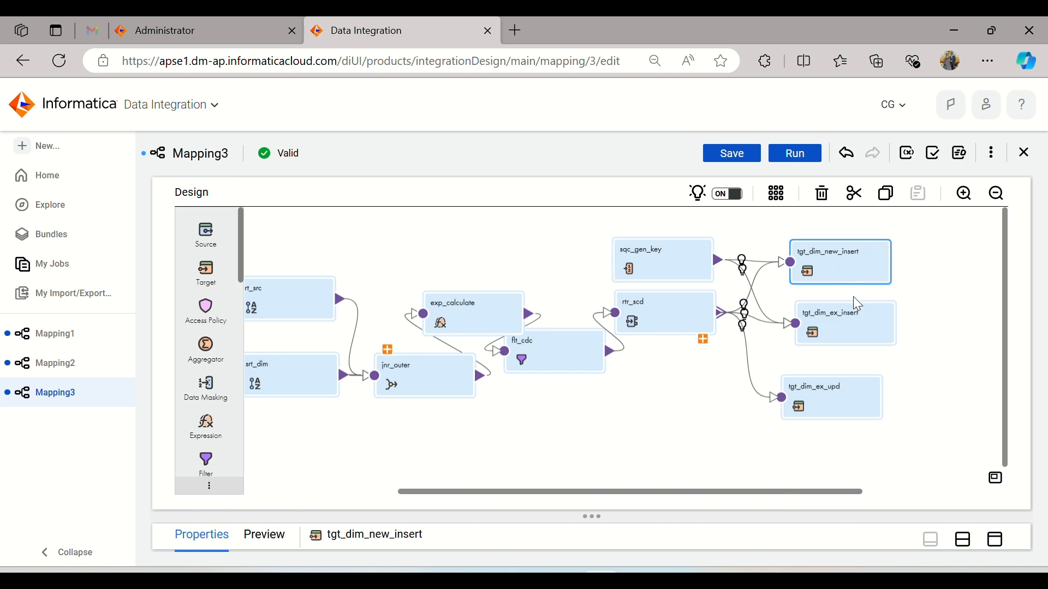
click(857, 328)
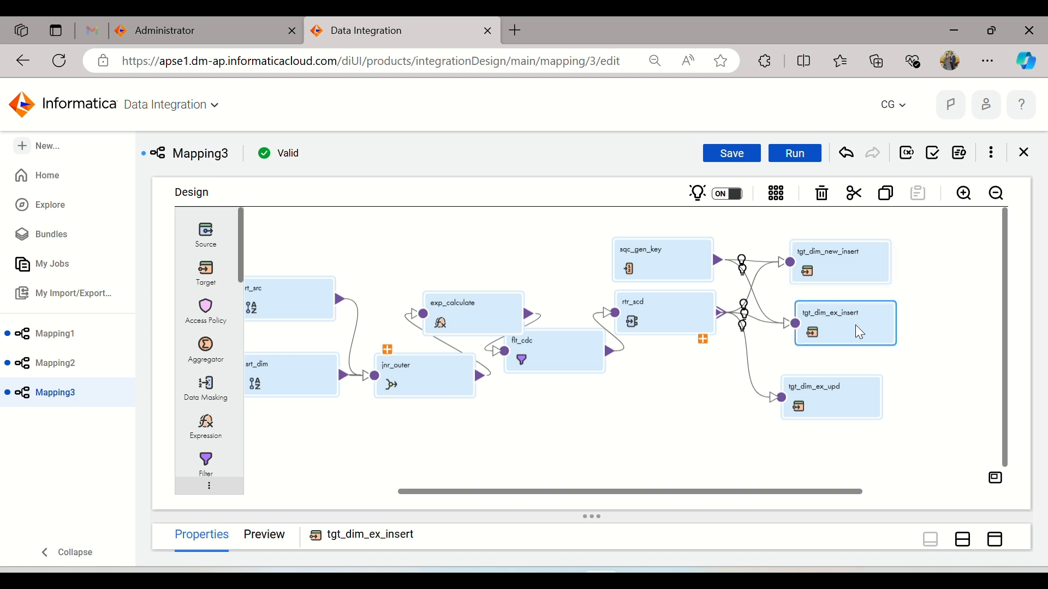
click(831, 418)
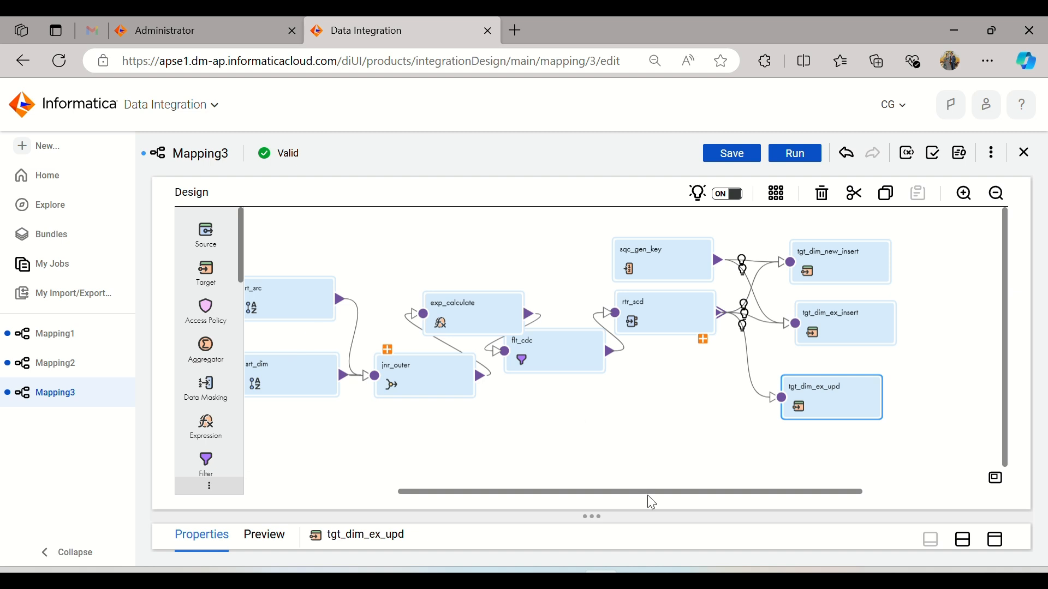
drag(651, 497, 491, 495)
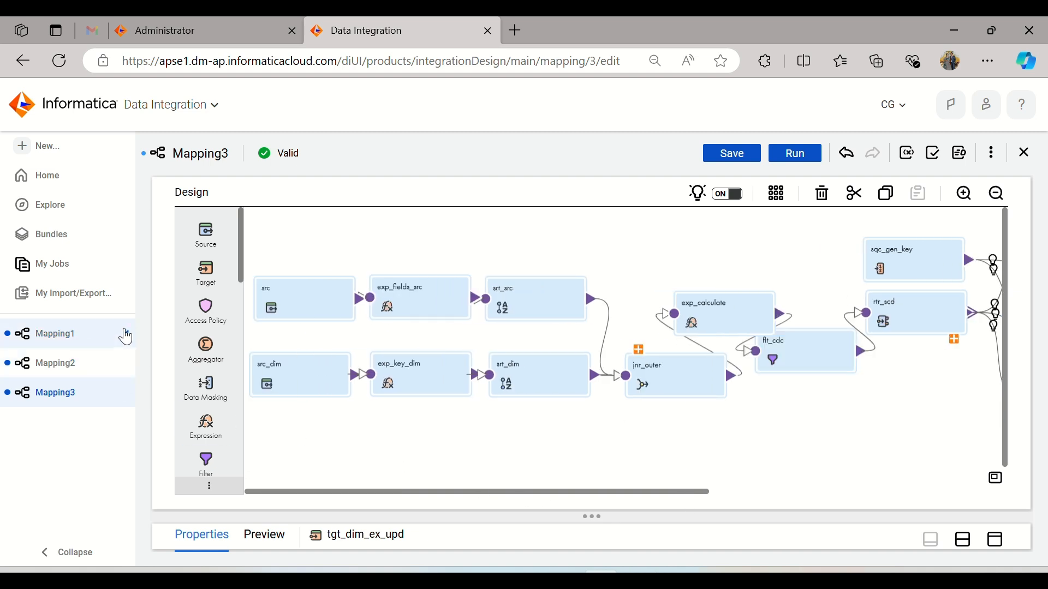
- Close Mapping1, Mapping2 and Mapping3, discarding their unsaved changes
click(125, 336)
click(521, 406)
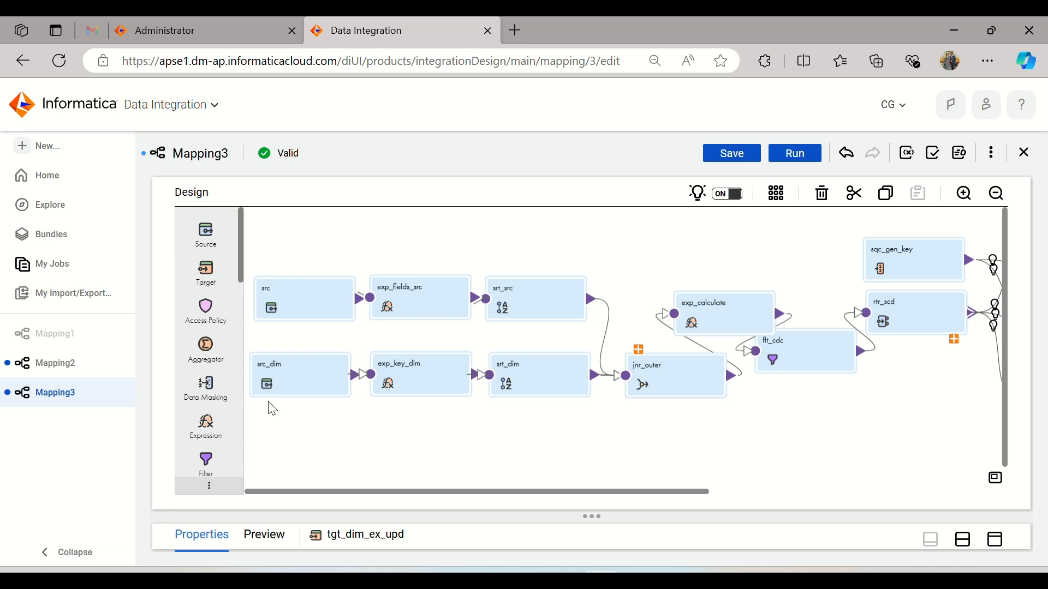
click(126, 334)
click(548, 392)
click(126, 335)
click(524, 410)
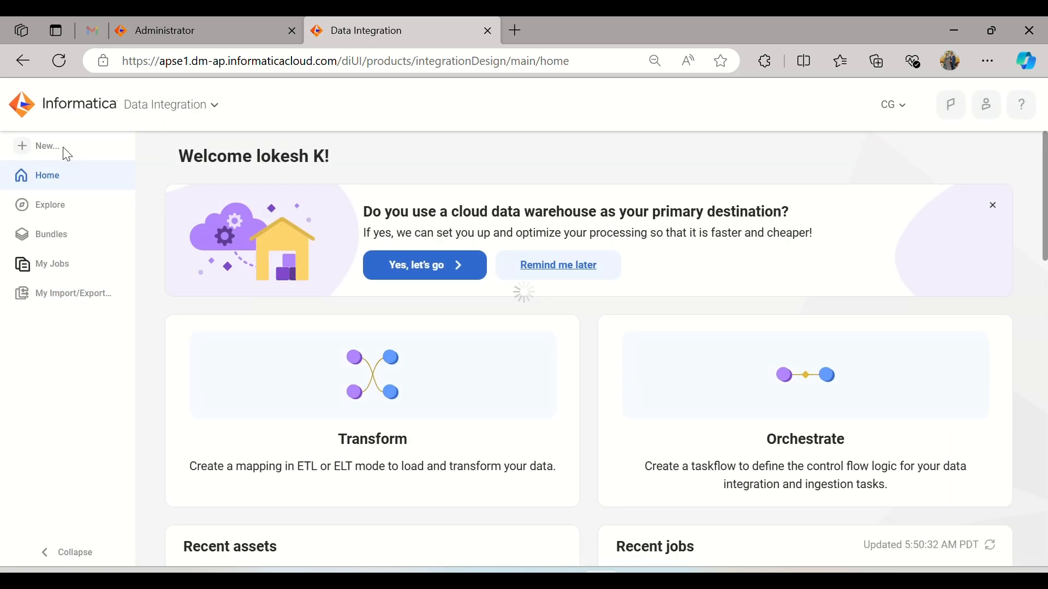
- Open the New Asset dialog, look through the Mappings and Industry Solutions templates, then select Mapplets
click(61, 146)
click(260, 264)
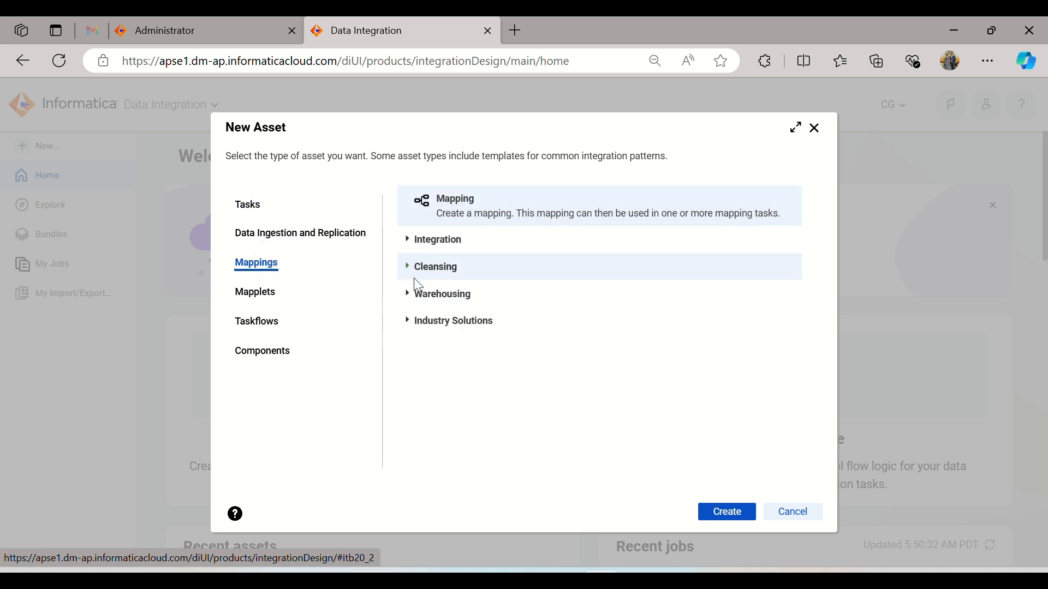
click(411, 331)
scroll(599, 375, down, 2)
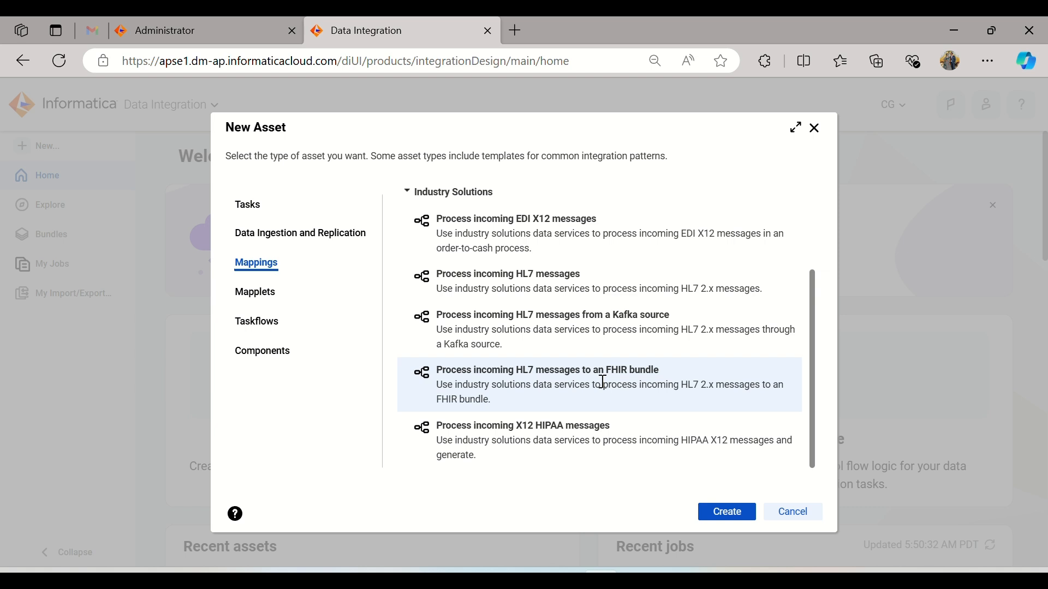
scroll(603, 382, up, 2)
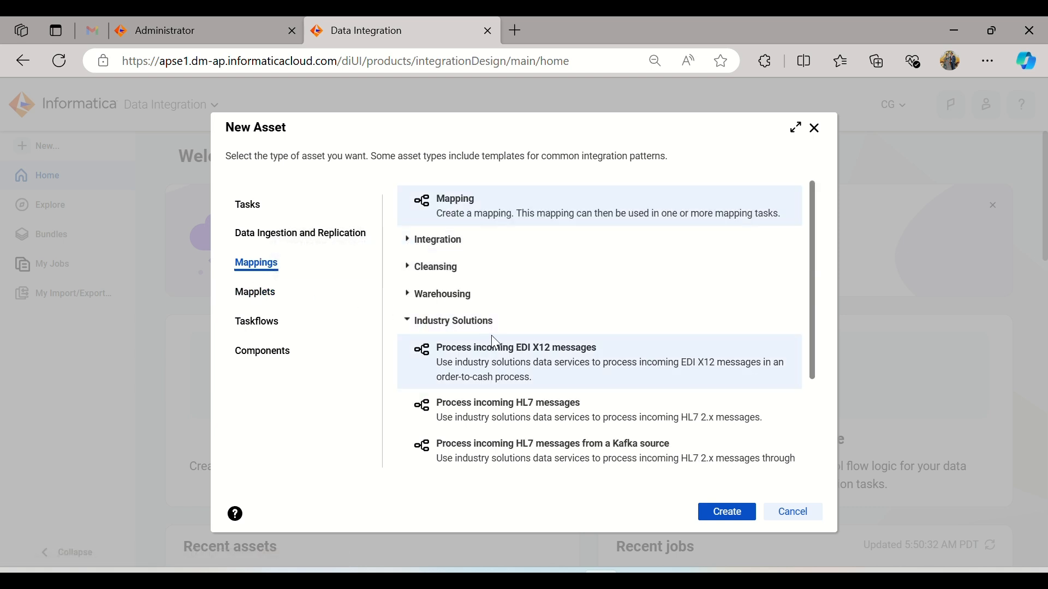
click(409, 322)
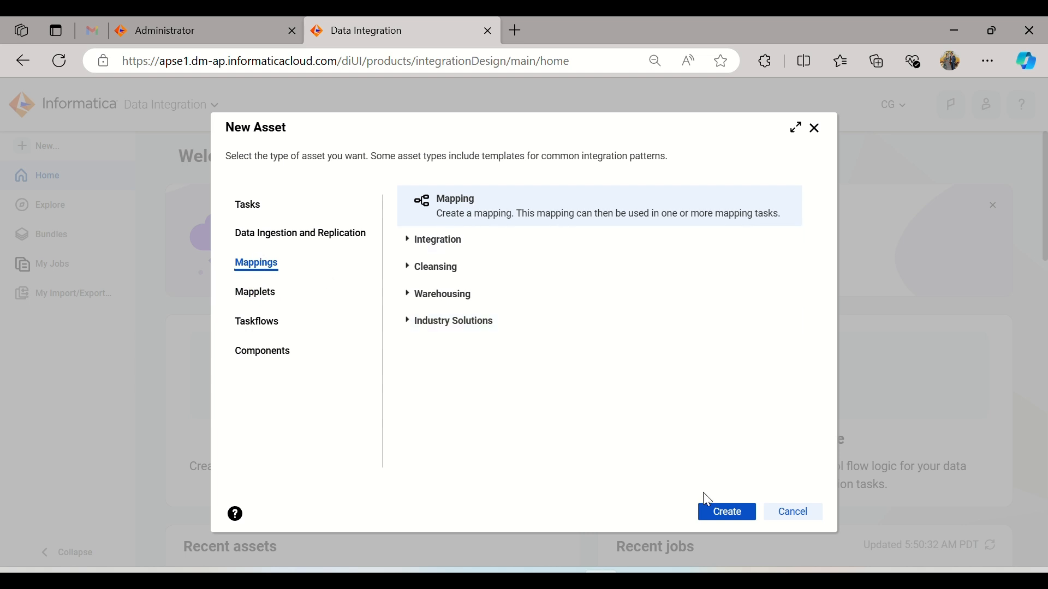
click(252, 295)
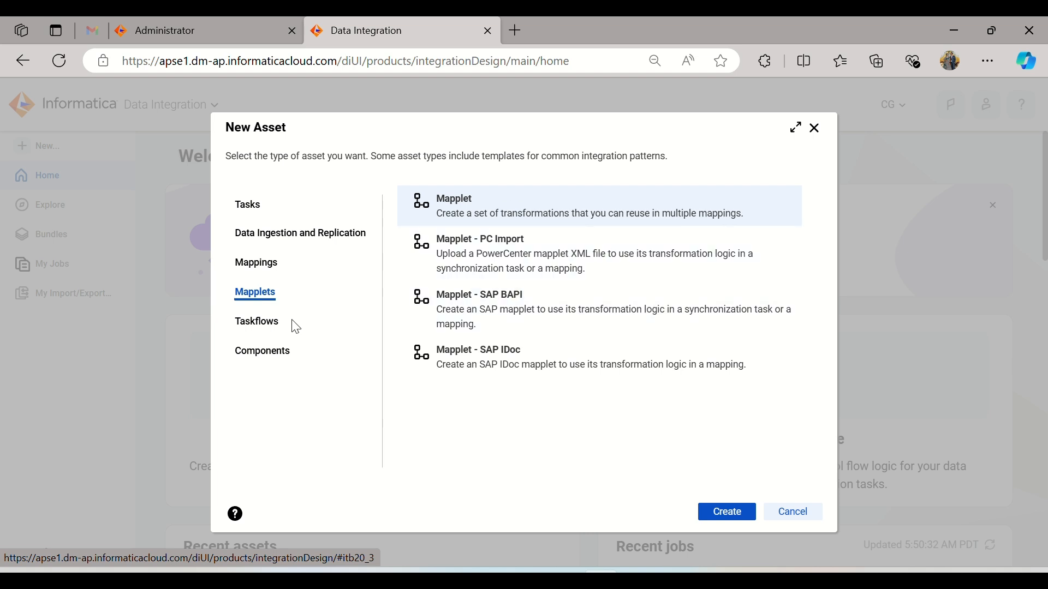
- Browse the Taskflows and Components categories of the New Asset dialog
click(276, 325)
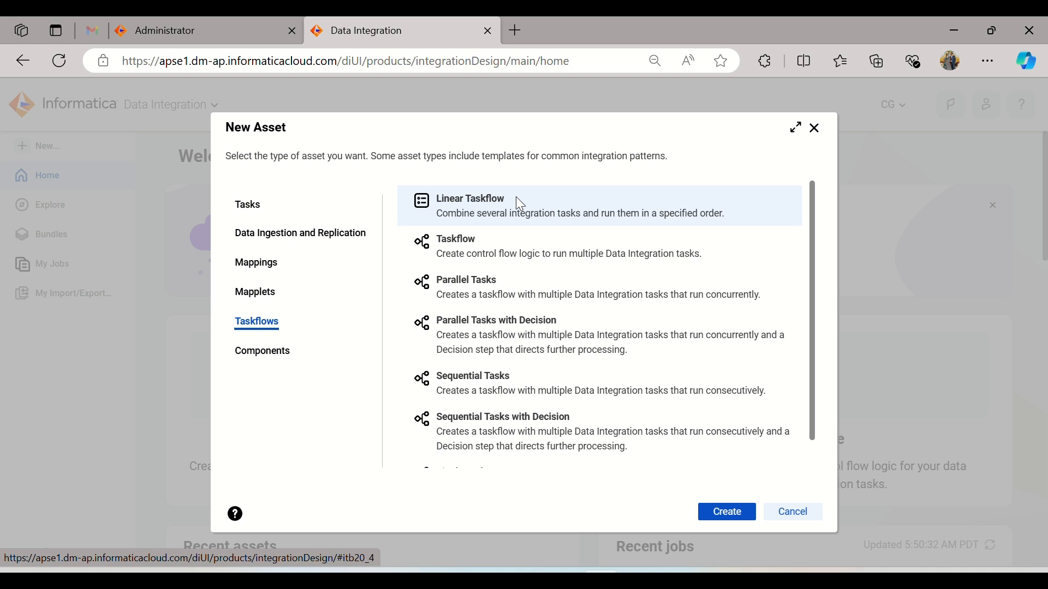
scroll(507, 256, down, 1)
scroll(528, 348, up, 1)
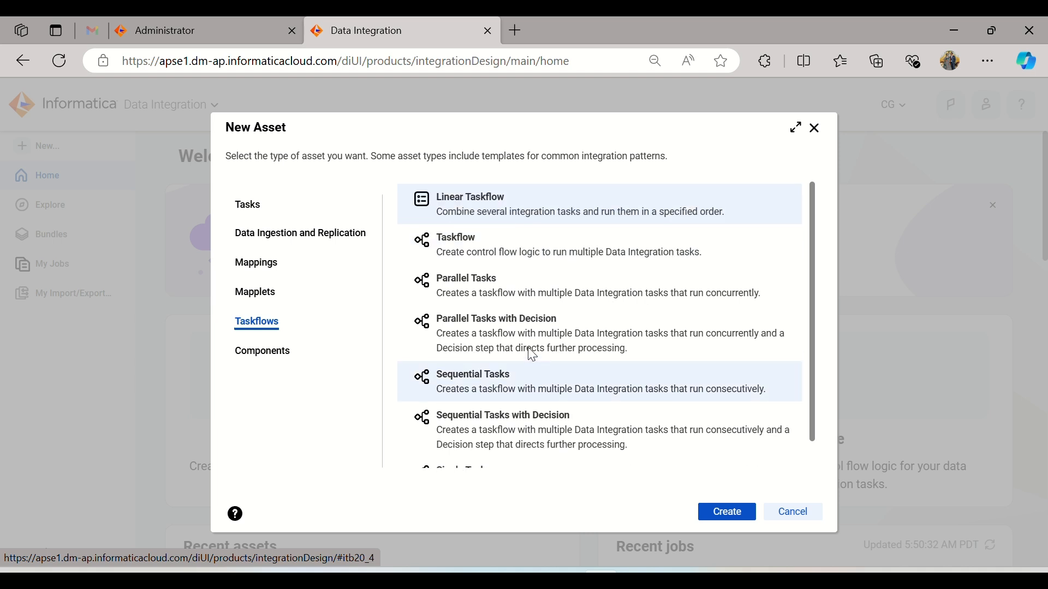
click(264, 352)
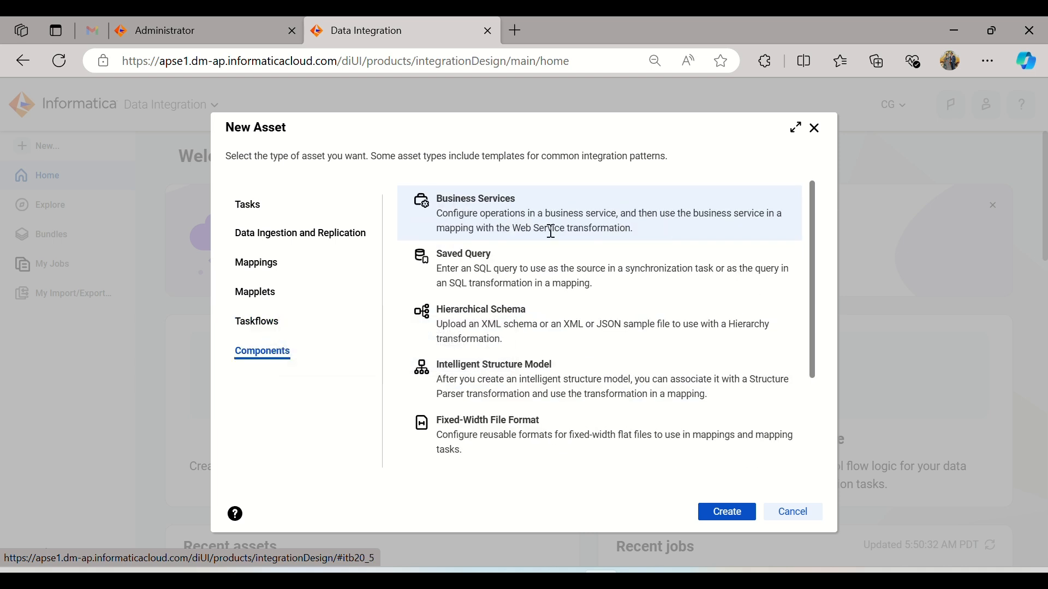
scroll(633, 257, down, 2)
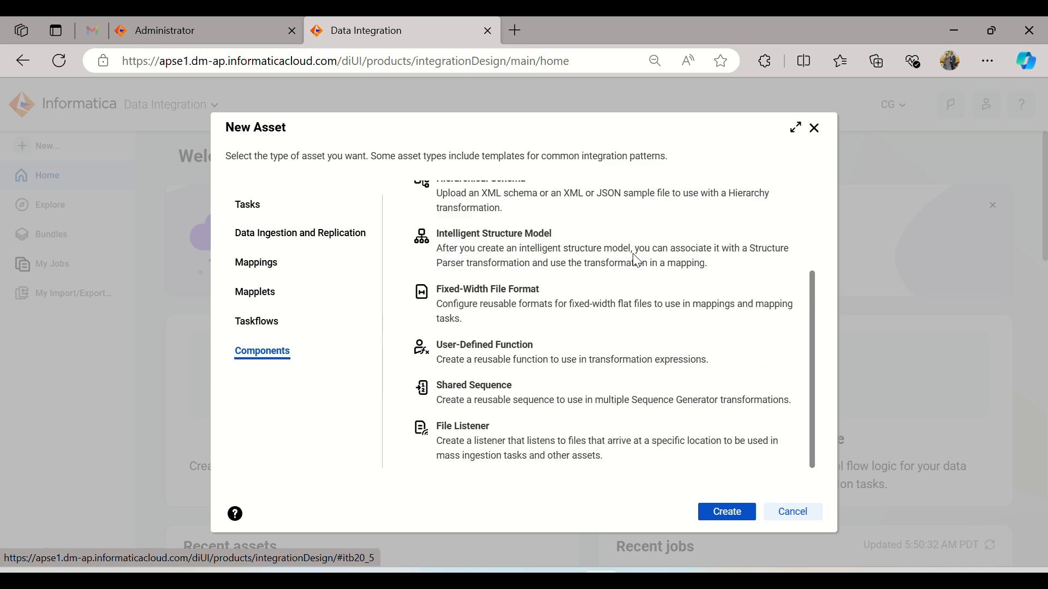
scroll(637, 261, up, 2)
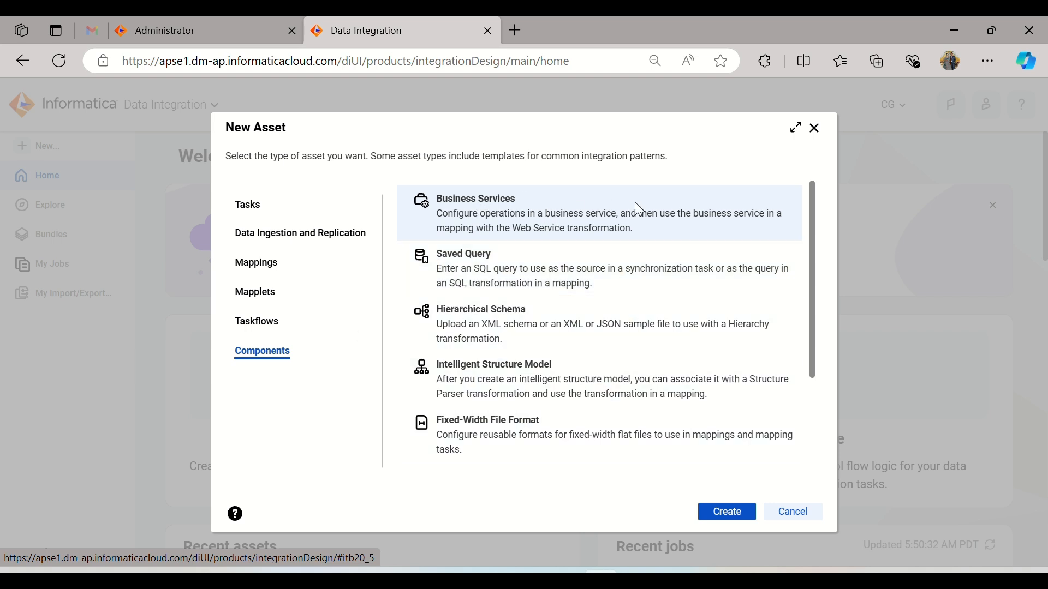
drag(641, 236, 436, 201)
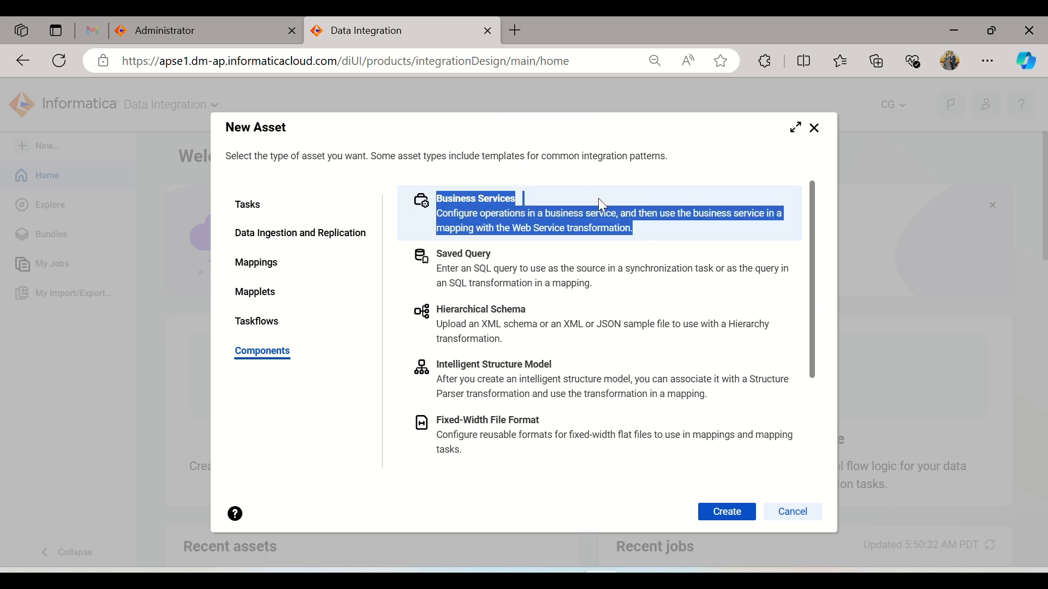
click(632, 179)
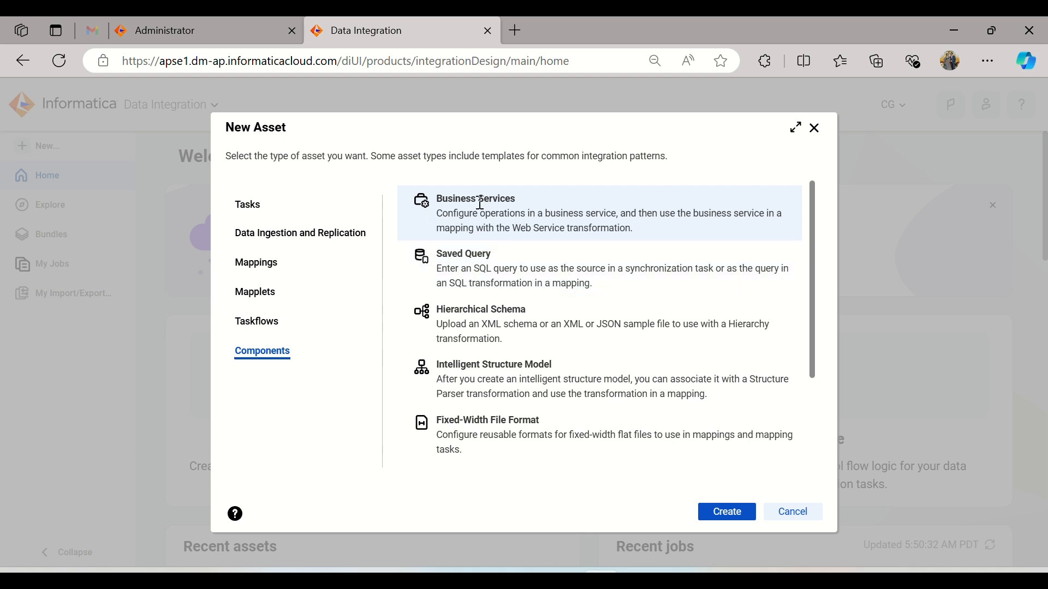
drag(434, 199, 526, 198)
click(604, 220)
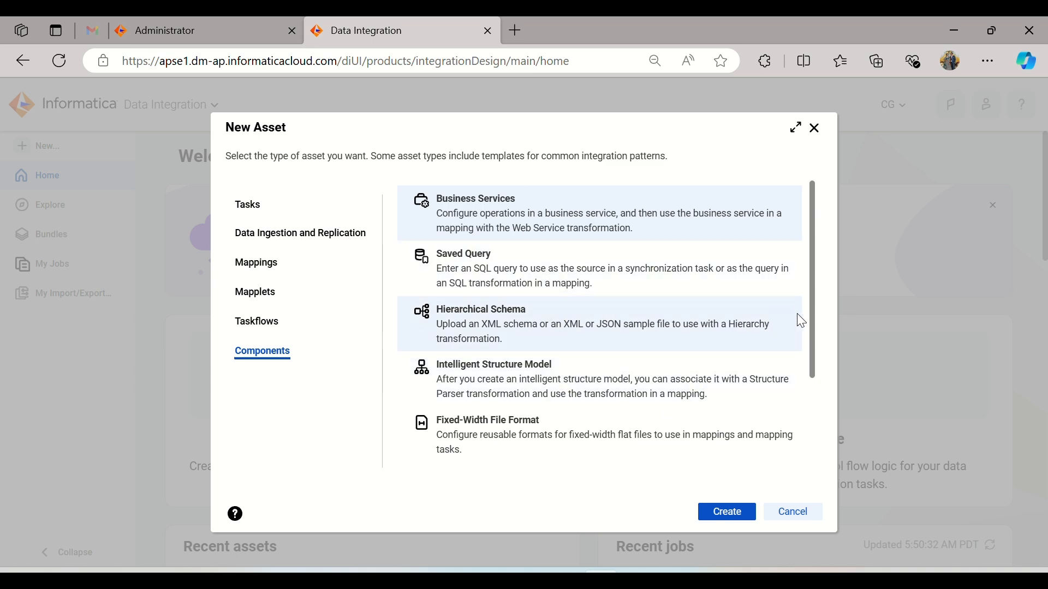
drag(816, 357, 835, 290)
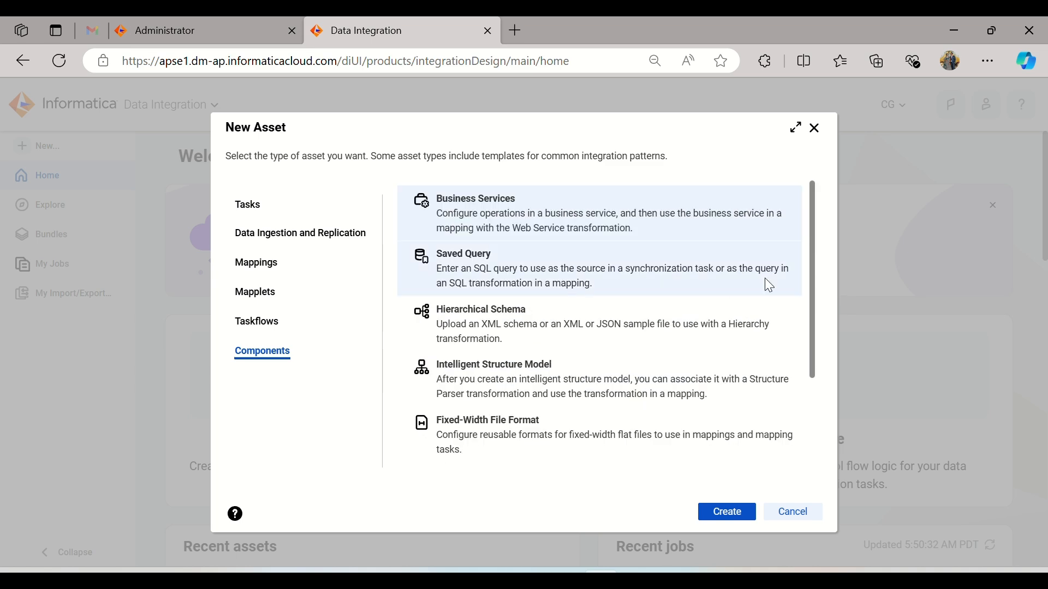
- Look at the Saved Query, Hierarchical Schema and Intelligent Structure Model types, then close the dialog
click(480, 283)
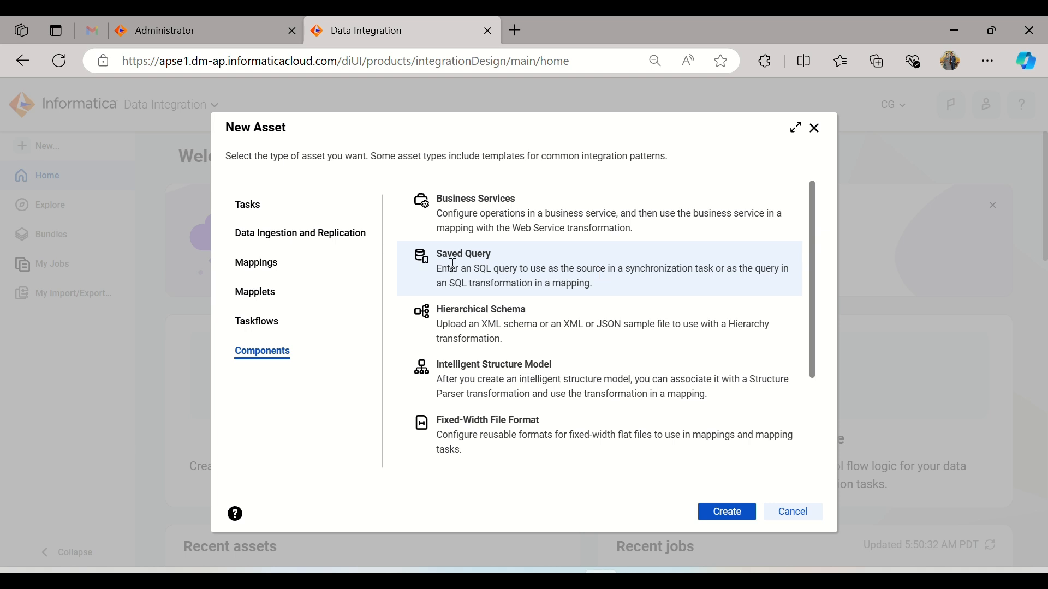
click(500, 338)
scroll(494, 259, down, 2)
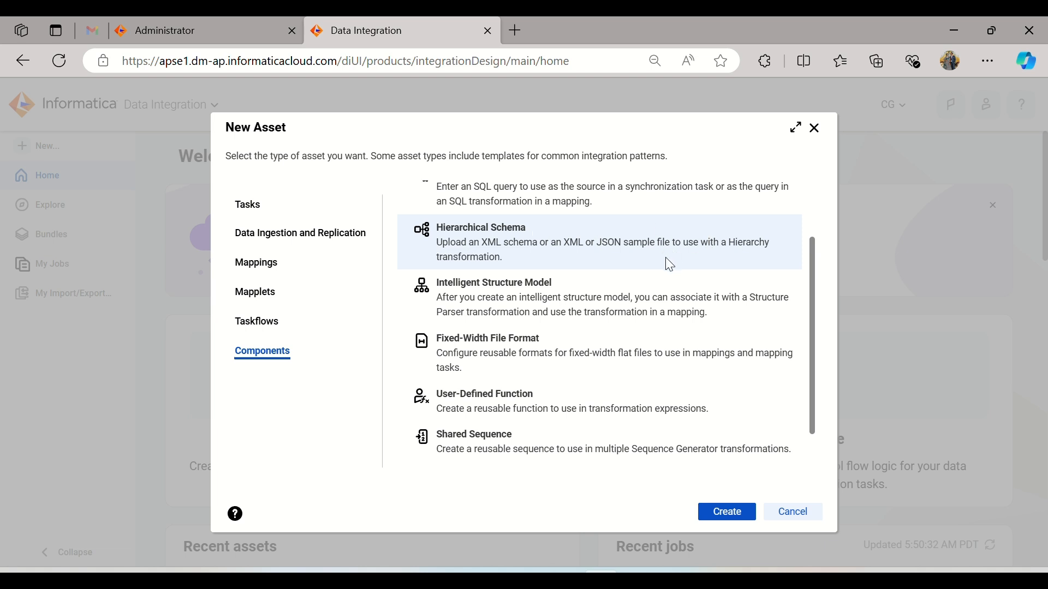
click(560, 298)
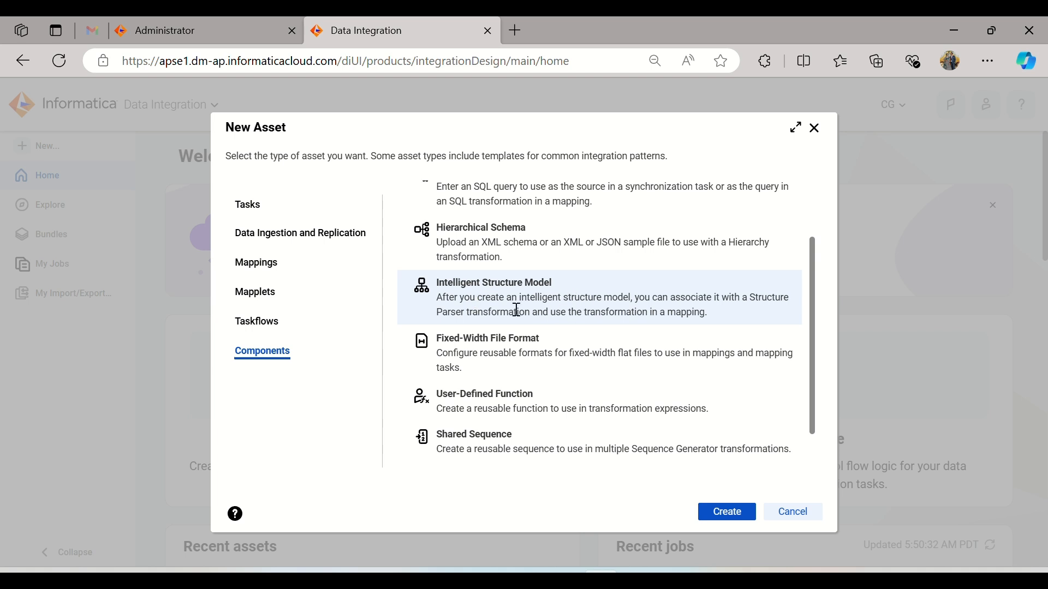
scroll(540, 359, down, 1)
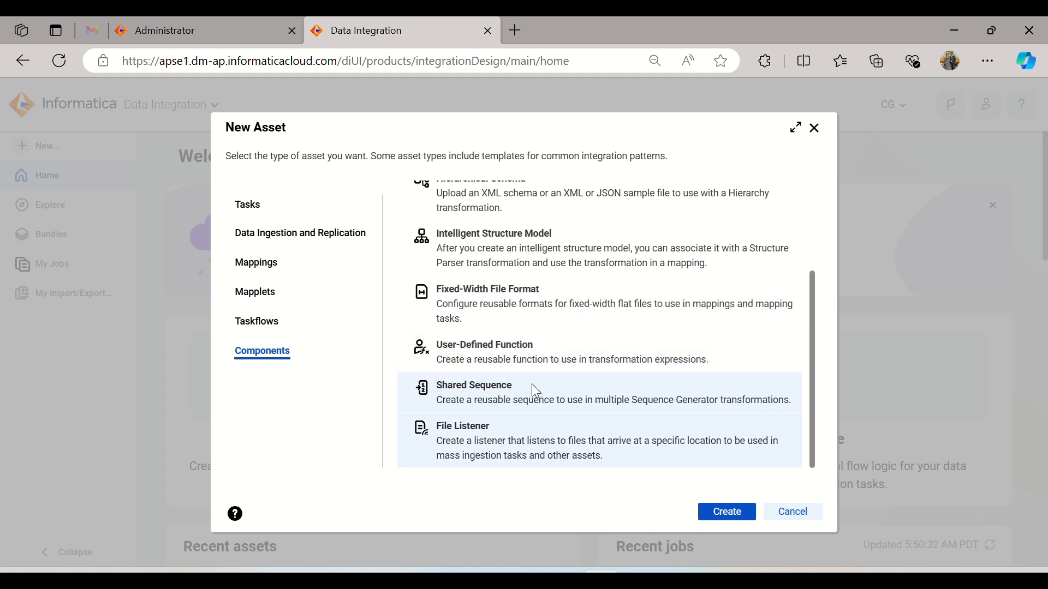
scroll(536, 391, up, 3)
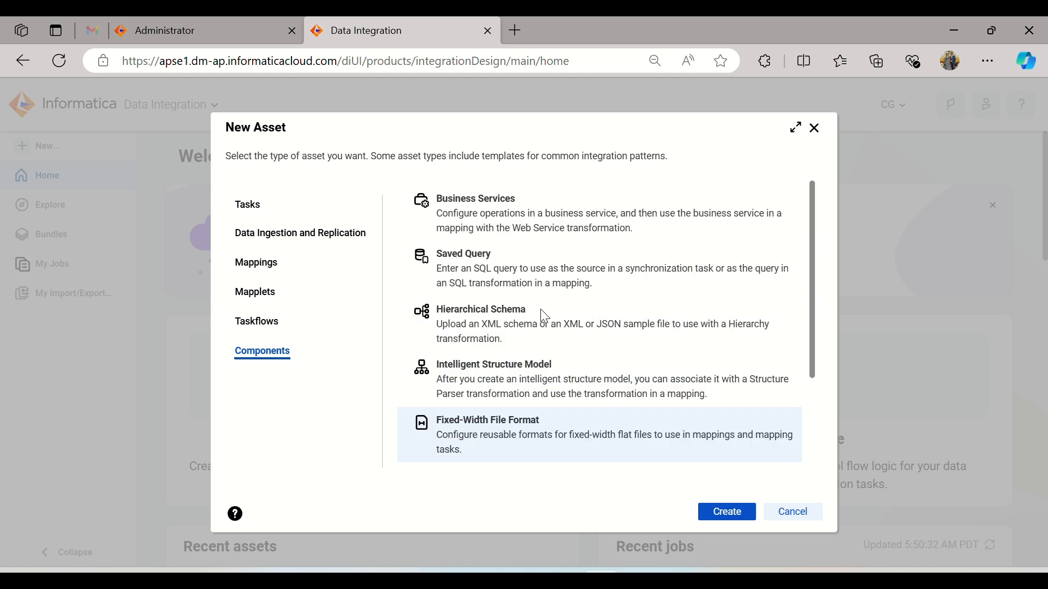
click(817, 129)
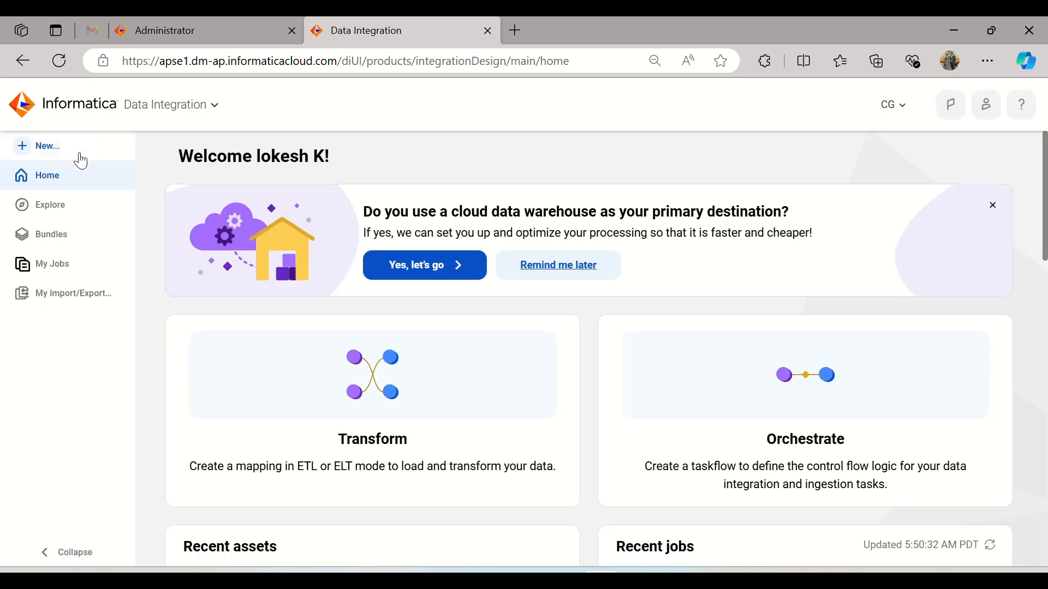
- Review the overview topics in item 2 of the Word agenda
click(637, 579)
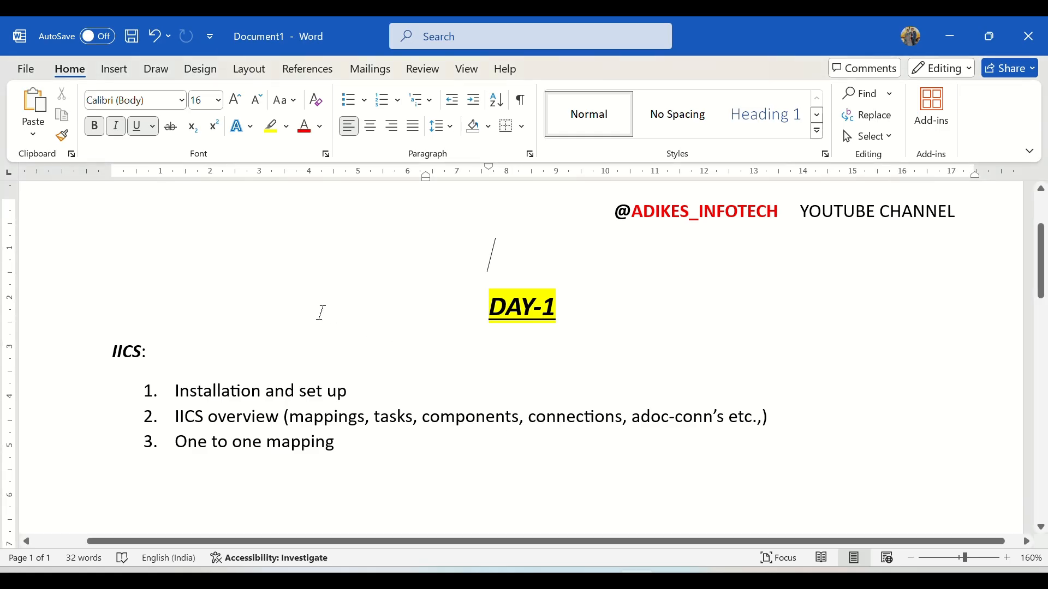
drag(344, 420, 755, 423)
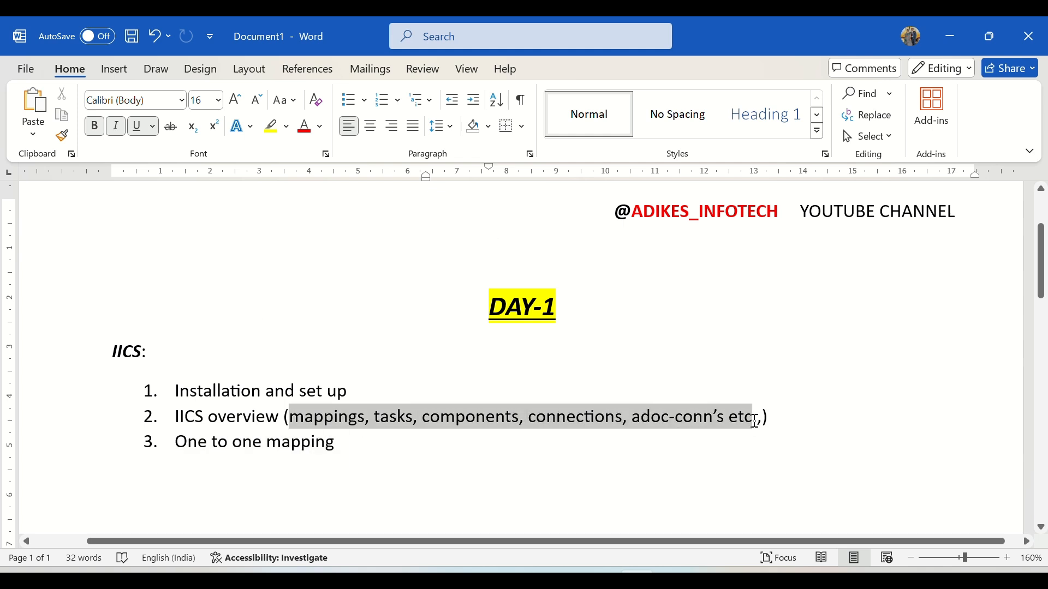
click(367, 430)
- Reopen the New Asset dialog in Data Integration on the Mappings category
click(602, 579)
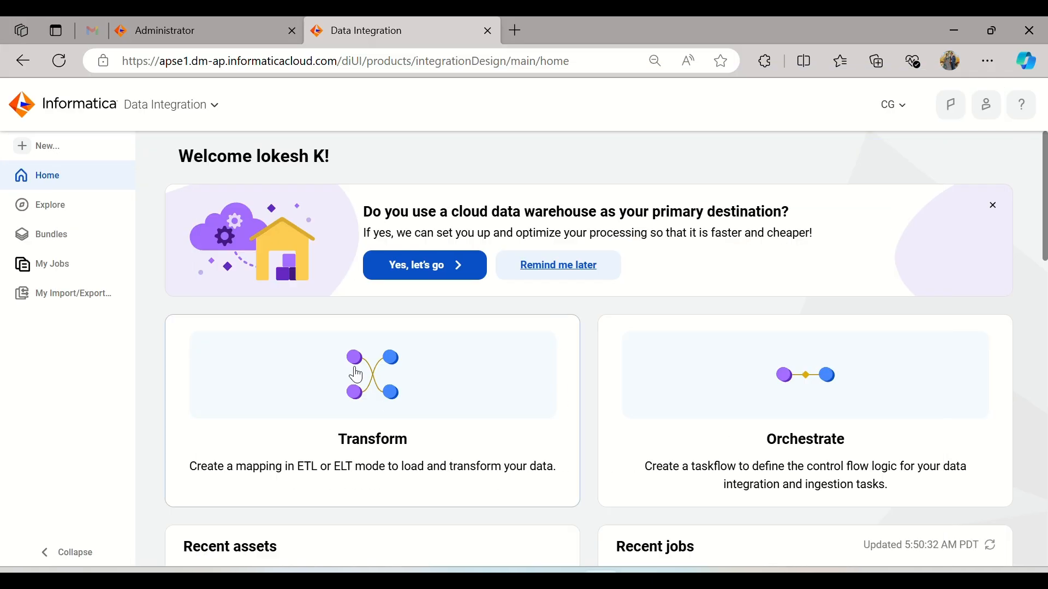
click(27, 150)
click(257, 266)
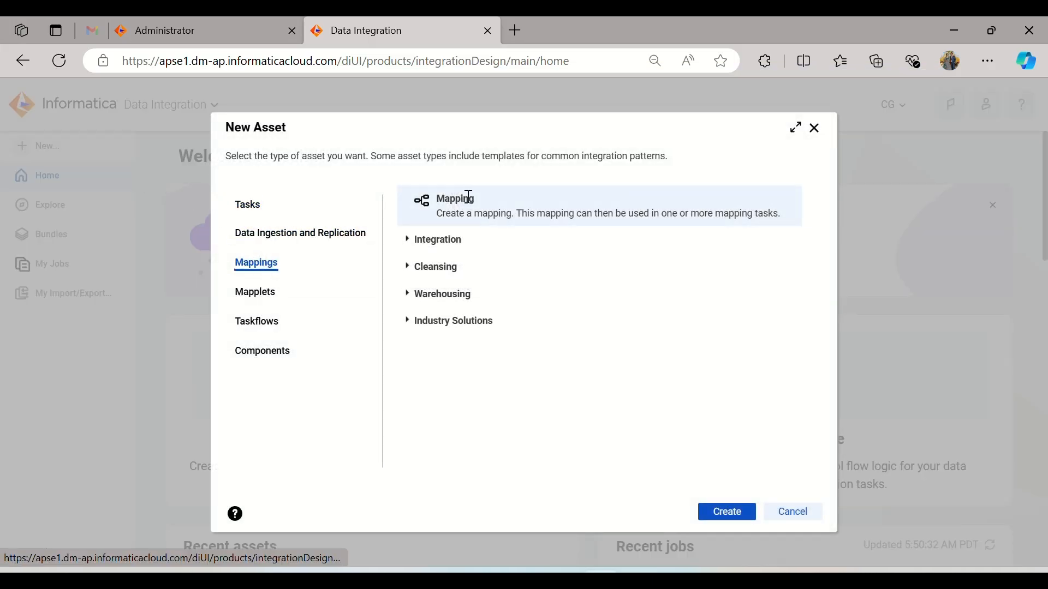
- Create a blank mapping named m_one_to_one and show its Source node's connection settings
click(730, 516)
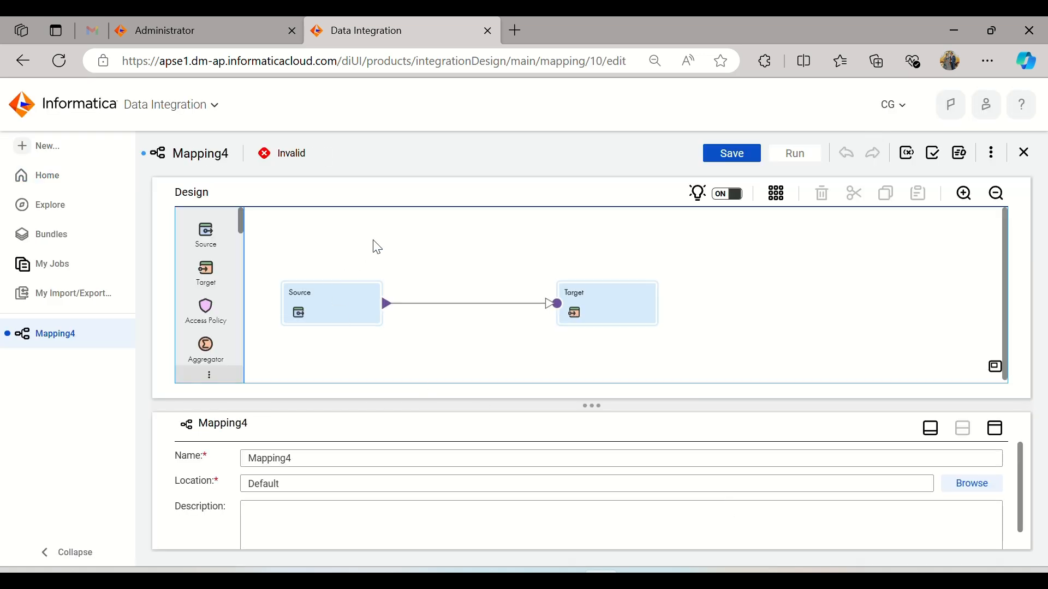
drag(306, 460, 225, 465)
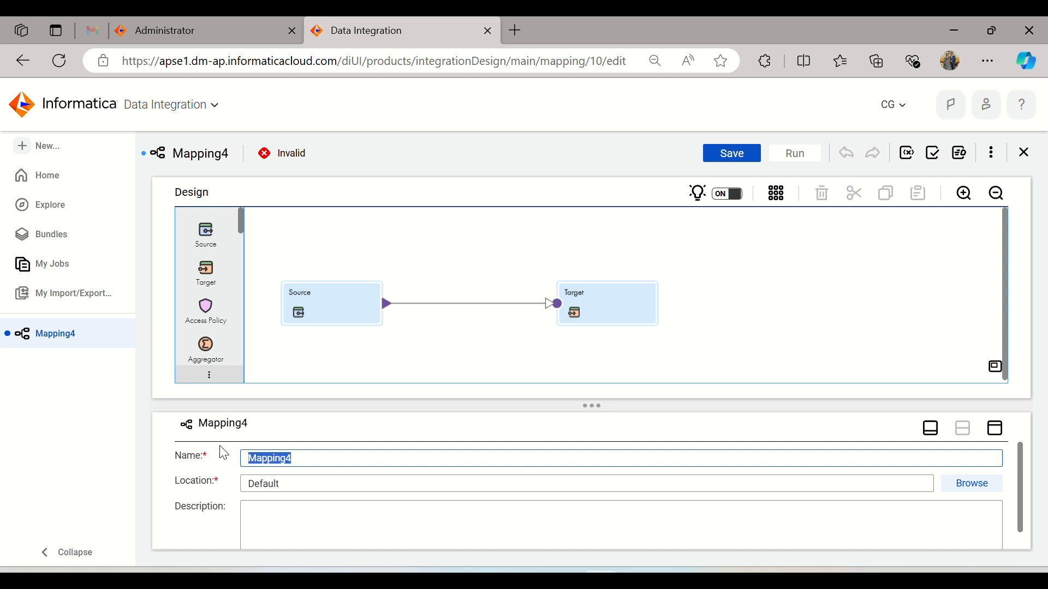
text(m_)
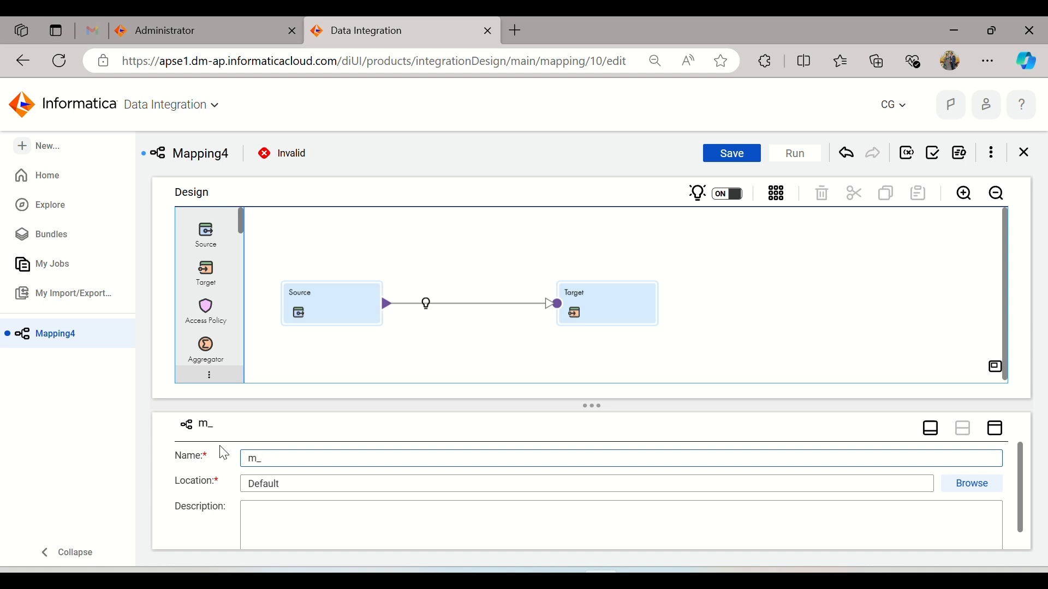
text(one_to_one)
click(329, 299)
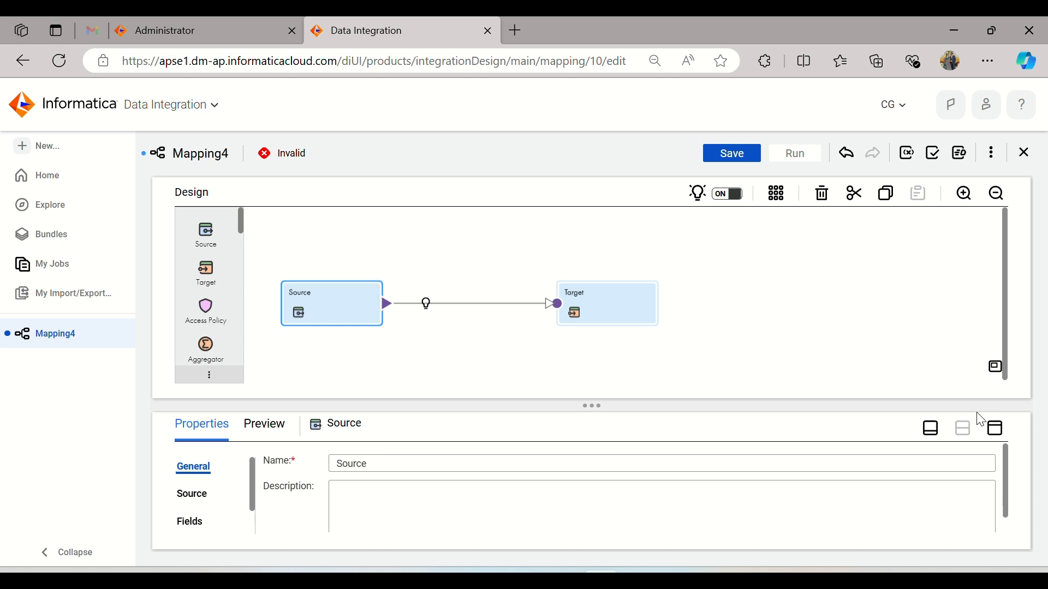
click(995, 429)
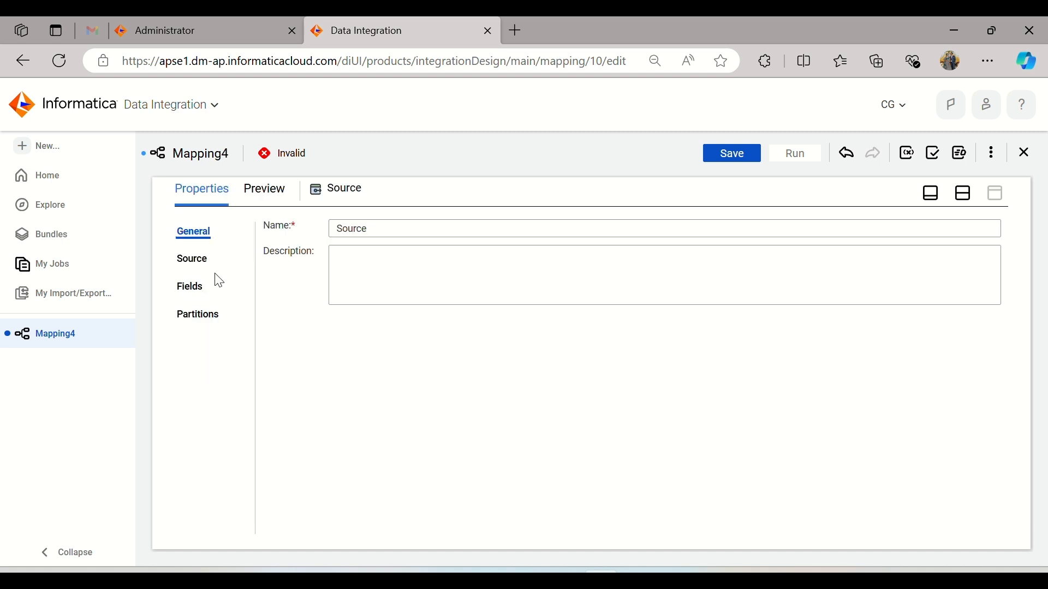
click(197, 258)
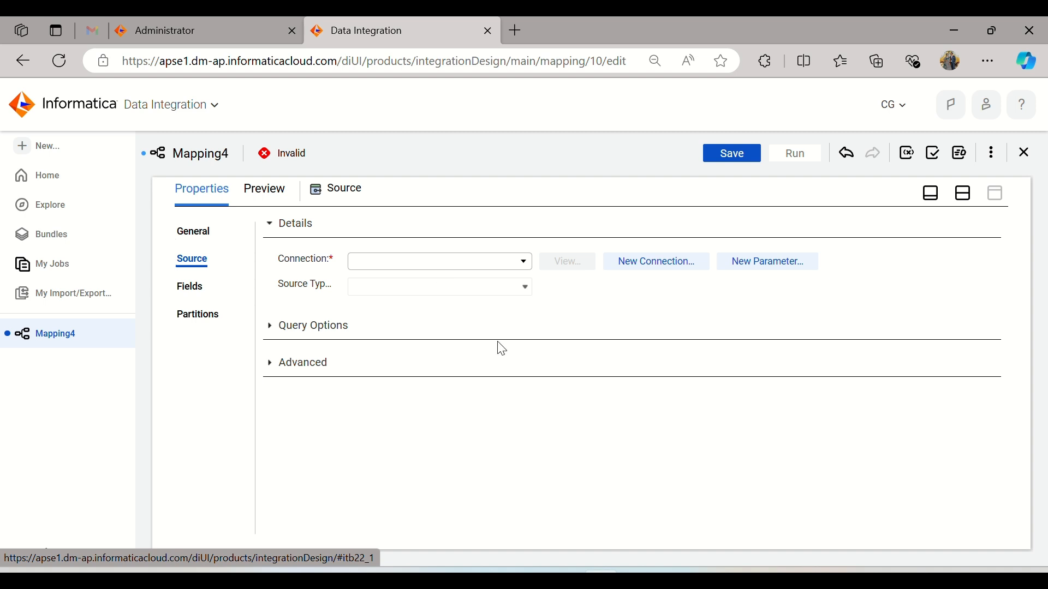
- Set the source connection to Oracle_Source and browse for the source table
click(517, 266)
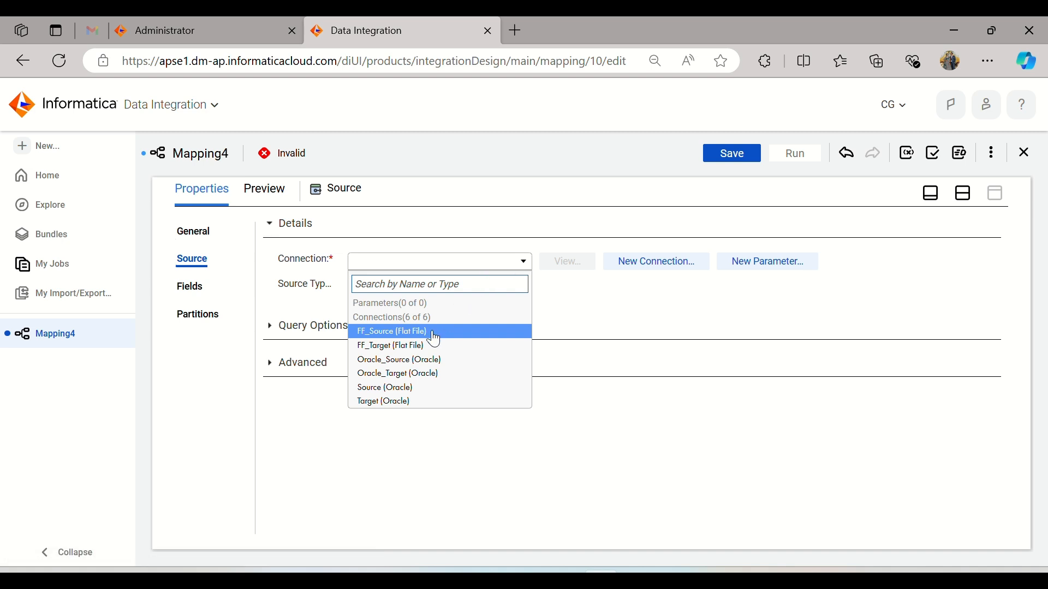
click(404, 360)
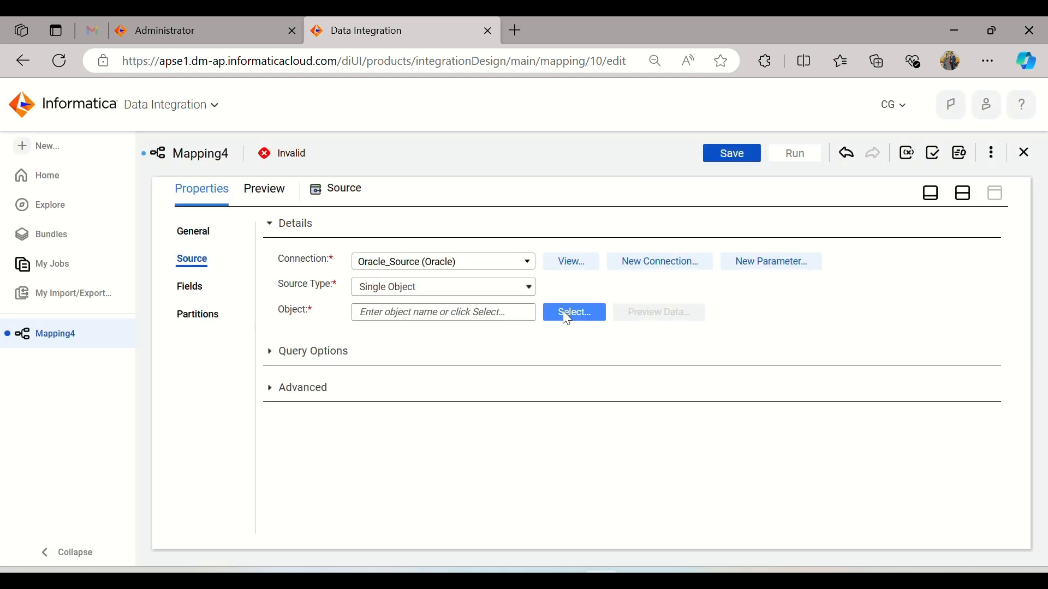
click(563, 312)
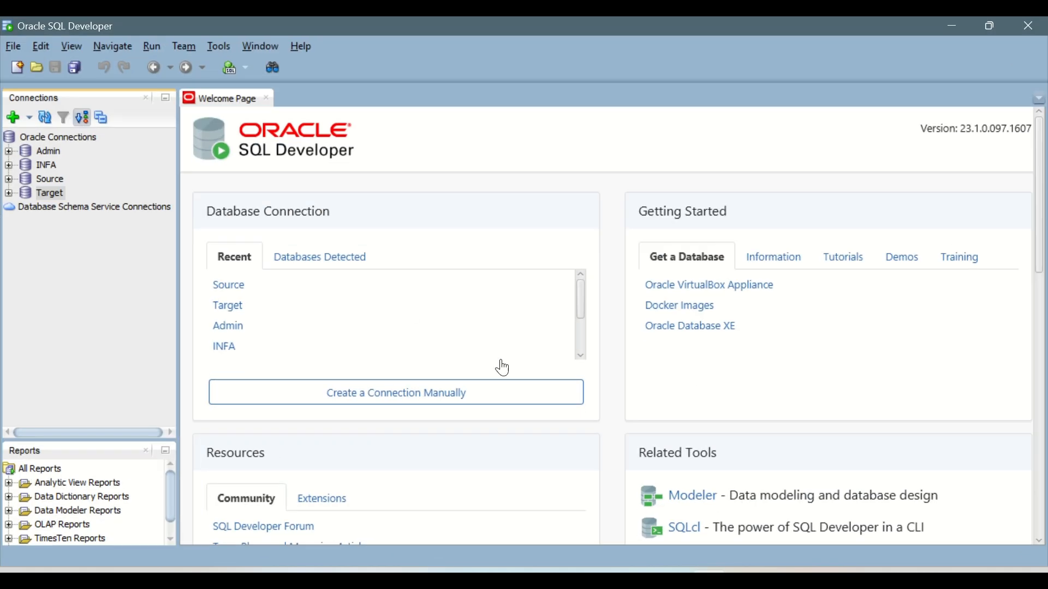
- In SQL Developer, connect to the Source database and view the EMPLOYEE table's data
double_click(52, 176)
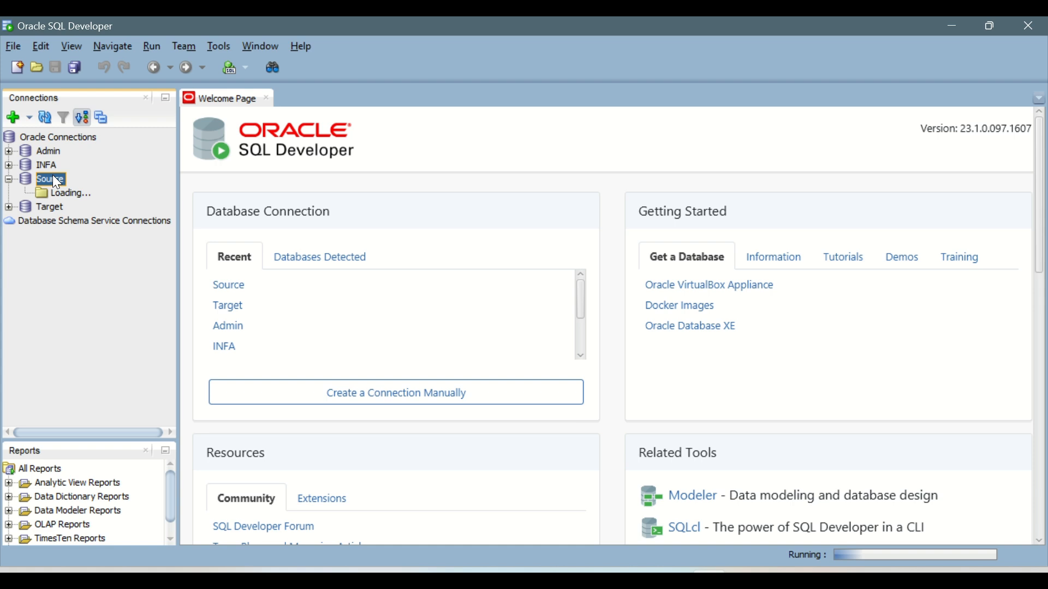
click(266, 99)
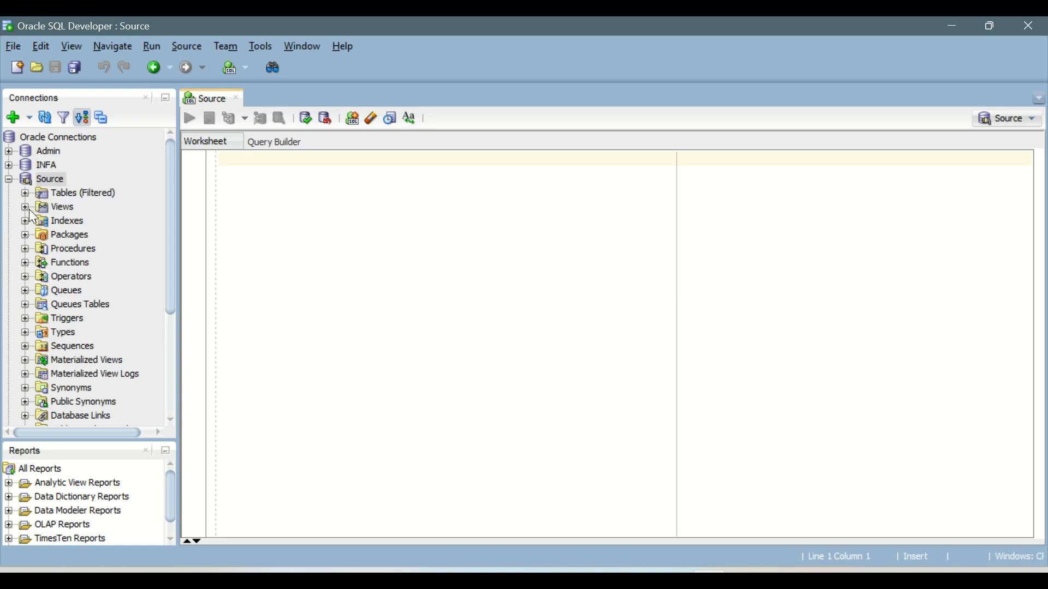
click(25, 194)
scroll(115, 307, down, 3)
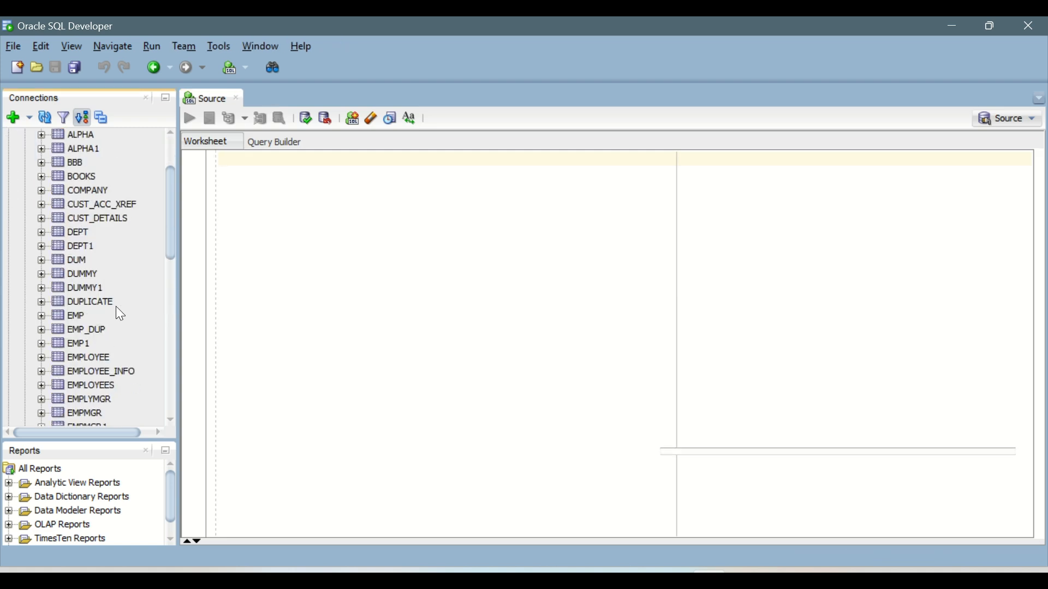
double_click(108, 316)
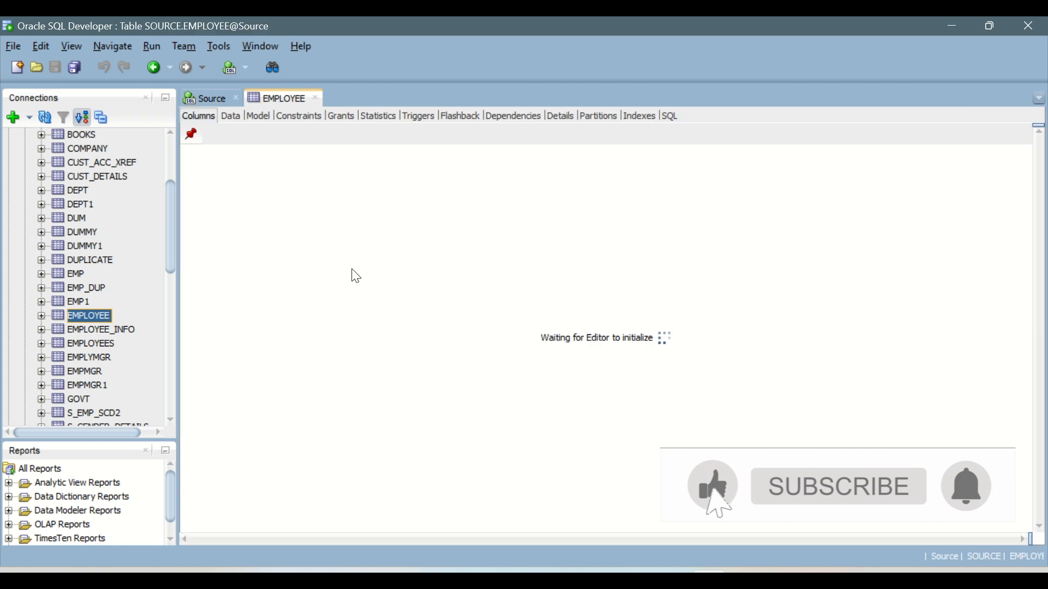
click(233, 116)
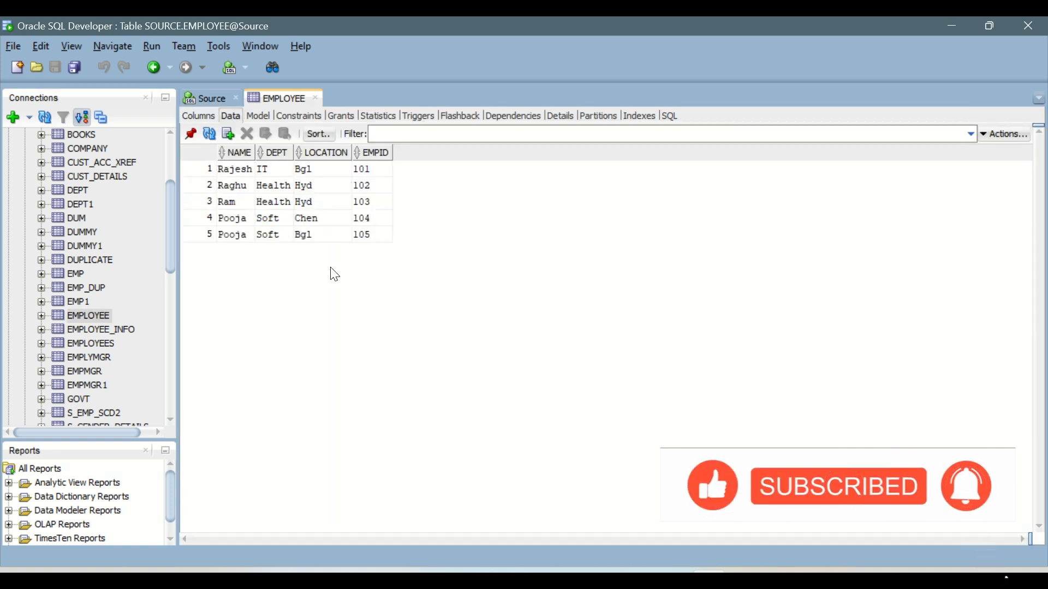
key(alt+Tab)
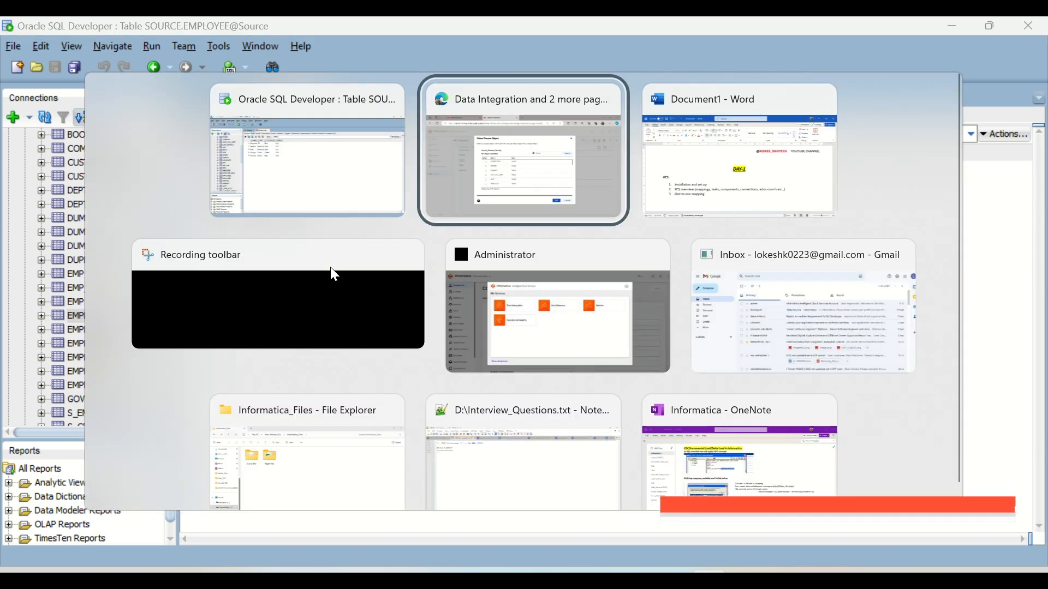
- Select EMPLOYEE as the source object and confirm
scroll(412, 313, down, 1)
scroll(412, 313, down, 1)
click(407, 306)
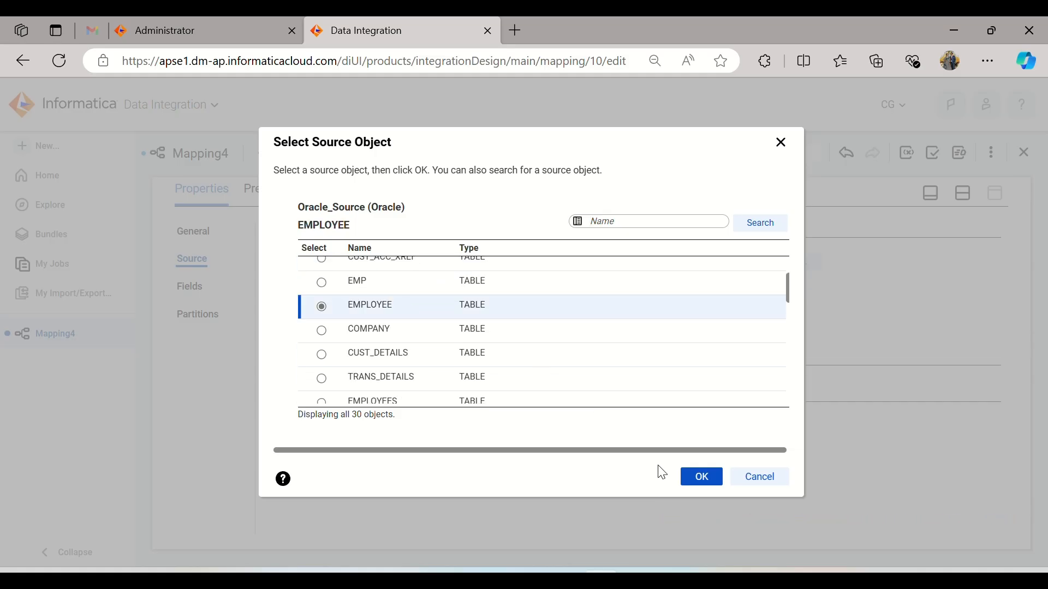
click(690, 480)
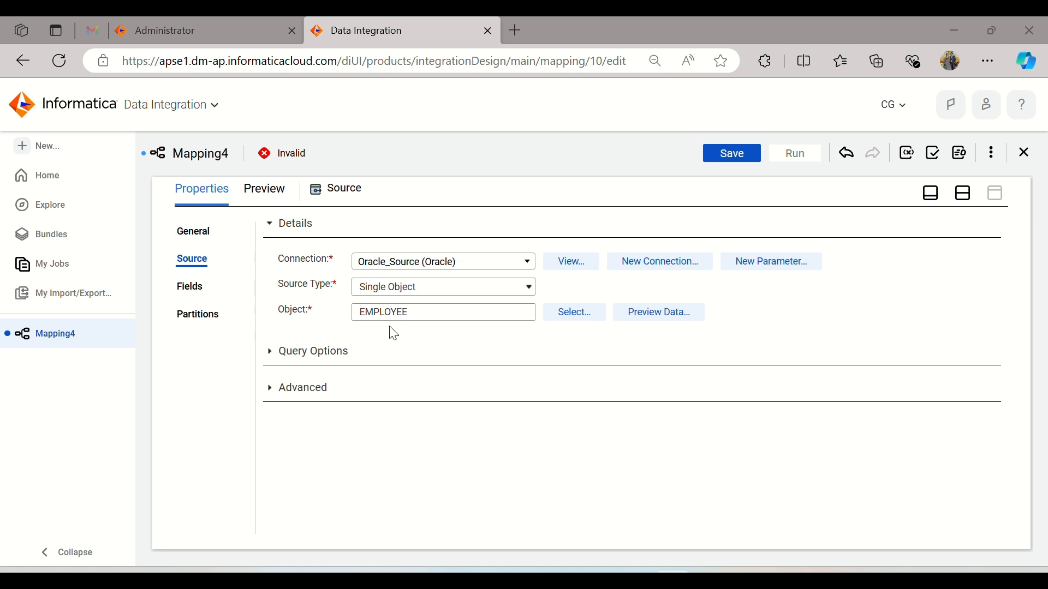
- Preview the EMPLOYEE source's five rows and compare them with the table in SQL Developer
click(697, 318)
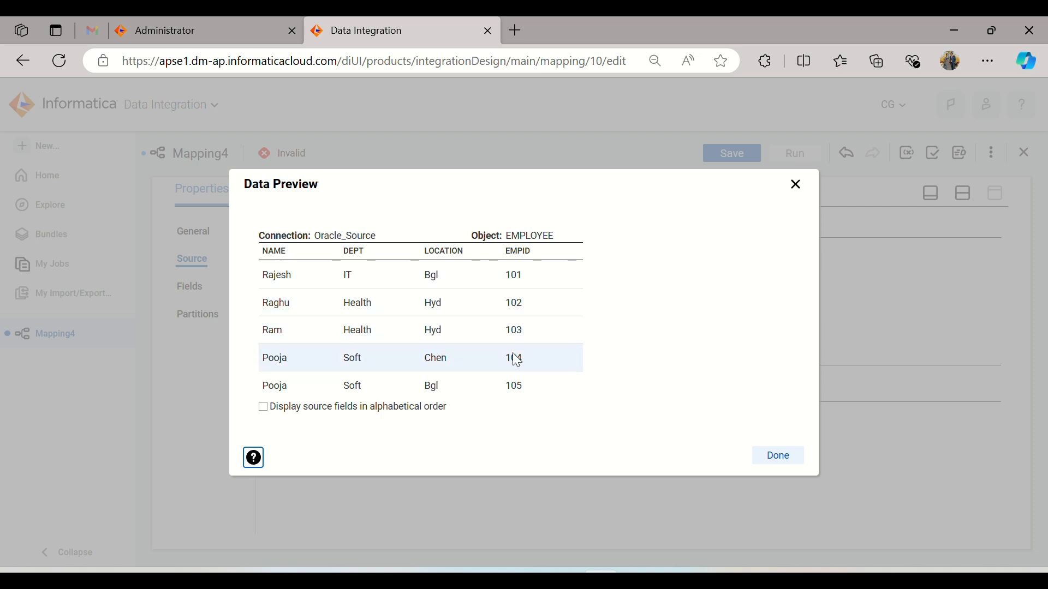
click(710, 579)
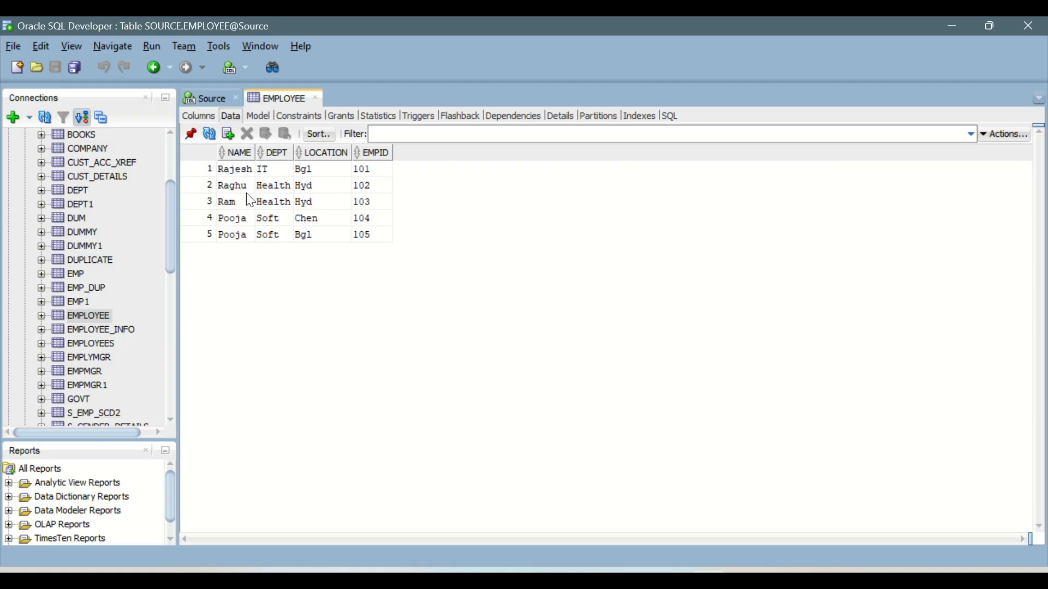
- Close the EMPLOYEE data preview and restore the mapping canvas above the Source properties
click(601, 579)
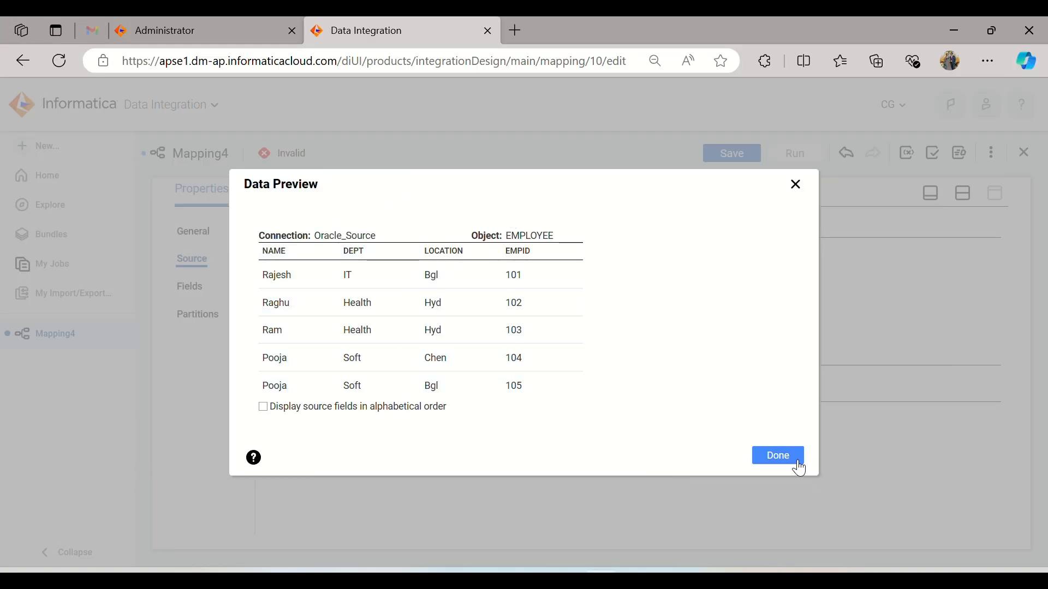
click(779, 458)
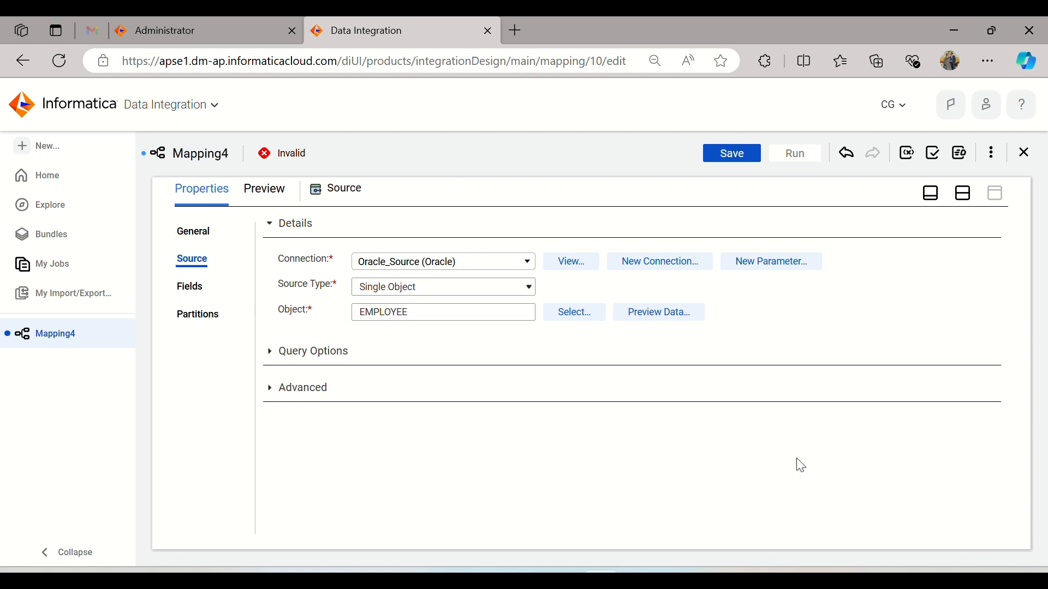
click(272, 187)
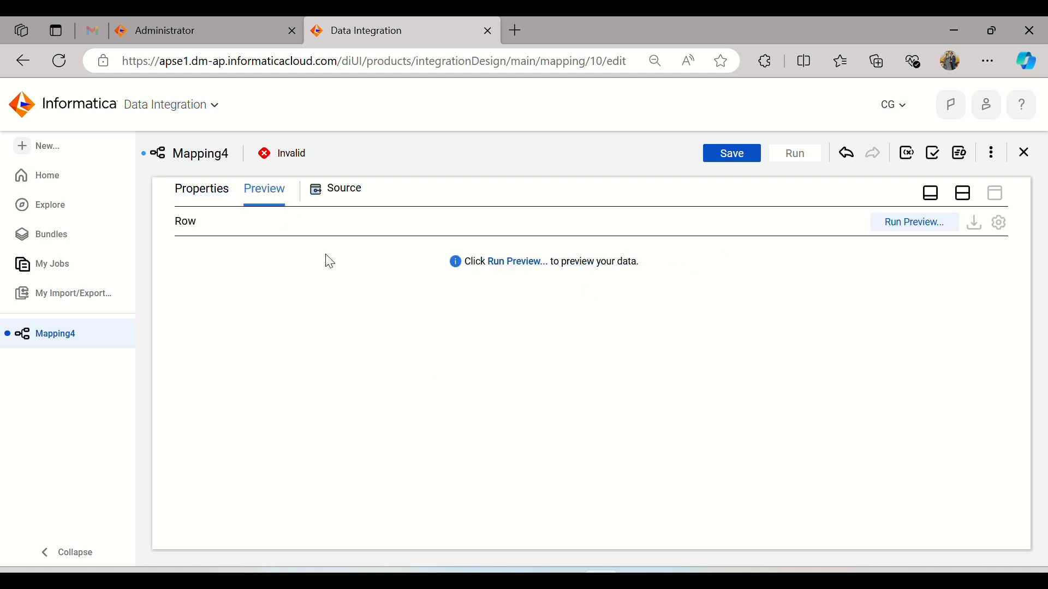
click(210, 193)
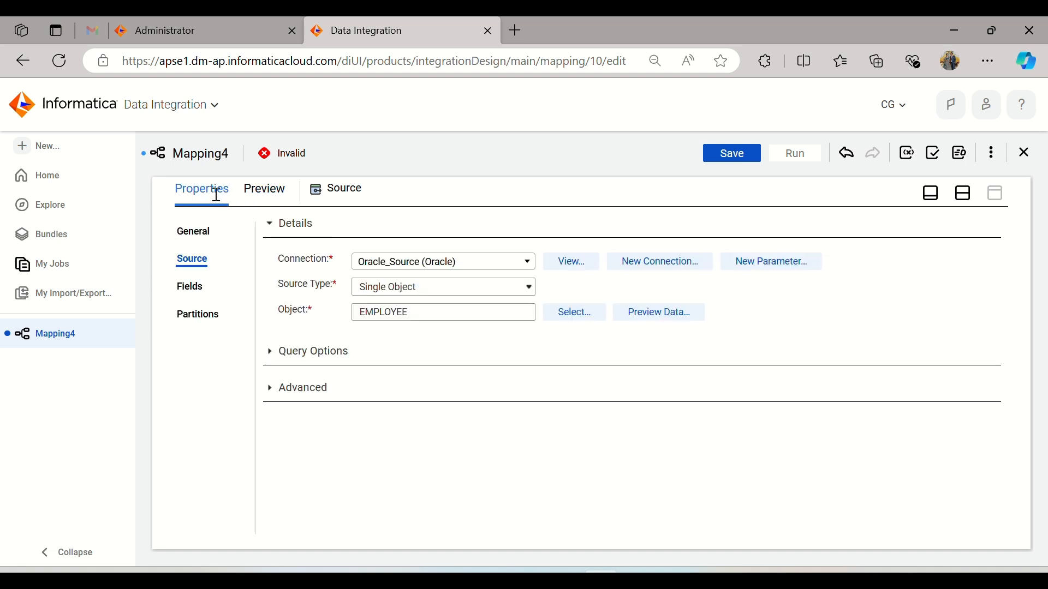
click(962, 194)
- Set the Target's connection to Oracle_Target and bring up its target table list
click(599, 303)
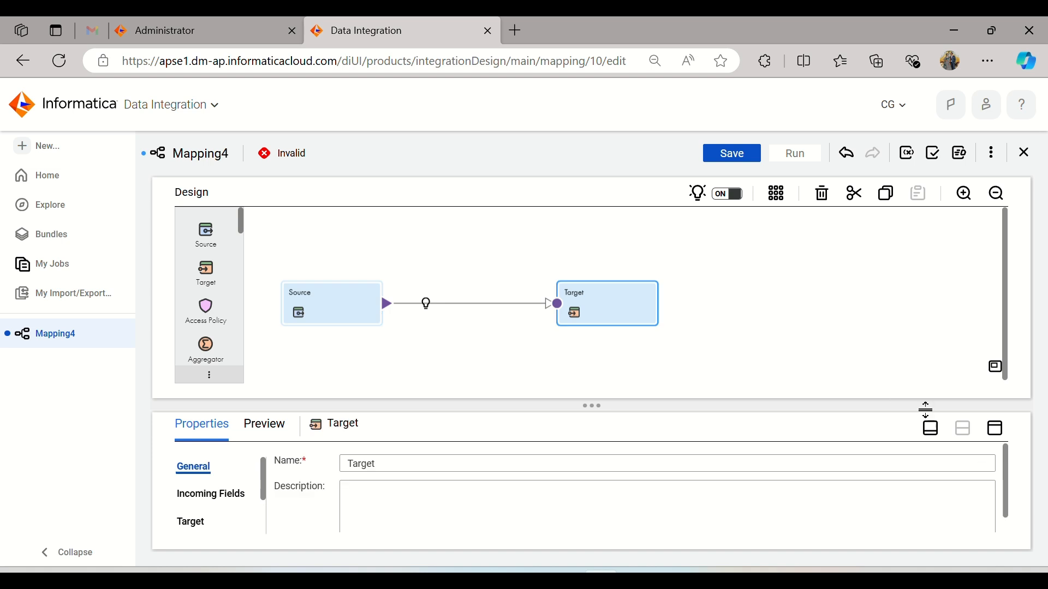
click(996, 429)
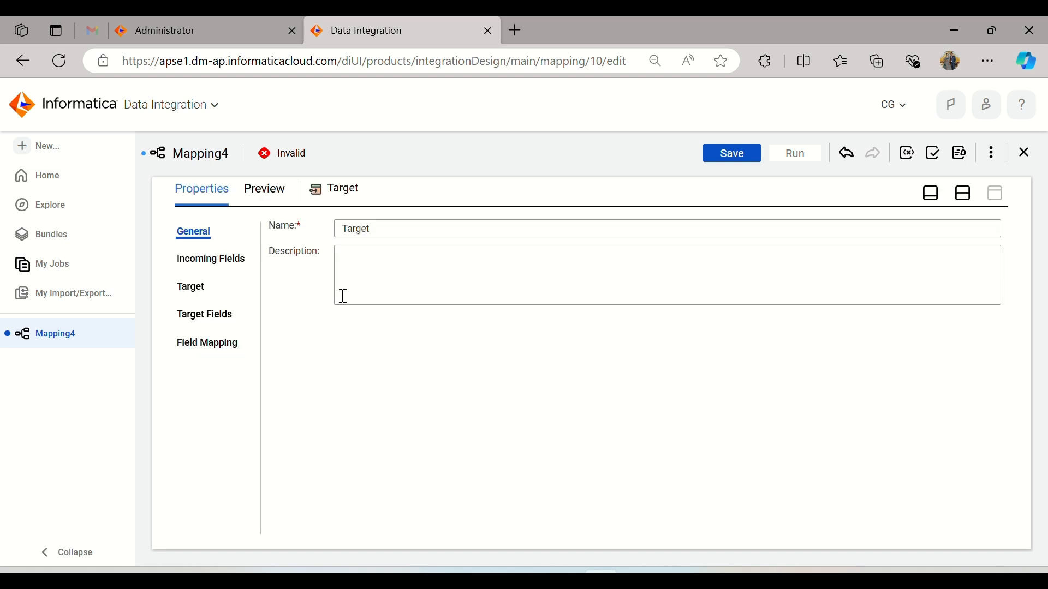
click(197, 288)
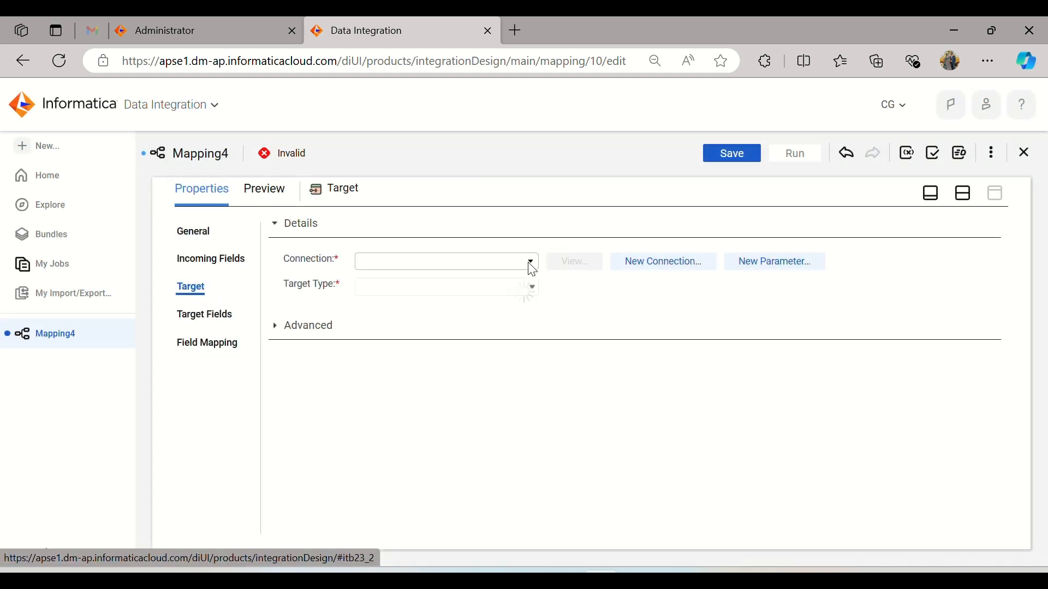
click(531, 265)
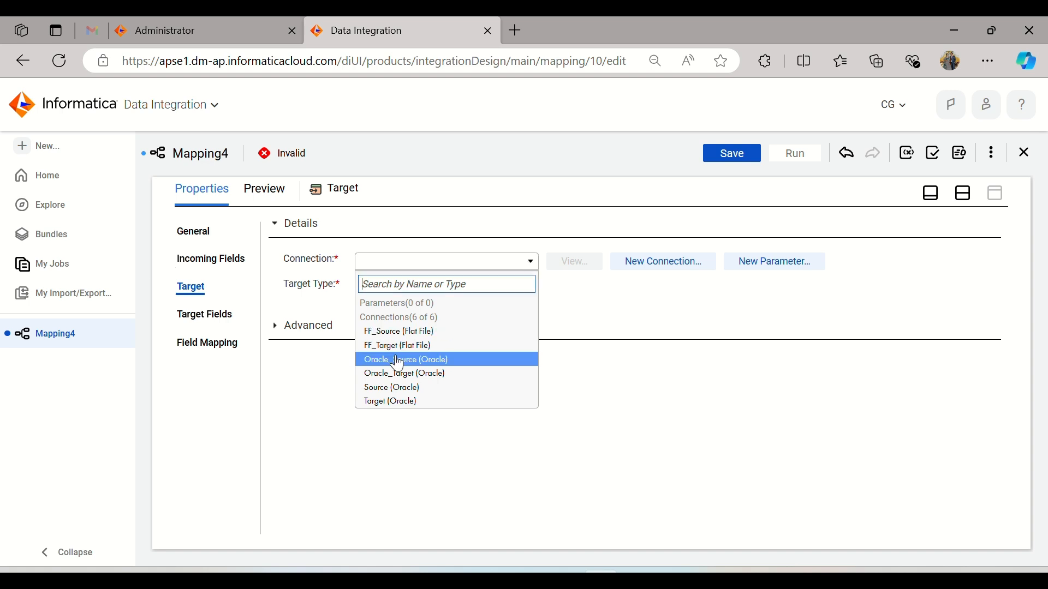
click(398, 374)
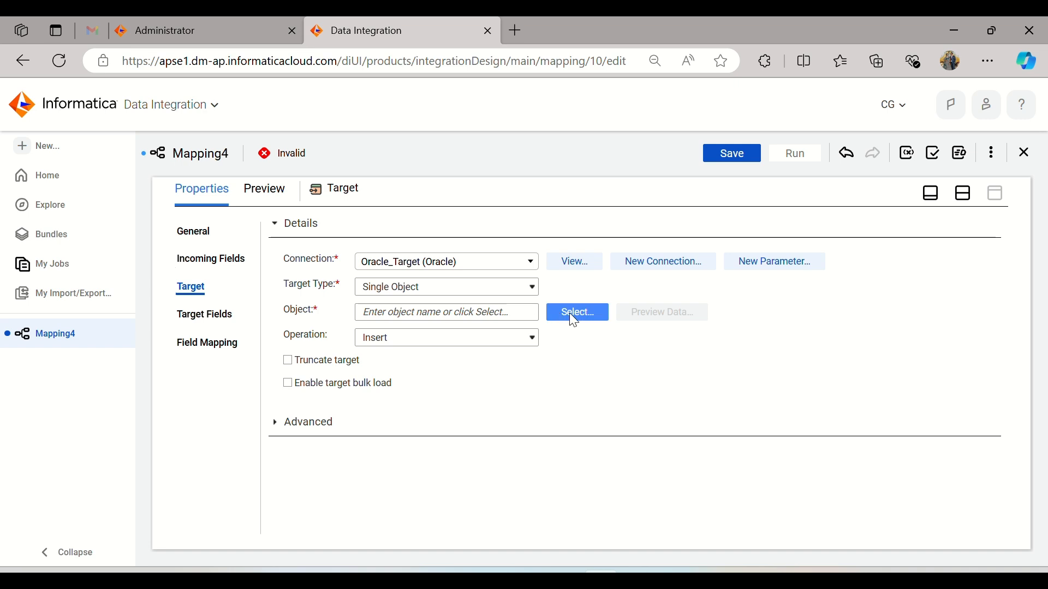
click(568, 313)
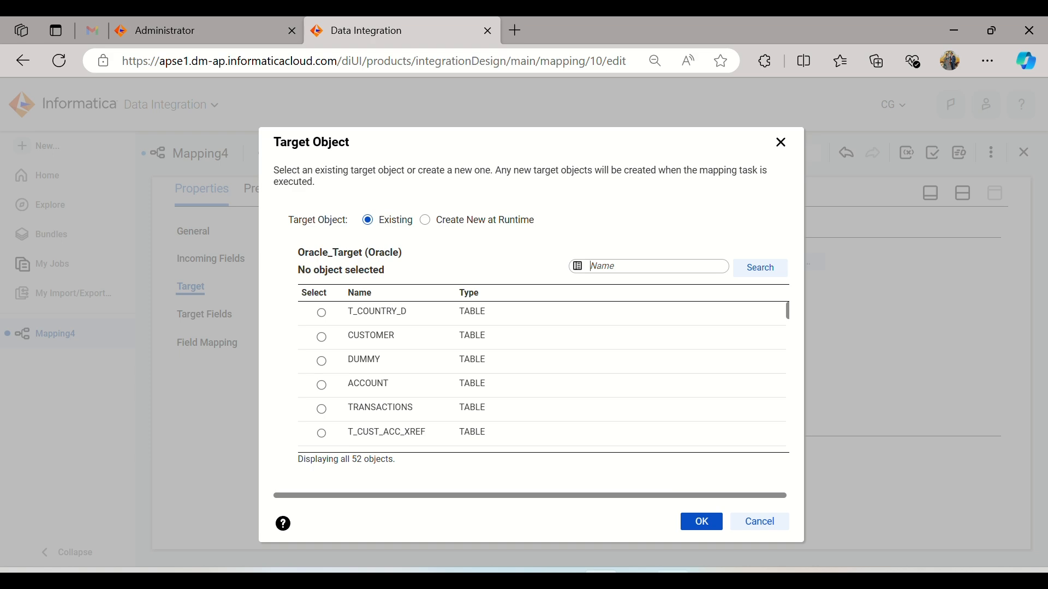
- In SQL Developer, collapse the Source connection and connect to the Target database
click(709, 581)
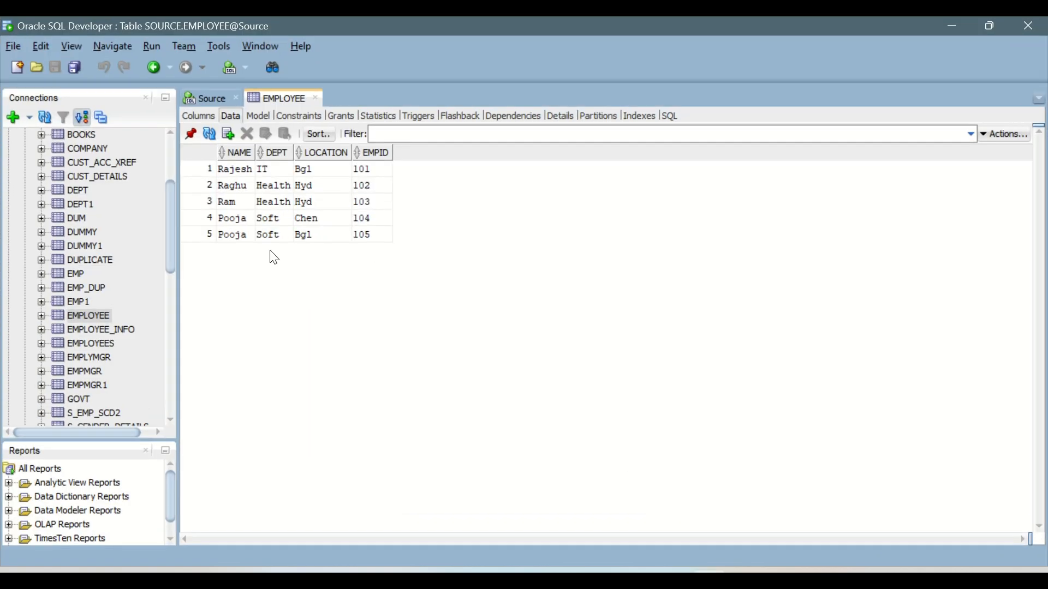
scroll(58, 193, up, 3)
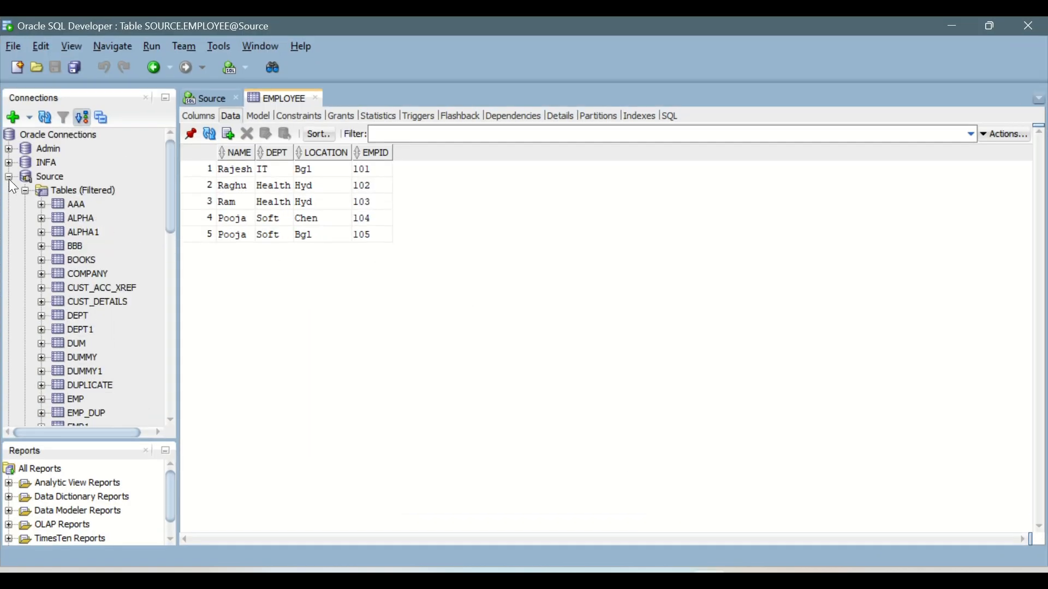
click(9, 177)
double_click(50, 194)
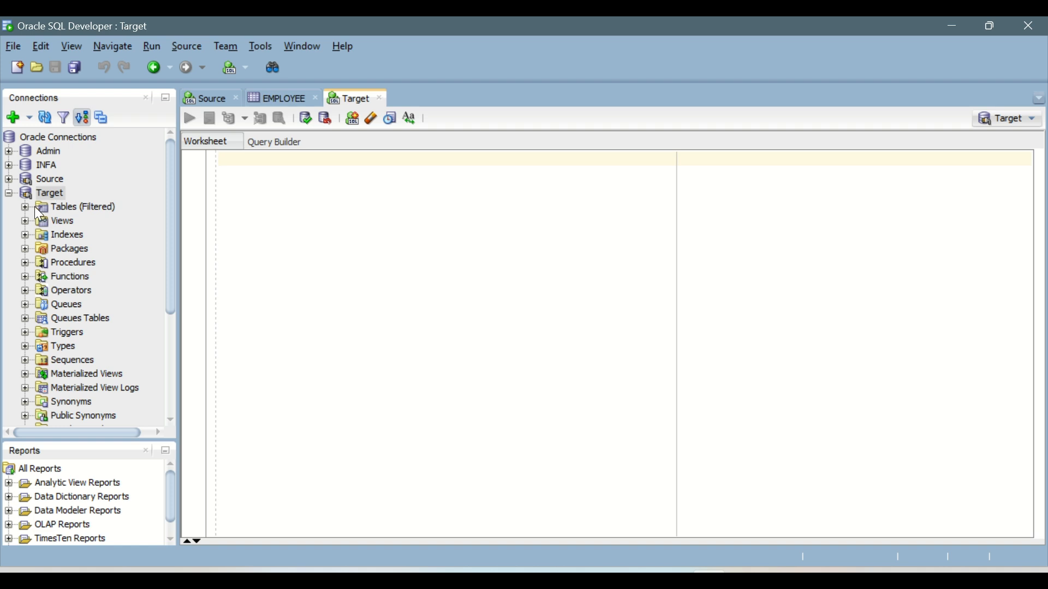
- Expand the Target connection's tables and open the T_EMPLOYEES and EMP table data
click(24, 208)
scroll(93, 253, down, 4)
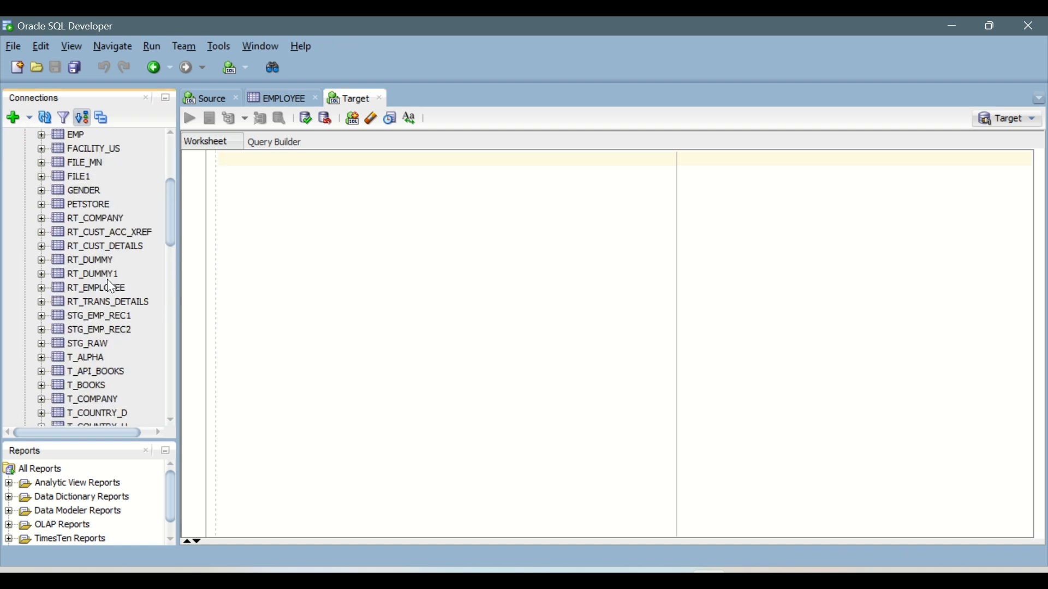
scroll(107, 279, down, 1)
scroll(127, 372, down, 1)
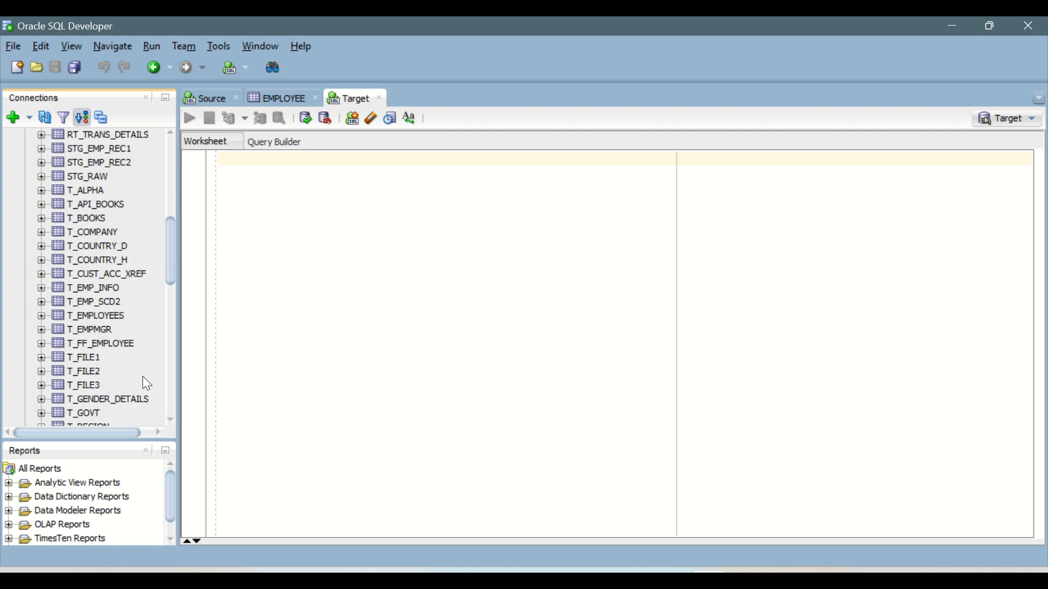
click(97, 317)
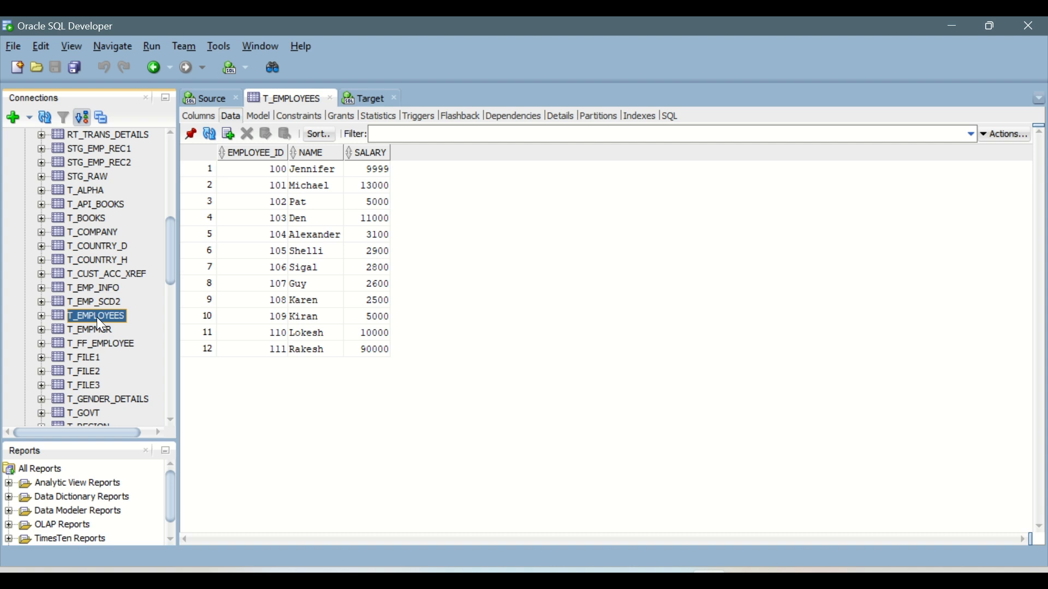
scroll(113, 332, up, 4)
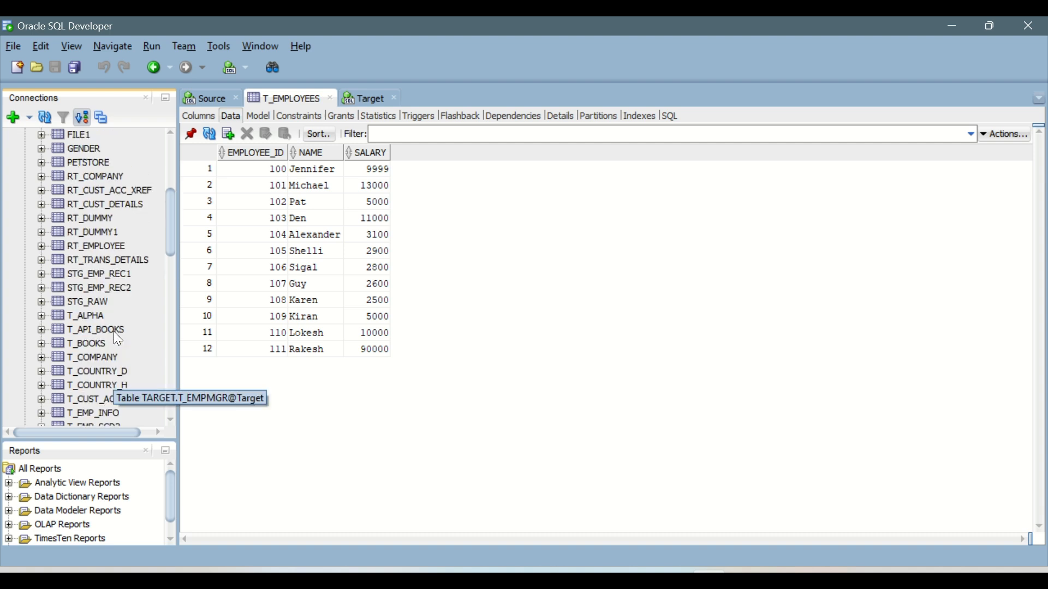
scroll(114, 332, up, 1)
scroll(109, 323, up, 1)
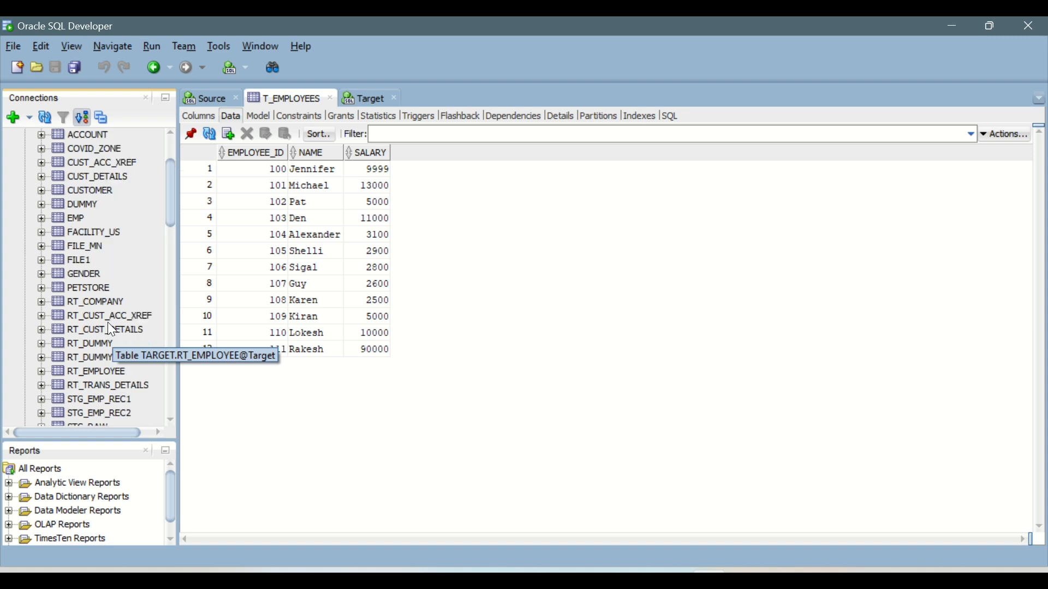
click(71, 220)
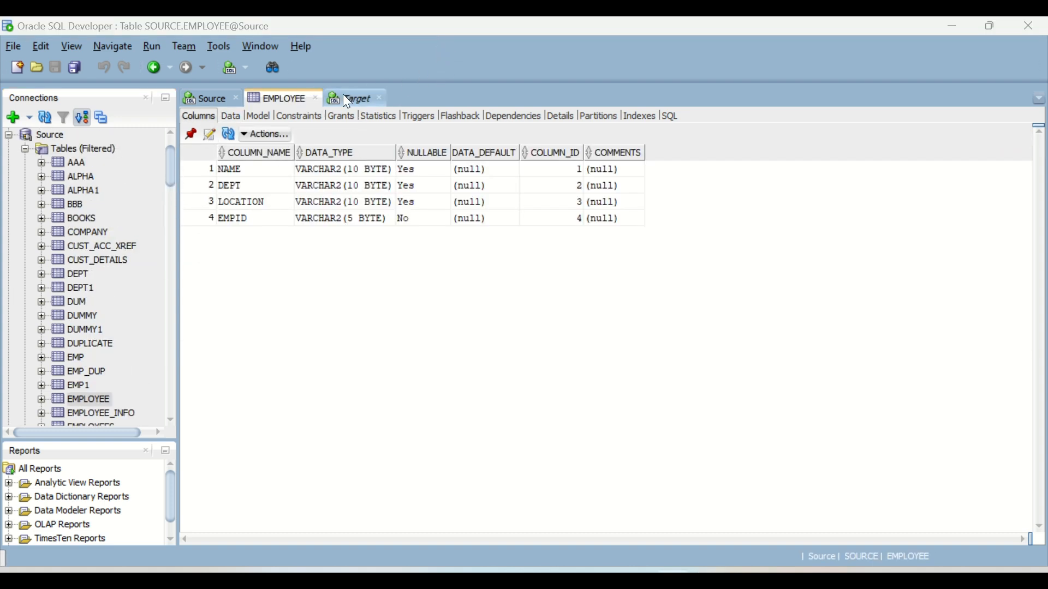
- Rerun select * from T_employee in the Target worksheet, confirming it returns 0 rows
click(347, 99)
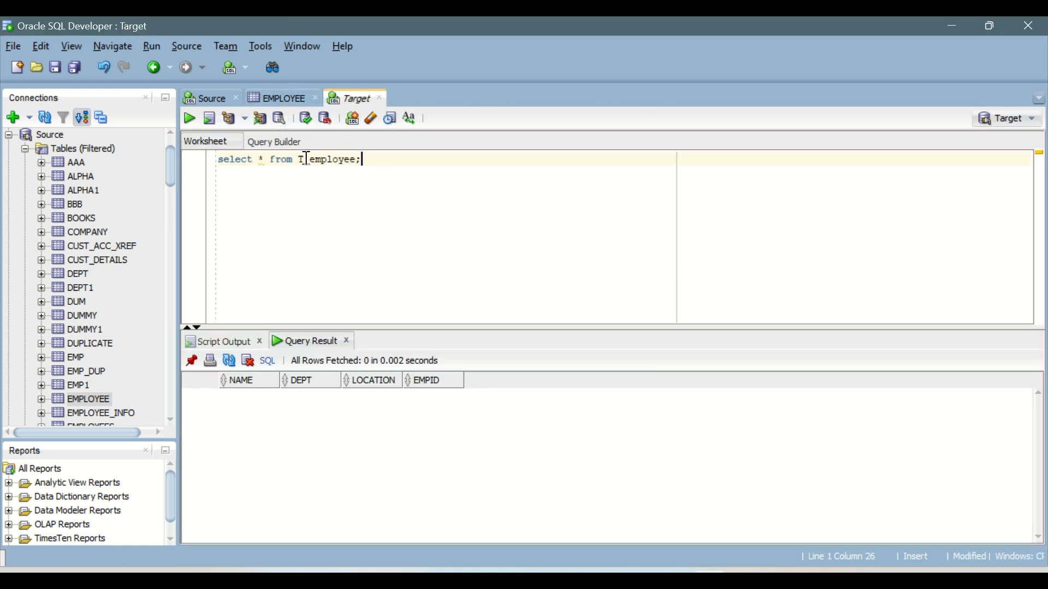
click(194, 119)
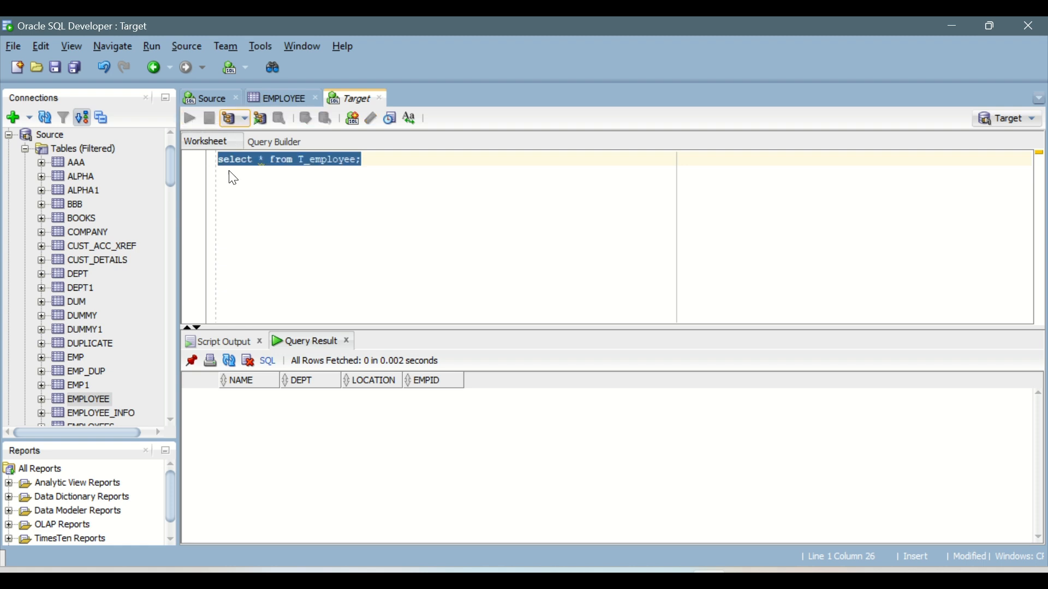
click(29, 148)
click(8, 136)
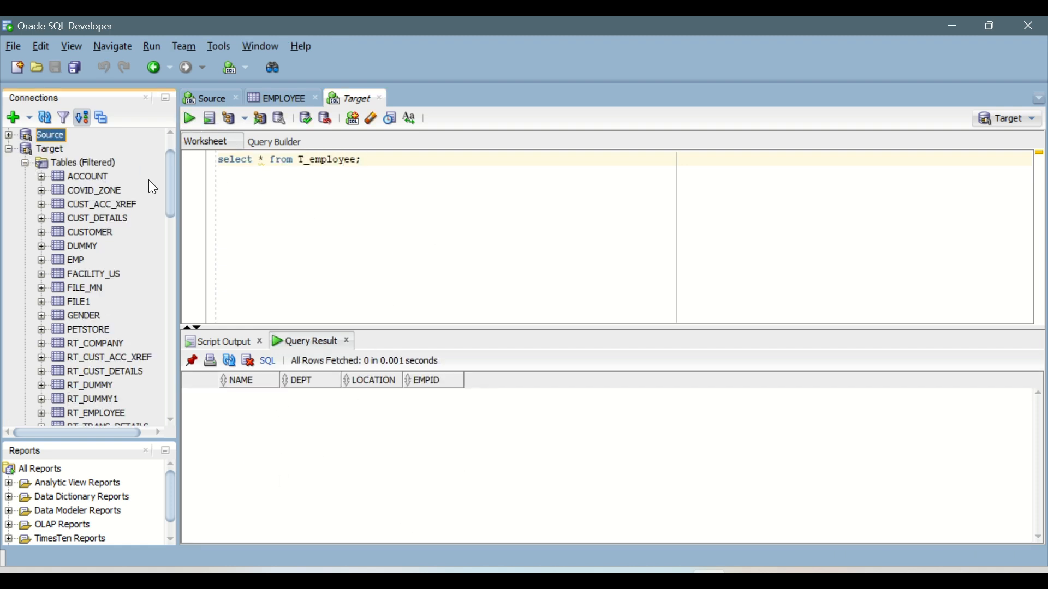
key(alt+Tab)
key(alt+Tab)
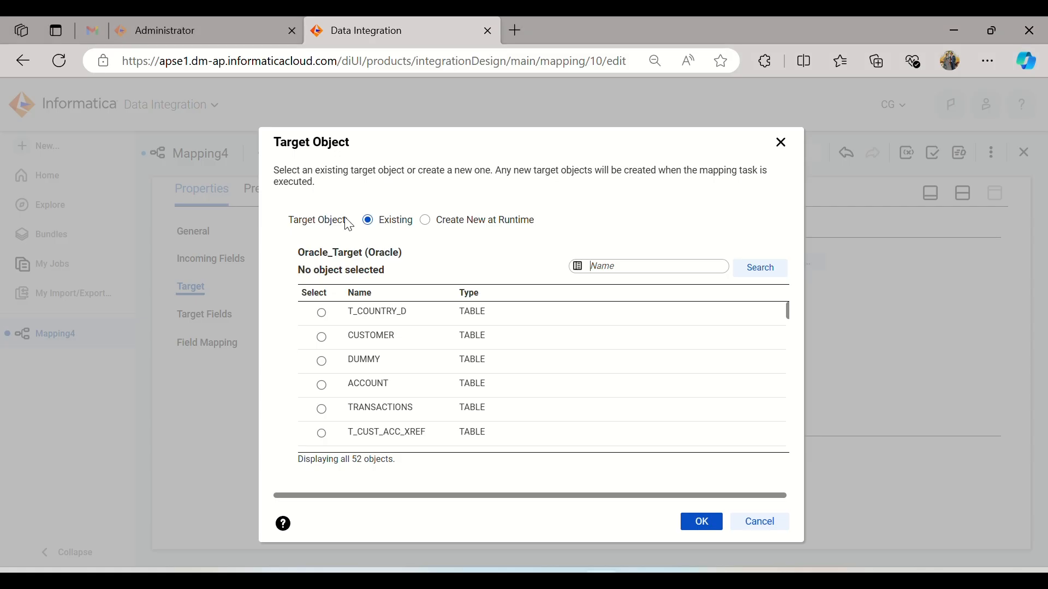
- Search the target table chooser for T_Employee, then close it without choosing
scroll(479, 381, down, 5)
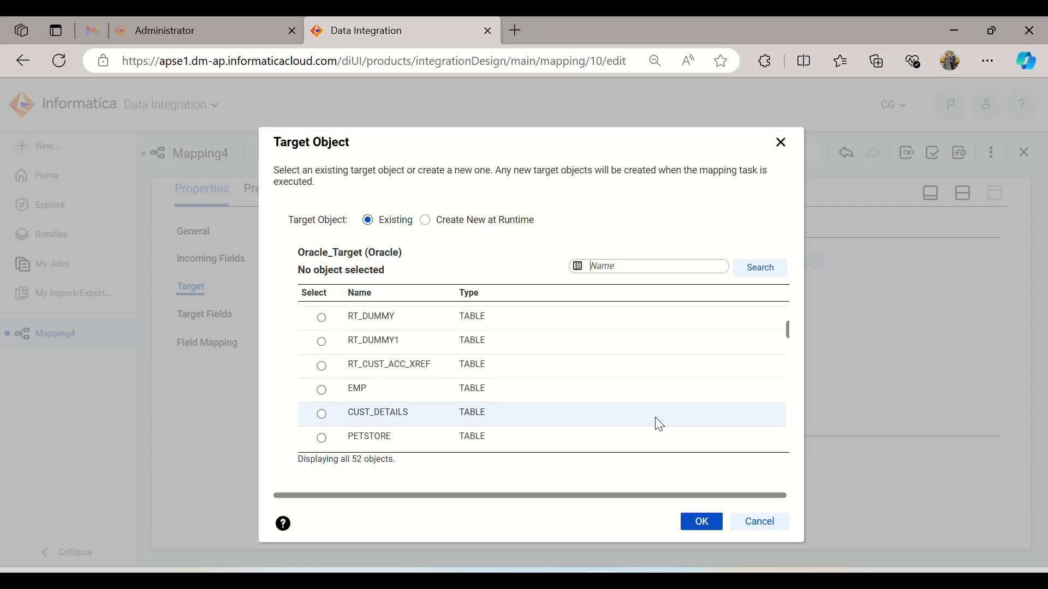
click(770, 523)
click(601, 313)
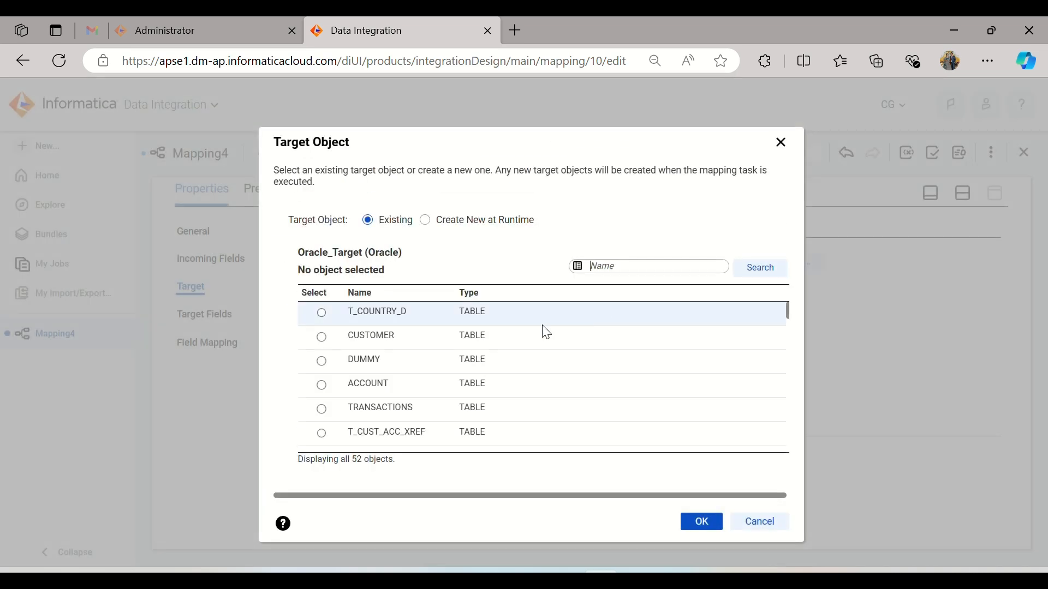
scroll(543, 344, down, 6)
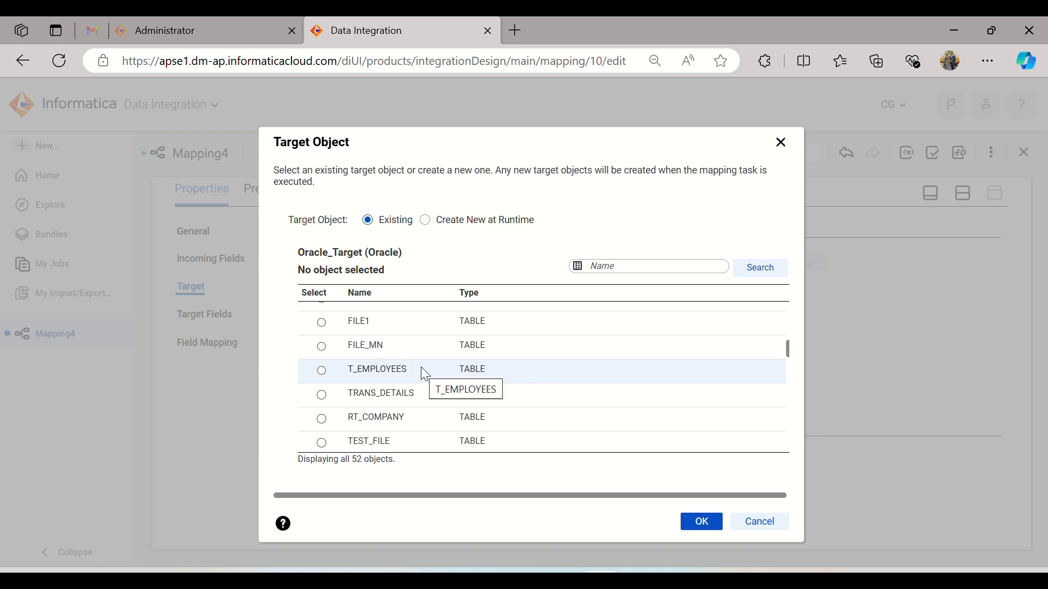
scroll(425, 375, down, 6)
scroll(421, 369, down, 6)
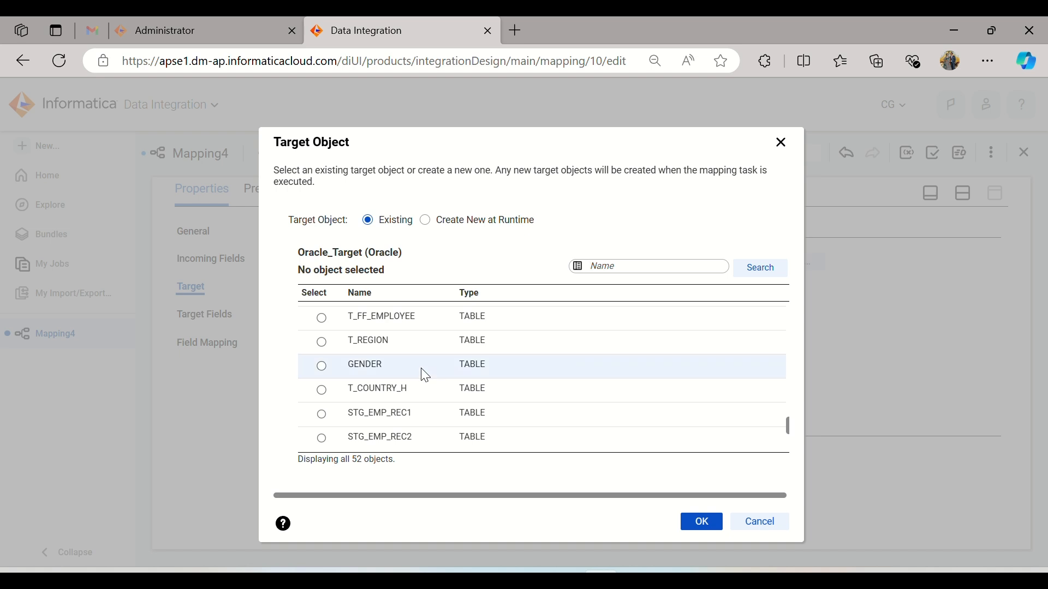
scroll(425, 375, down, 5)
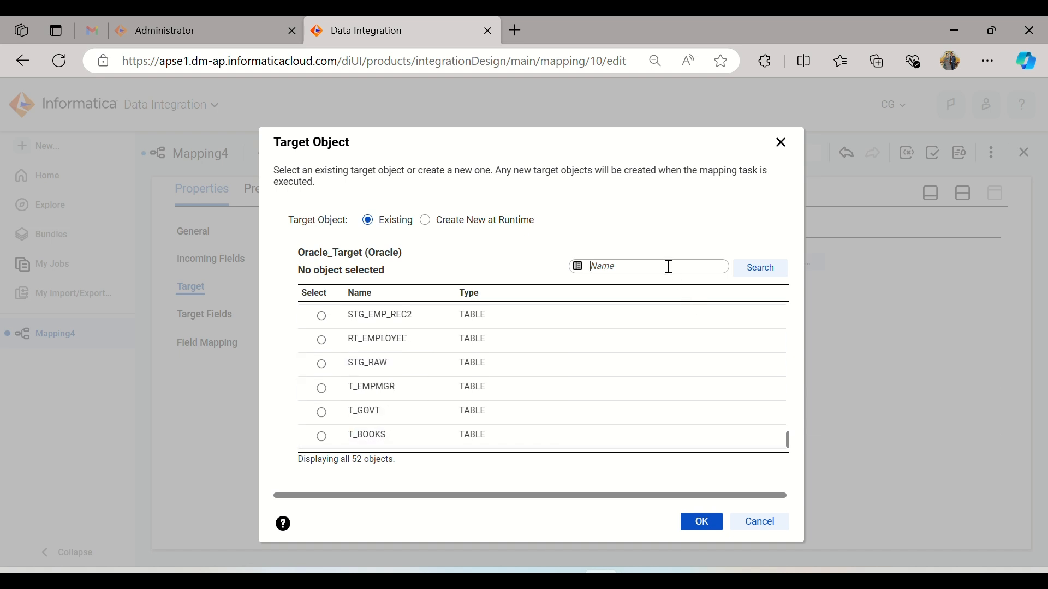
text(T_Em)
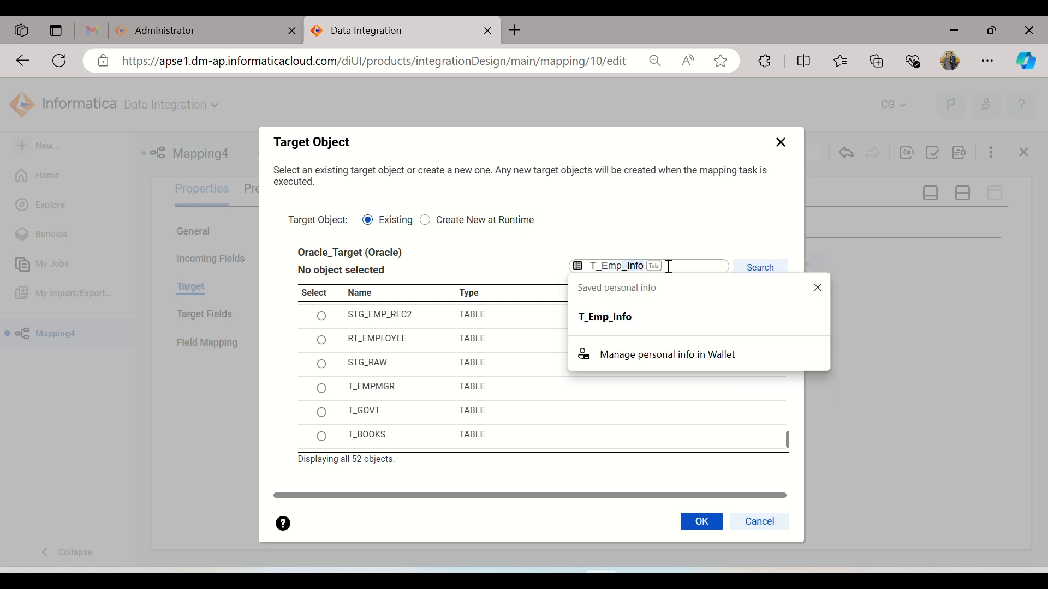
text(ployee)
click(758, 267)
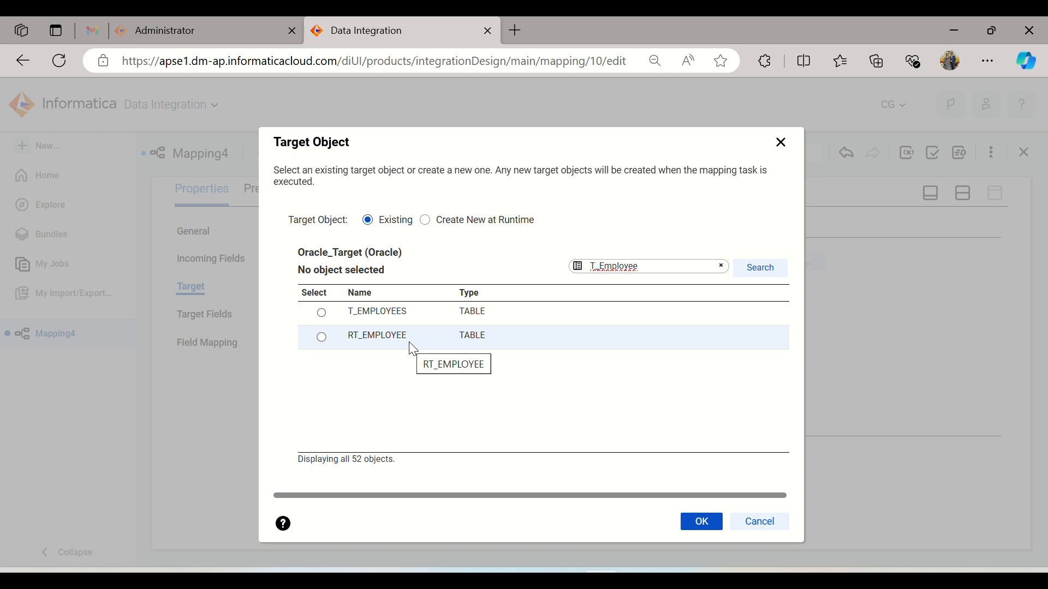
click(763, 522)
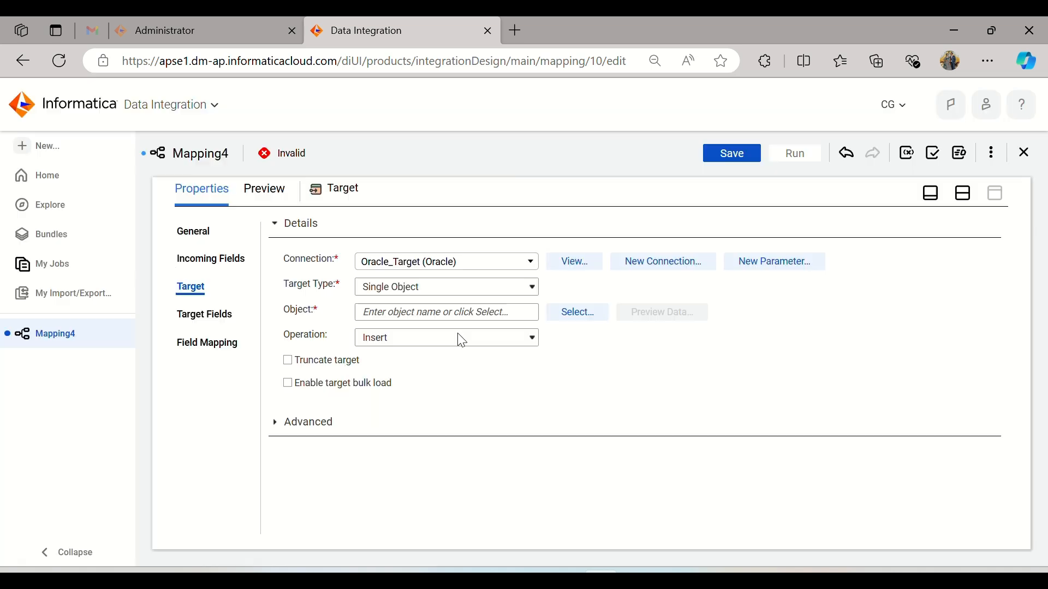
- Switch the target connection to Oracle_Source and back to Oracle_Target, reopening the table list
click(431, 270)
click(439, 363)
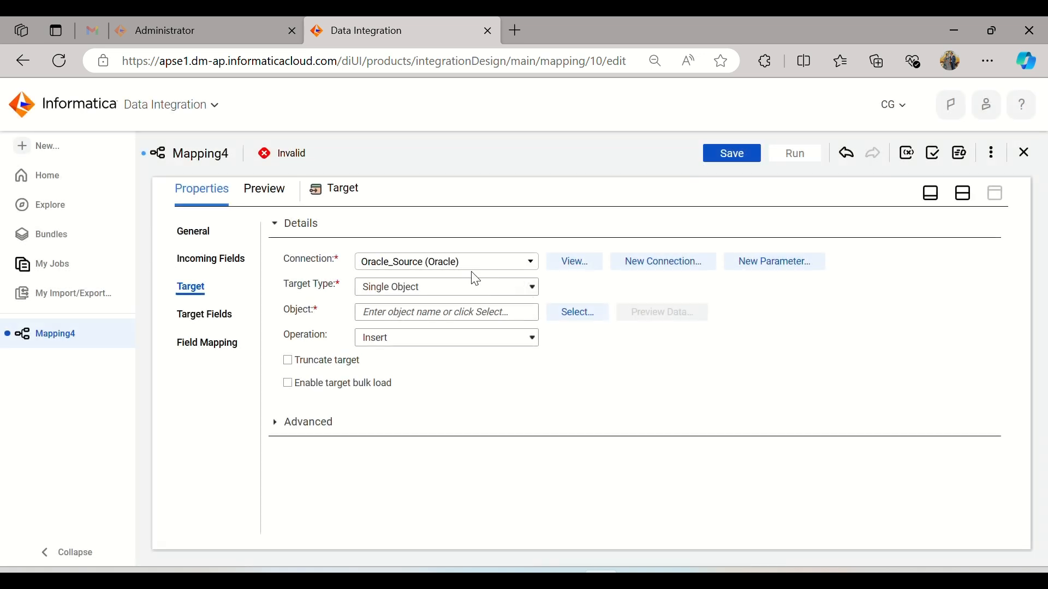
click(469, 271)
click(442, 374)
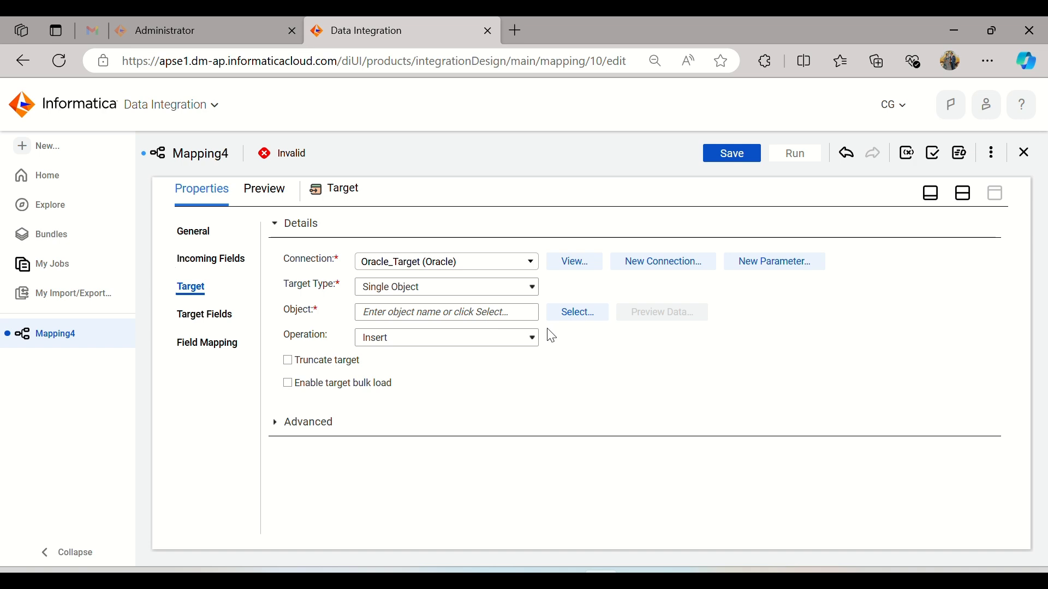
click(571, 316)
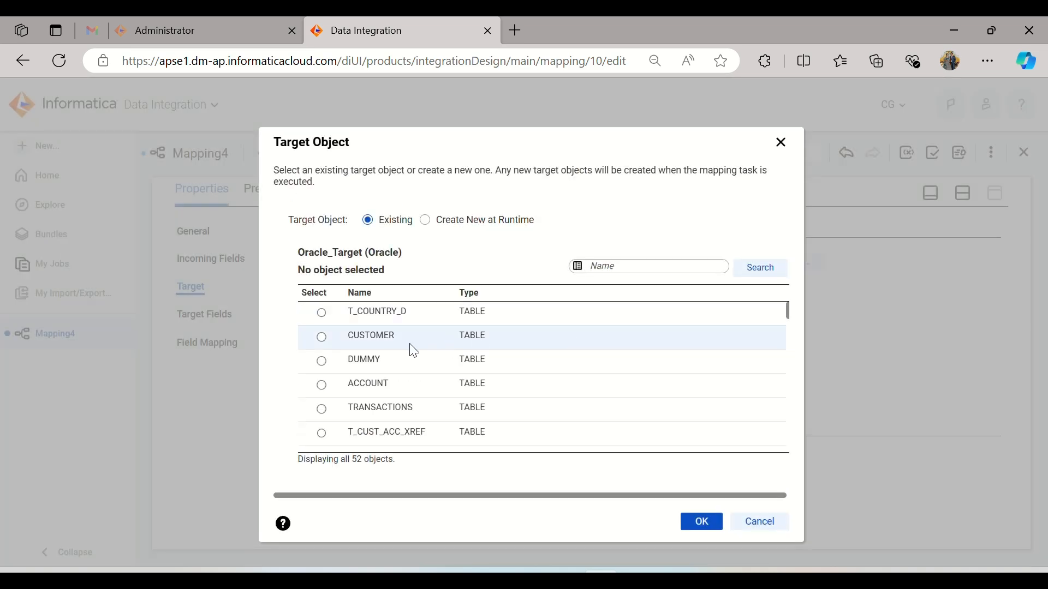
- Copy T_employee from the worksheet and search for it in the Target Object dialog
scroll(401, 340, down, 5)
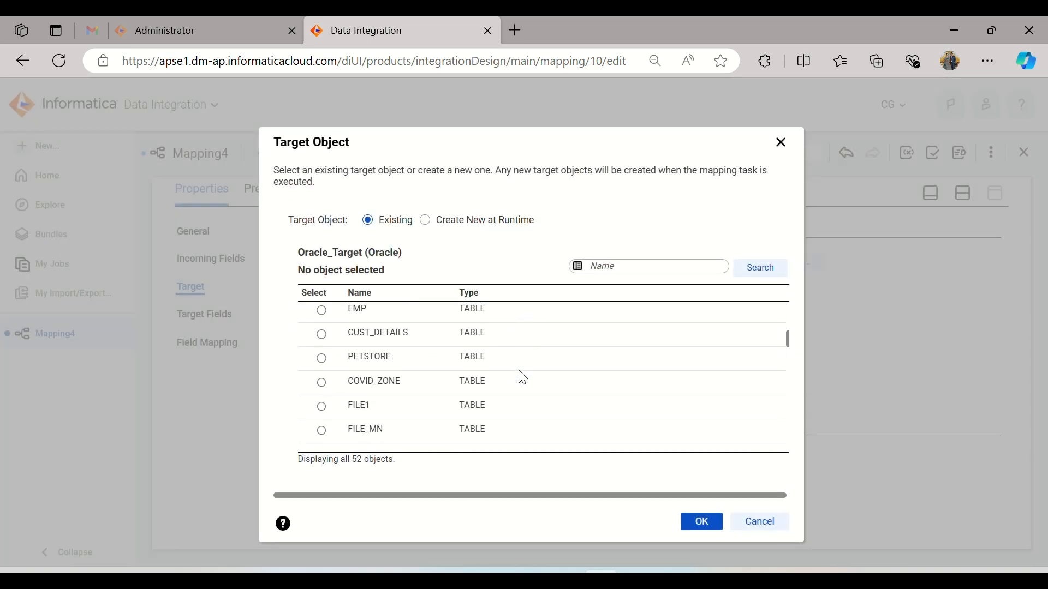
scroll(522, 378, down, 2)
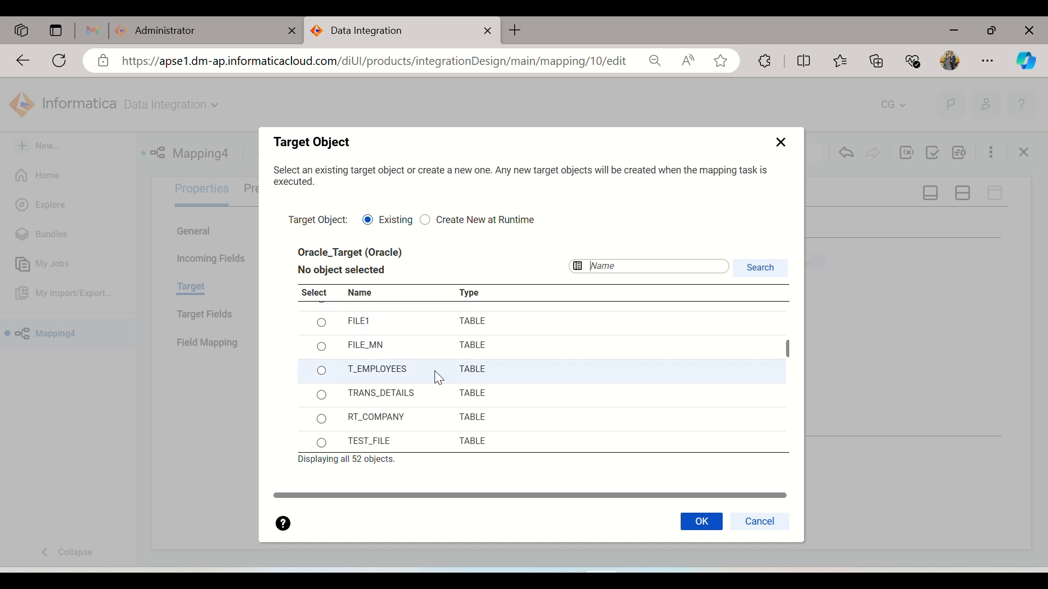
scroll(435, 371, down, 2)
scroll(434, 371, down, 2)
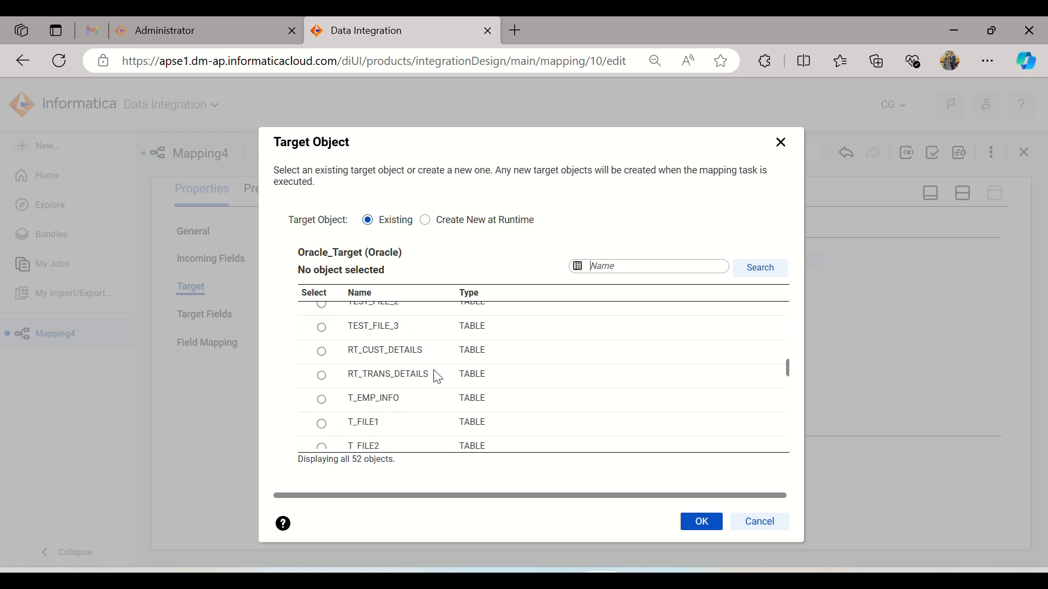
scroll(436, 377, down, 3)
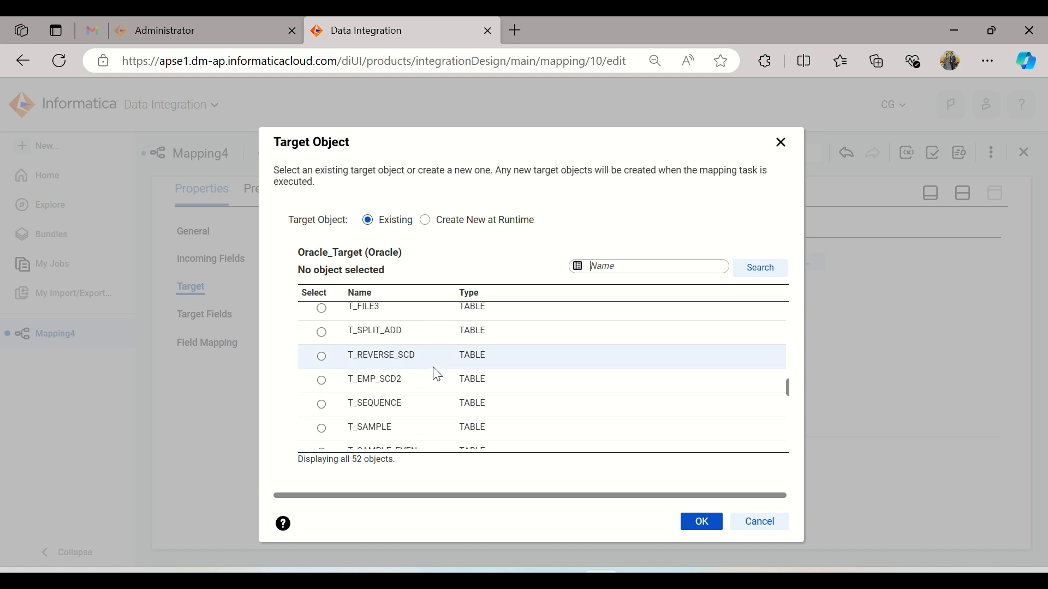
scroll(437, 376, down, 4)
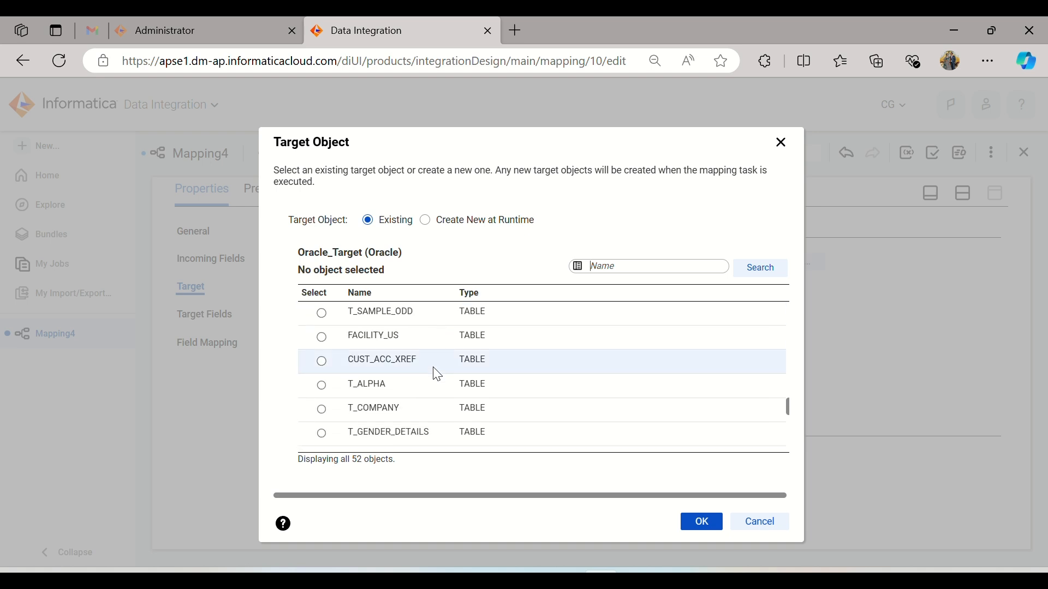
scroll(436, 374, down, 5)
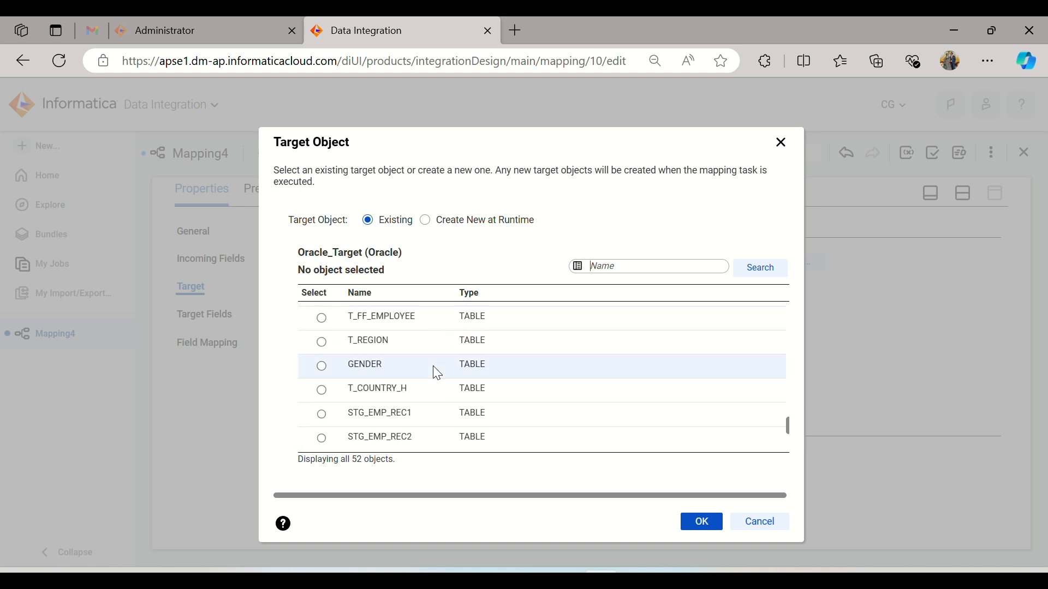
scroll(437, 373, down, 2)
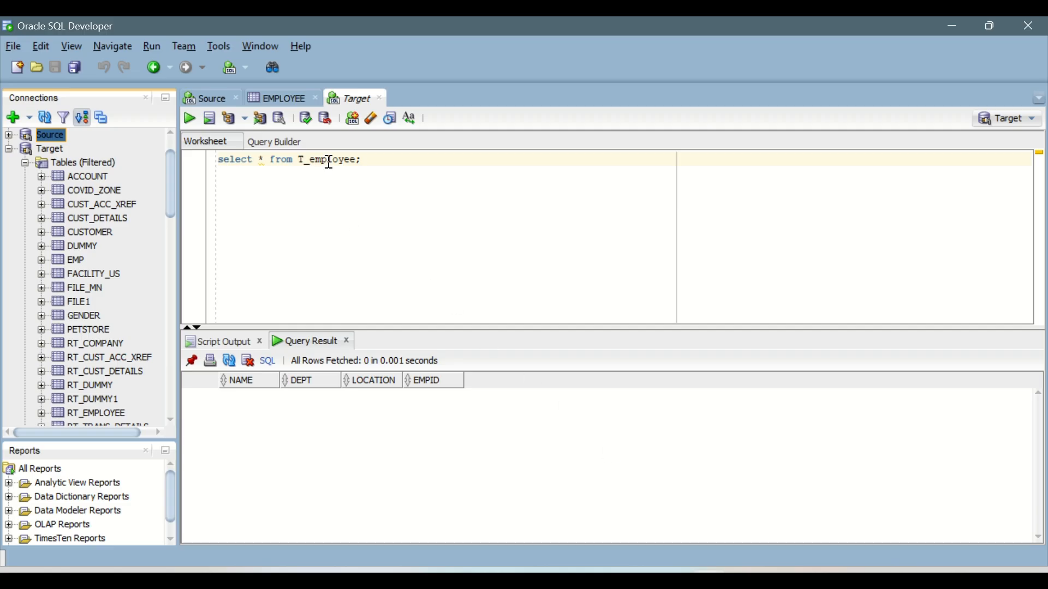
double_click(329, 162)
key(ctrl+c)
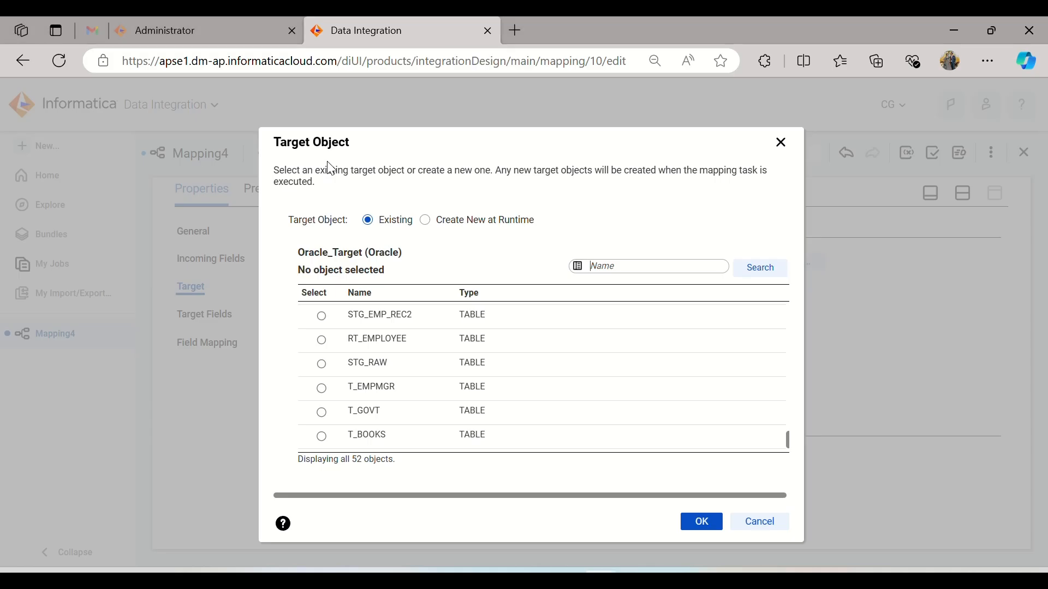
click(628, 266)
key(ctrl+v)
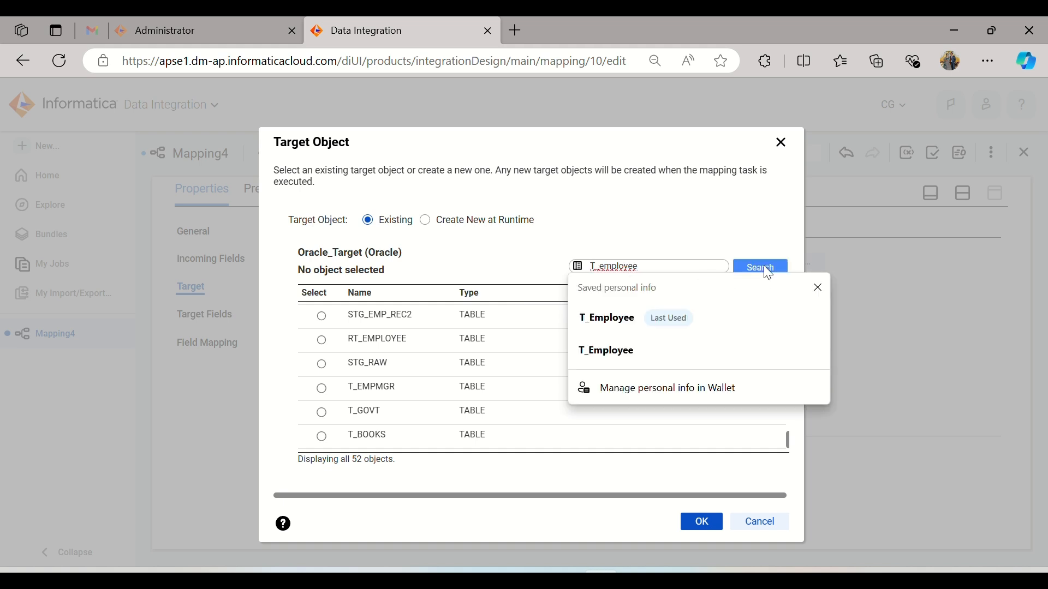
click(764, 267)
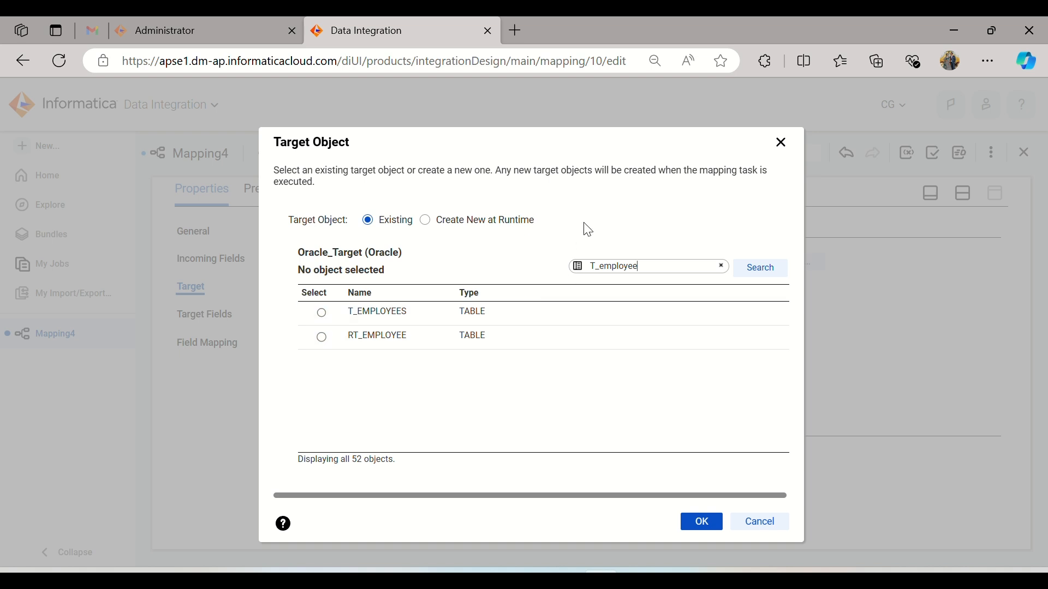
- Choose RT_EMPLOYEE as the target object and enable Truncate target
click(782, 143)
click(571, 311)
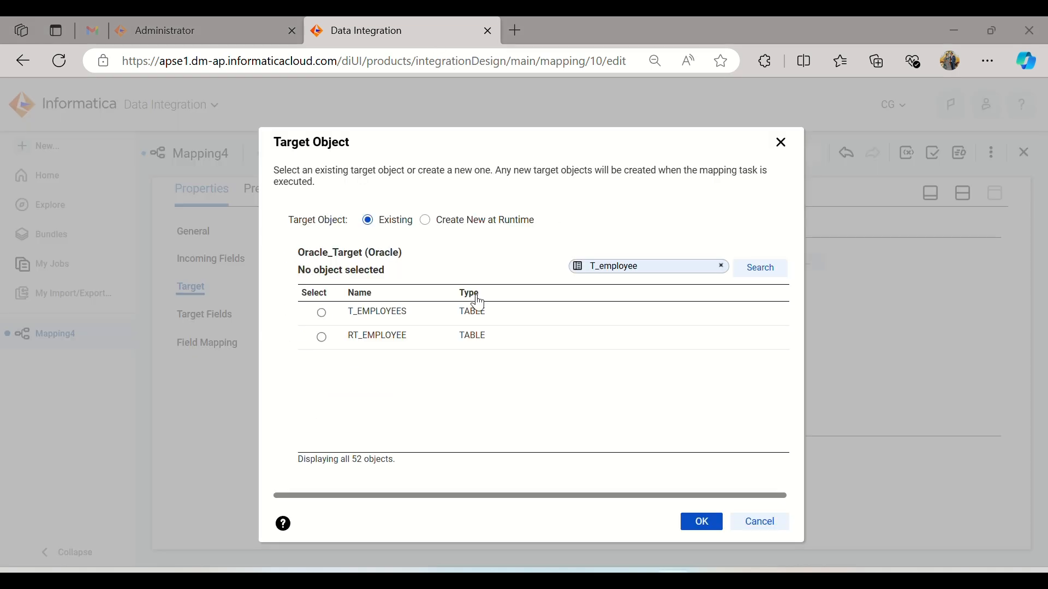
click(406, 337)
click(698, 523)
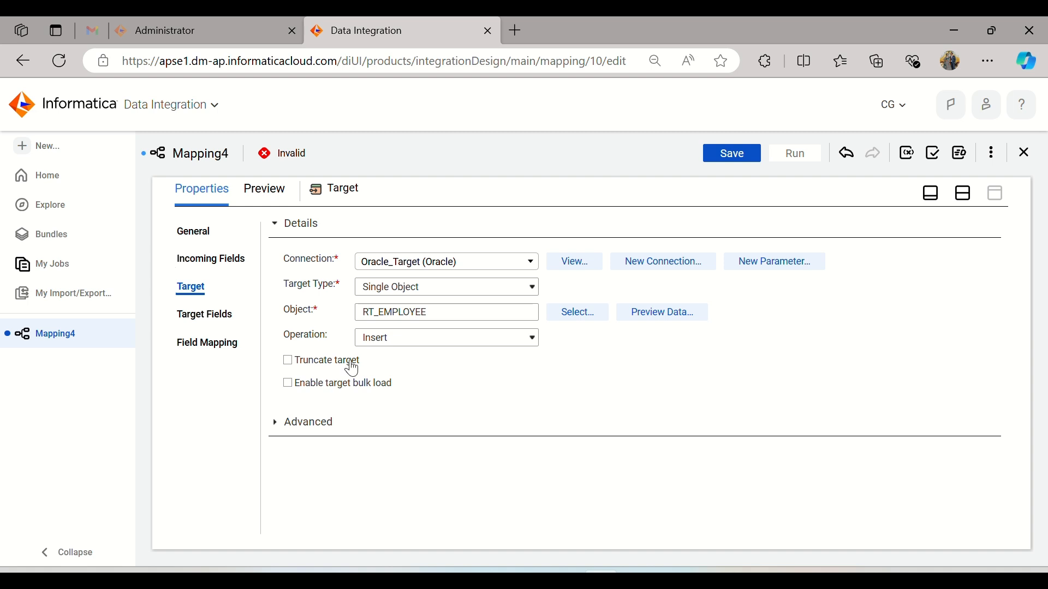
click(345, 365)
- In Field Mapping, drag incoming NAME, DEPT, LOCATION and EMPID onto the matching target fields
click(217, 315)
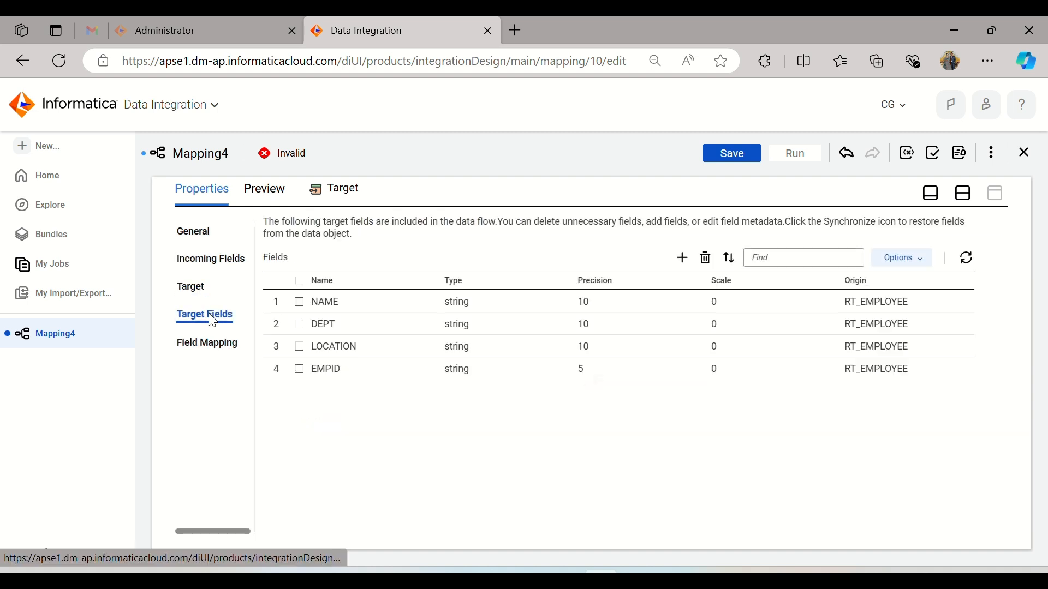
click(223, 344)
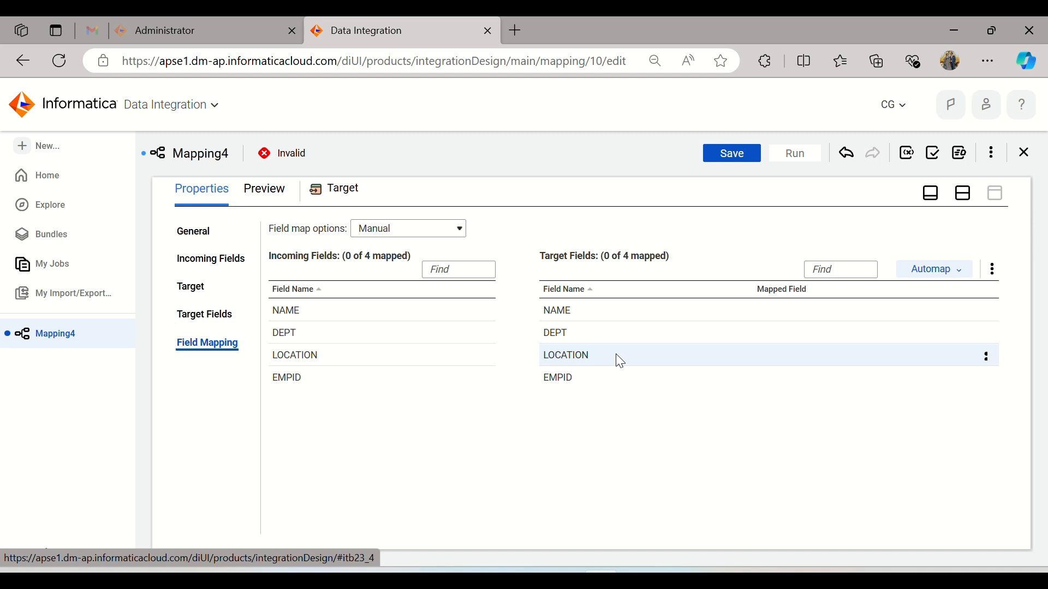
mouse_move(621, 361)
drag(370, 310, 621, 314)
drag(355, 330, 719, 332)
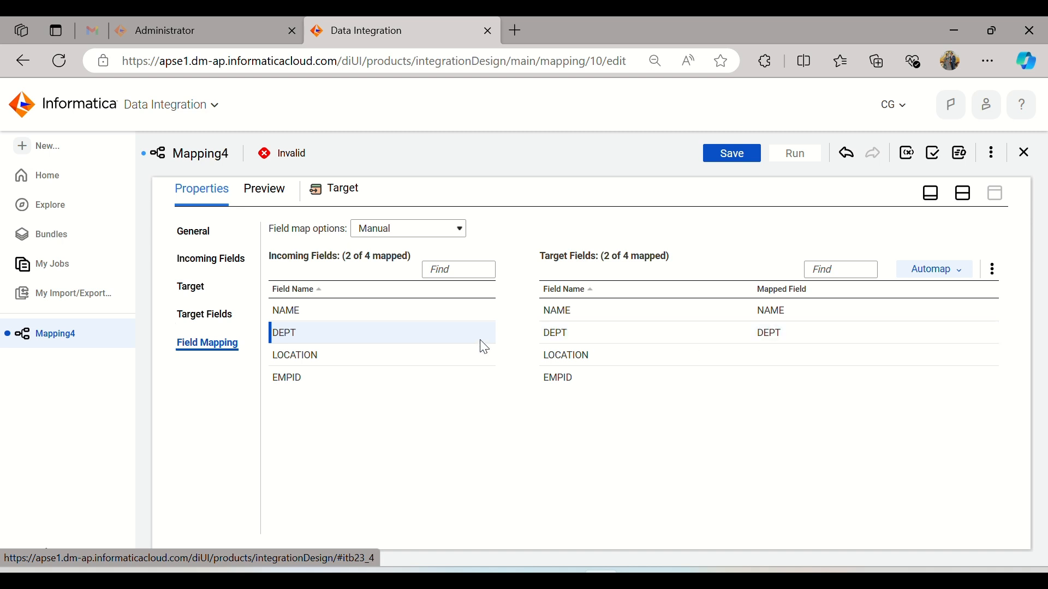
drag(391, 352, 720, 355)
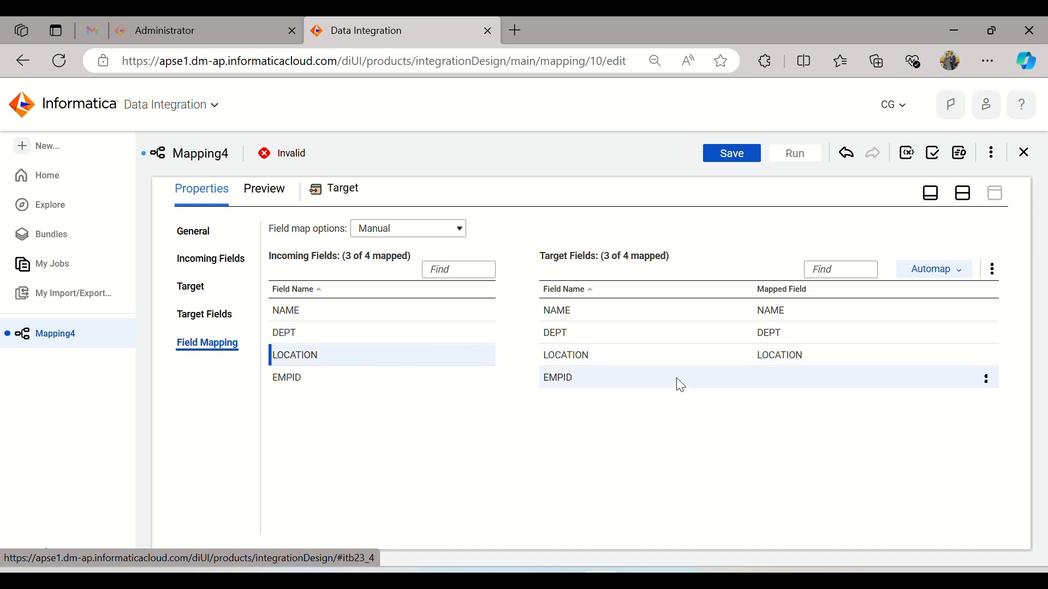
drag(388, 384, 748, 377)
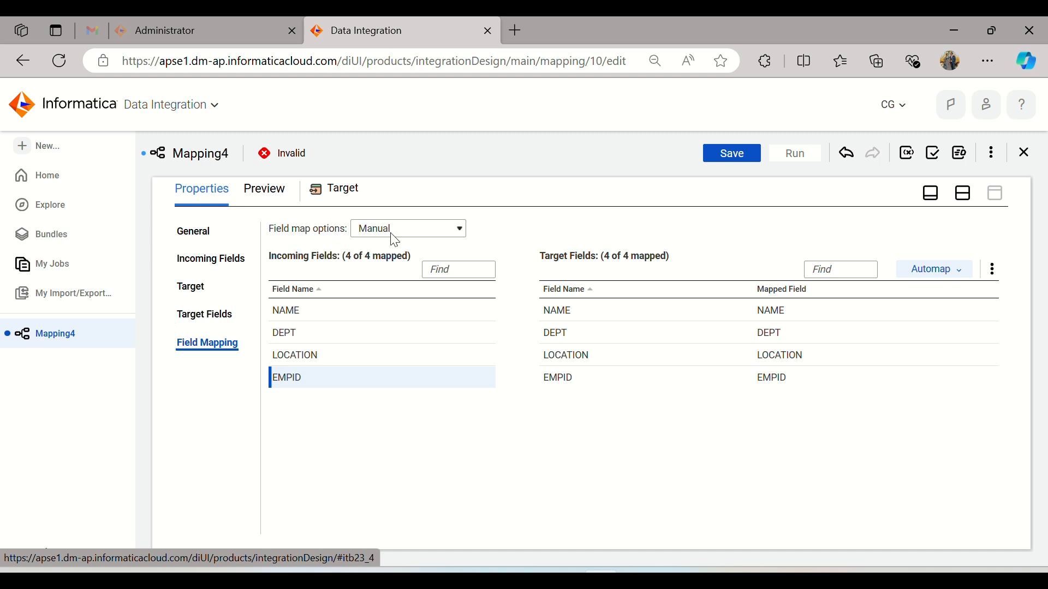
click(407, 235)
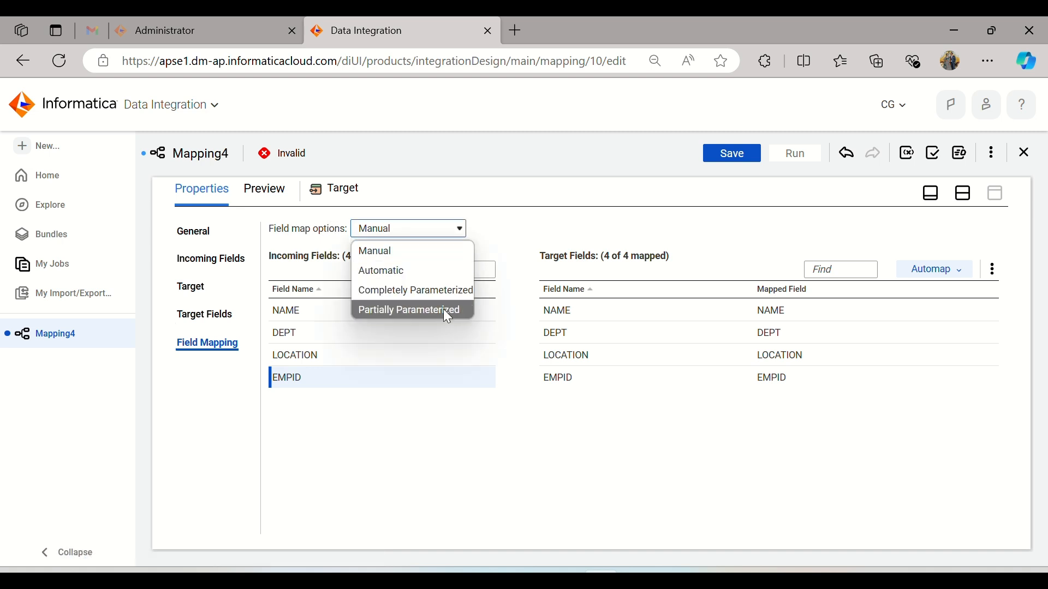
- Try the Automatic field map mode, then return to Manual mapping
click(406, 270)
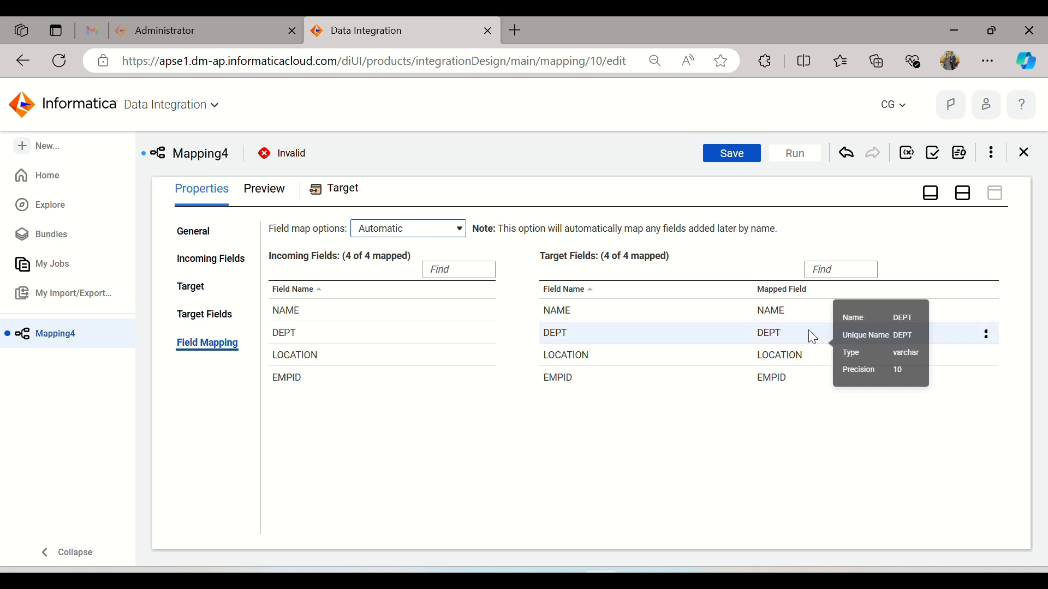
click(410, 233)
click(409, 254)
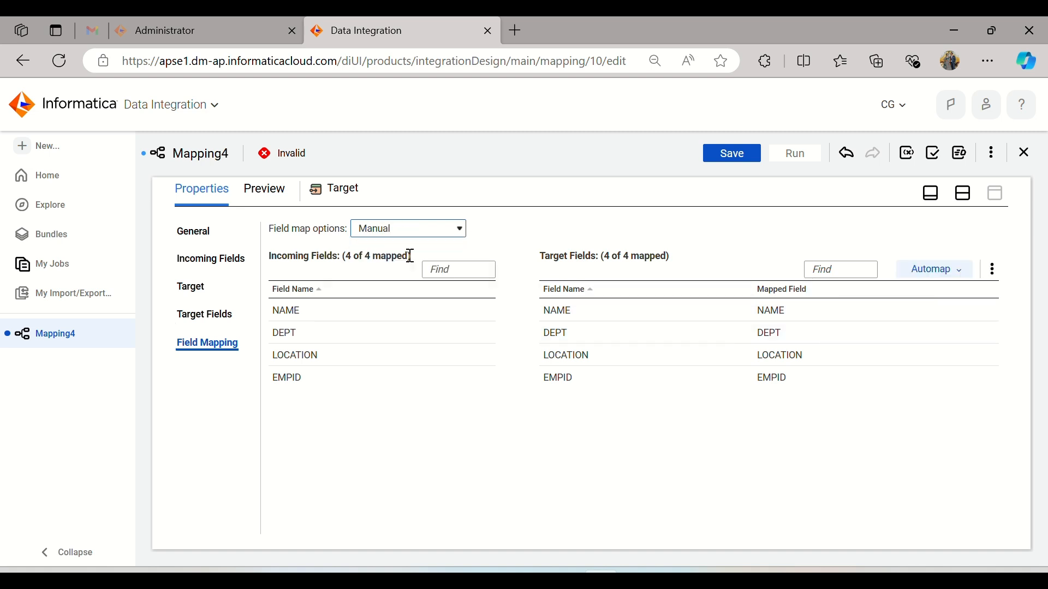
click(955, 270)
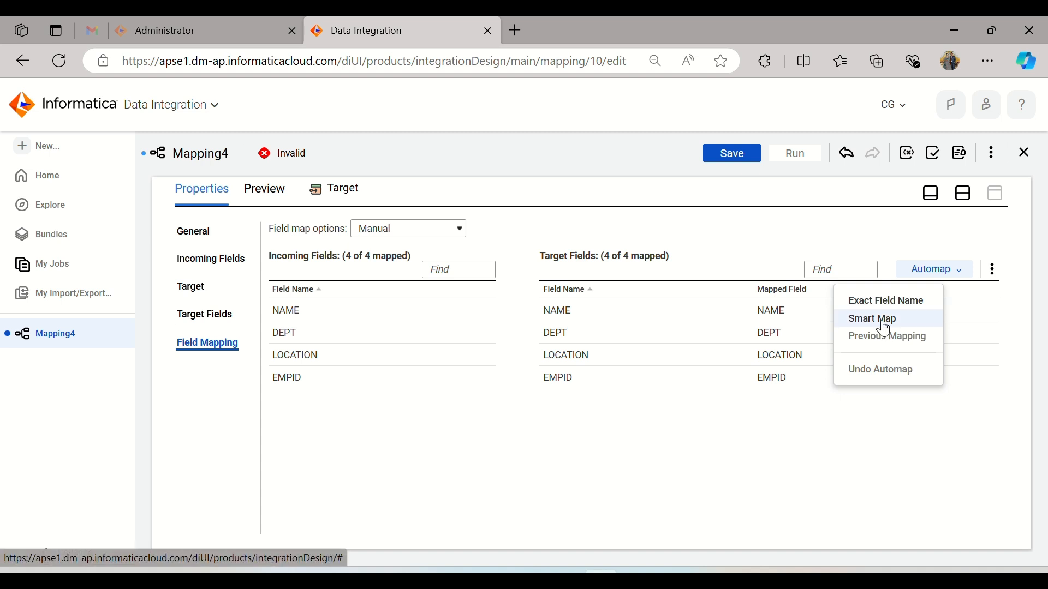
- Unmap the NAME, DEPT, LOCATION and EMPID target fields
click(988, 314)
click(945, 334)
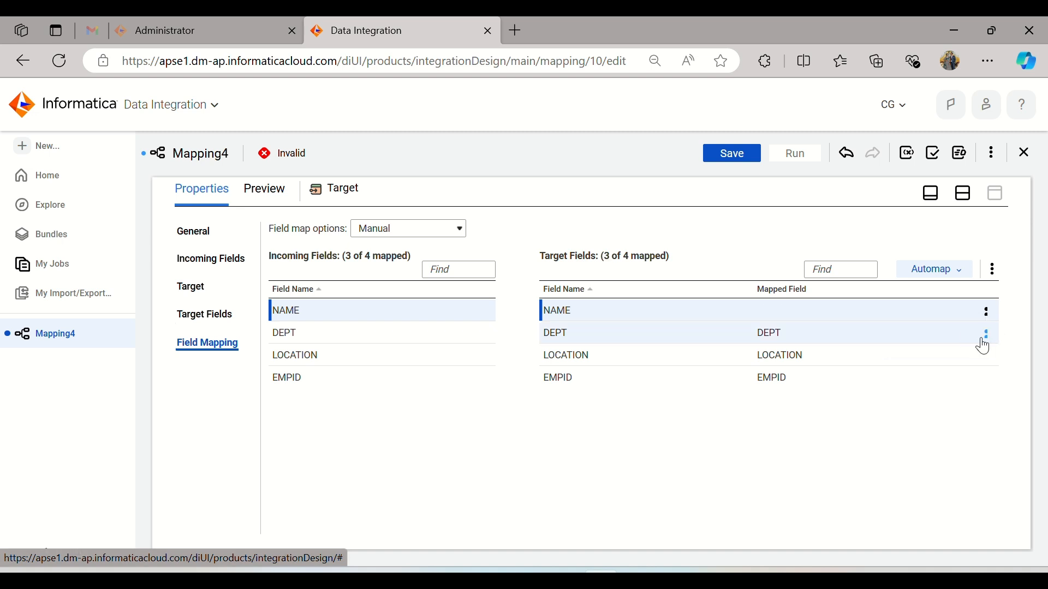
click(987, 341)
click(989, 335)
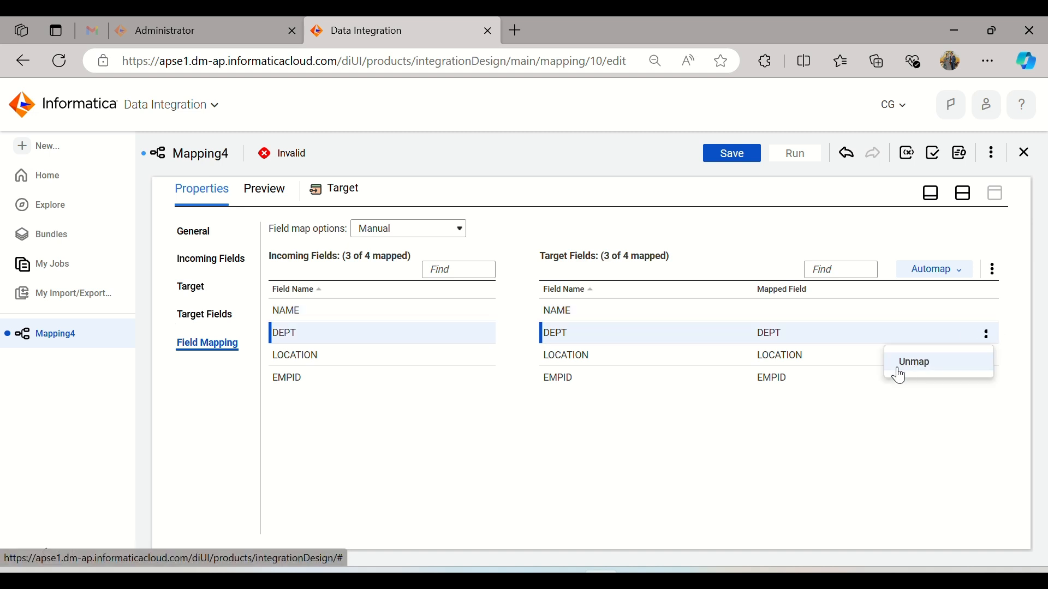
click(899, 373)
click(987, 360)
click(988, 358)
click(917, 397)
click(987, 382)
click(987, 381)
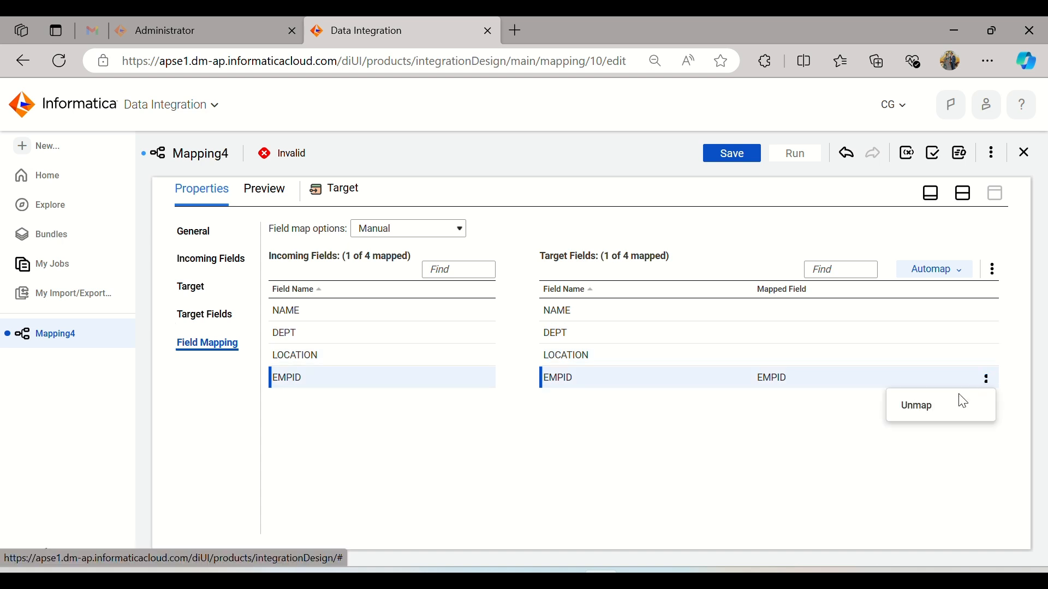
click(922, 406)
- Map all four fields automatically with Automap > Smart Map
click(382, 315)
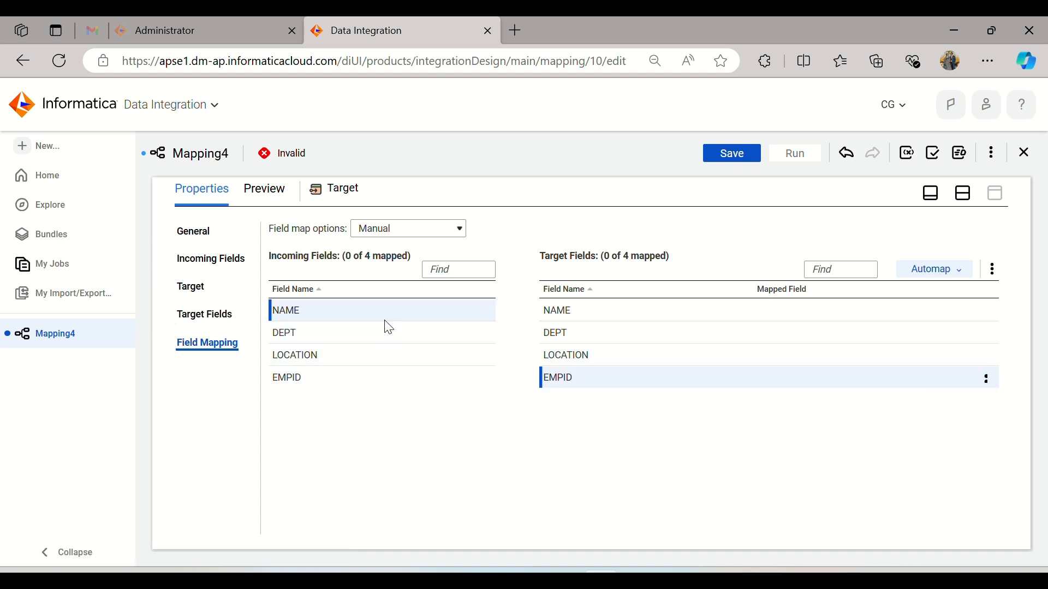
click(957, 273)
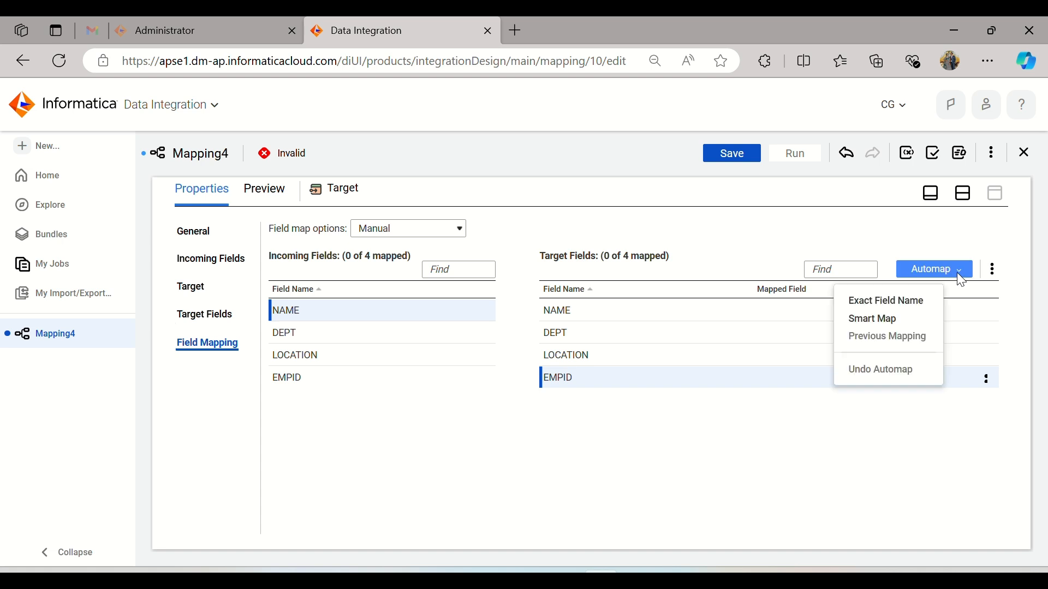
click(895, 323)
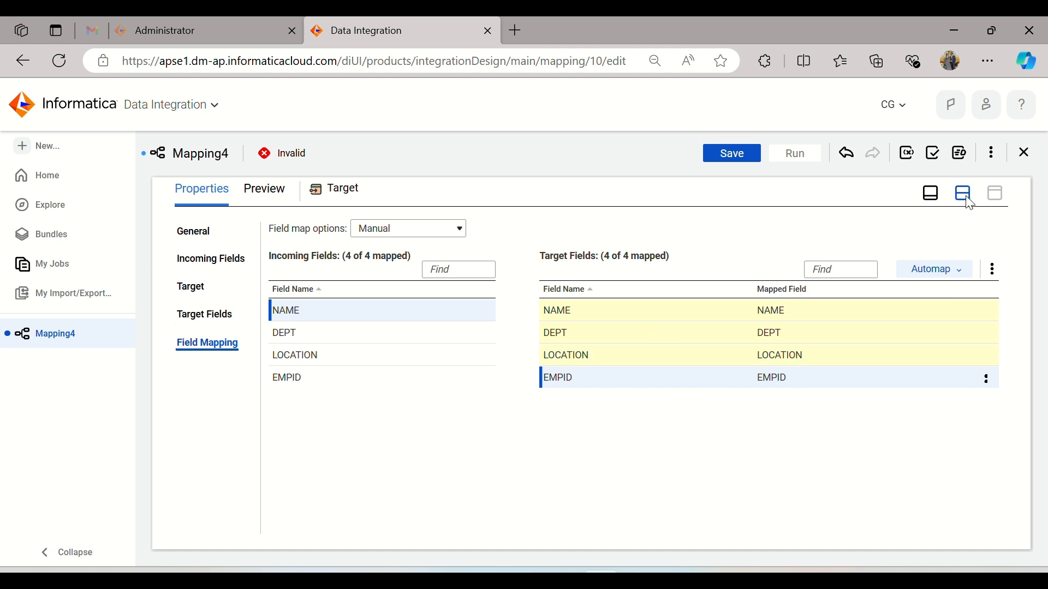
- Save the mapping as m_one_to_one and run Validate, confirming it shows Valid
click(201, 284)
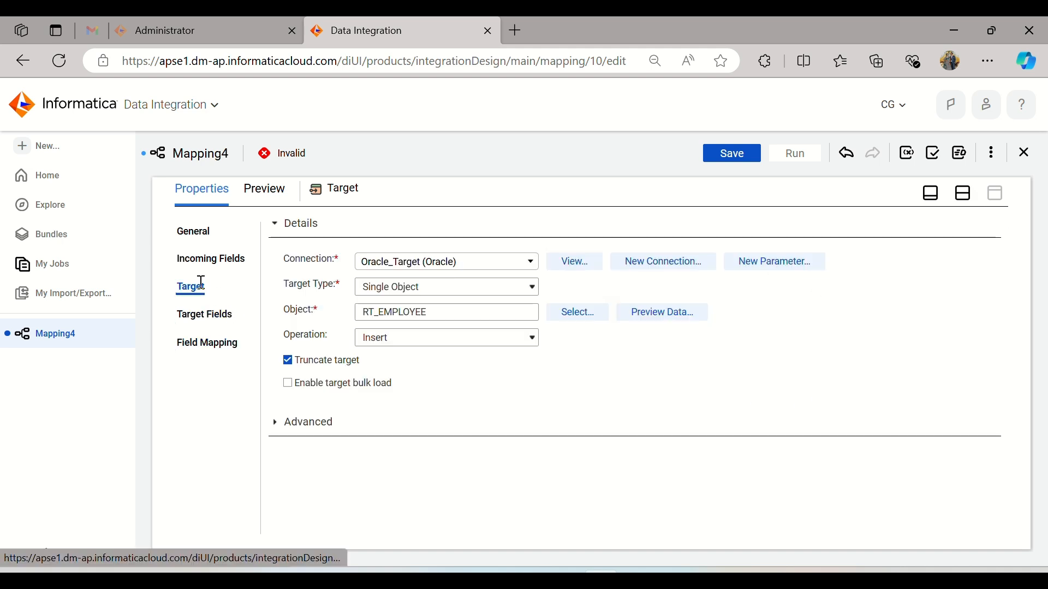
click(964, 194)
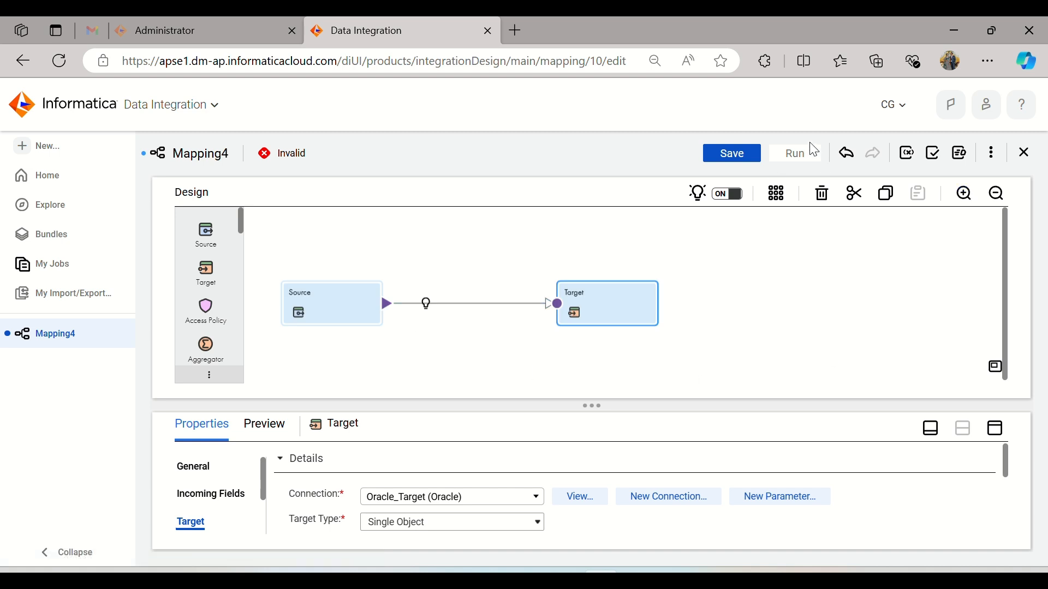
click(741, 156)
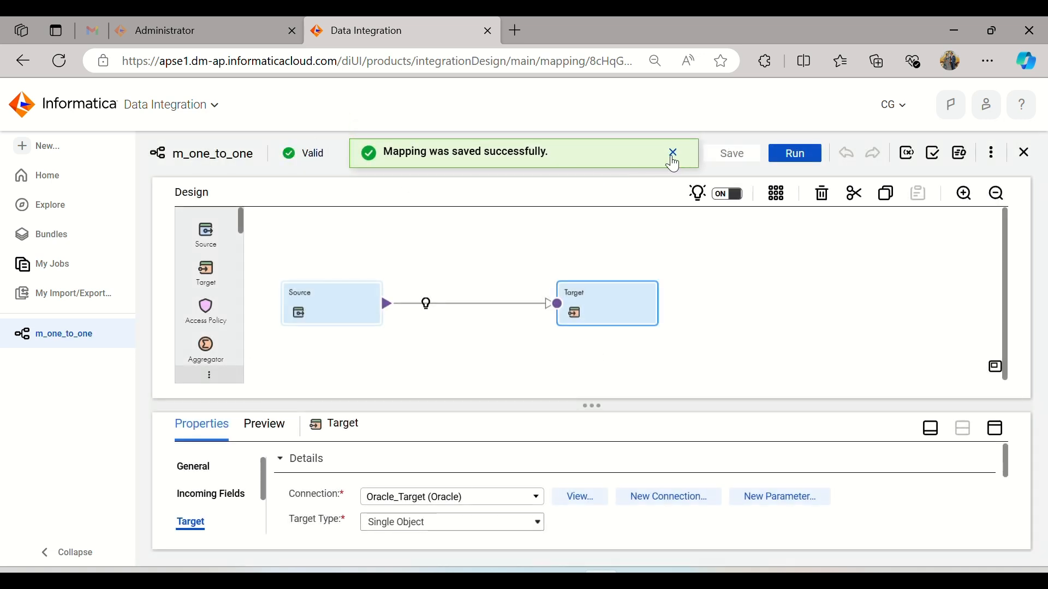
click(675, 164)
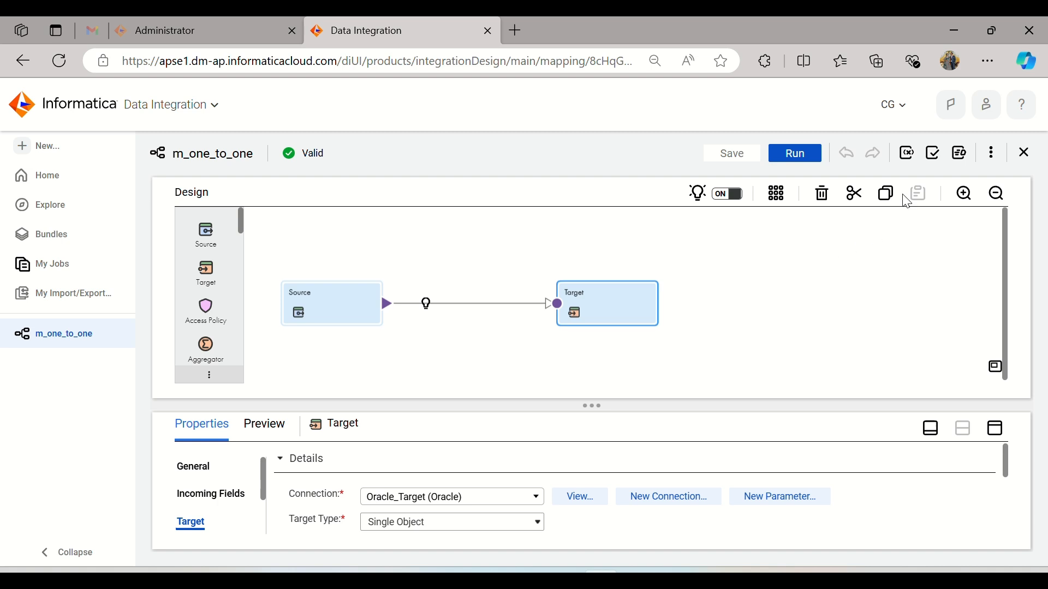
click(933, 154)
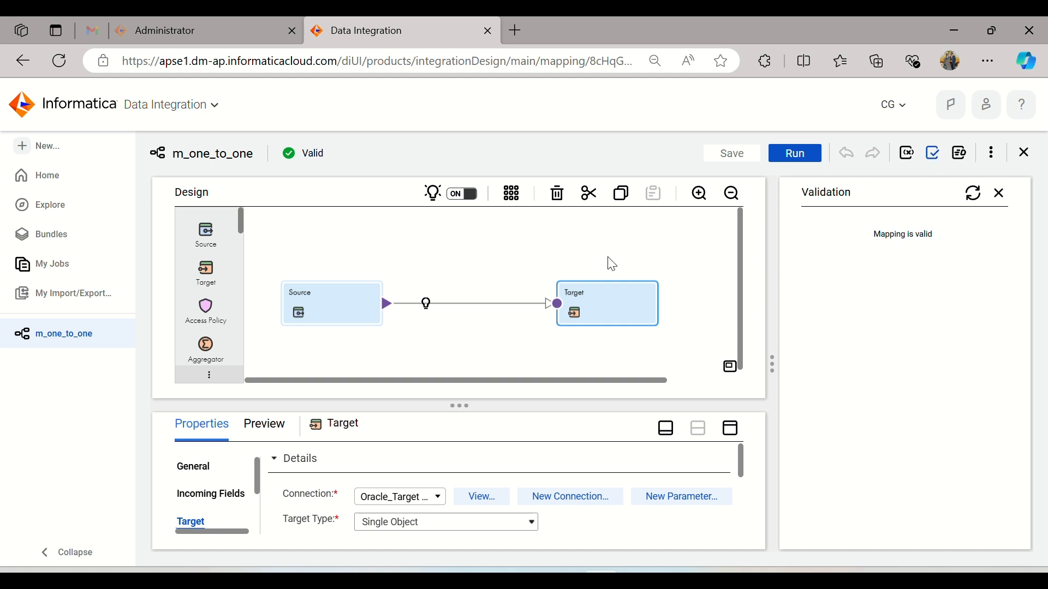
click(1002, 196)
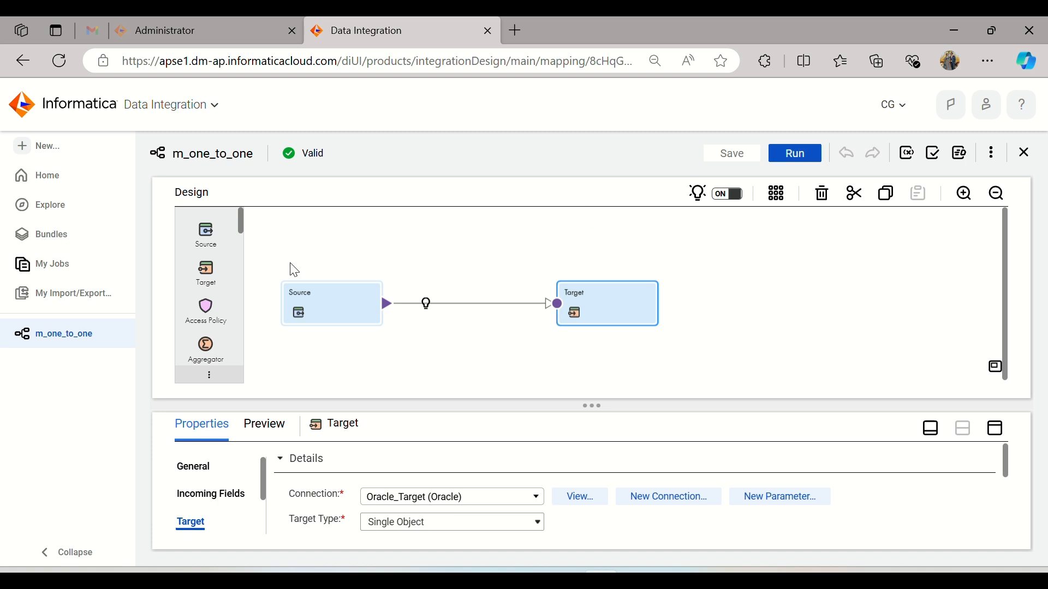
- Create a new Mapping Task asset from the New Asset dialog's Tasks section
click(64, 154)
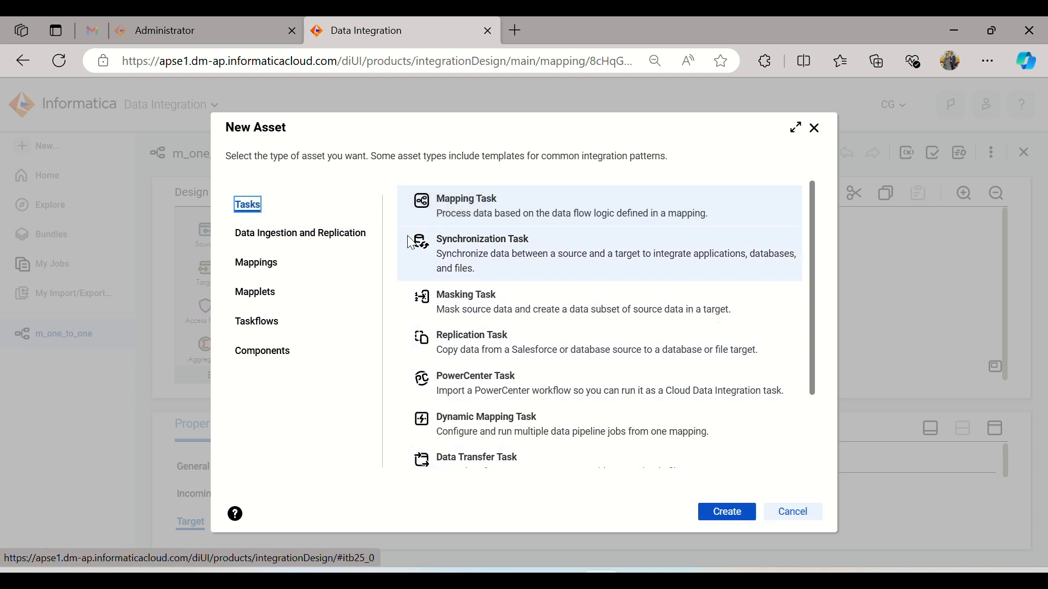
click(473, 204)
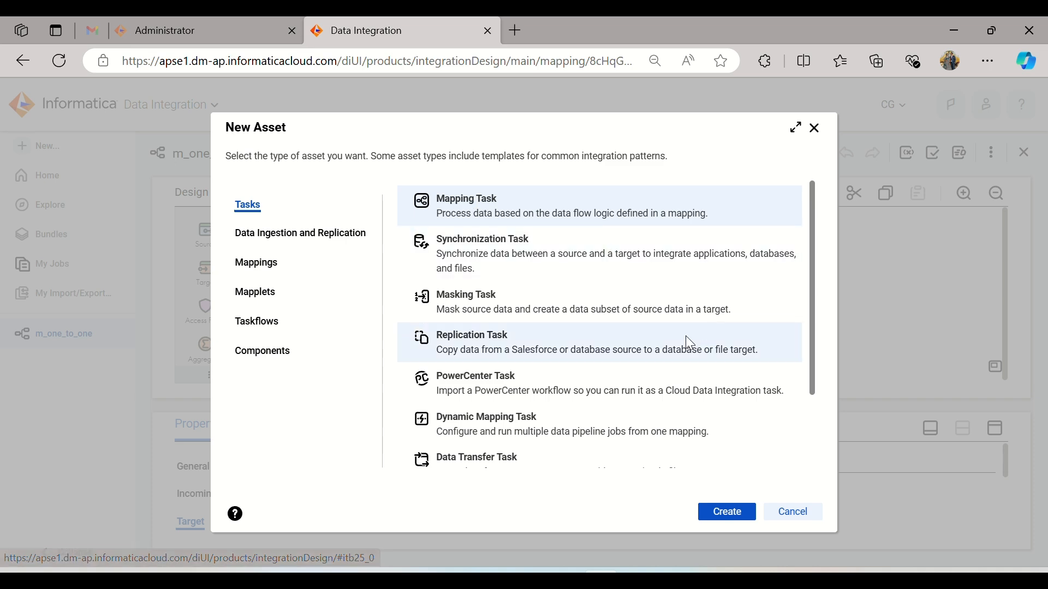
click(739, 515)
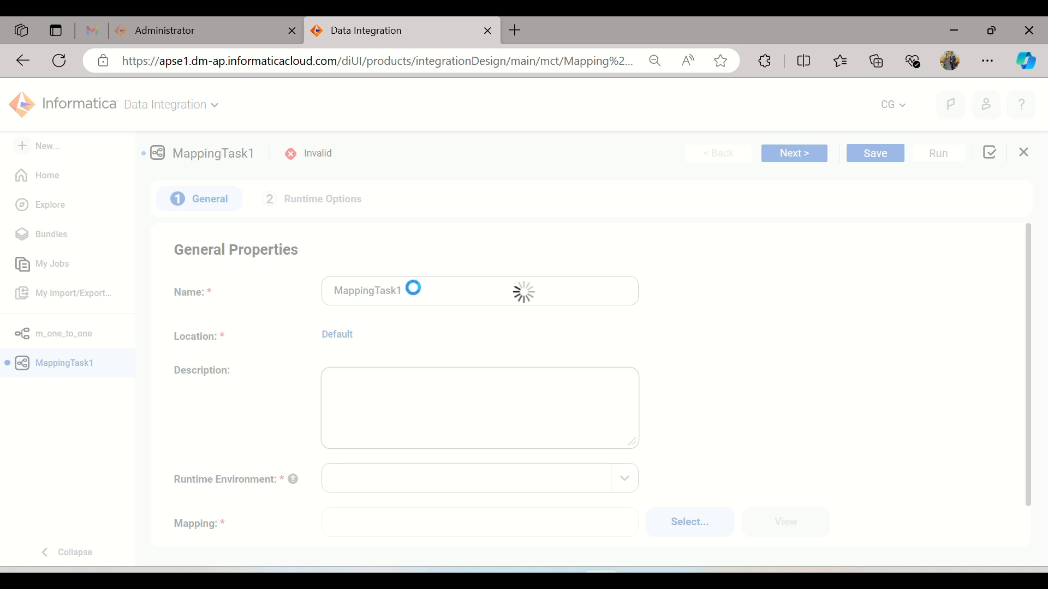
- Rename MappingTask1 to mt_One_To_One_Mapping, leaving its location at Default
drag(413, 289, 303, 289)
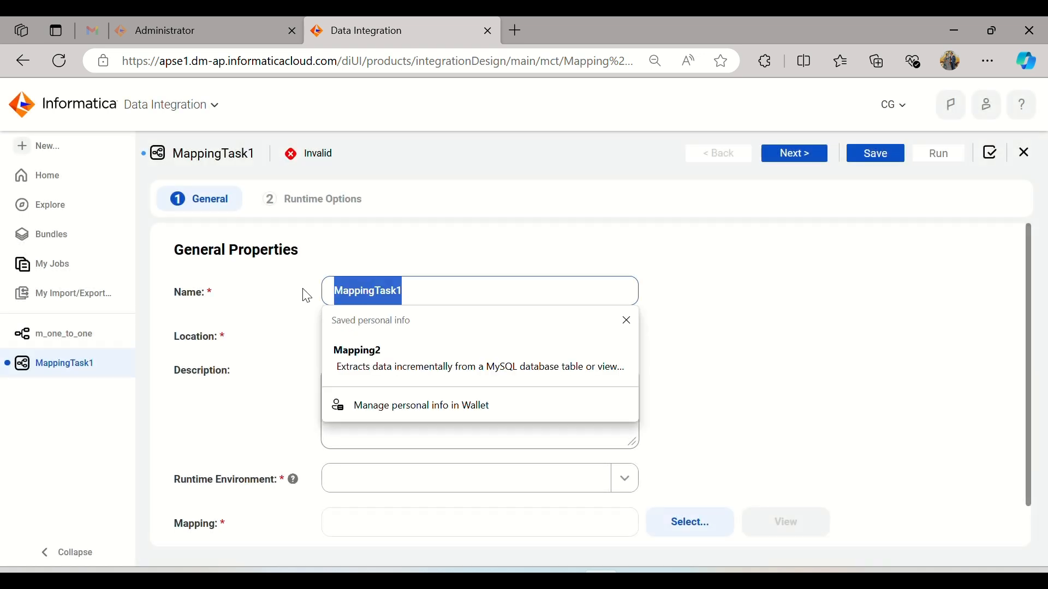
text(mt_one_to)
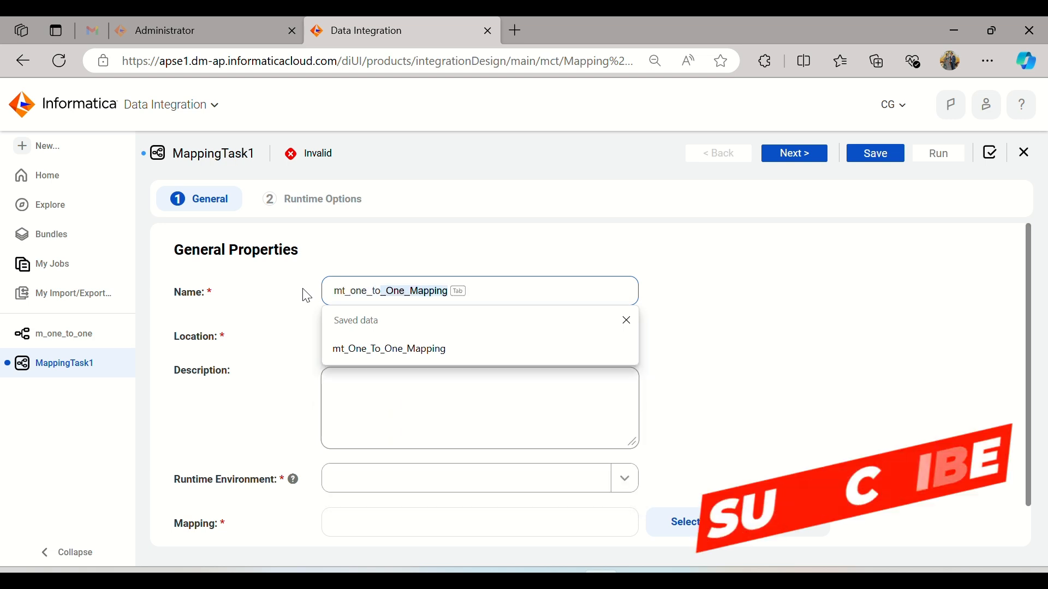
click(385, 349)
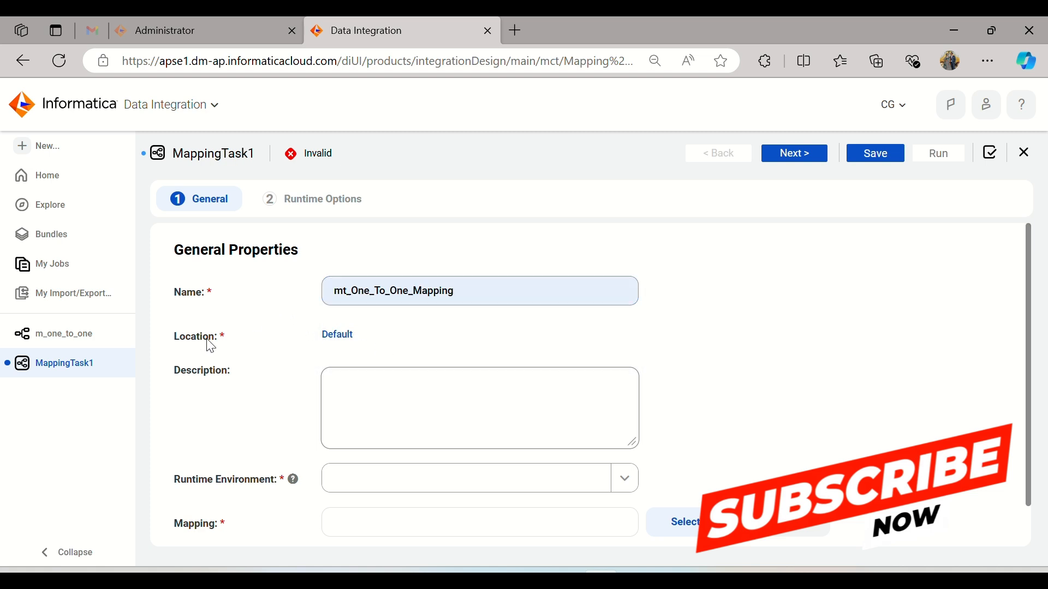
click(341, 337)
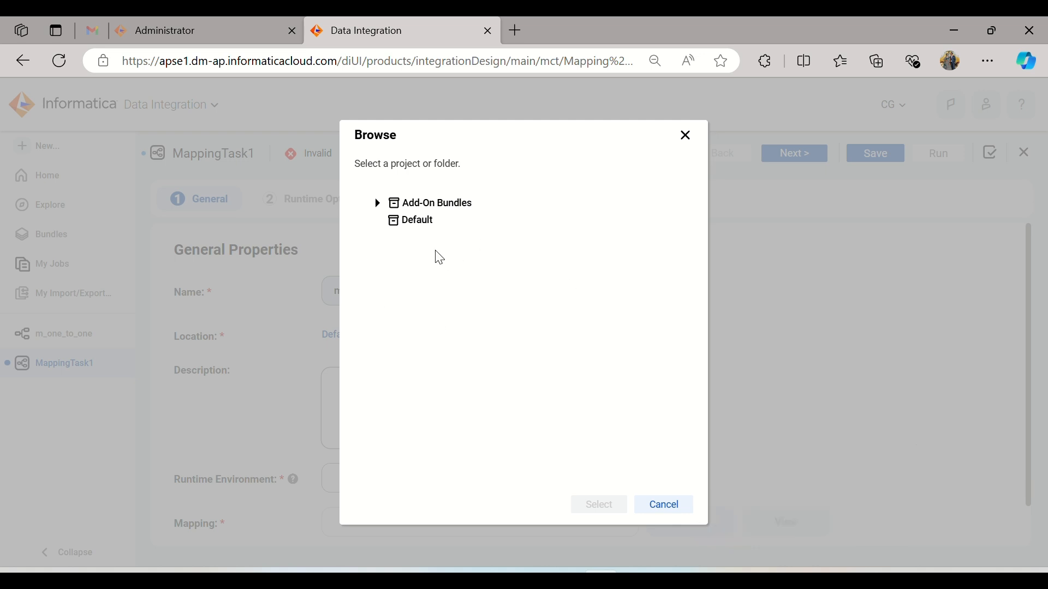
click(672, 510)
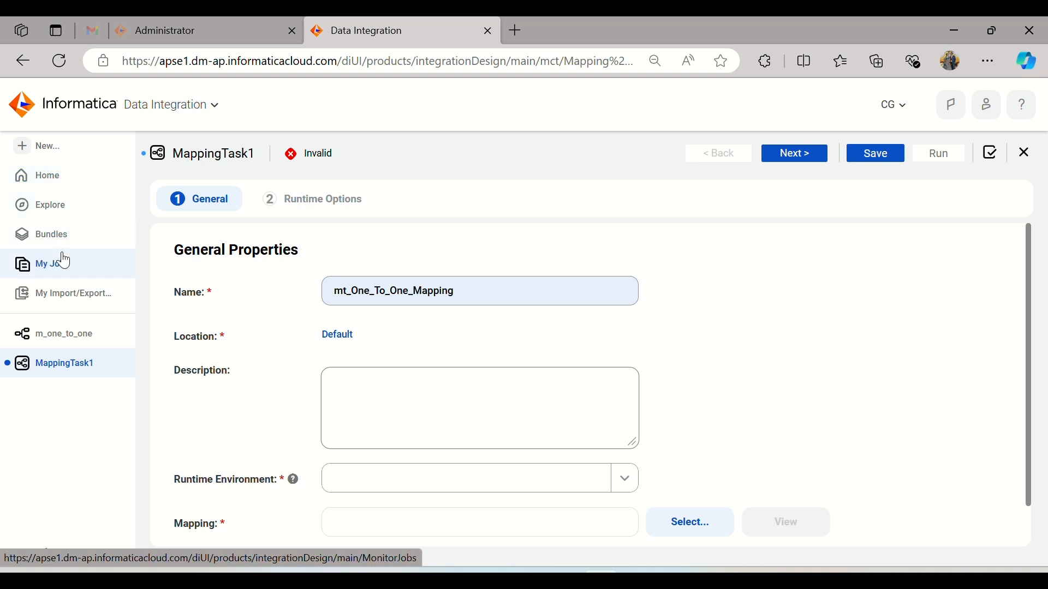
- Add a new project named Dev in Explore, then go back to the MappingTask1 form
click(55, 210)
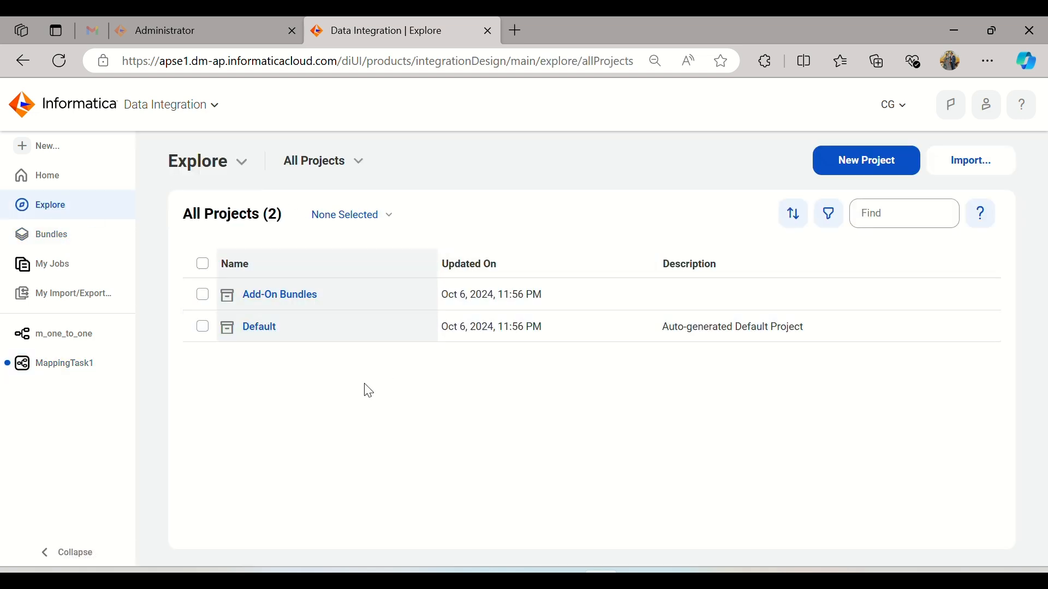
click(879, 163)
click(447, 288)
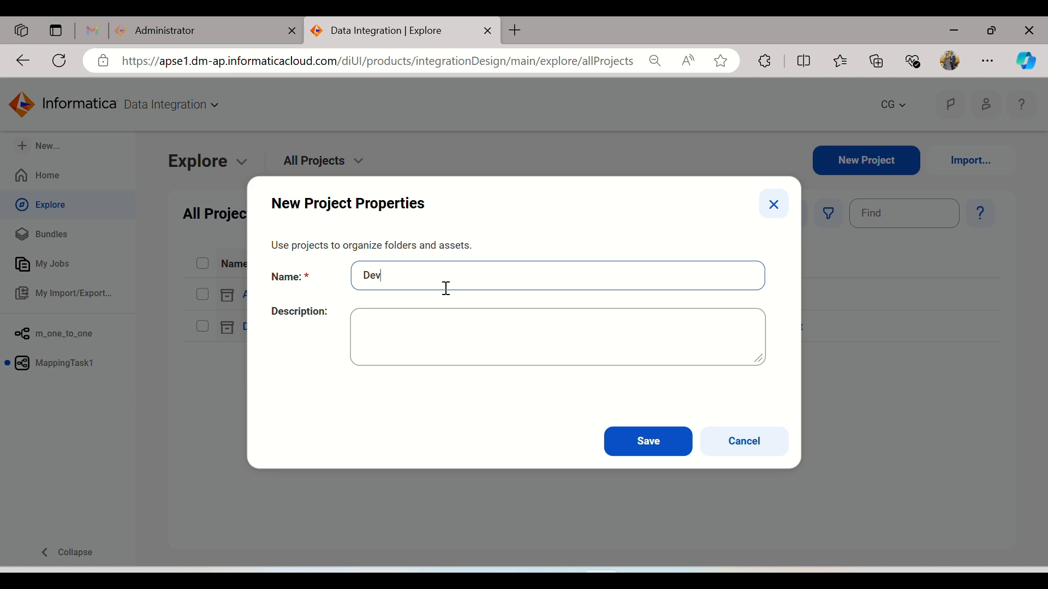
click(667, 445)
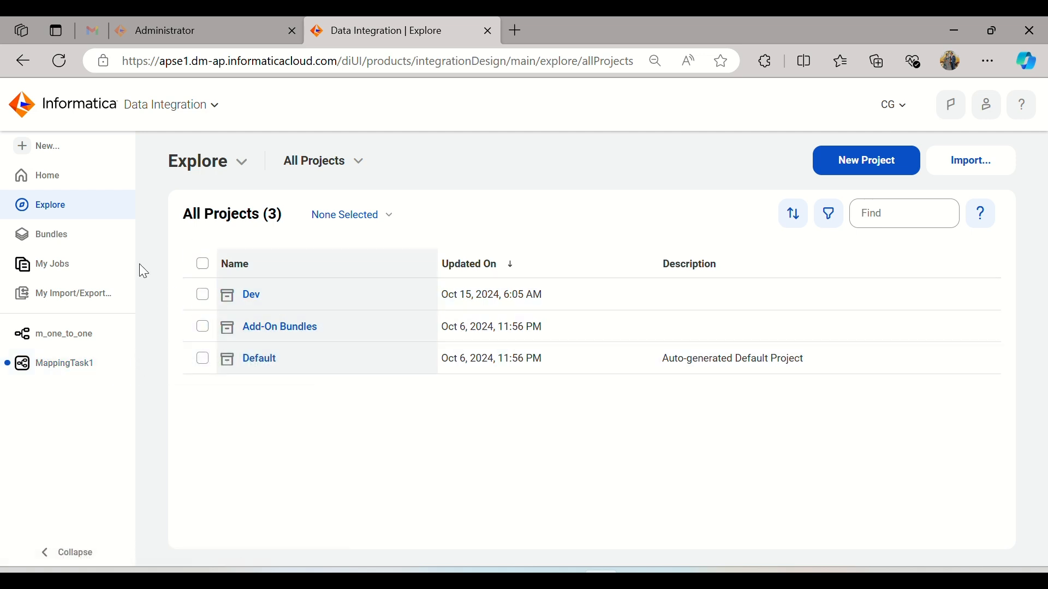
click(54, 370)
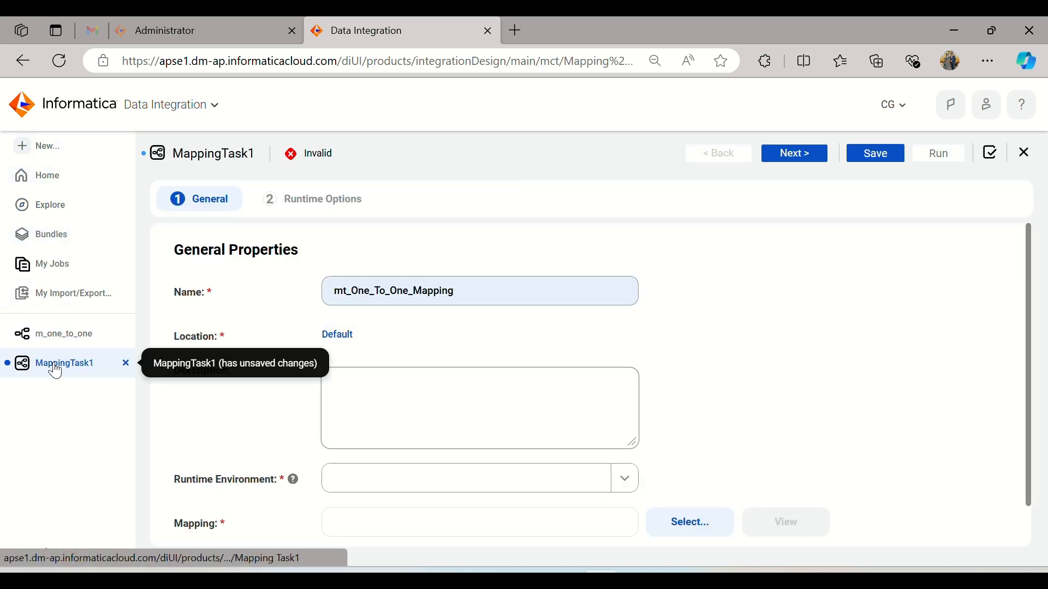
- Set the task's location to the Dev project and its runtime environment to the self-hosted agent
scroll(448, 344, down, 1)
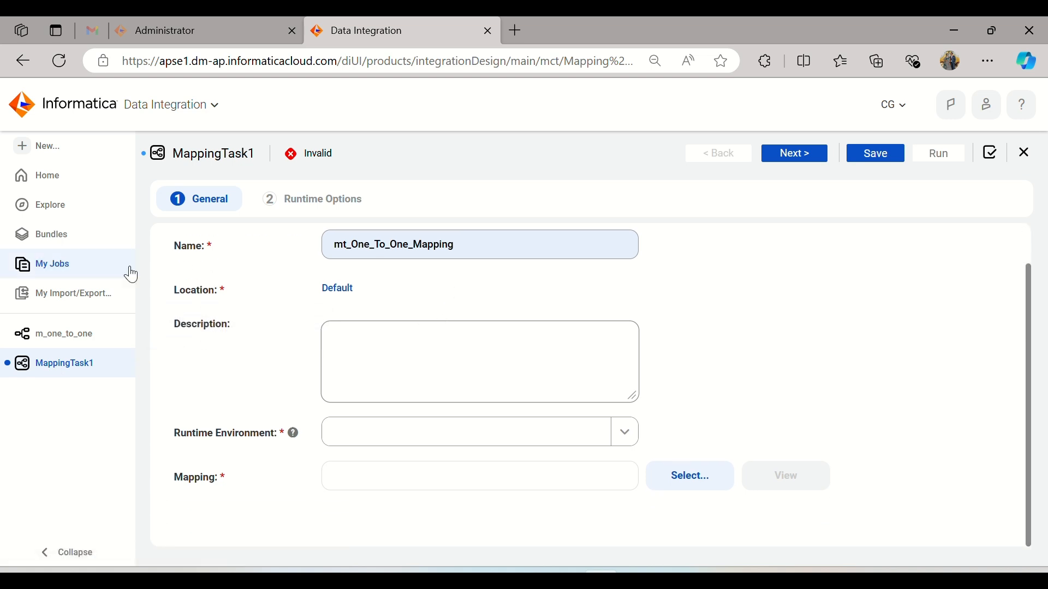
click(345, 294)
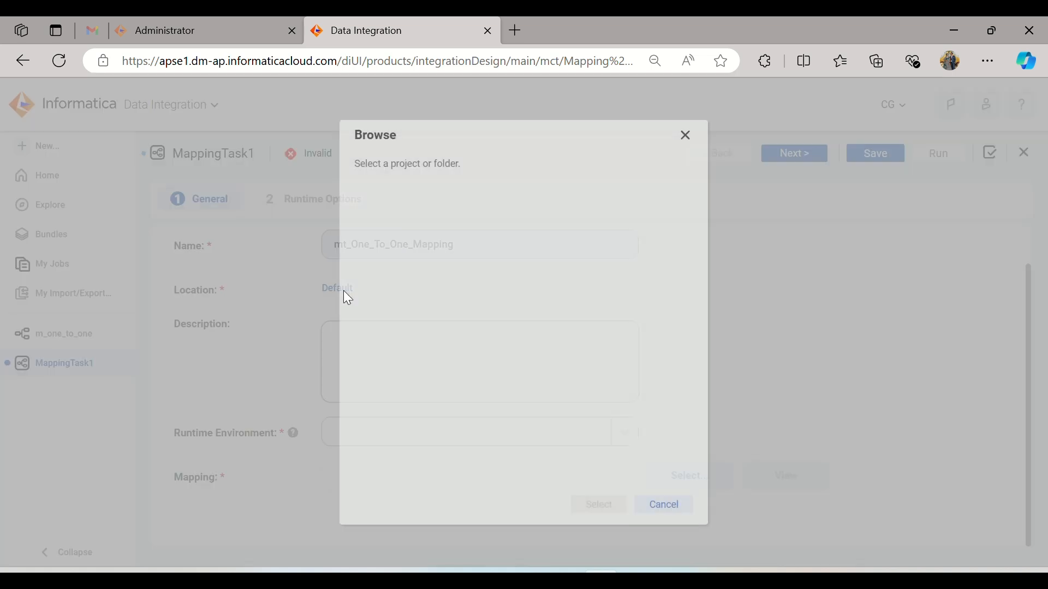
click(407, 239)
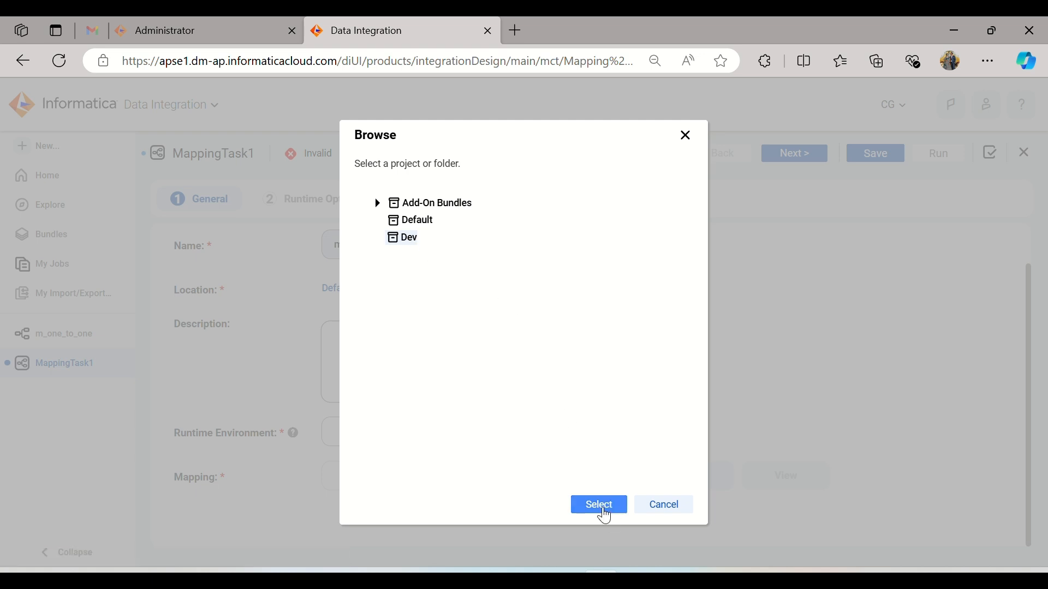
click(599, 507)
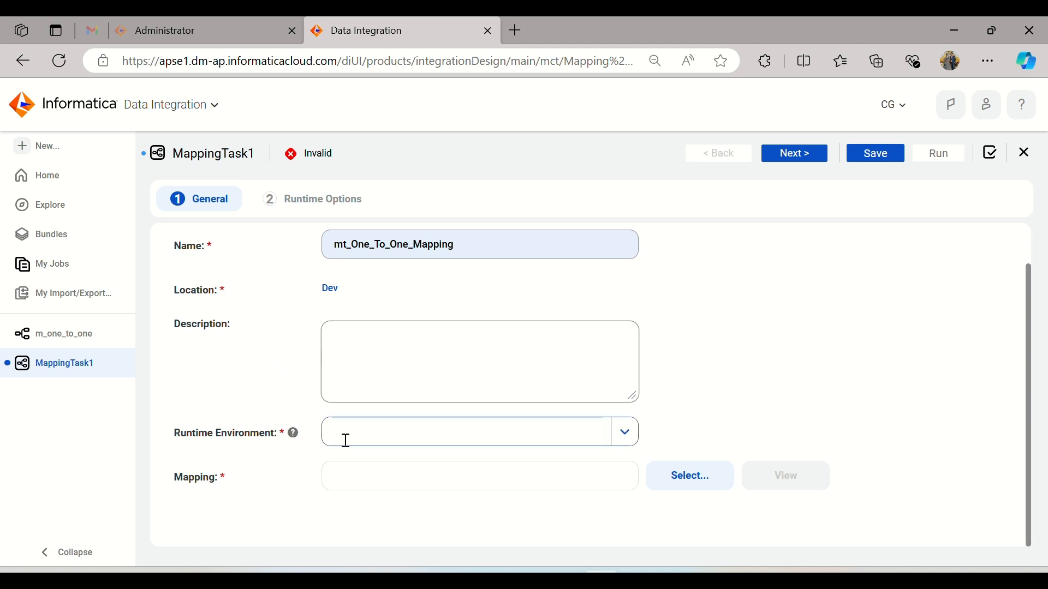
click(556, 434)
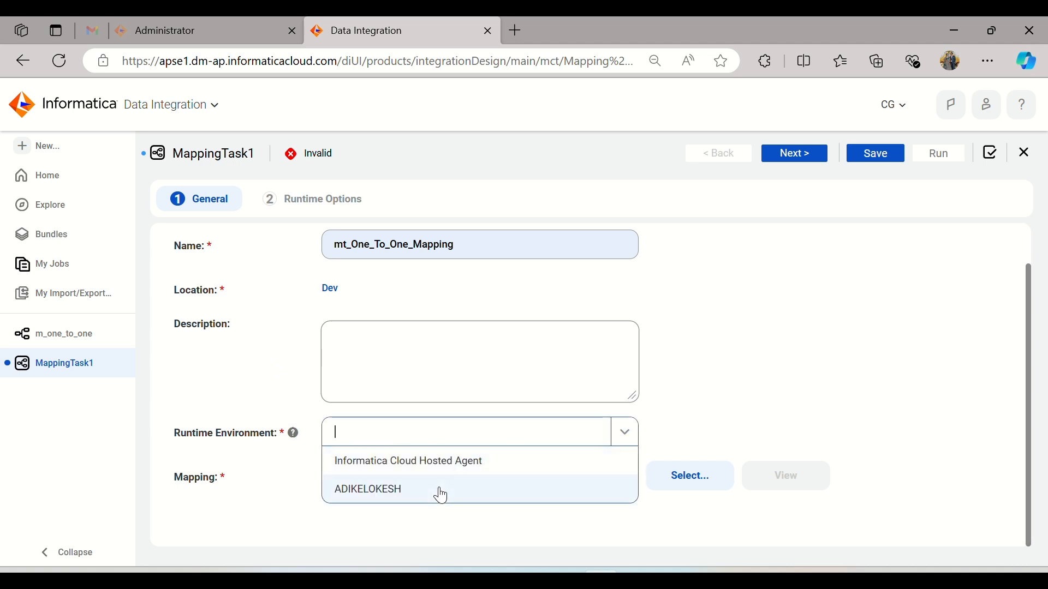
click(443, 494)
click(261, 338)
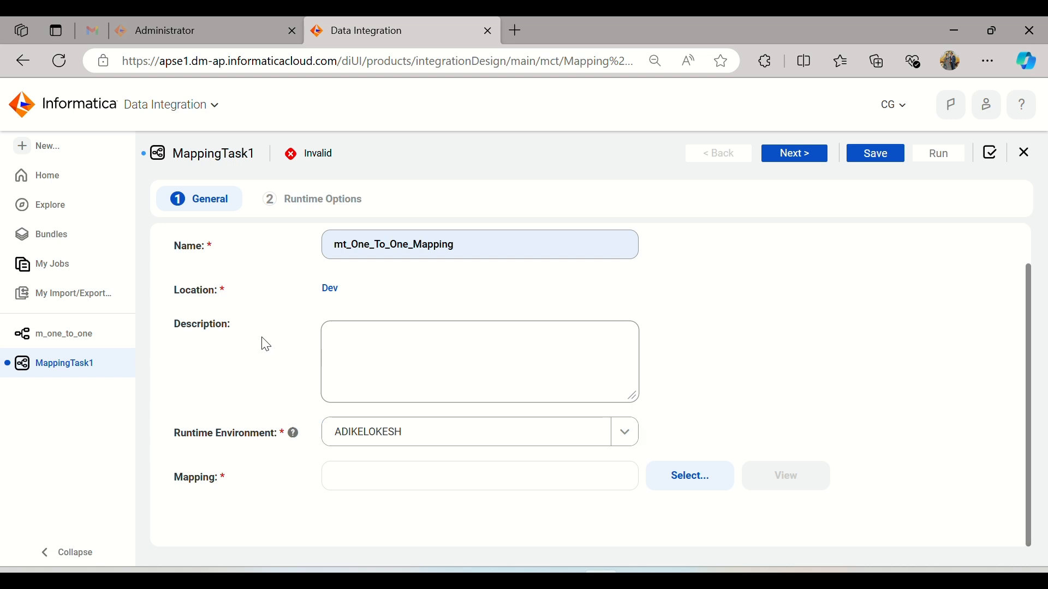
- Select the m_one_to_one mapping from the Default project as the task's mapping
click(704, 483)
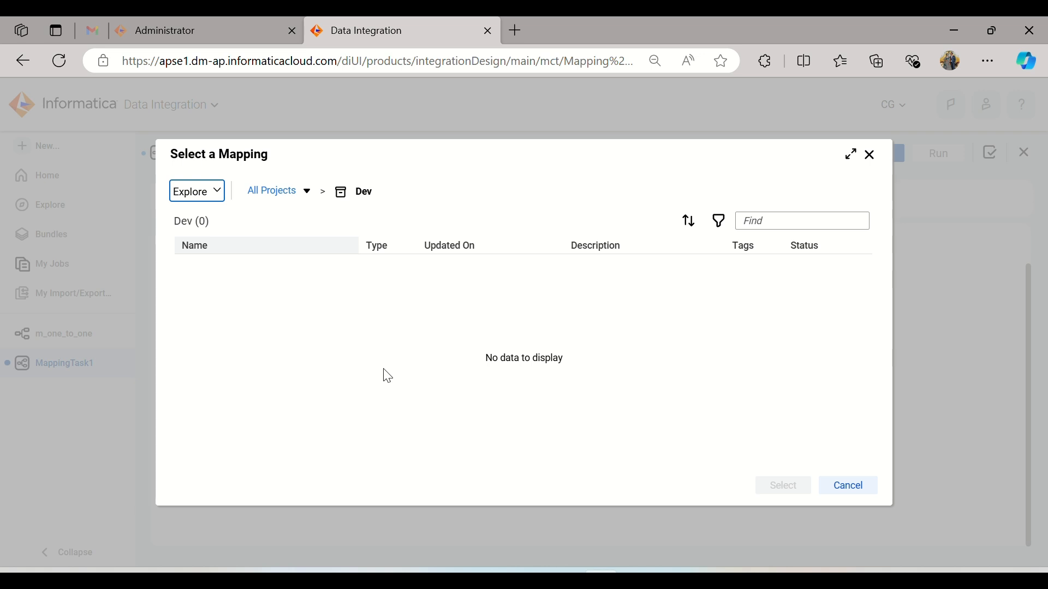
double_click(511, 359)
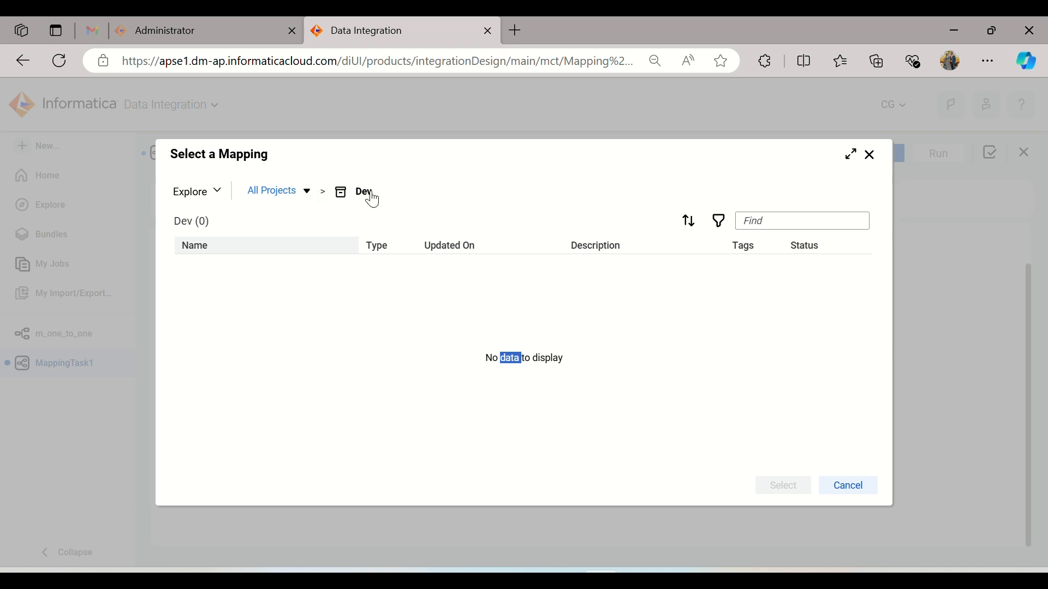
click(309, 194)
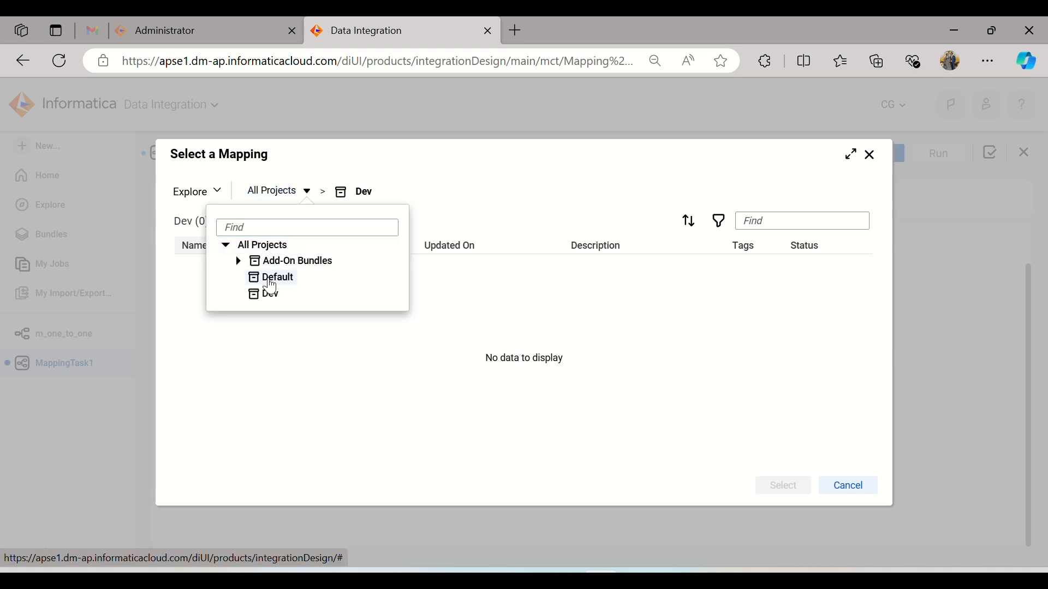
click(272, 281)
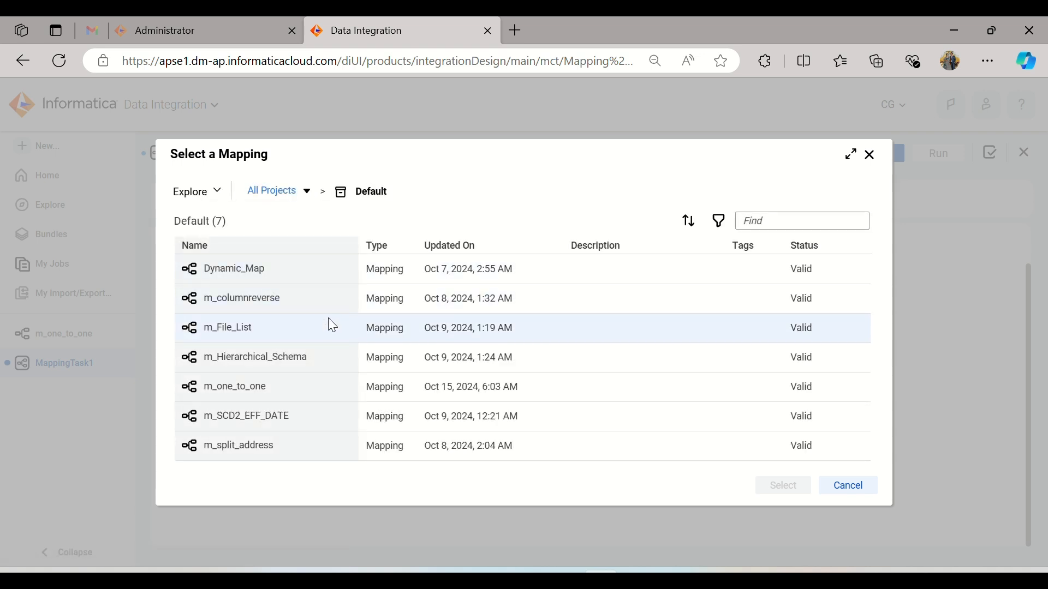
click(281, 388)
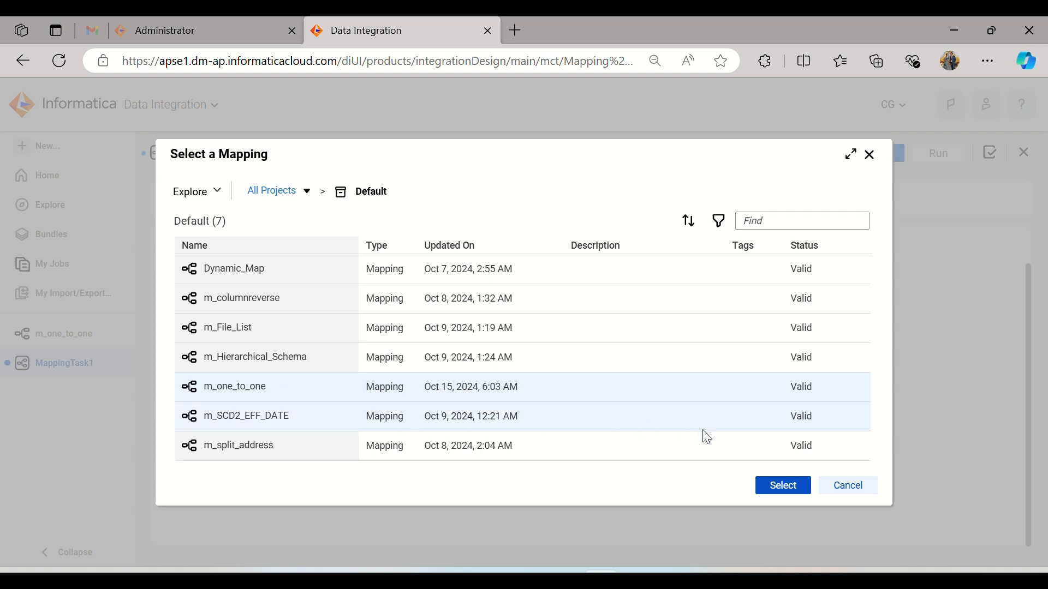
click(782, 487)
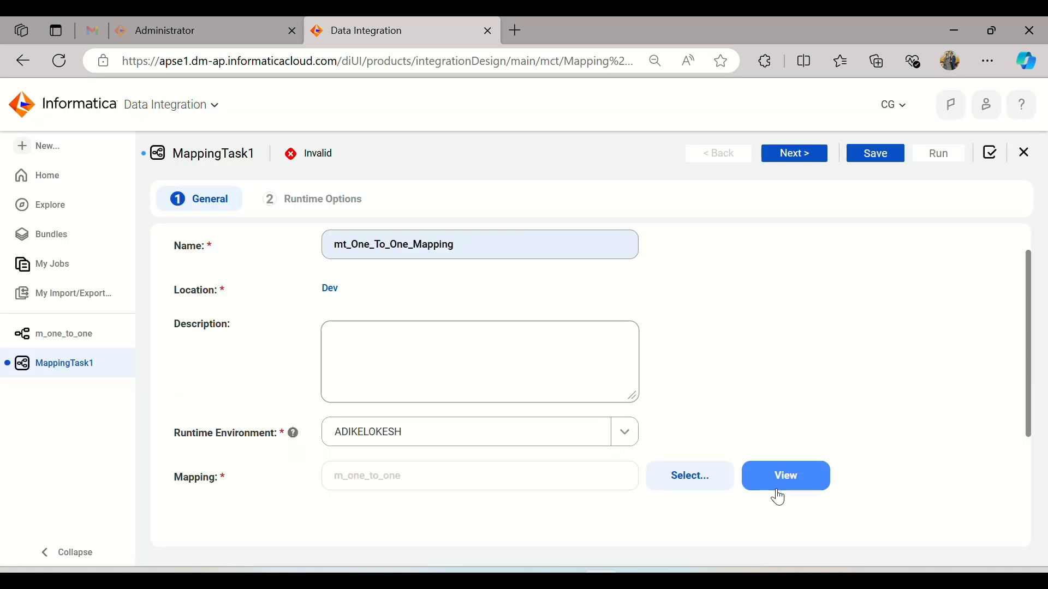
scroll(736, 322, down, 1)
scroll(735, 322, down, 3)
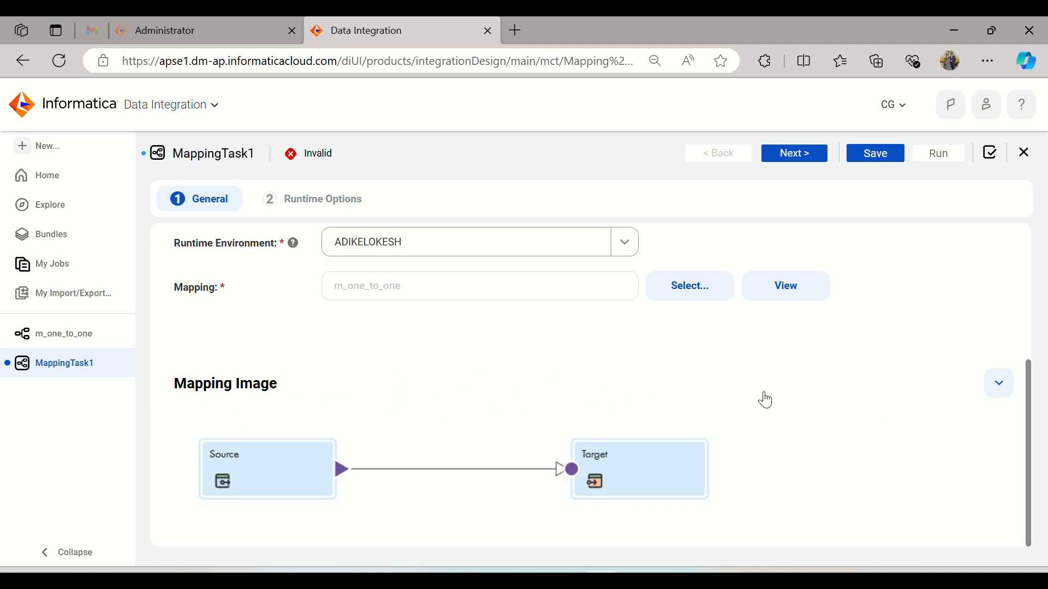
scroll(713, 421, up, 5)
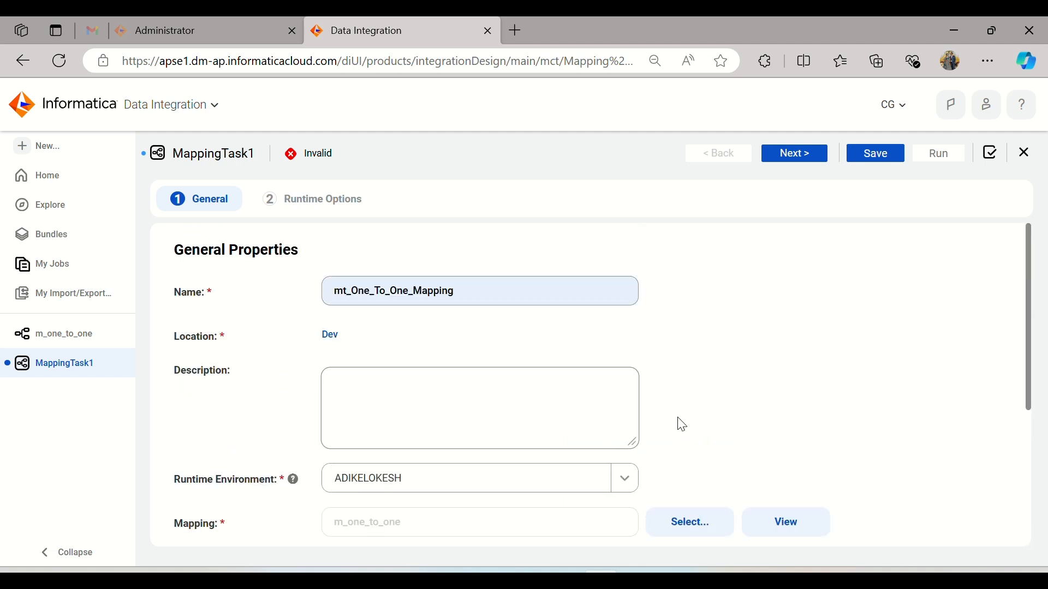
click(798, 154)
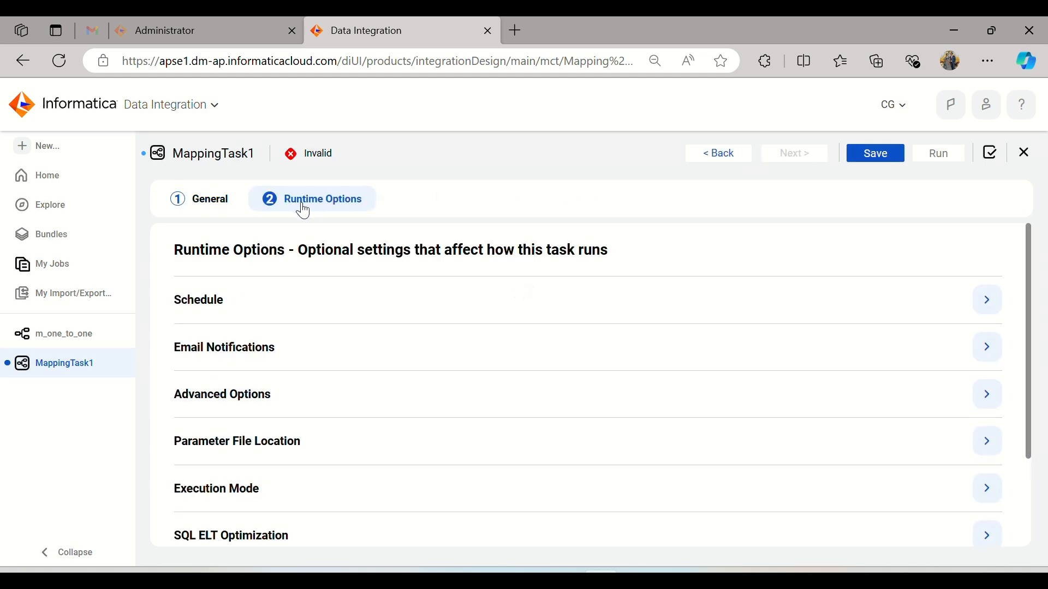
- Expand the runtime Advanced Options, review them, and collapse them without changes
scroll(356, 339, down, 3)
scroll(327, 322, up, 3)
scroll(284, 404, down, 3)
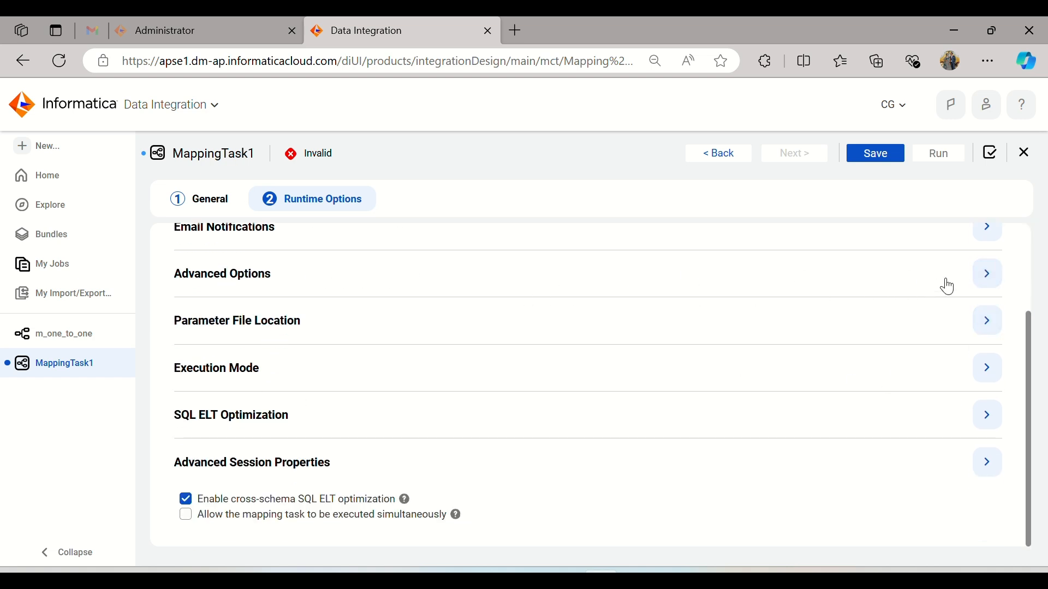
click(986, 274)
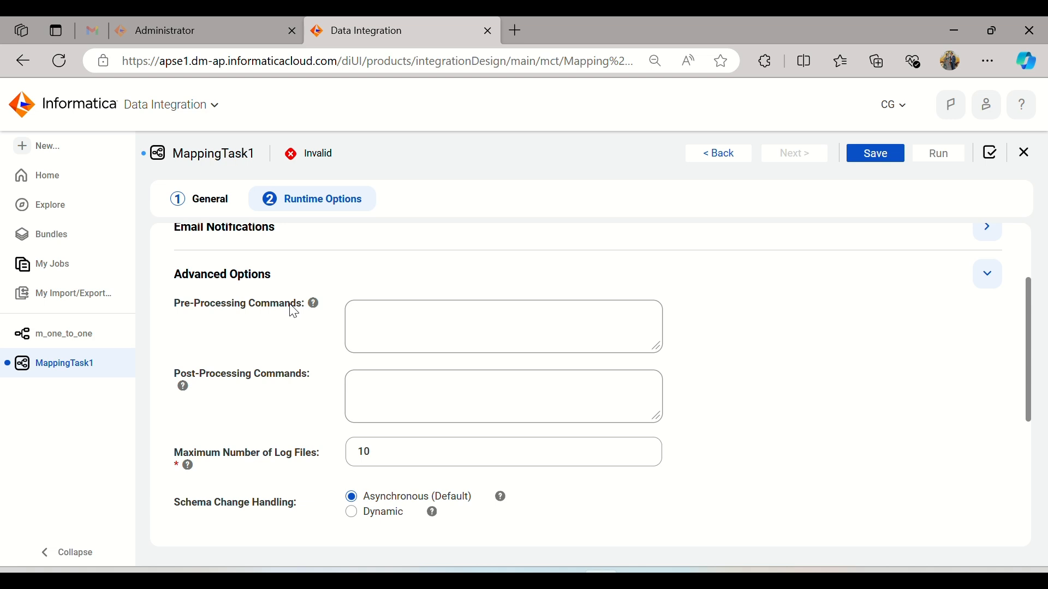
scroll(293, 312, down, 2)
scroll(289, 311, up, 1)
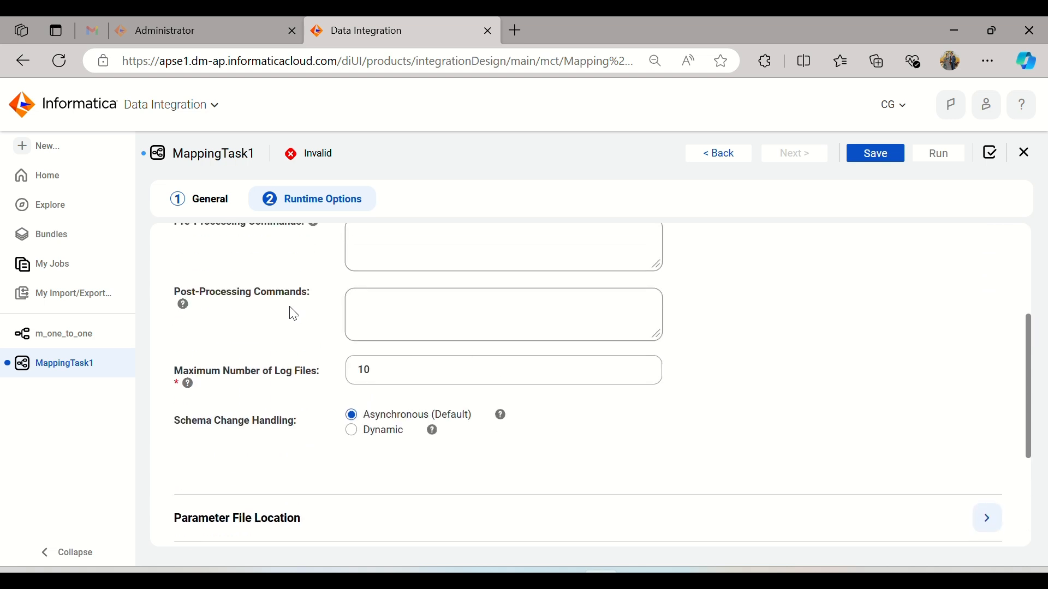
scroll(278, 332, up, 2)
scroll(322, 362, down, 3)
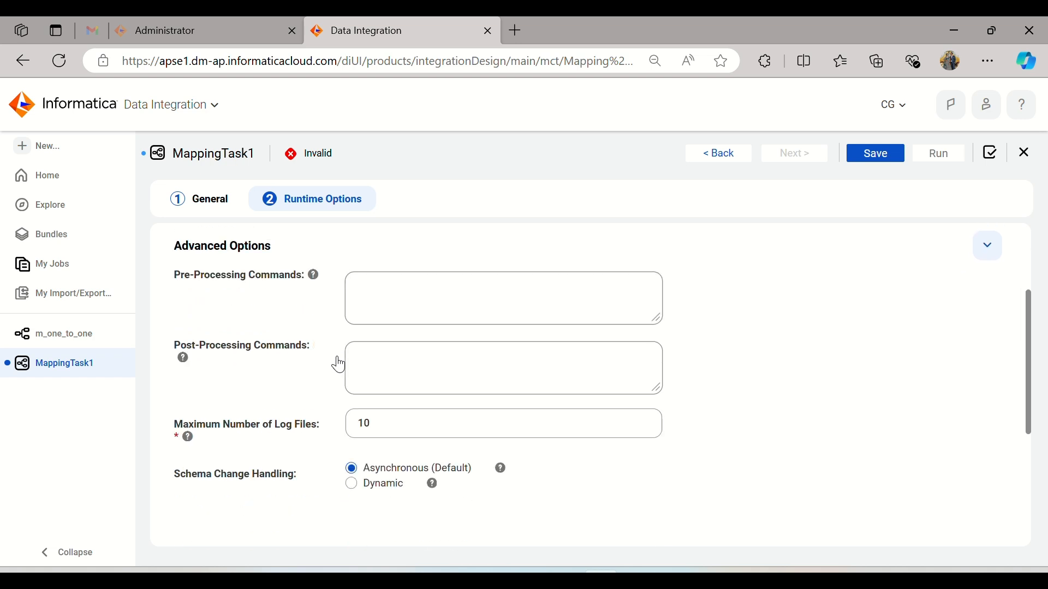
scroll(639, 491, up, 3)
click(987, 355)
- Expand and collapse Parameter File Location and Execution Mode, leaving both unchanged
scroll(579, 315, down, 2)
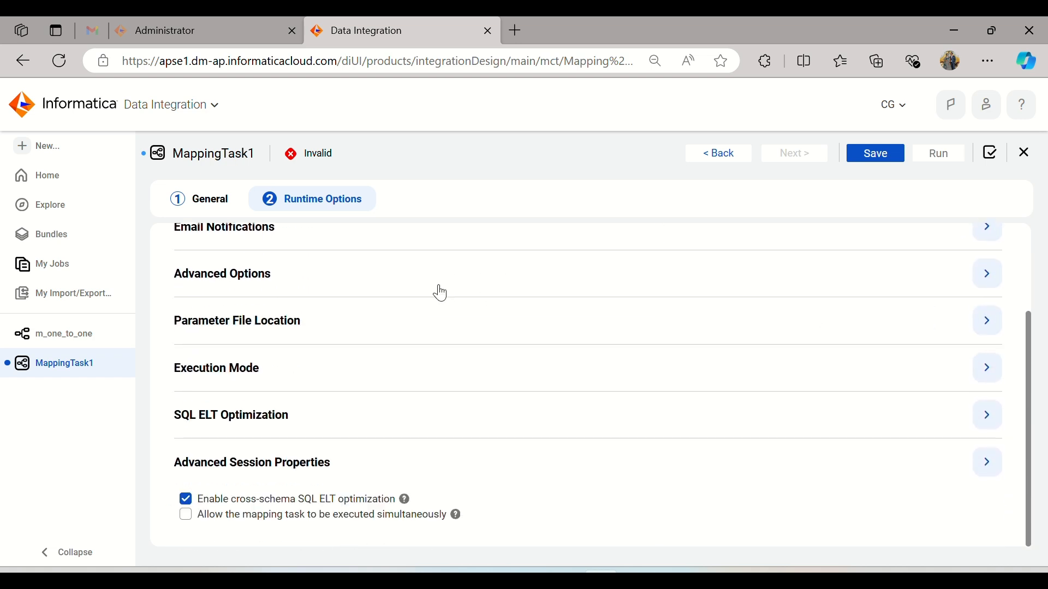
click(271, 326)
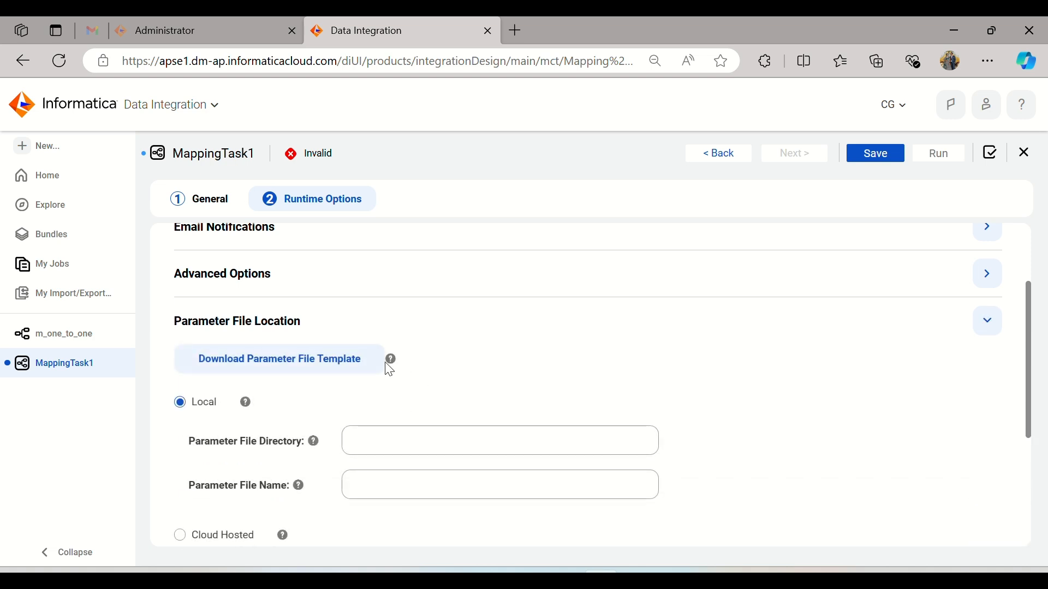
scroll(458, 349, down, 3)
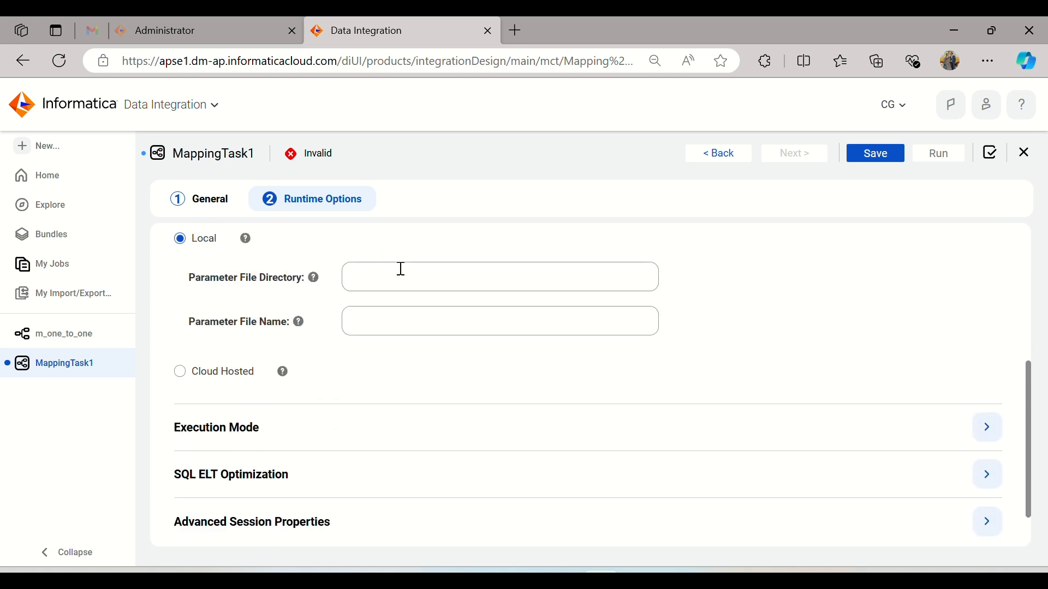
scroll(426, 320, up, 1)
scroll(382, 311, up, 1)
click(985, 244)
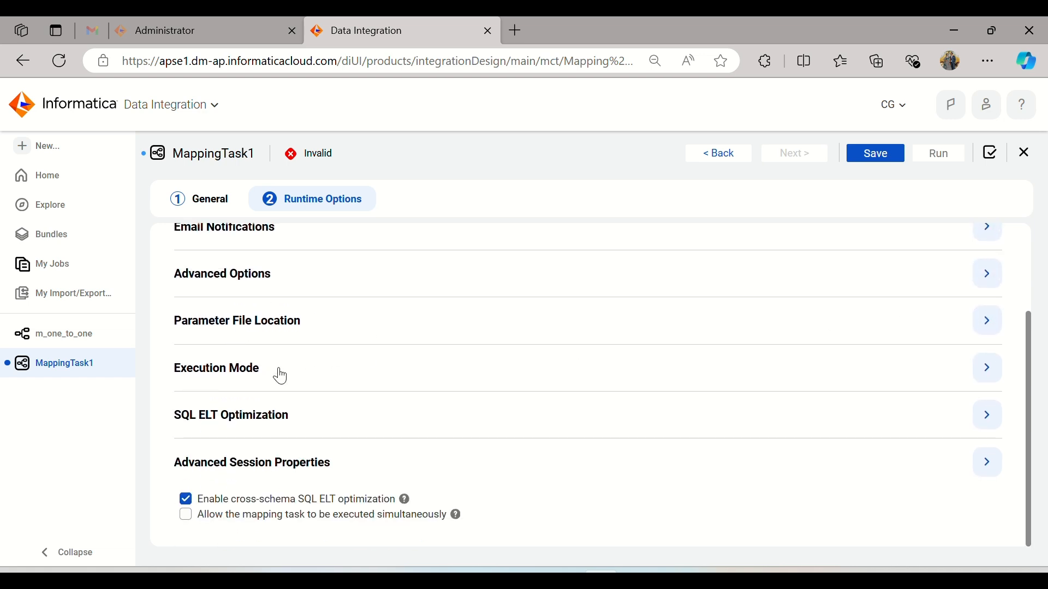
click(278, 375)
click(280, 376)
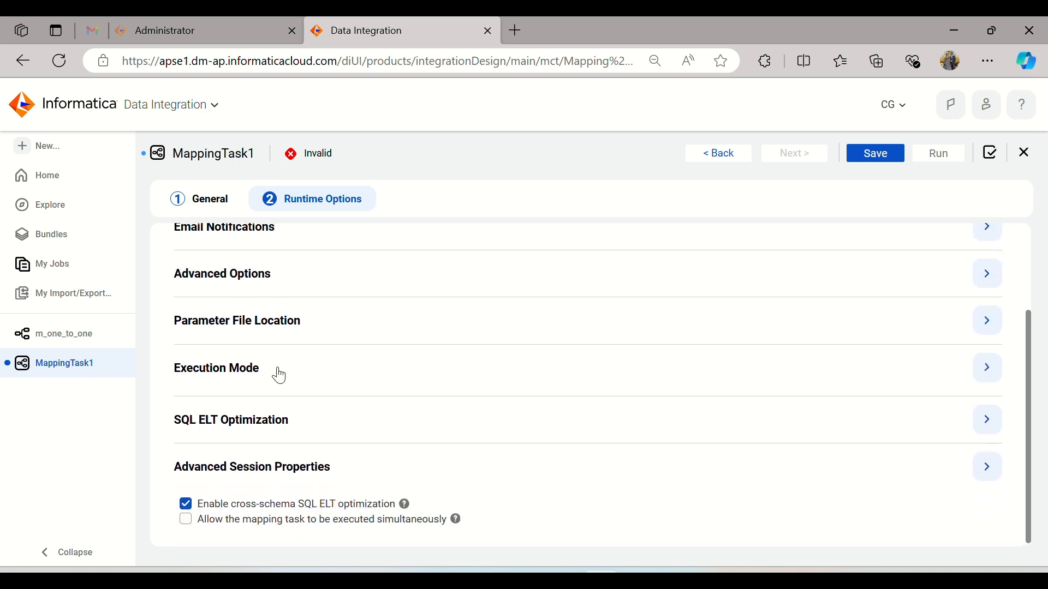
- Keep SQL ELT Optimization type at None, then expand Advanced Session Properties
click(274, 431)
scroll(276, 430, down, 3)
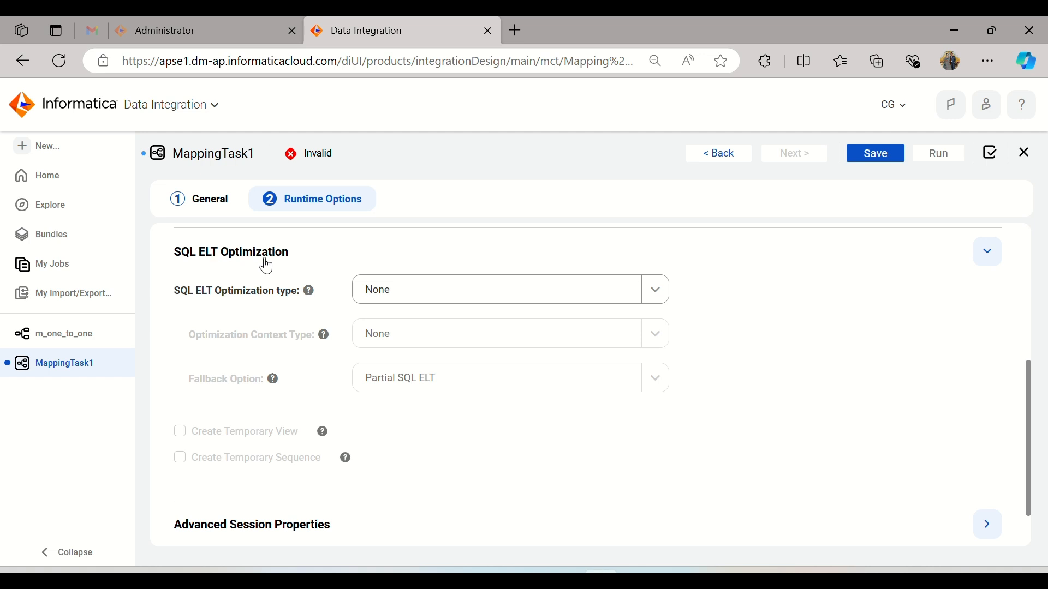
click(634, 287)
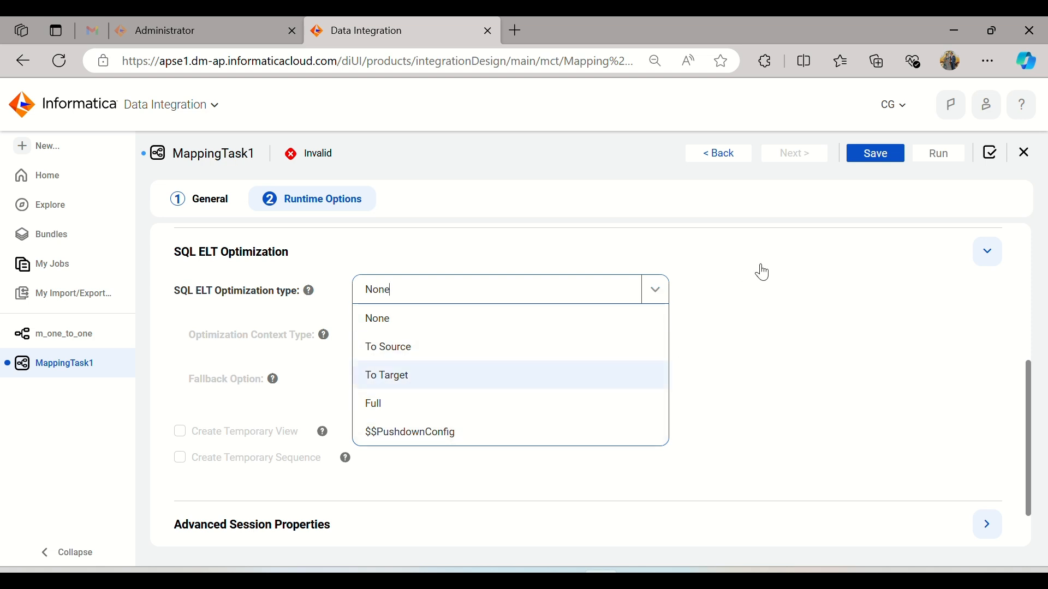
click(764, 272)
click(988, 252)
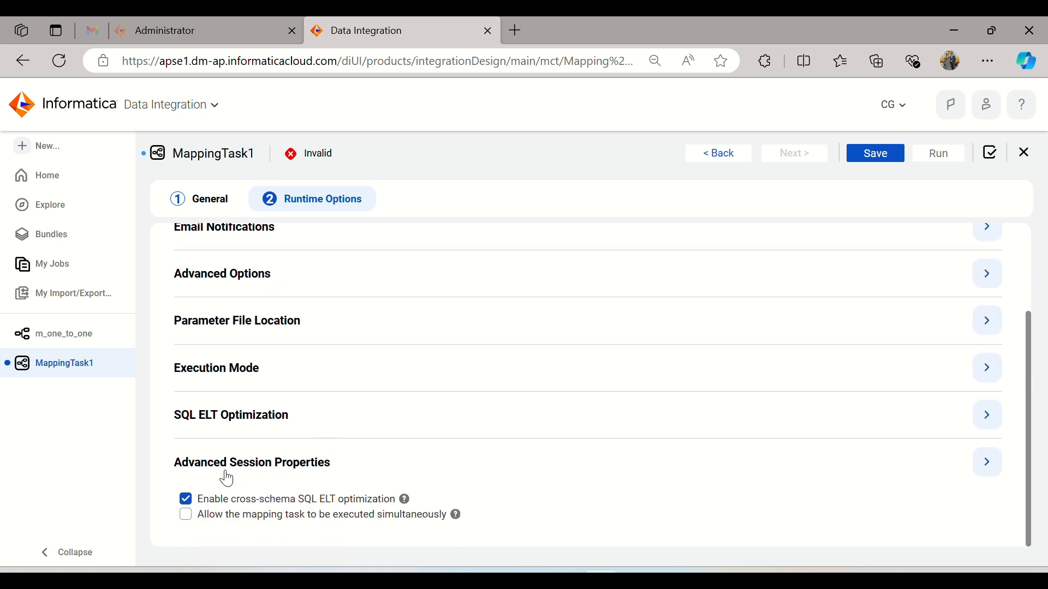
click(287, 464)
scroll(491, 360, down, 3)
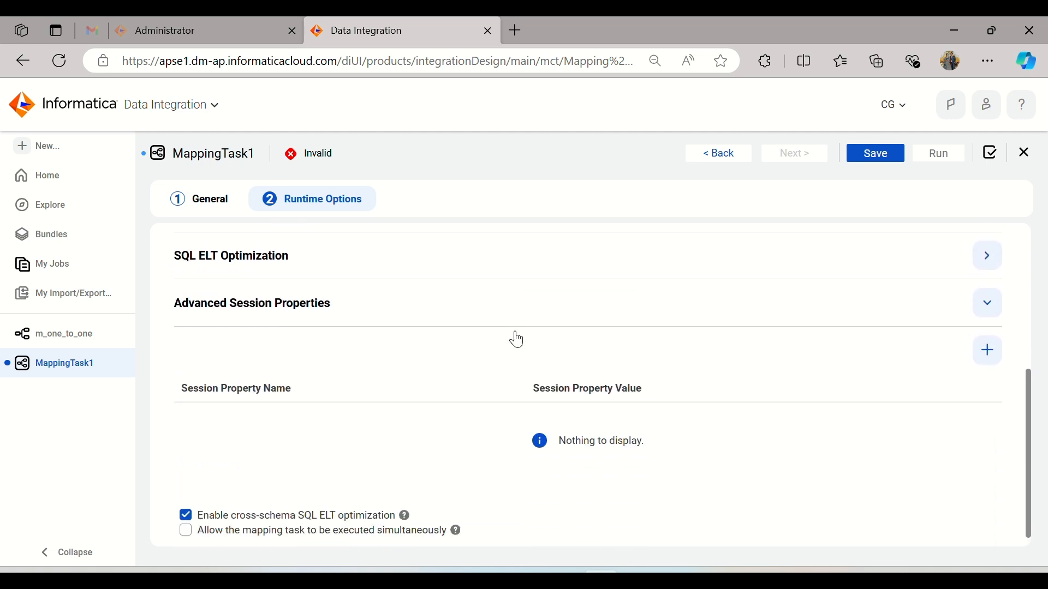
- Add a session property row, browse the property names, then delete the empty row
click(989, 343)
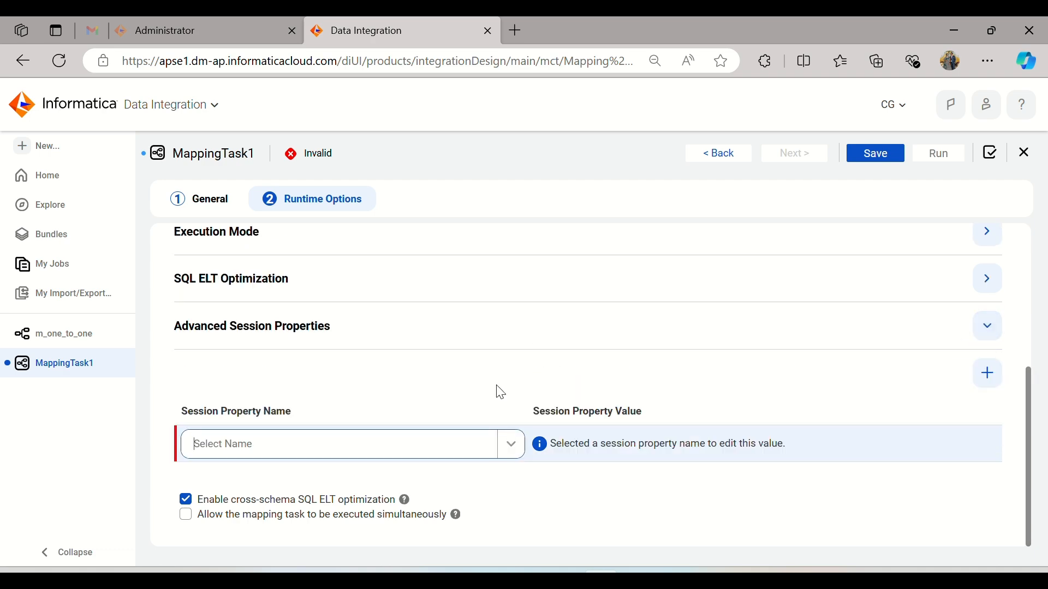
click(511, 450)
scroll(469, 221, down, 5)
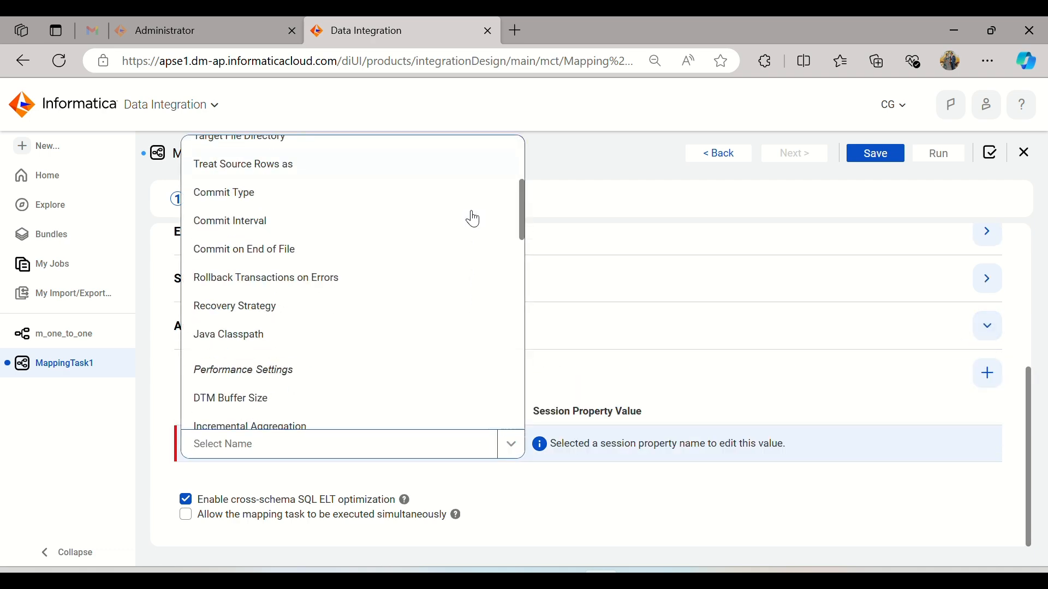
scroll(469, 221, down, 10)
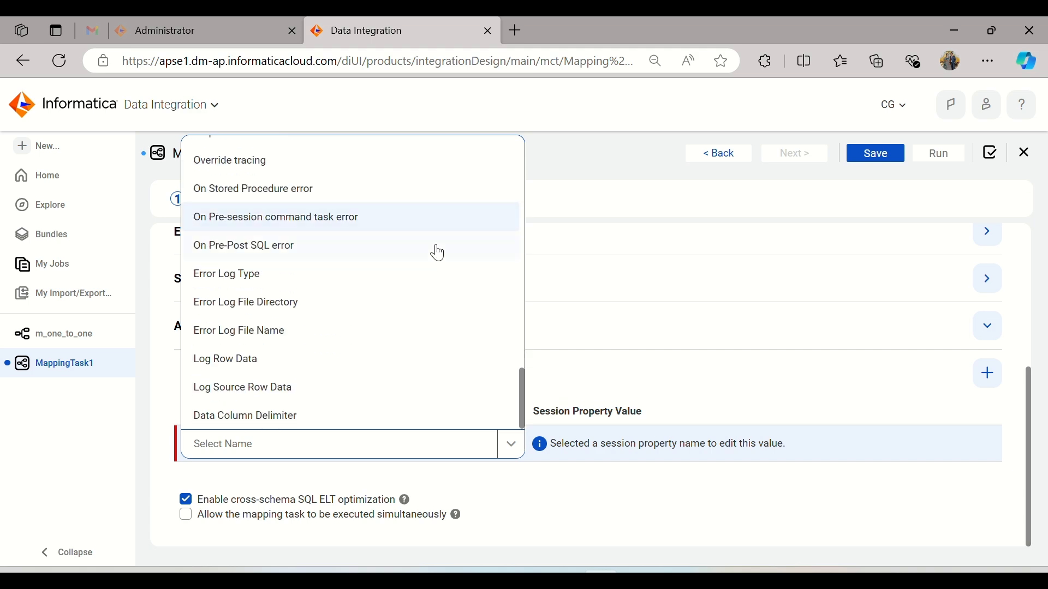
scroll(388, 381, up, 8)
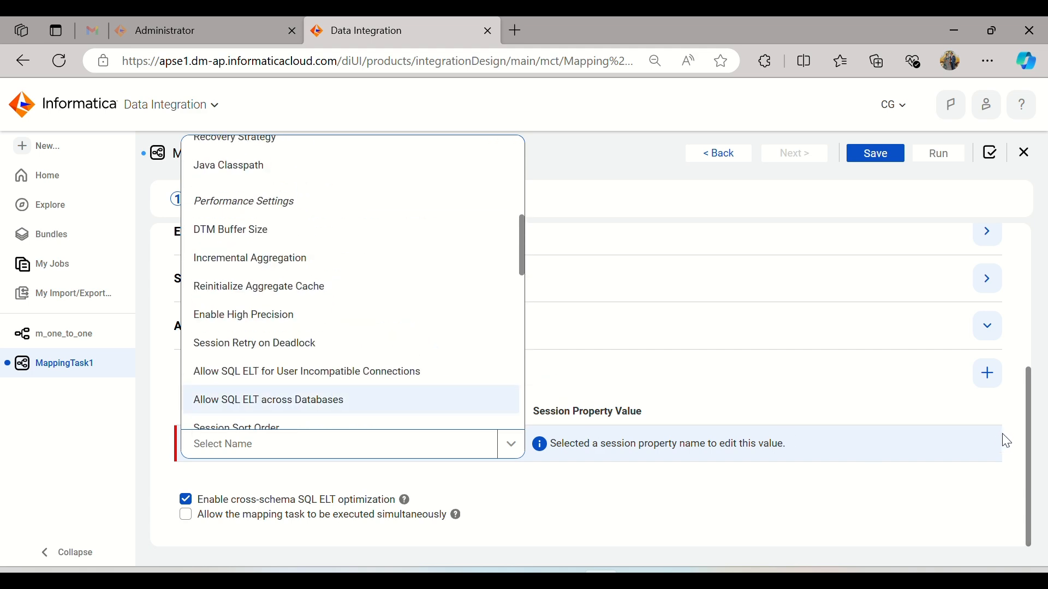
click(861, 367)
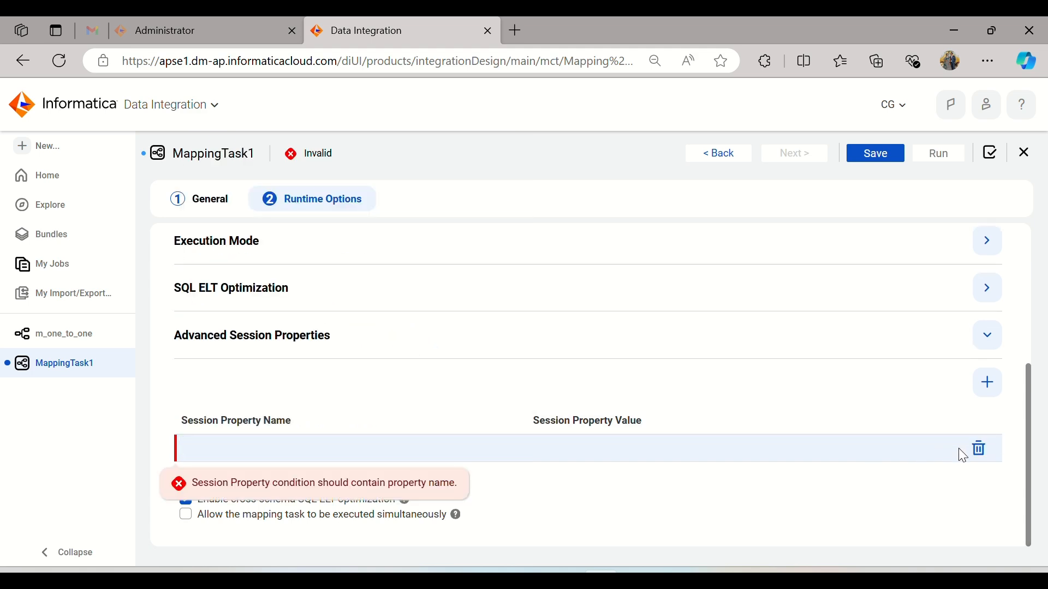
click(977, 448)
- Collapse Advanced Session Properties and return to the top of Runtime Options
scroll(827, 422, up, 2)
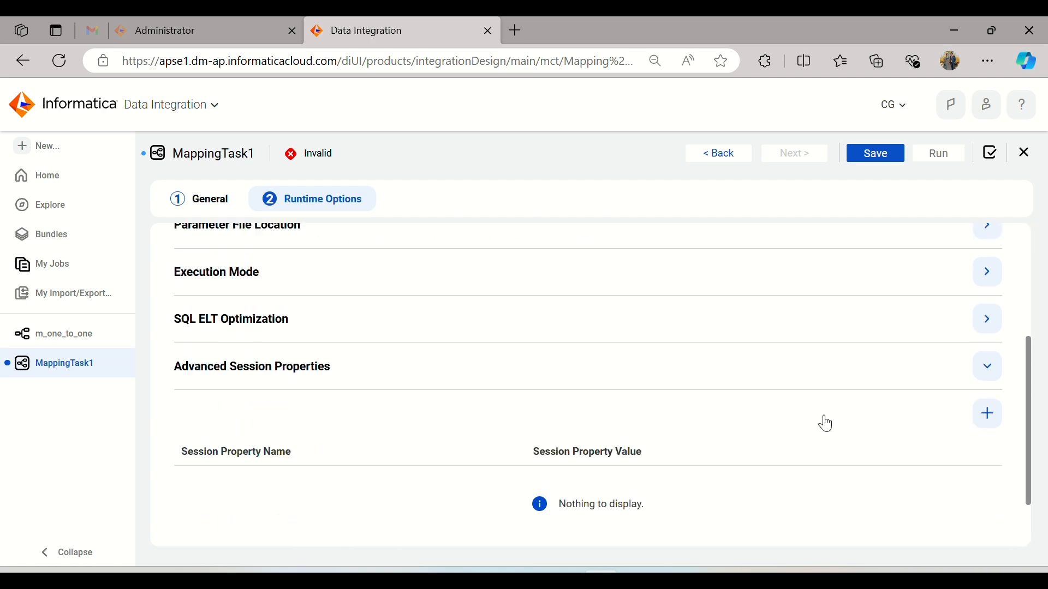
scroll(824, 423, down, 3)
click(988, 289)
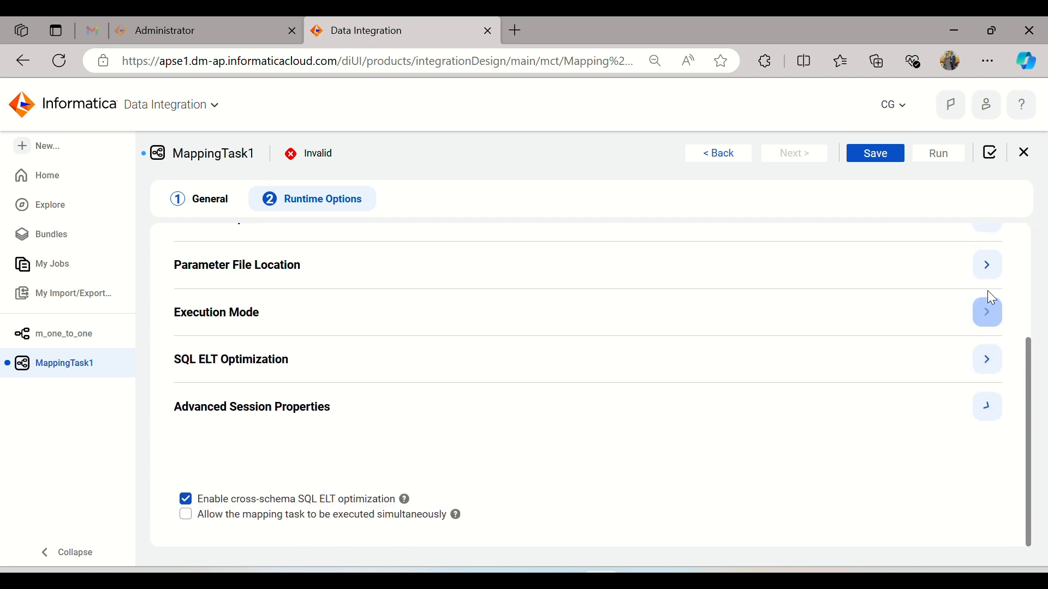
scroll(476, 410, up, 2)
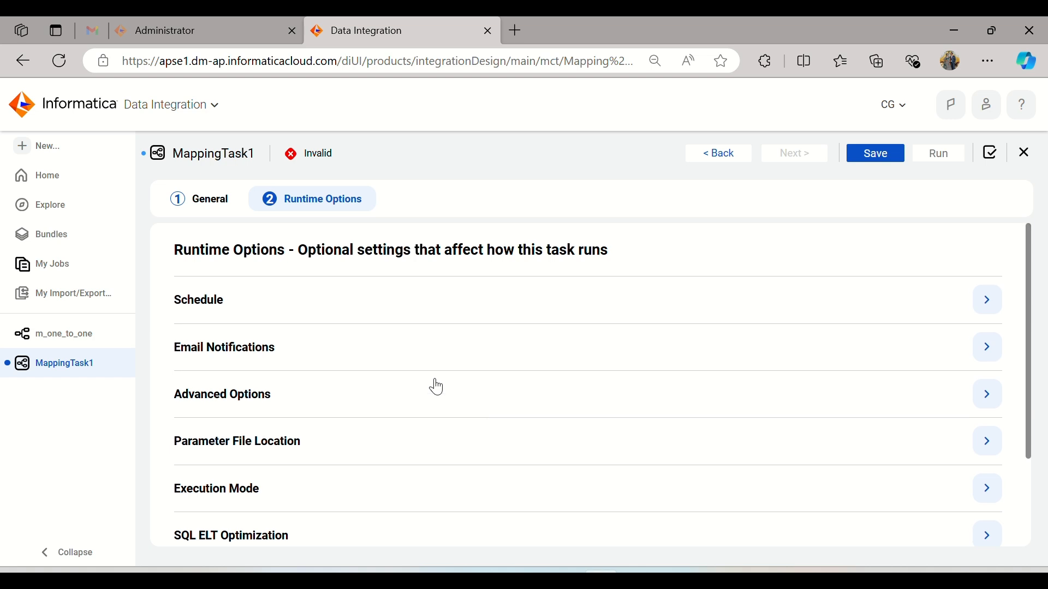
- Save mt_One_To_One_Mapping, run it, and go to the job runs list
click(876, 155)
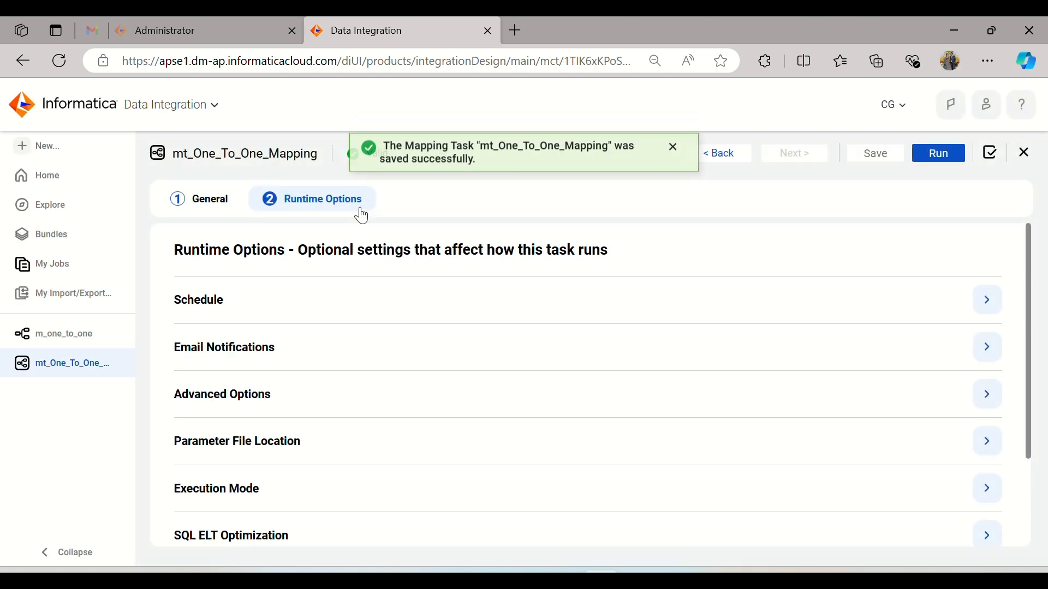
click(676, 158)
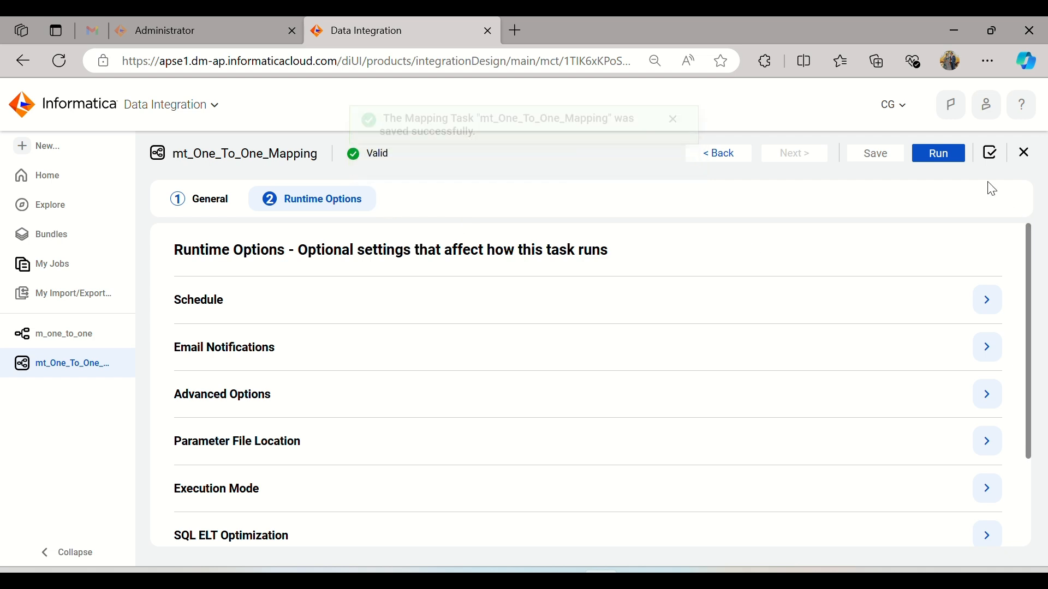
click(943, 153)
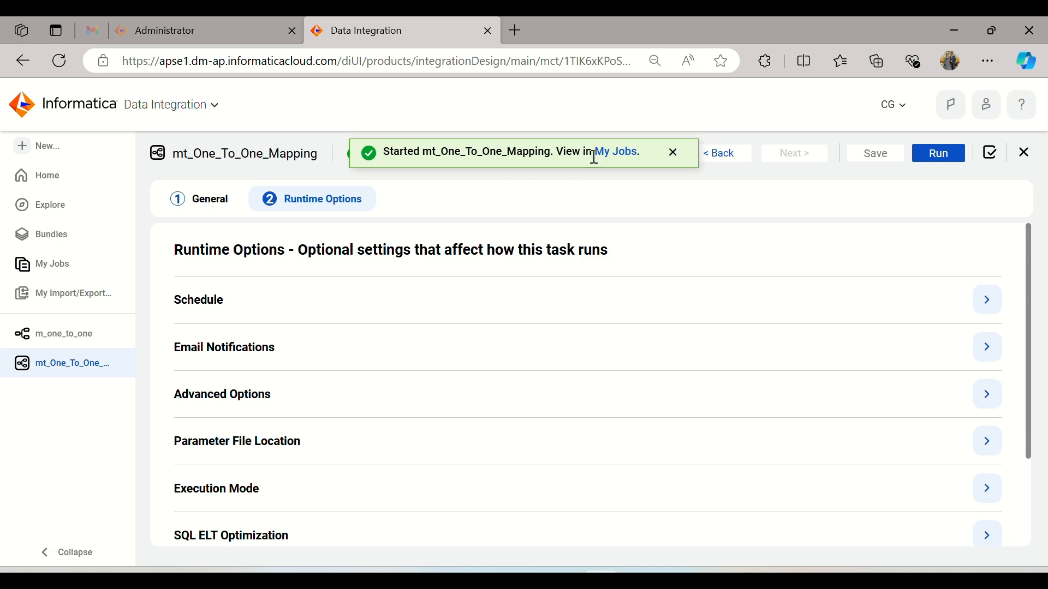
click(52, 268)
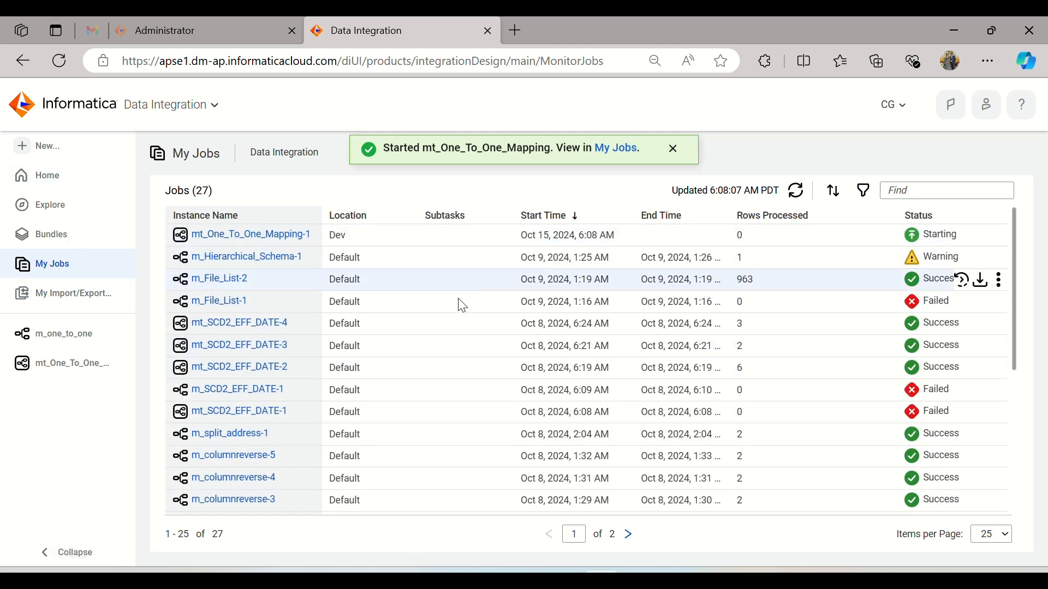
- Refresh until mt_One_To_One_Mapping-1 shows Success, then confirm 5 rows read and 5 written
click(799, 192)
click(799, 192)
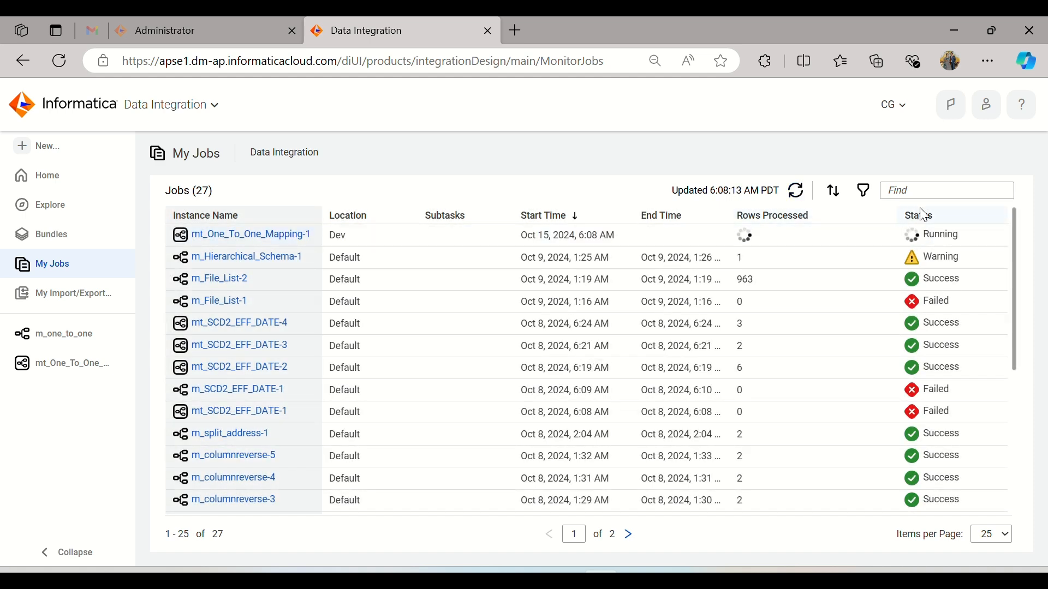
click(802, 192)
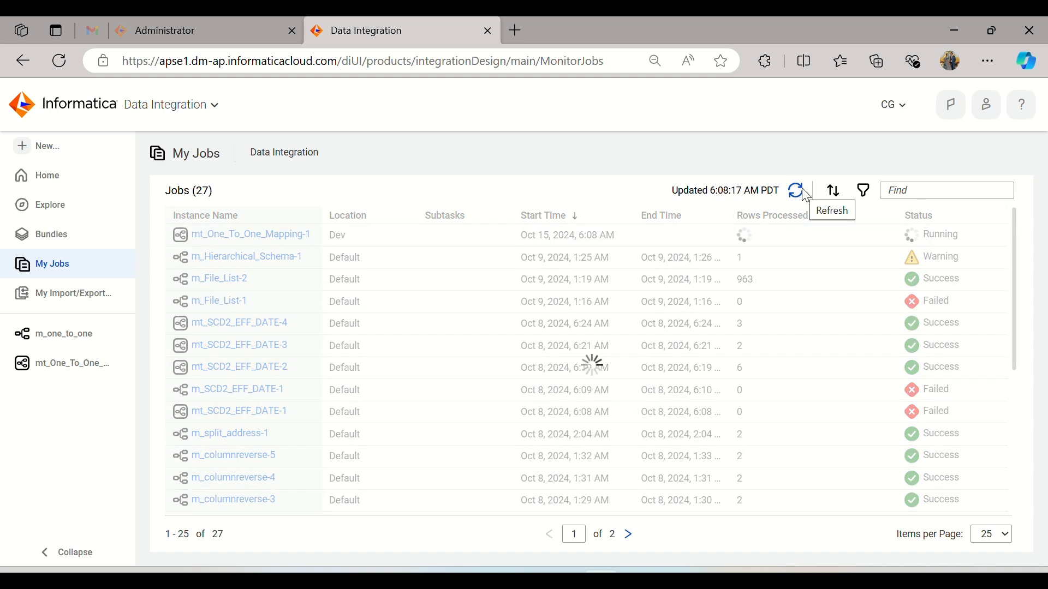
click(802, 192)
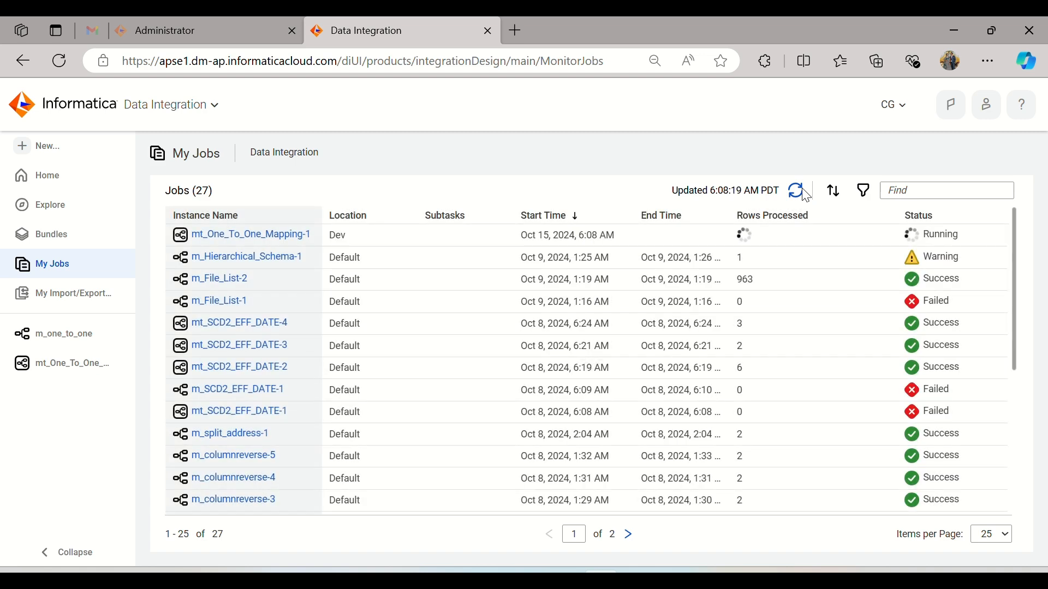
click(802, 192)
click(802, 192)
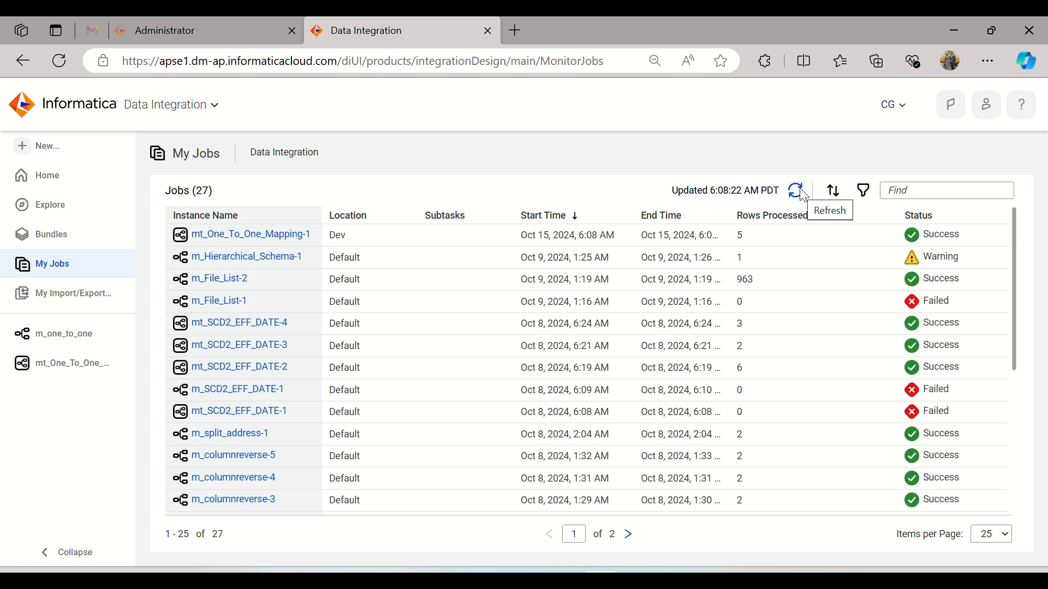
click(278, 235)
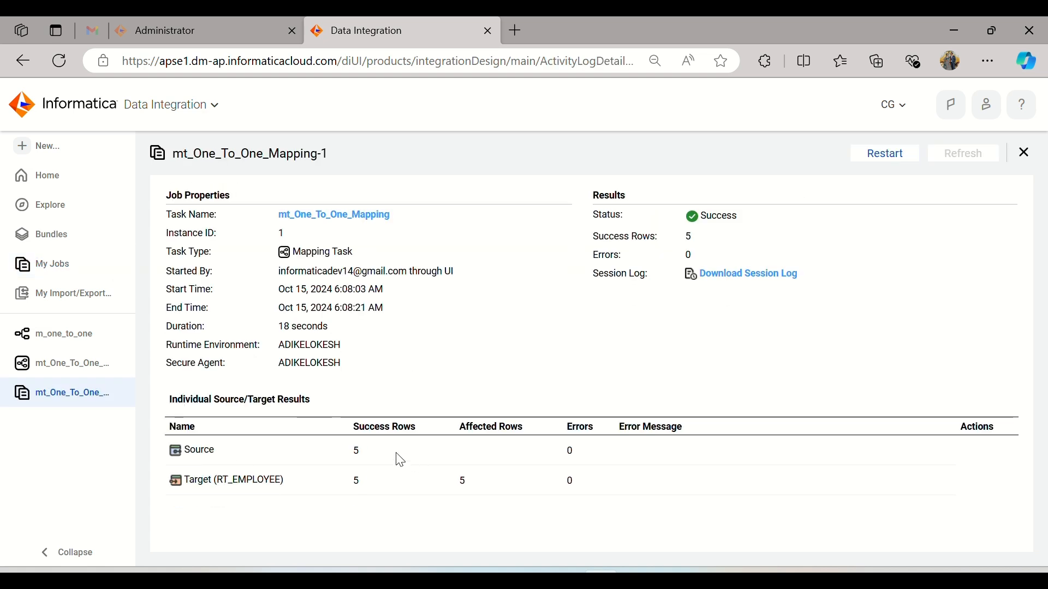
double_click(361, 449)
double_click(353, 481)
click(680, 520)
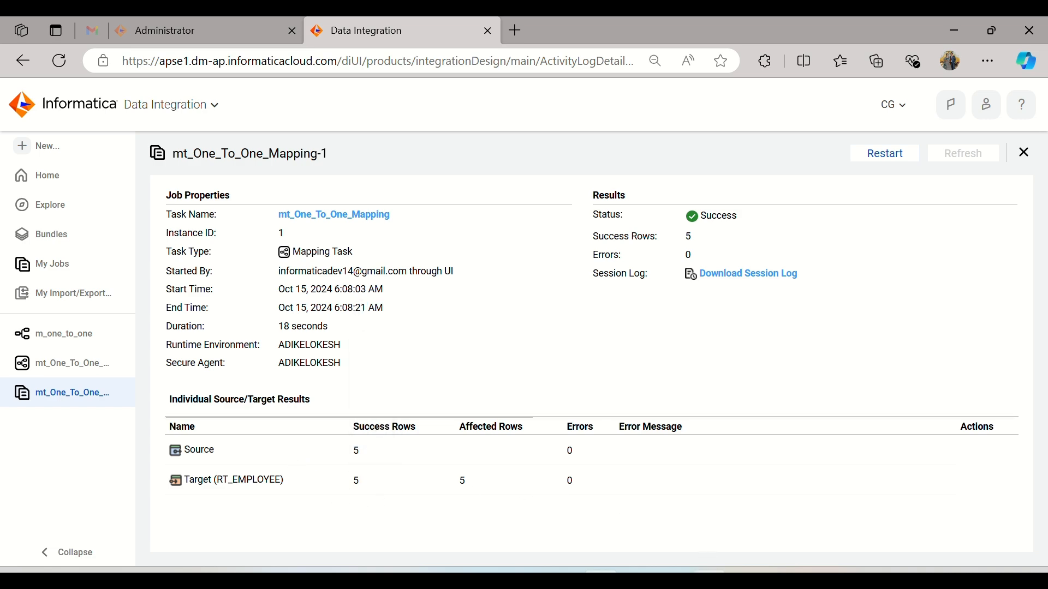
- Query RT_employee in SQL Developer to verify the five loaded employee rows
click(709, 577)
click(328, 160)
click(190, 119)
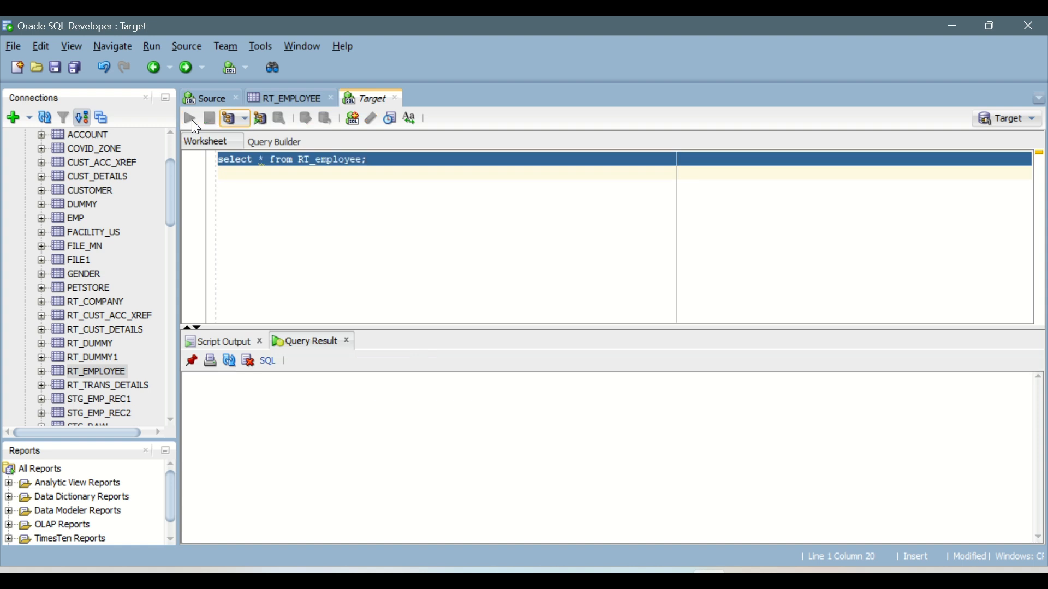
drag(230, 397, 392, 481)
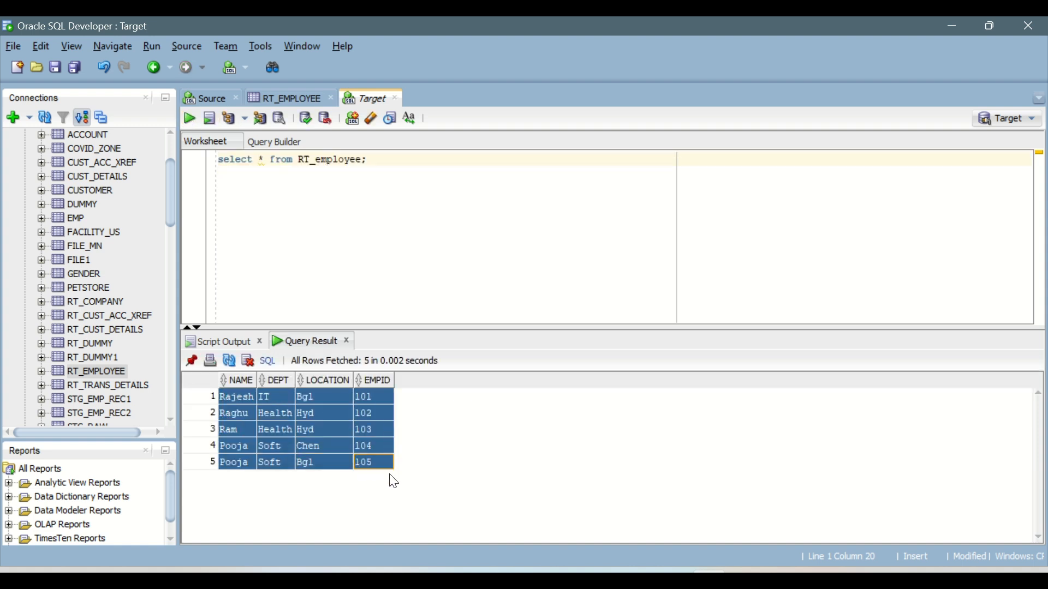
click(601, 579)
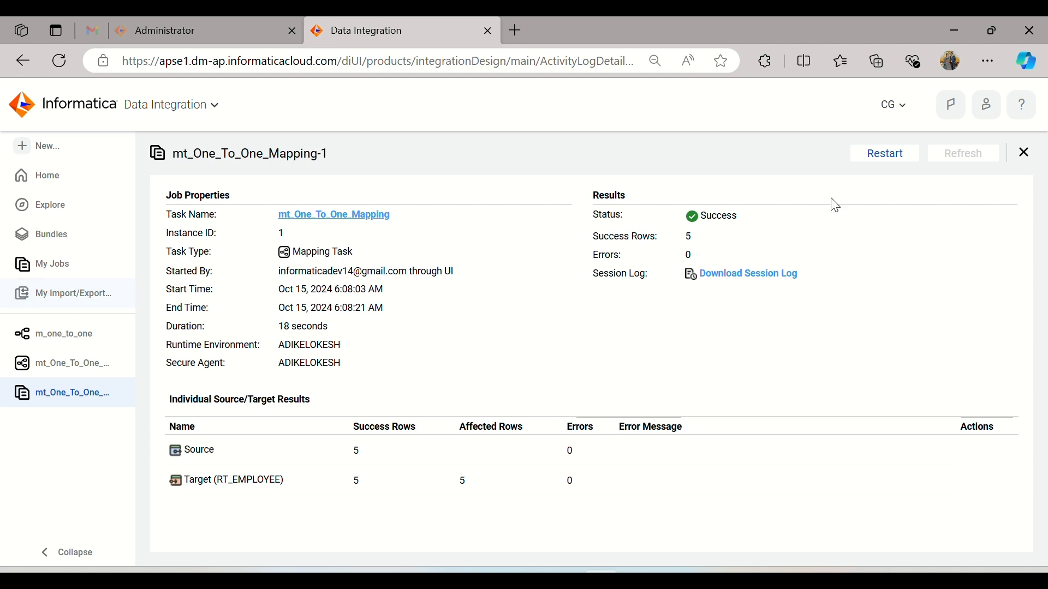
- Close the job details and mt_One_To_One_Mapping, then bring up the Run dialog for m_one_to_one
click(1024, 153)
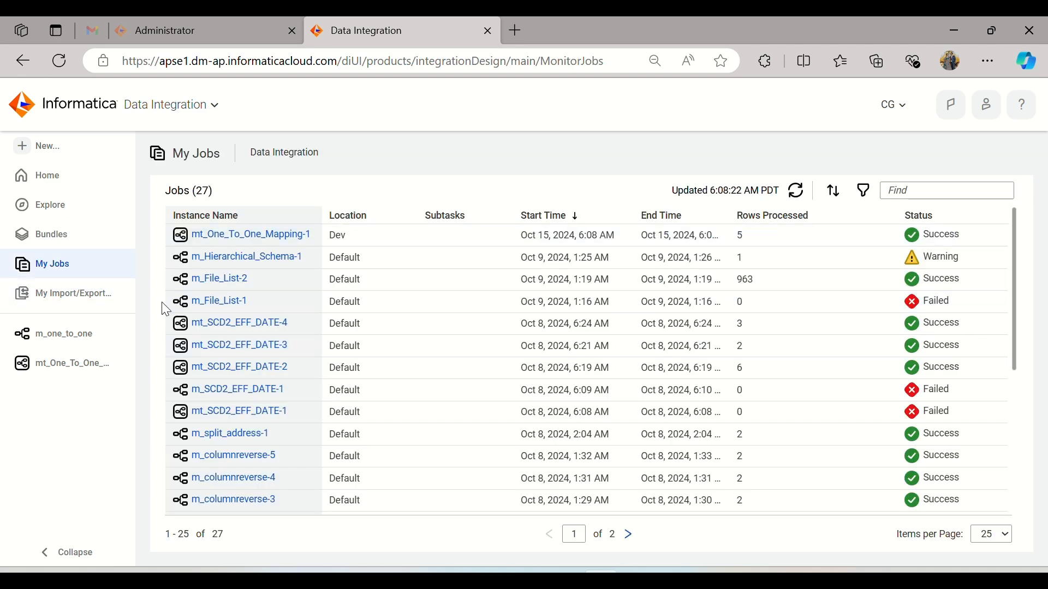
click(77, 334)
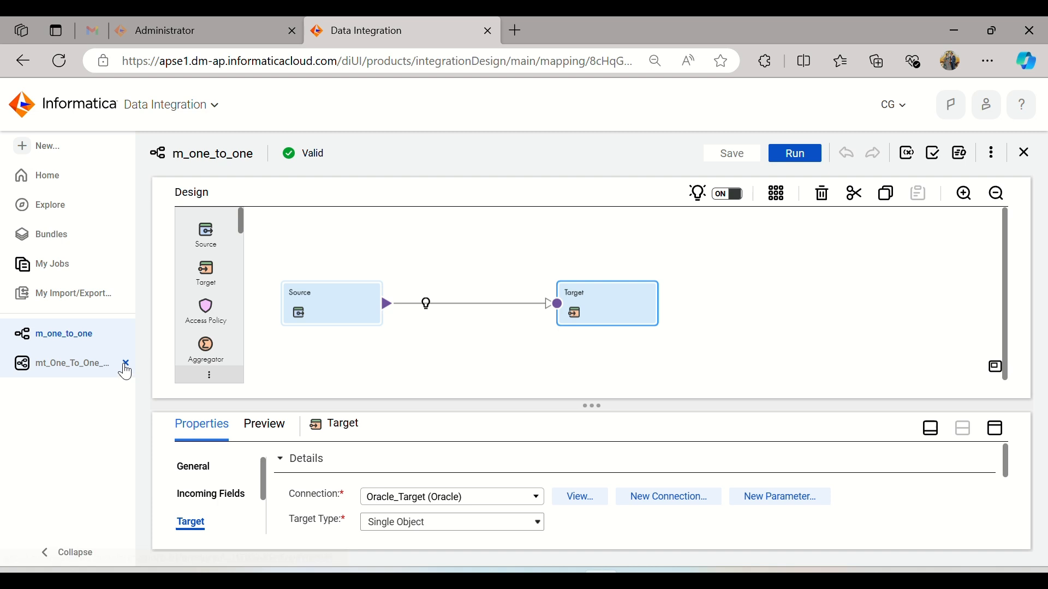
click(518, 266)
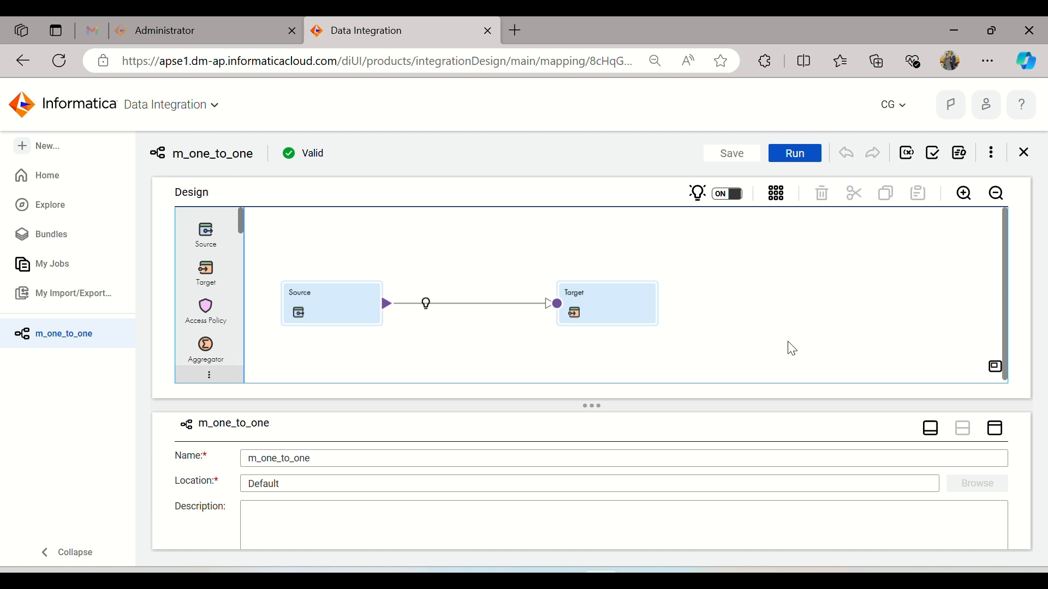
click(791, 146)
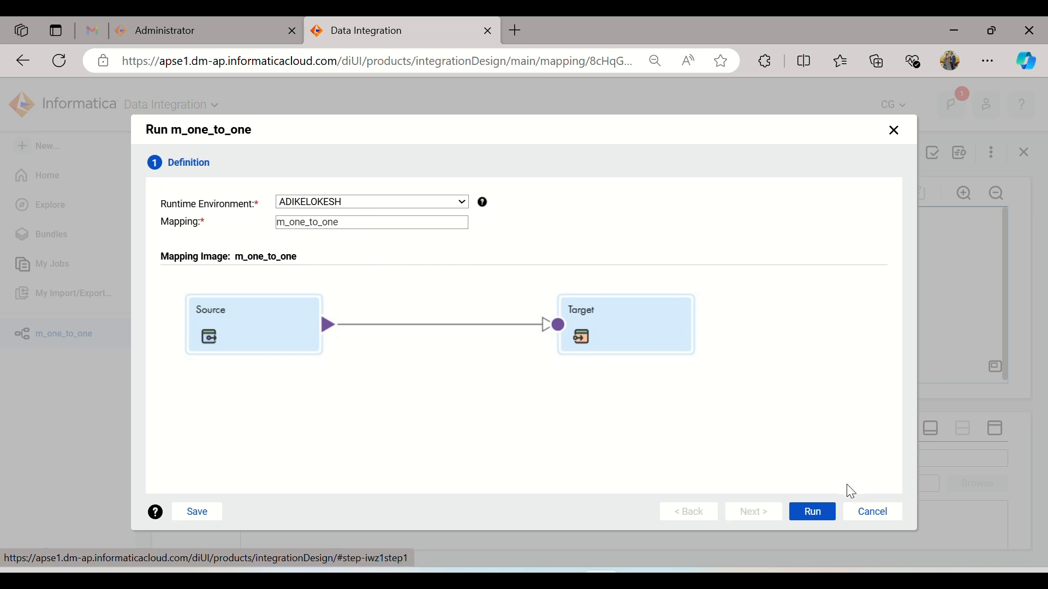
- Confirm the m_one_to_one run and open My Jobs showing m_one_to_one-1 Starting
click(817, 512)
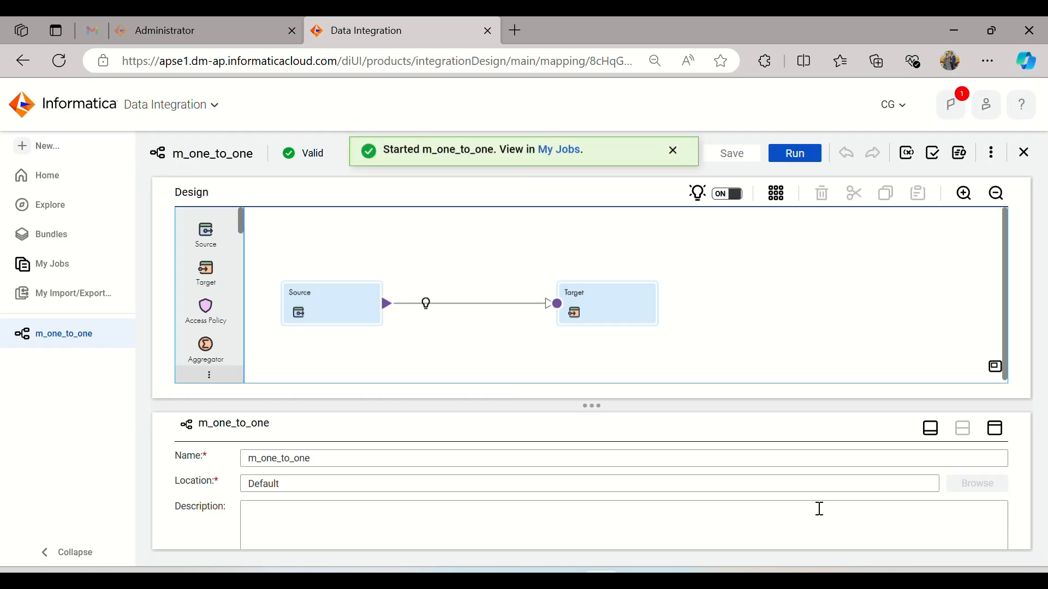
click(561, 159)
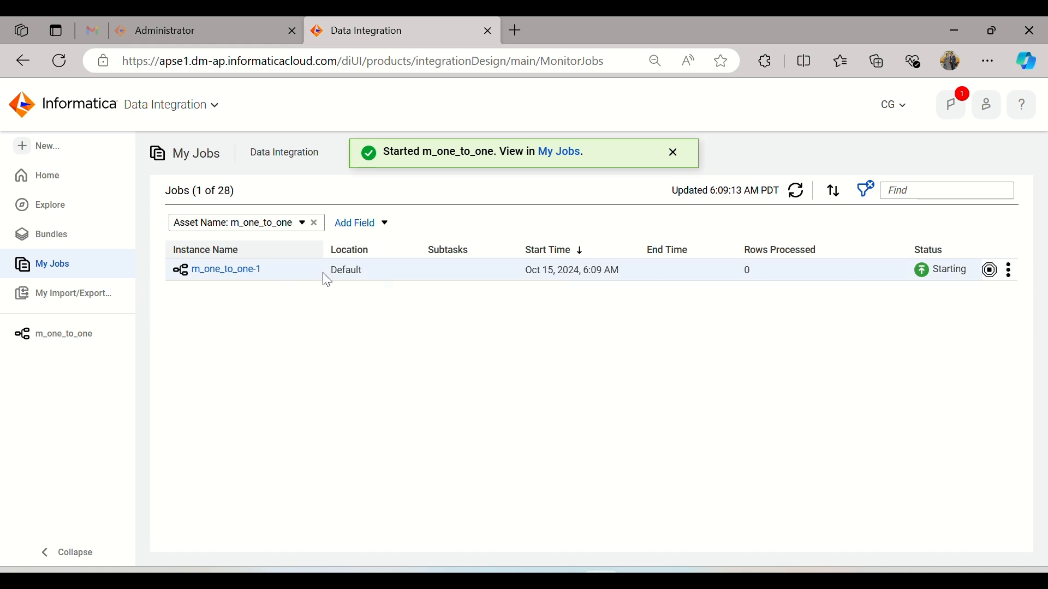
- Refresh until m_one_to_one-1 shows Success with 5 rows, then switch to SQL Developer
click(798, 194)
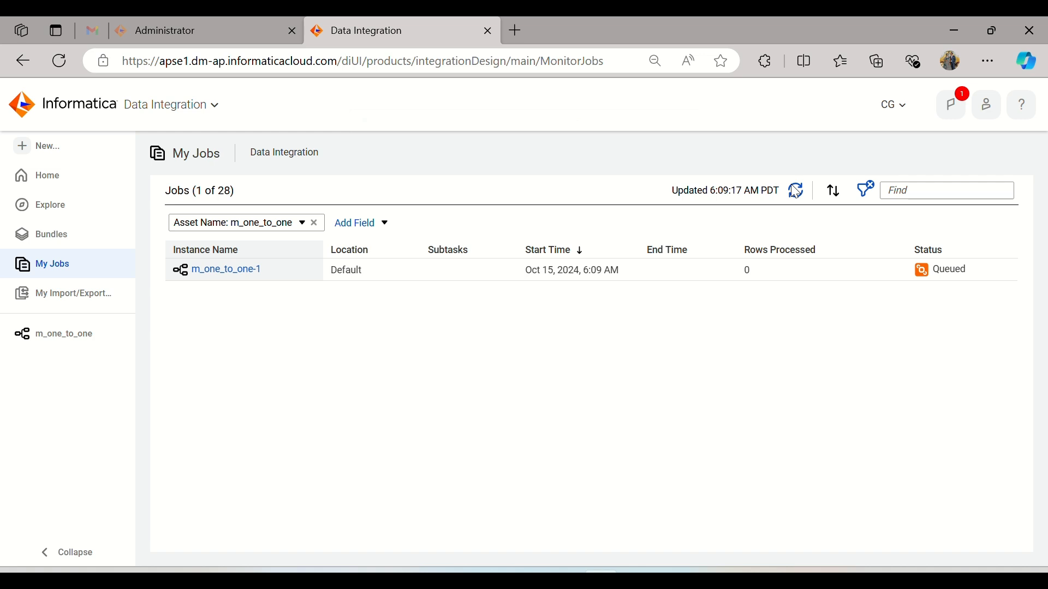
click(798, 192)
click(798, 192)
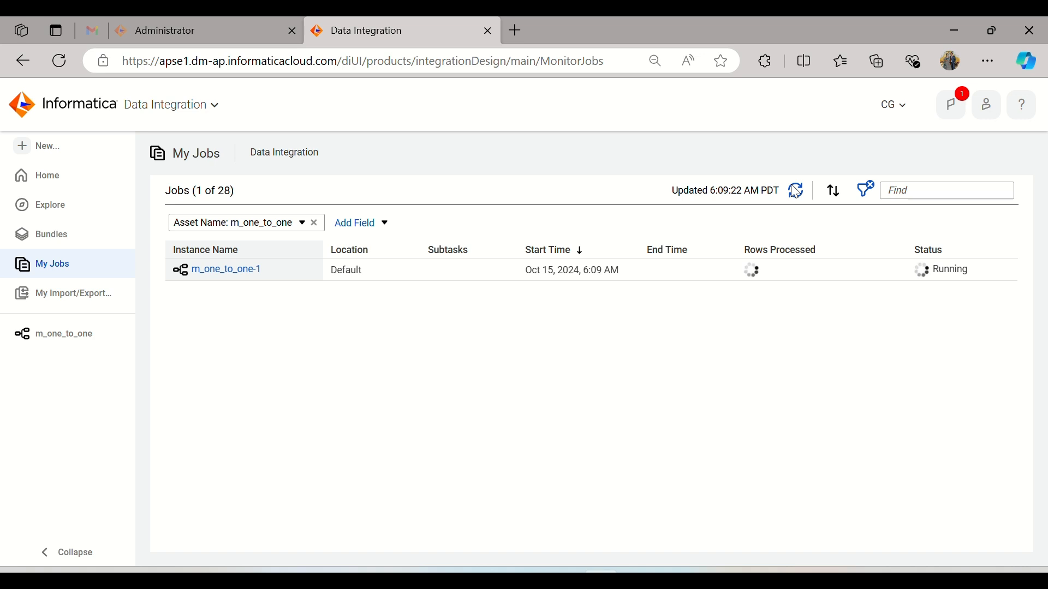
click(797, 192)
click(796, 192)
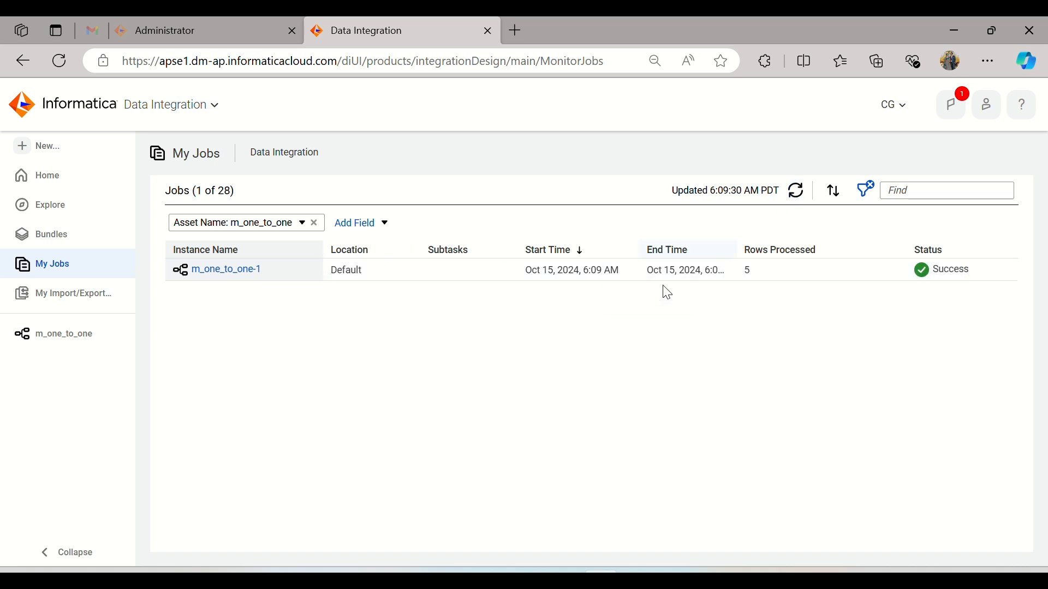
click(709, 577)
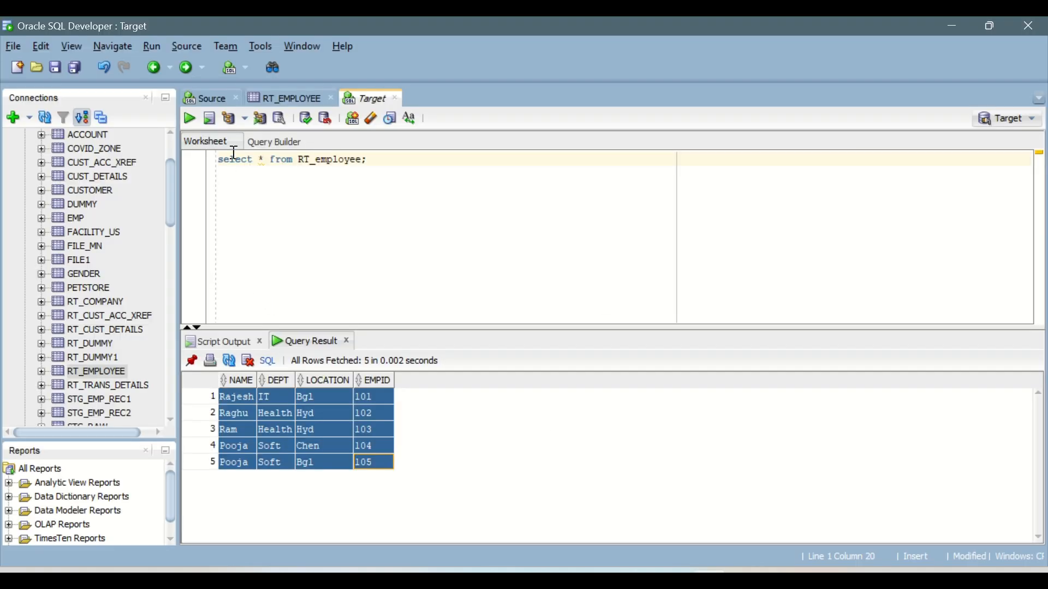
- Re-run the RT_employee select query, confirming five rows with EMPID 101–105
click(245, 159)
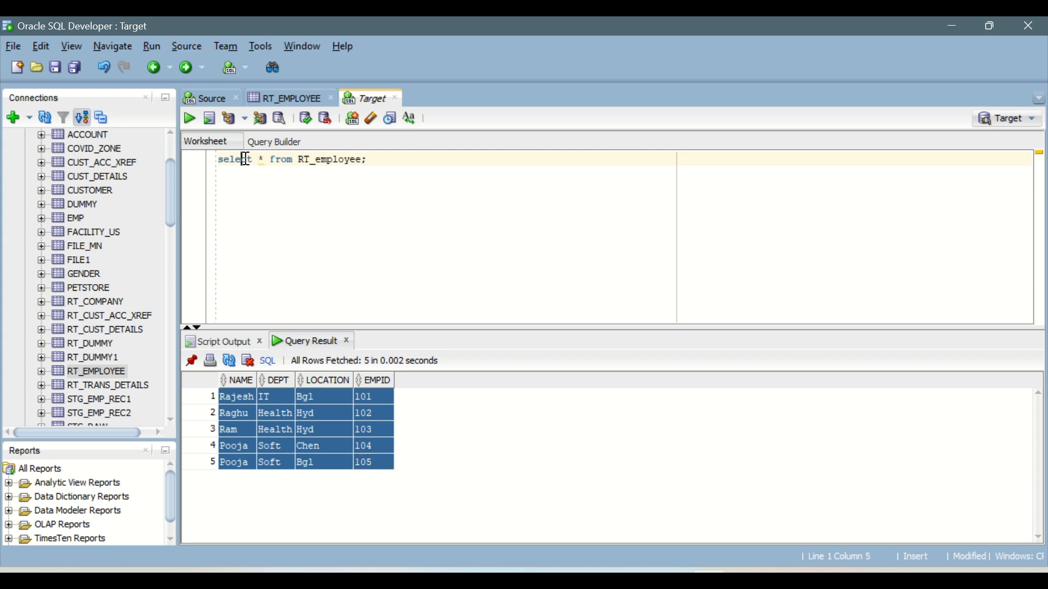
click(194, 120)
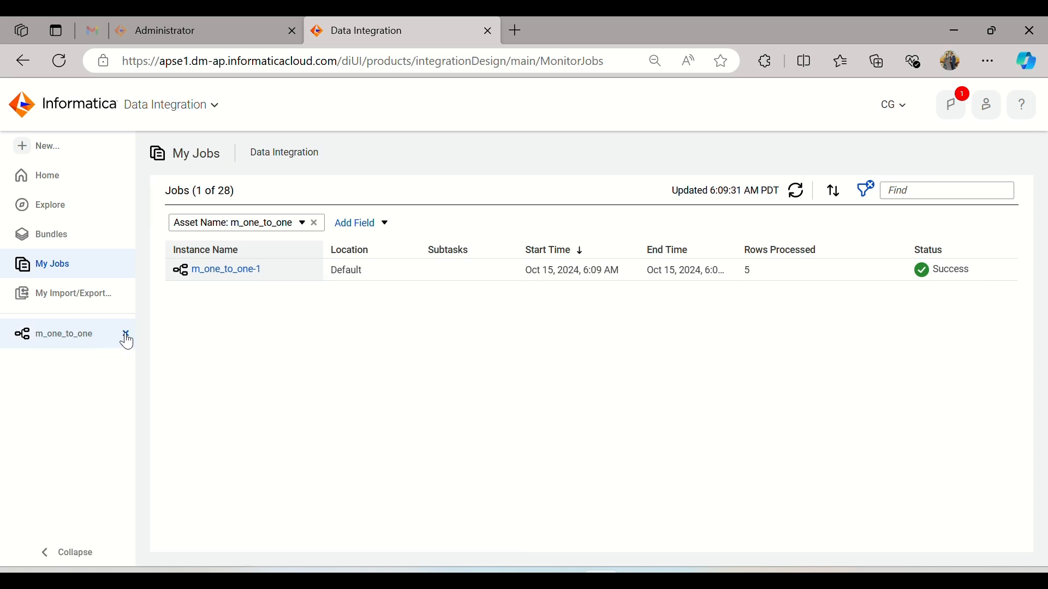
- Reopen the m_one_to_one mapping, then view the Word DAY-1 agenda ending at One to one mapping
click(96, 340)
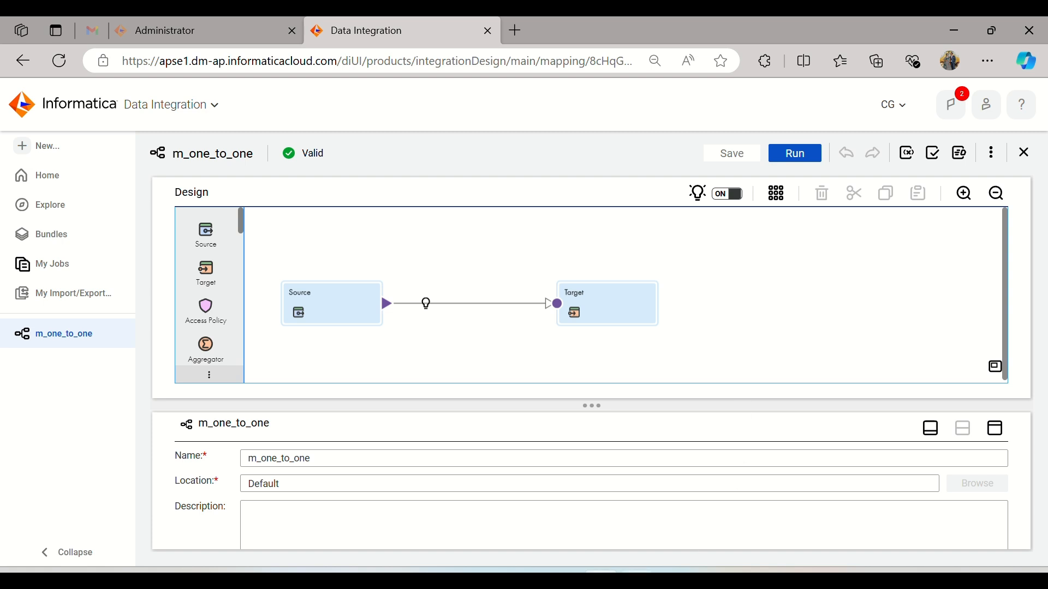
click(637, 580)
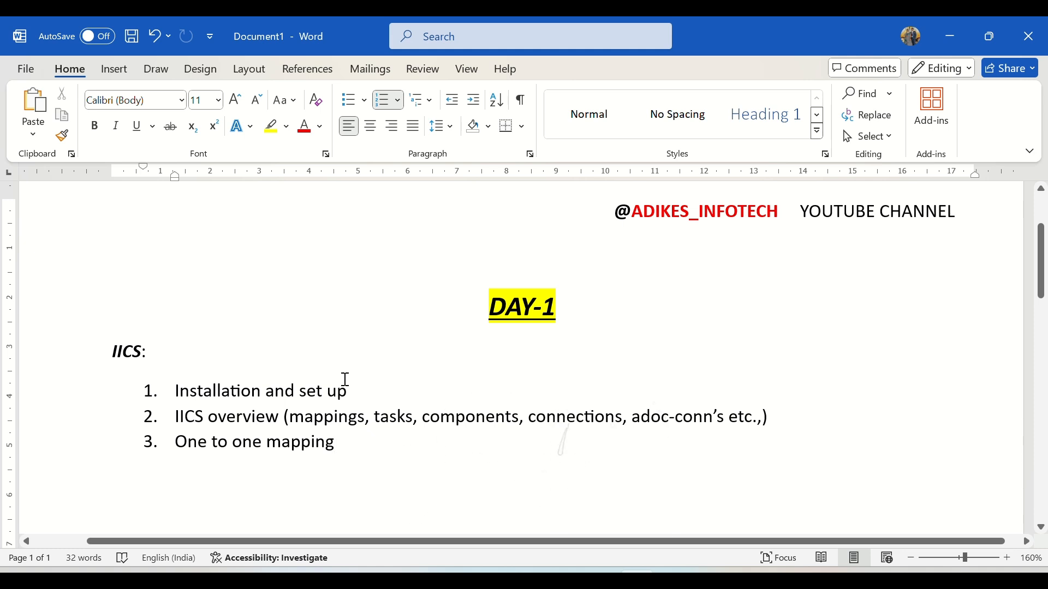
scroll(343, 360, down, 1)
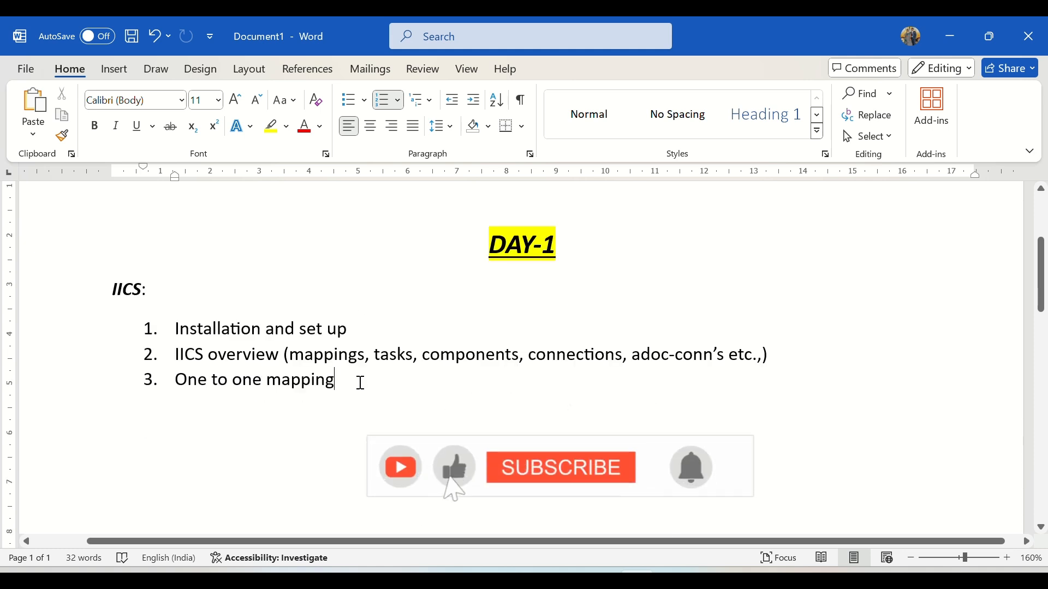